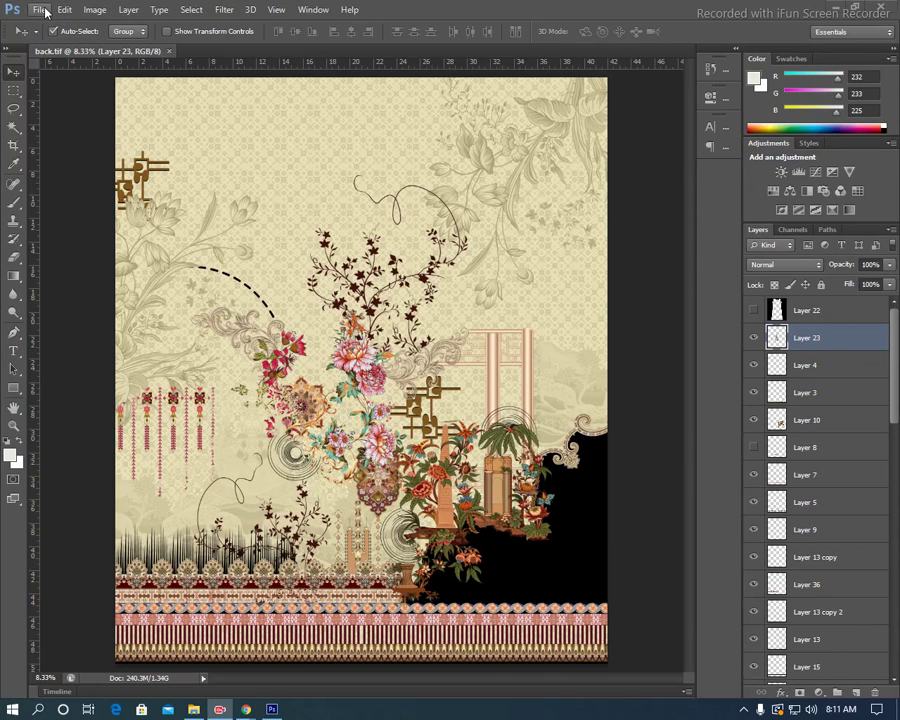
Create a new document 21 in wide by 25 in high at 200 ppi with a white background
{"action": "left_click", "coordinate": [38, 10]}
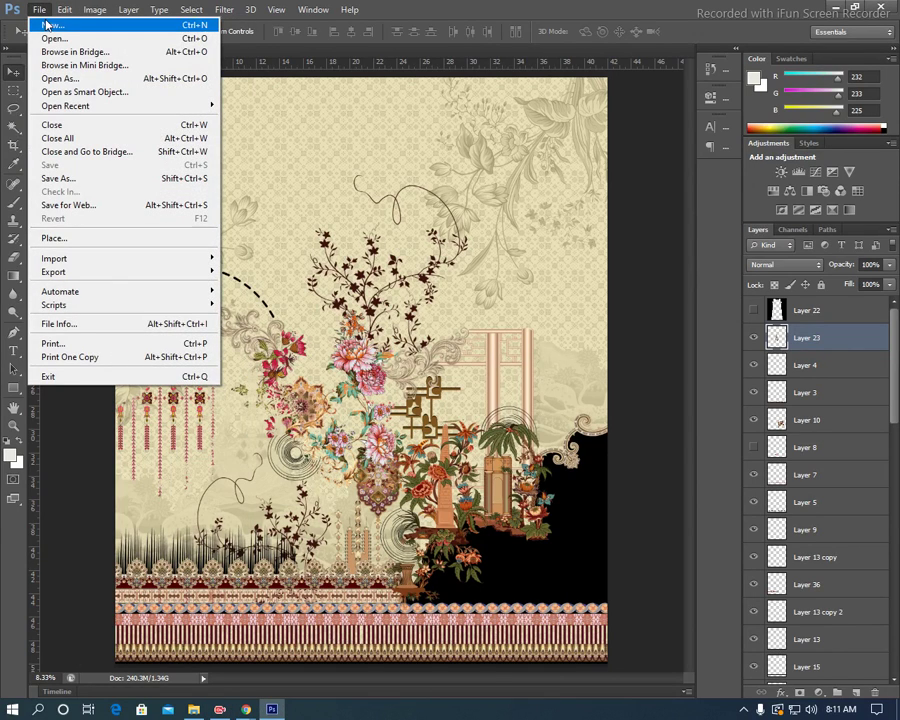
{"action": "left_click", "coordinate": [40, 24]}
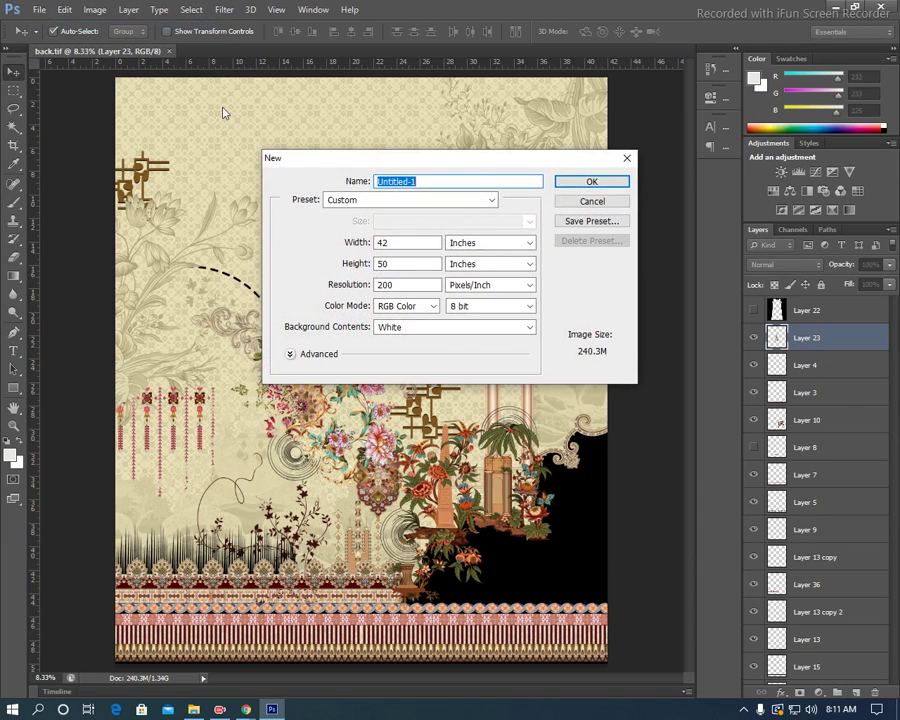
{"action": "double_click", "coordinate": [383, 242]}
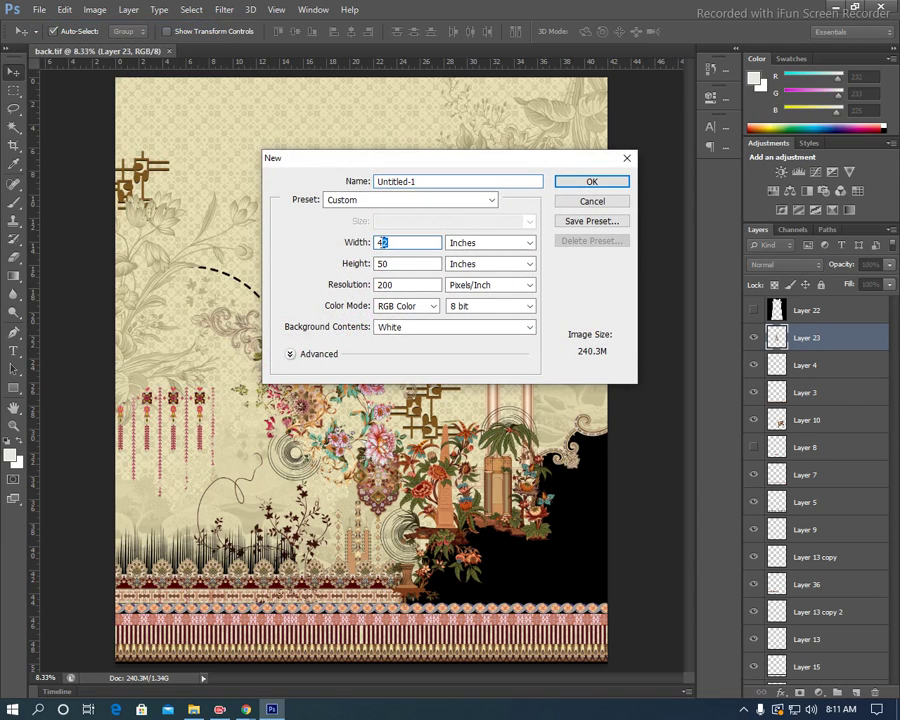
{"action": "type", "text": "21"}
{"action": "double_click", "coordinate": [393, 263]}
{"action": "type", "text": "2"}
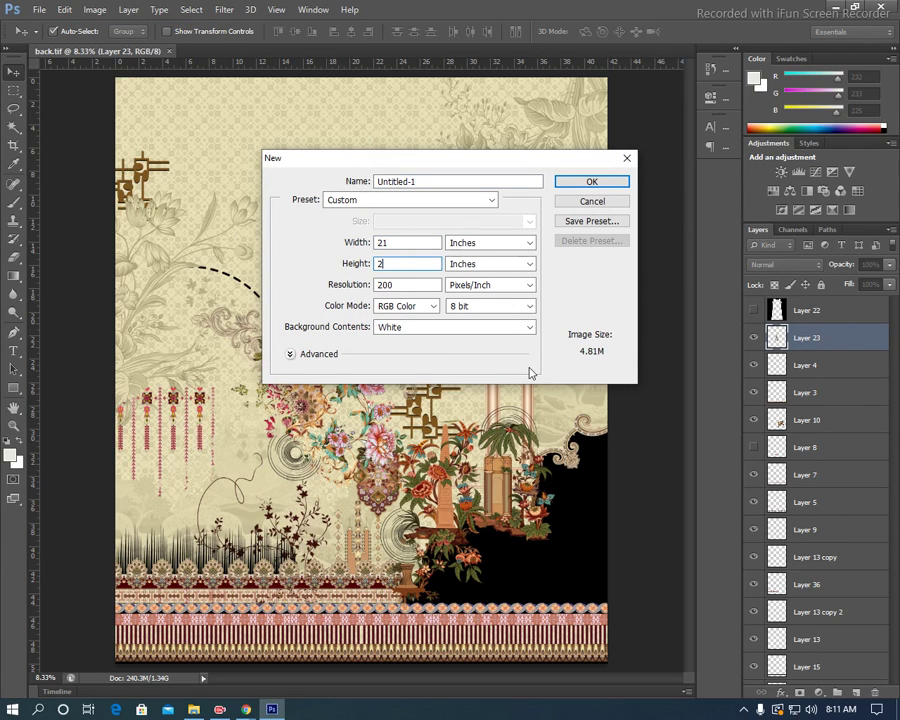
{"action": "type", "text": "5"}
{"action": "left_click", "coordinate": [591, 183]}
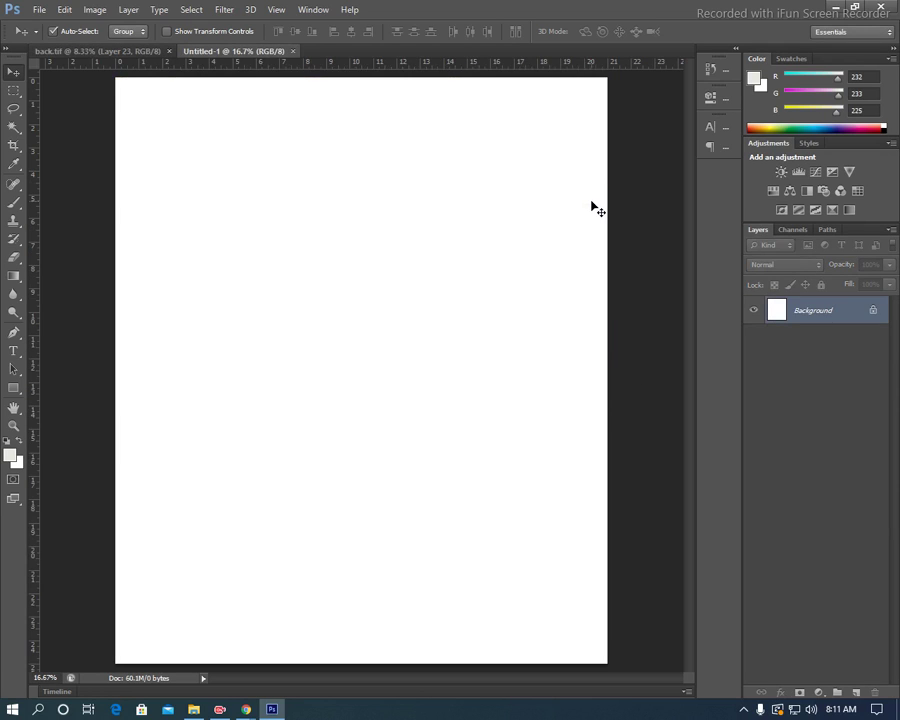
Tile back.tif and Untitled-1 side by side using 2-up Vertical
{"action": "left_click", "coordinate": [110, 53]}
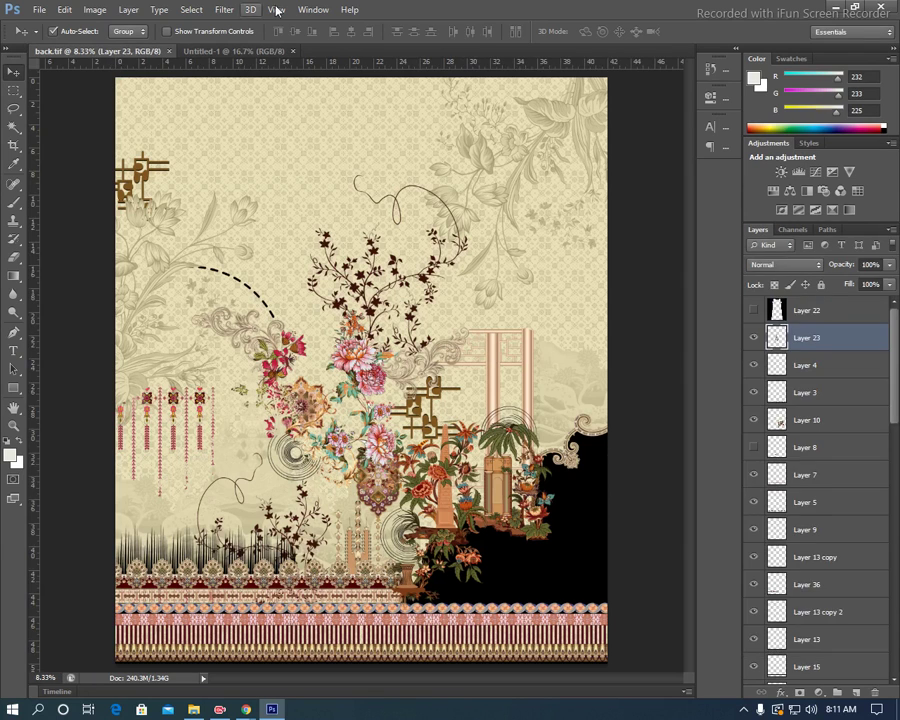
{"action": "left_click", "coordinate": [300, 10]}
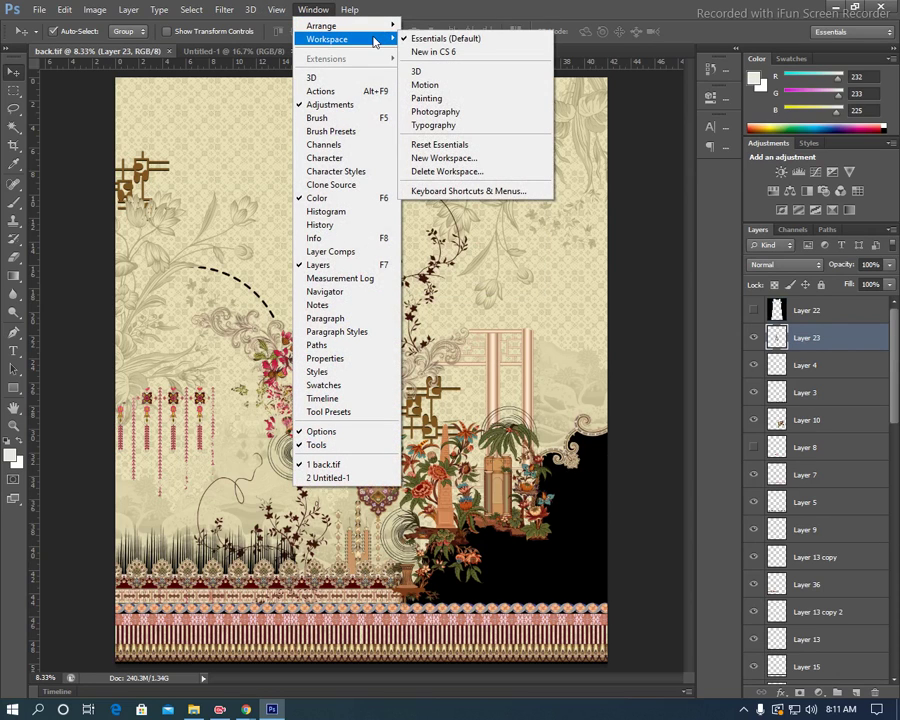
{"action": "mouse_move", "coordinate": [322, 25]}
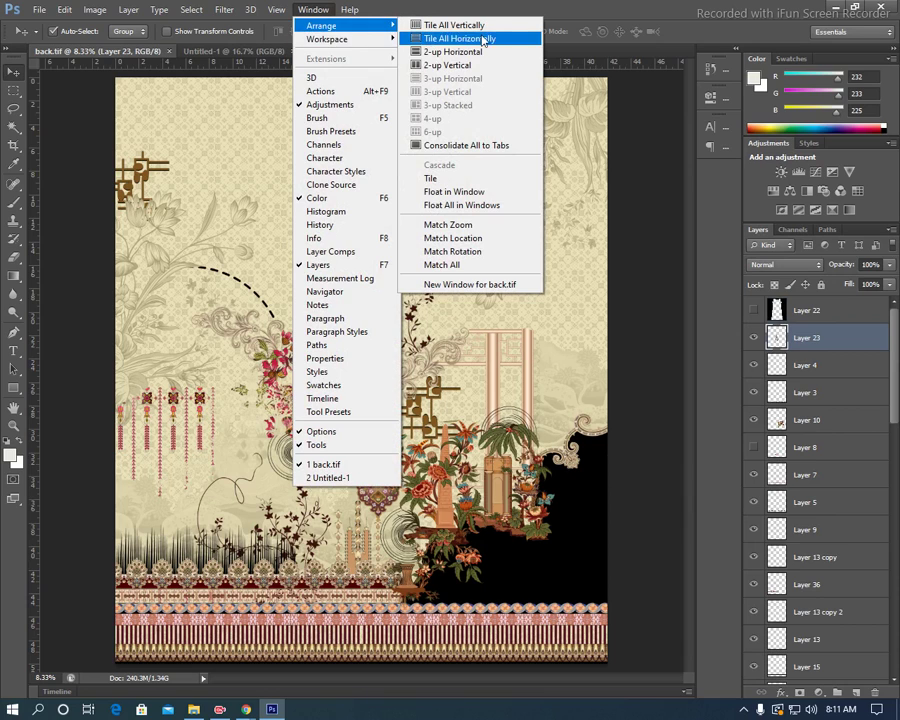
{"action": "left_click", "coordinate": [467, 66]}
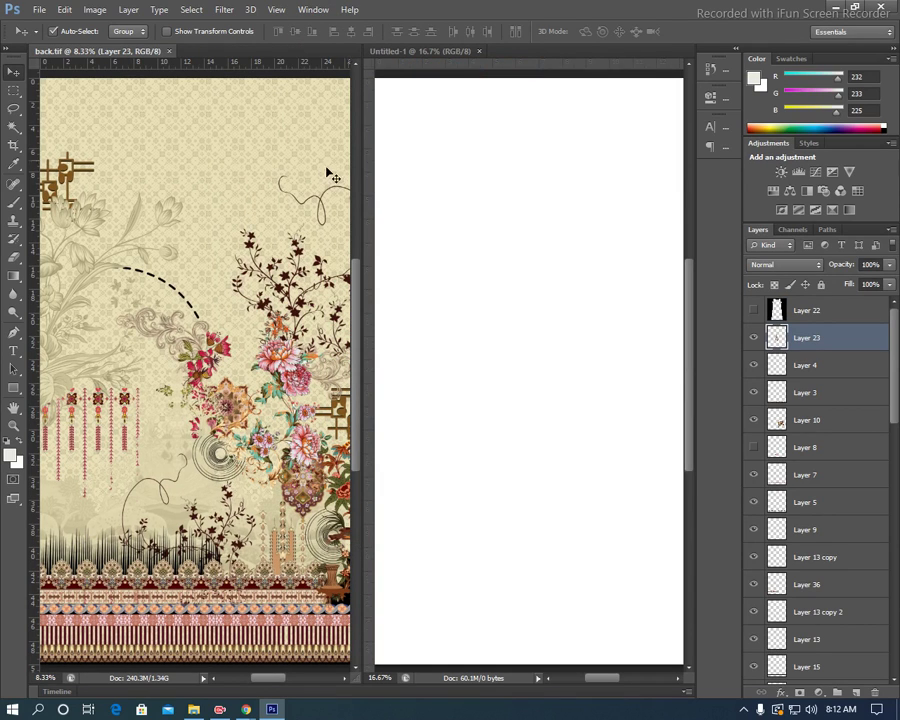
Select Layer 1 and the Background layer together in back.tif
{"action": "left_click", "coordinate": [233, 170]}
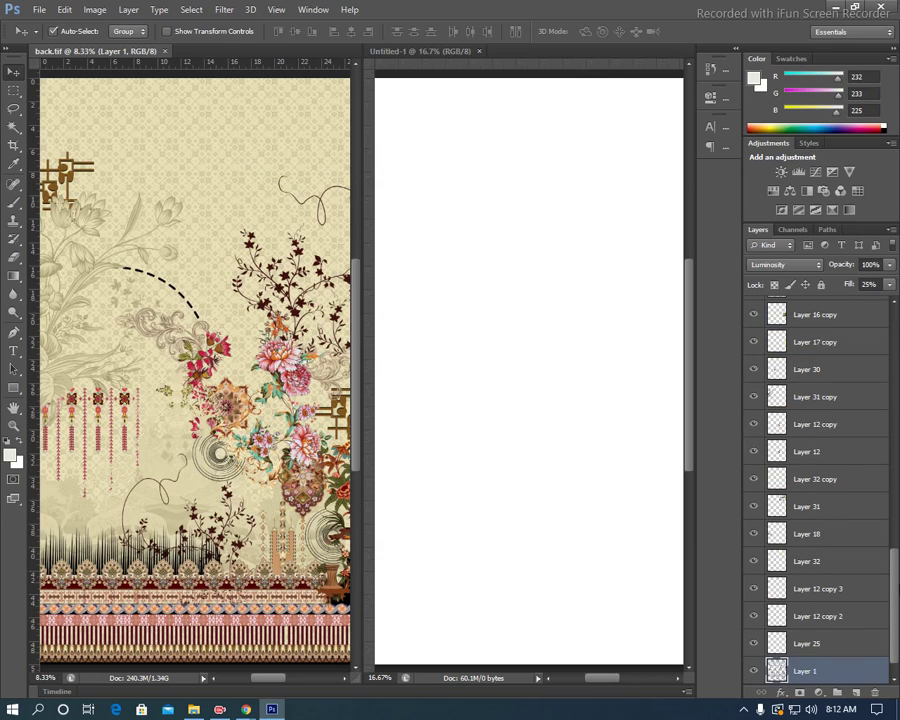
{"action": "scroll", "coordinate": [885, 585], "scroll_direction": "down", "scroll_amount": 1}
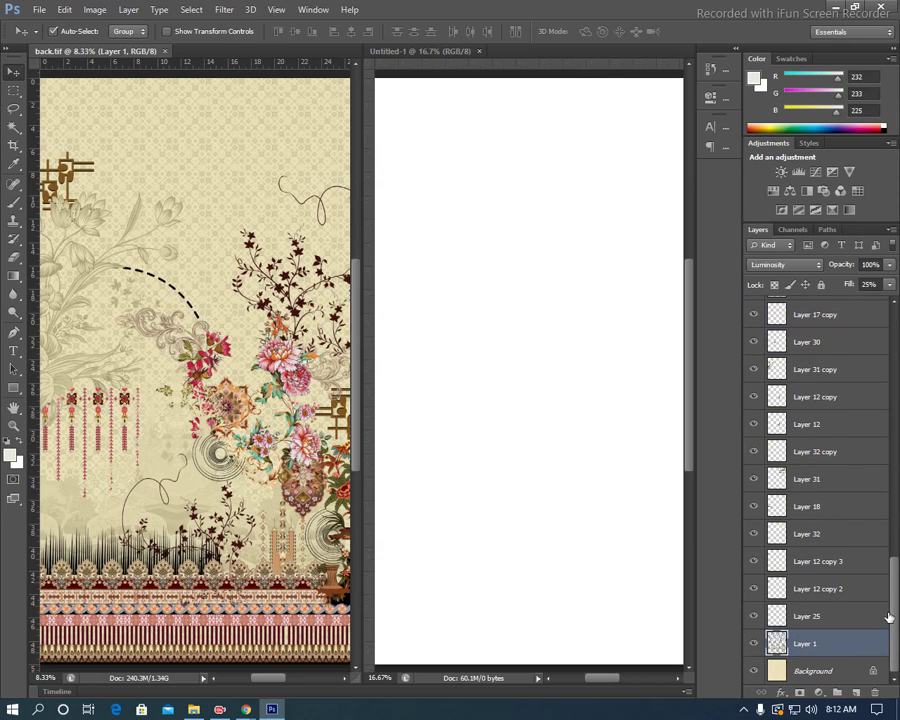
{"action": "left_click", "coordinate": [822, 668], "text": "shift"}
Copy both layers into Untitled-1, hide Layer 2, and sample the plain cream colour
{"action": "left_click_drag", "start_coordinate": [765, 649], "coordinate": [573, 365]}
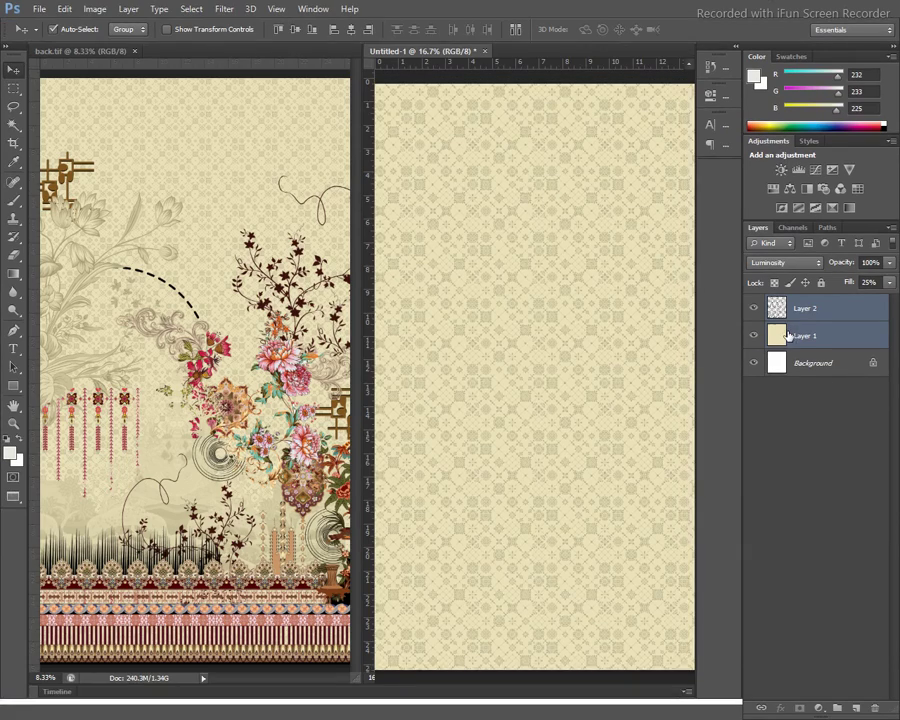
{"action": "key", "text": "f"}
{"action": "left_click", "coordinate": [755, 310]}
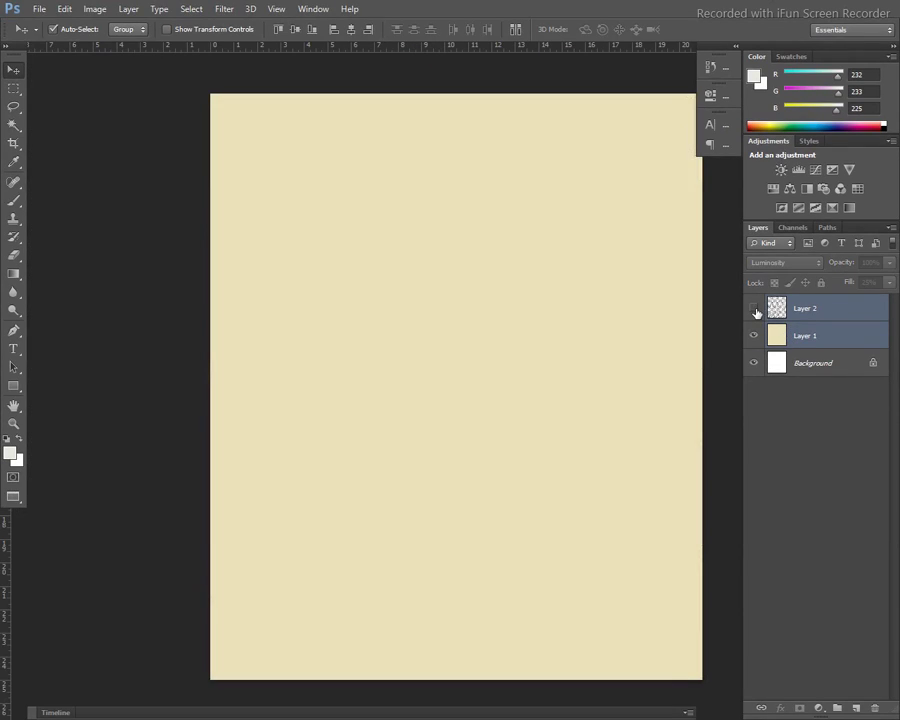
{"action": "key", "text": "b"}
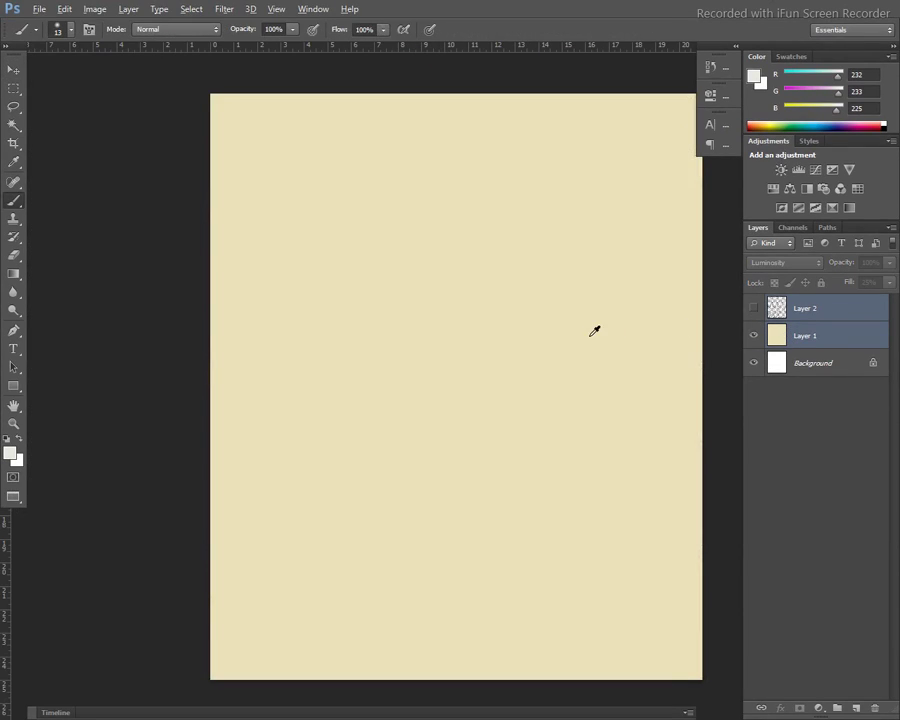
{"action": "left_click", "coordinate": [635, 329], "text": "alt"}
Fill the Background with the cream colour, delete Layer 1, and show Layer 2 again
{"action": "left_click", "coordinate": [839, 363]}
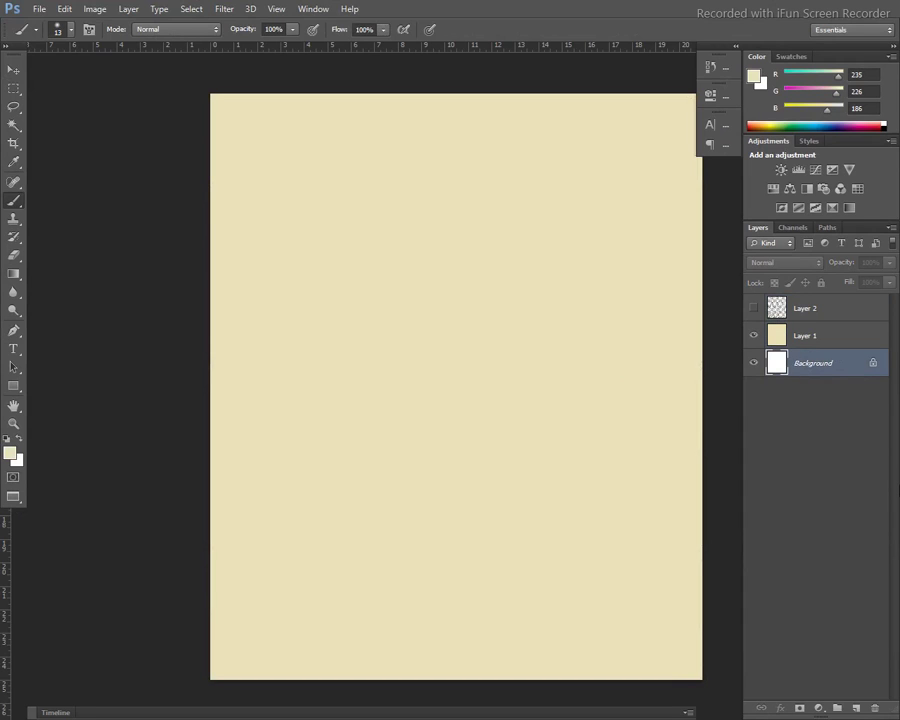
{"action": "key", "text": "alt+BackSpace"}
{"action": "left_click", "coordinate": [831, 335]}
{"action": "key", "text": "Delete"}
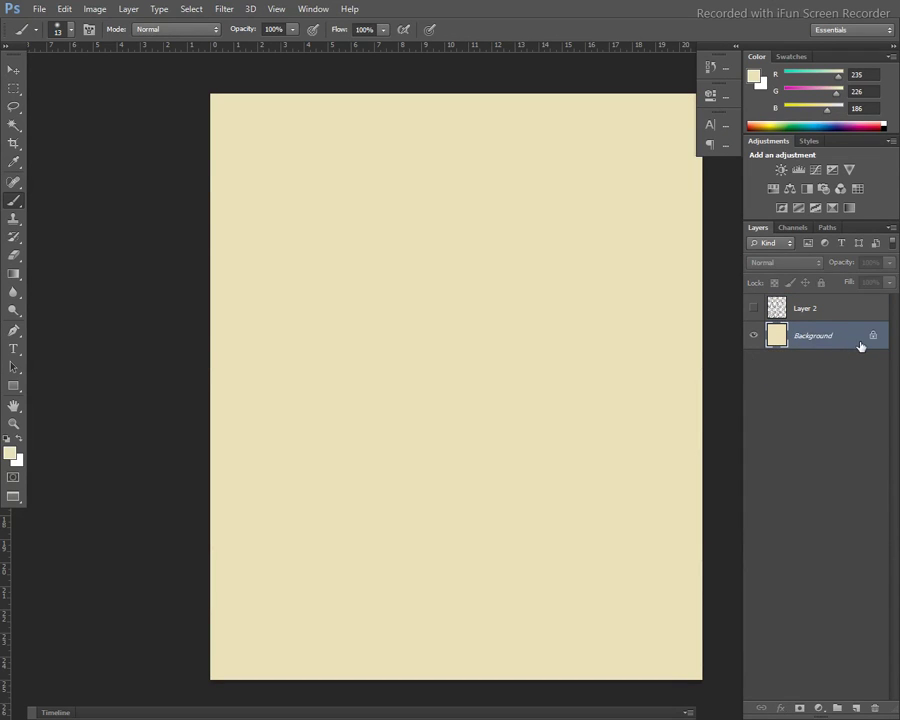
{"action": "left_click", "coordinate": [753, 309]}
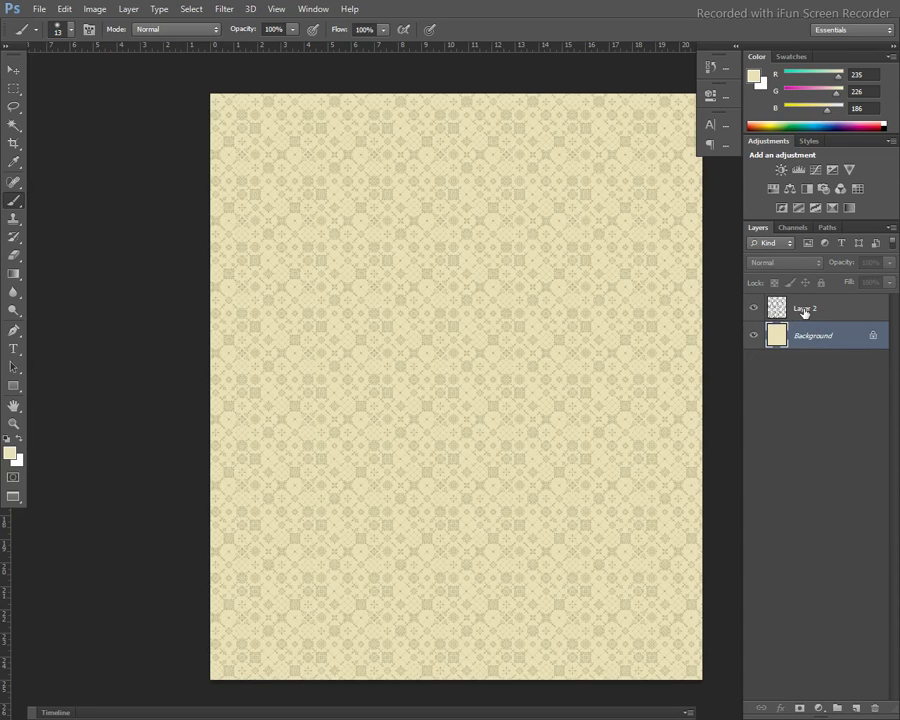
Scale the Layer 2 pattern to about 59% and position it to cover the canvas
{"action": "key", "text": "ctrl+minus"}
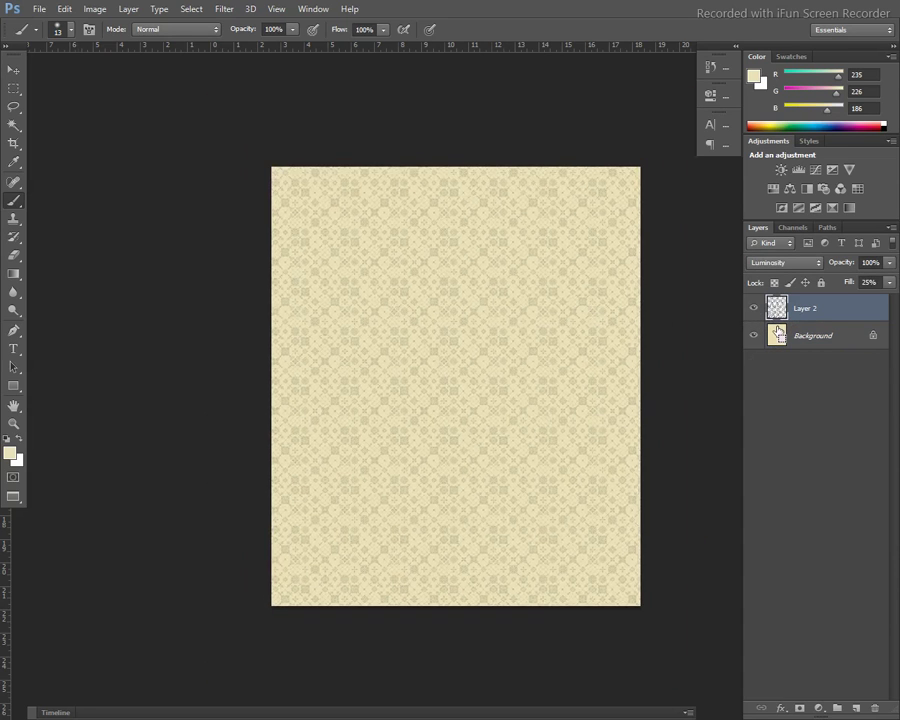
{"action": "key", "text": "ctrl+t"}
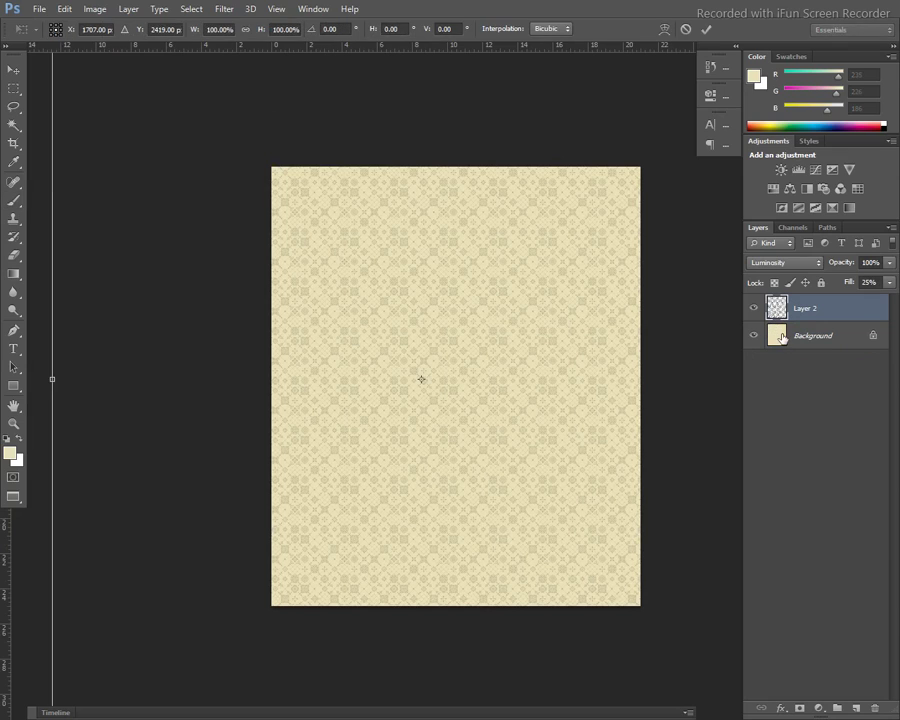
{"action": "key", "text": "ctrl+minus"}
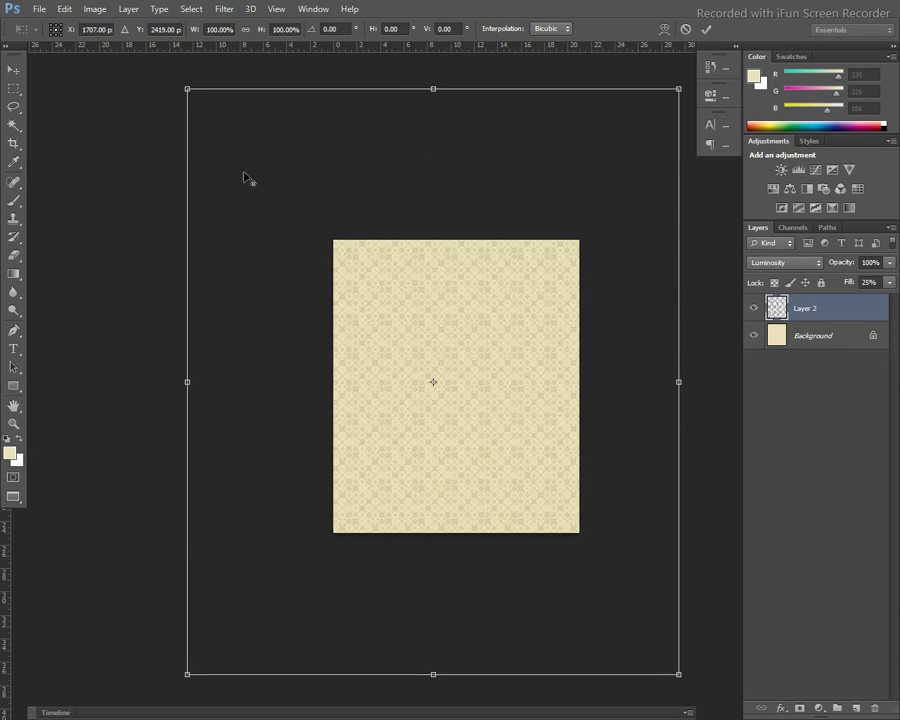
{"action": "scroll", "coordinate": [200, 97], "scroll_direction": "up", "scroll_amount": 1}
{"action": "mouse_move", "coordinate": [200, 97]}
{"action": "left_mouse_down"}
{"action": "mouse_move", "coordinate": [296, 239]}
{"action": "mouse_move", "coordinate": [289, 241]}
{"action": "left_mouse_up"}
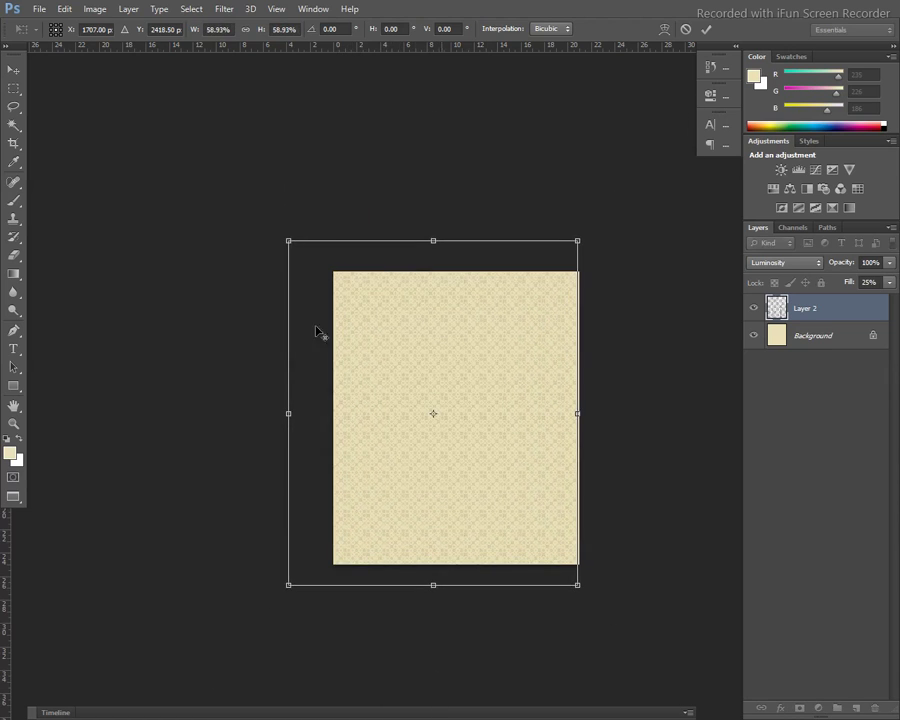
{"action": "left_click_drag", "start_coordinate": [396, 392], "coordinate": [425, 395]}
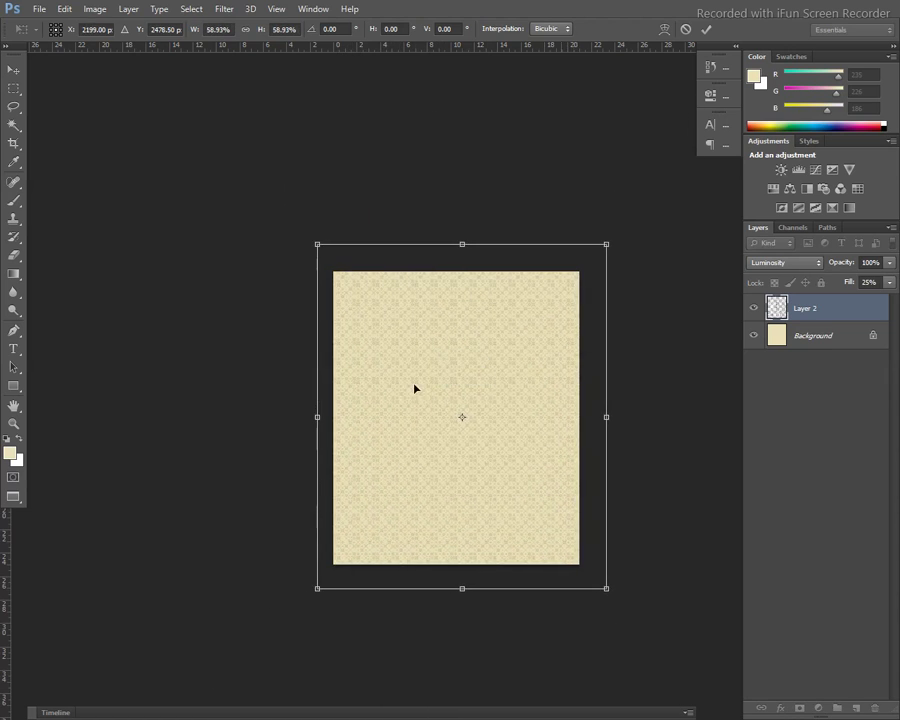
{"action": "key", "text": "b"}
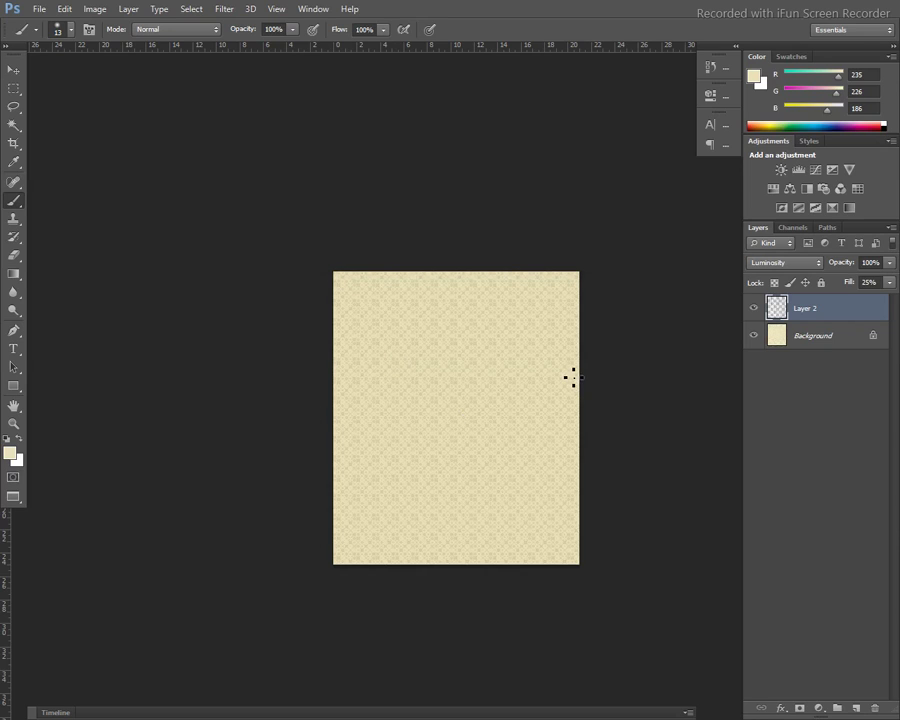
Adjust the zoom and return to the standard windowed screen mode
{"action": "key", "text": "ctrl+minus"}
{"action": "key", "text": "ctrl+plus"}
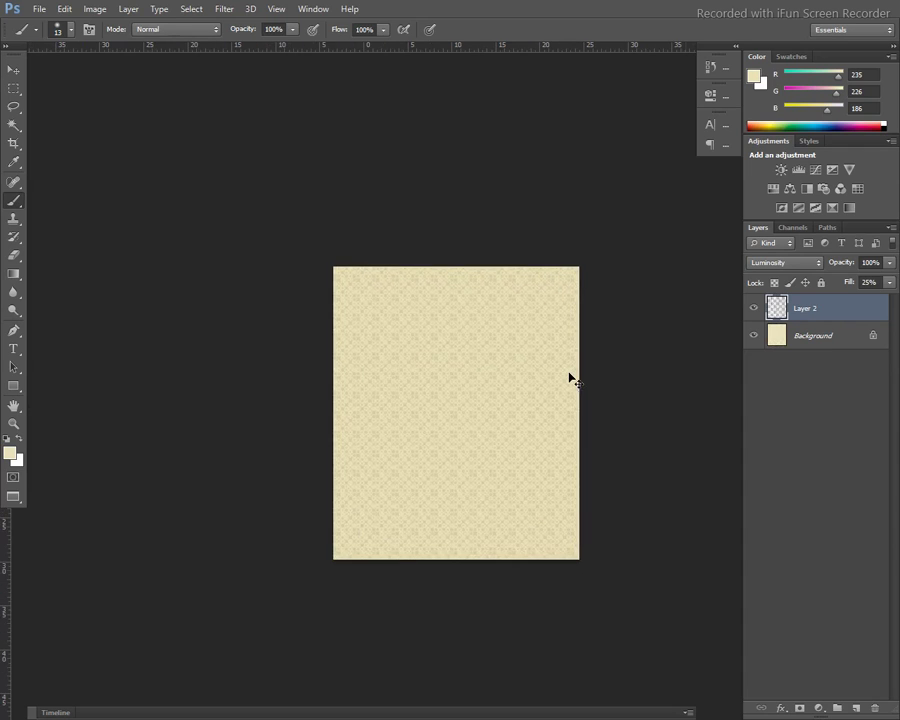
{"action": "key", "text": "ctrl+plus"}
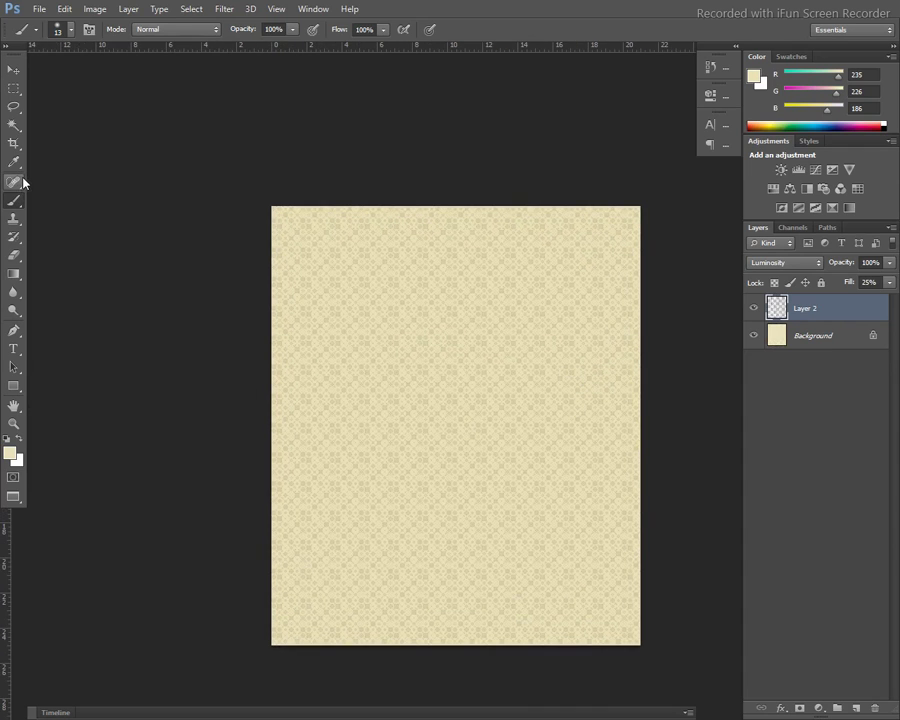
{"action": "key", "text": "f"}
{"action": "key", "text": "f"}
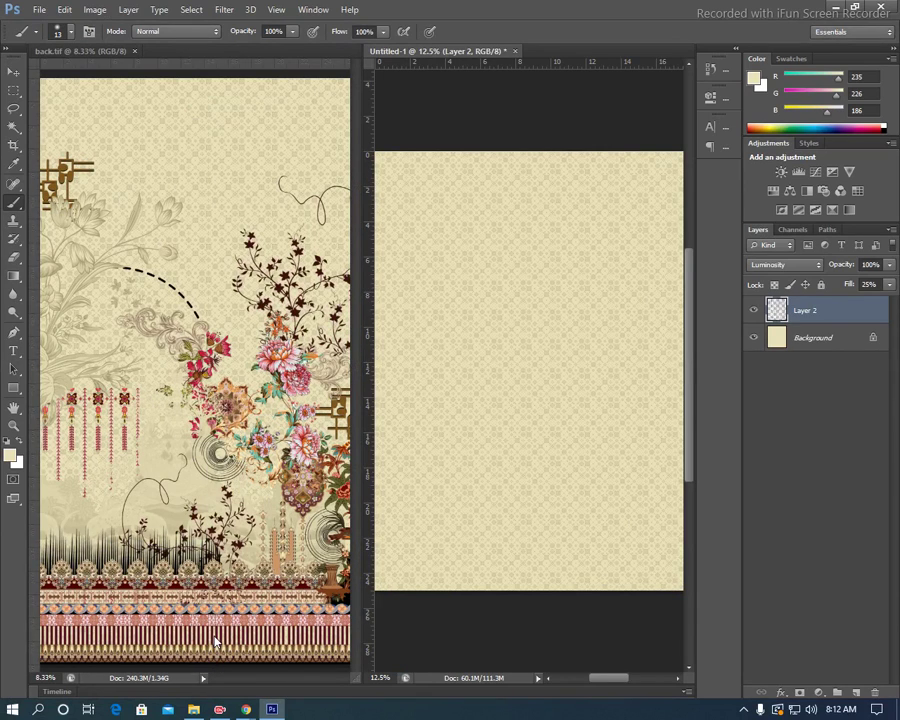
In back.tif, identify the border layers and select Layer 36, Layer 9 and Layer 3 together
{"action": "left_click", "coordinate": [190, 578]}
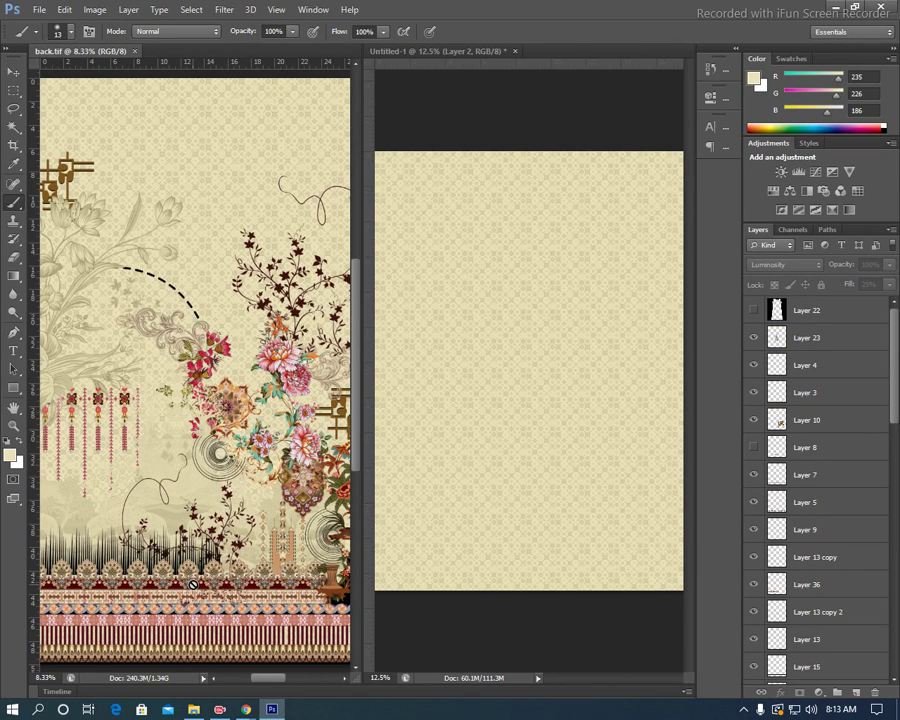
{"action": "key", "text": "v"}
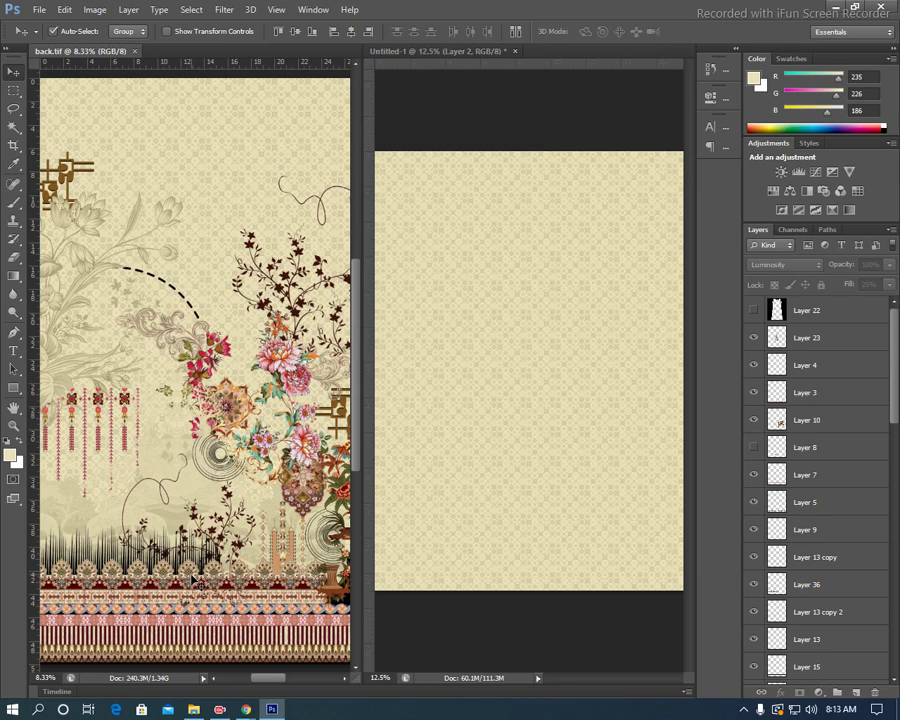
{"action": "right_click", "coordinate": [193, 578]}
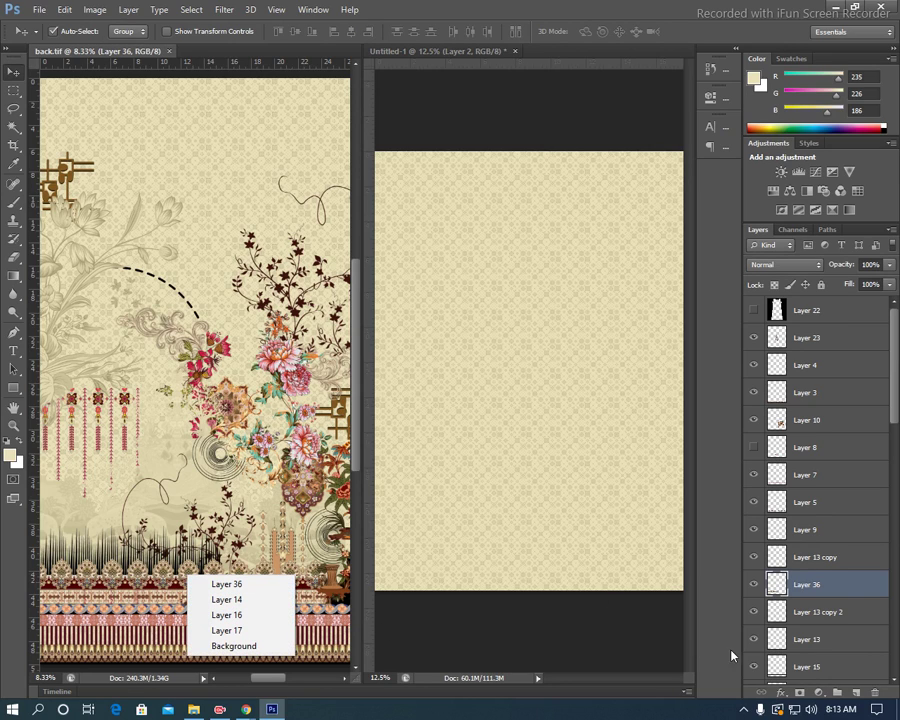
{"action": "left_click", "coordinate": [757, 597]}
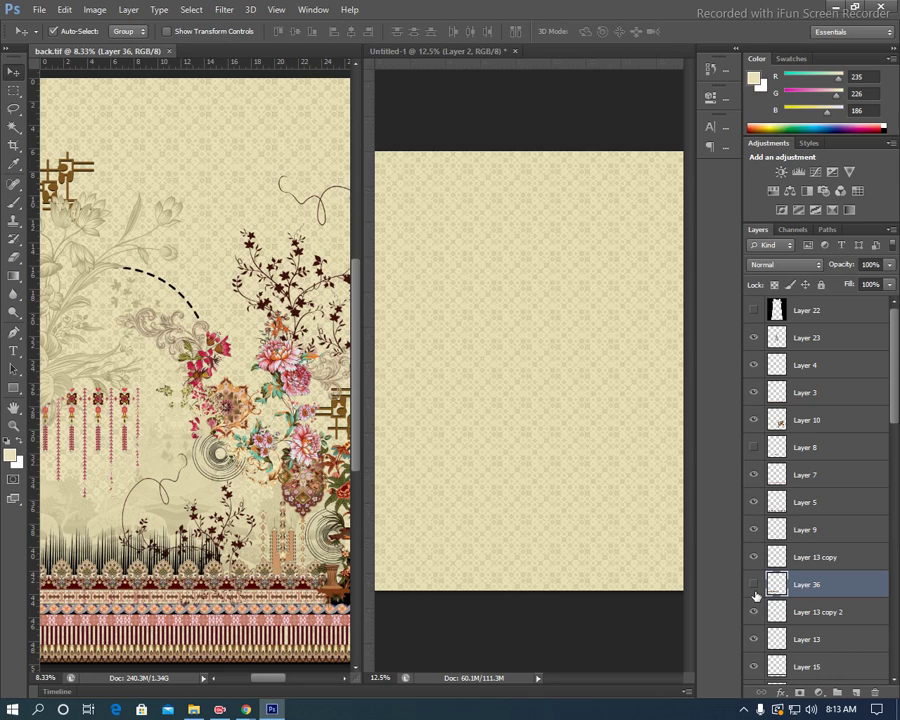
{"action": "left_click", "coordinate": [755, 592]}
{"action": "left_click", "coordinate": [755, 611]}
{"action": "left_click", "coordinate": [755, 585]}
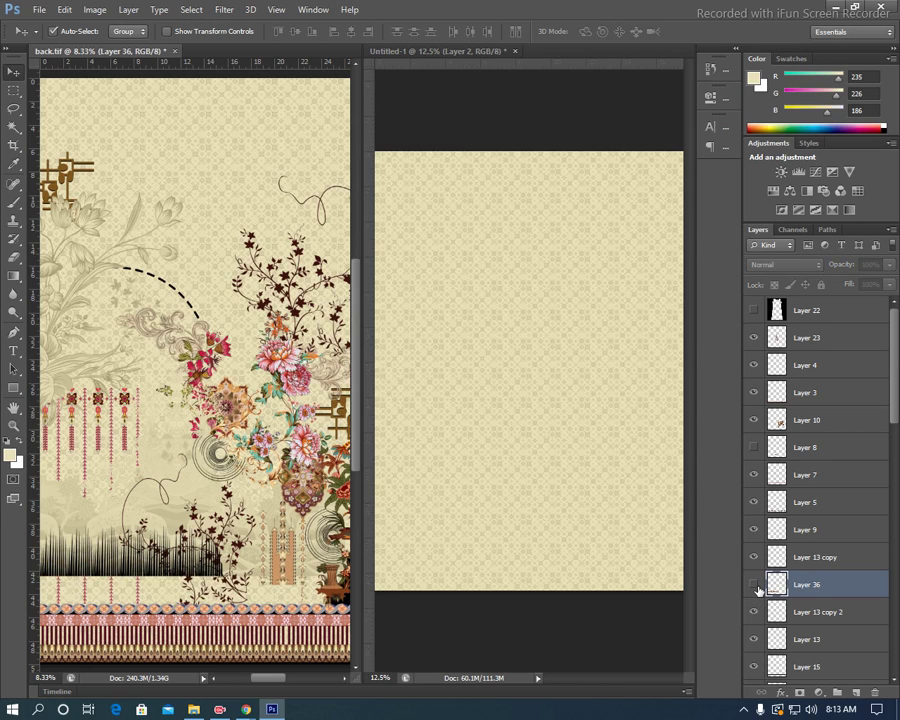
{"action": "left_click", "coordinate": [755, 585]}
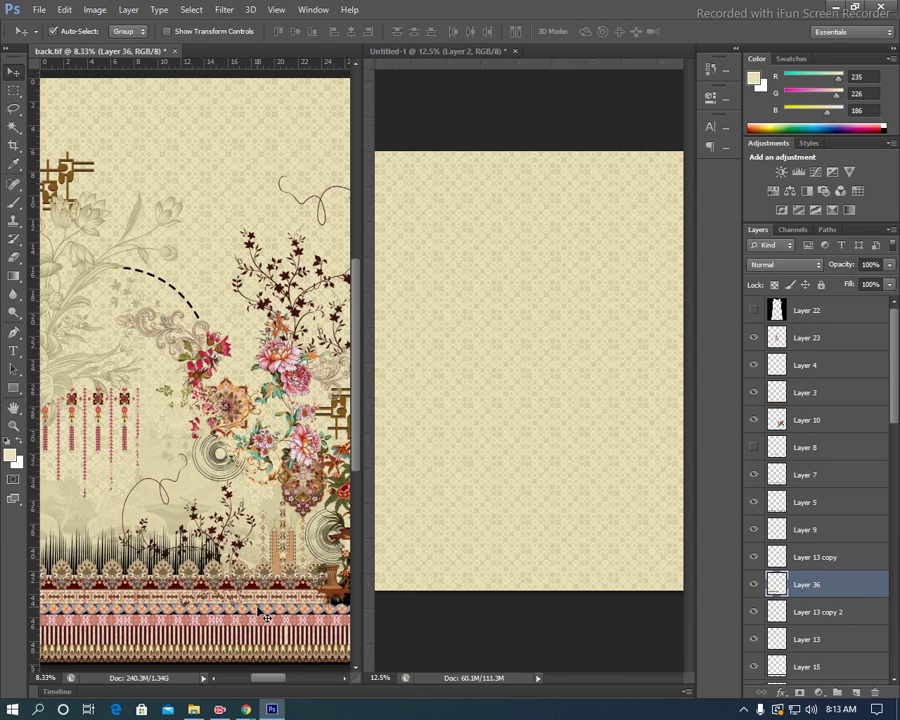
{"action": "left_click", "coordinate": [186, 435], "text": "shift"}
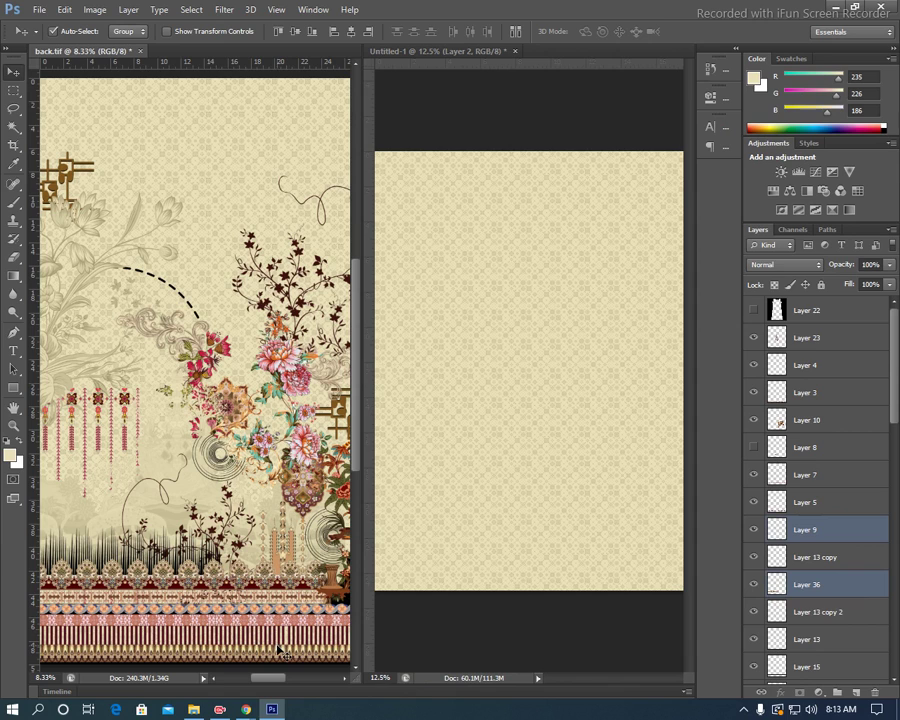
{"action": "left_click", "coordinate": [203, 462], "text": "shift"}
Copy the three border strips into Untitled-1, go full-screen, and drag the chevron strip lower
{"action": "left_click_drag", "start_coordinate": [847, 400], "coordinate": [566, 320]}
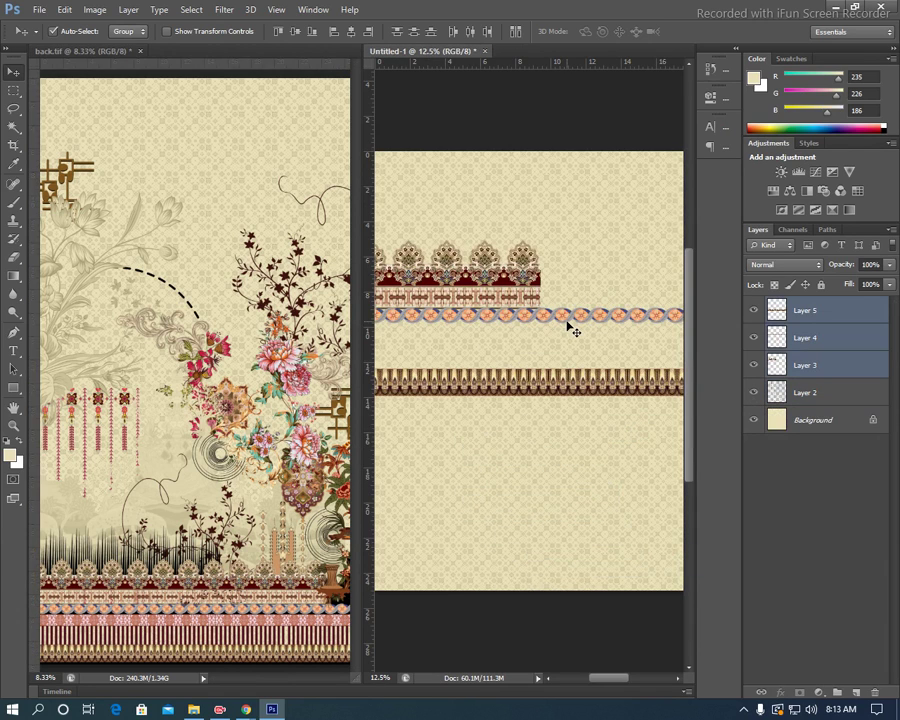
{"action": "key", "text": "f"}
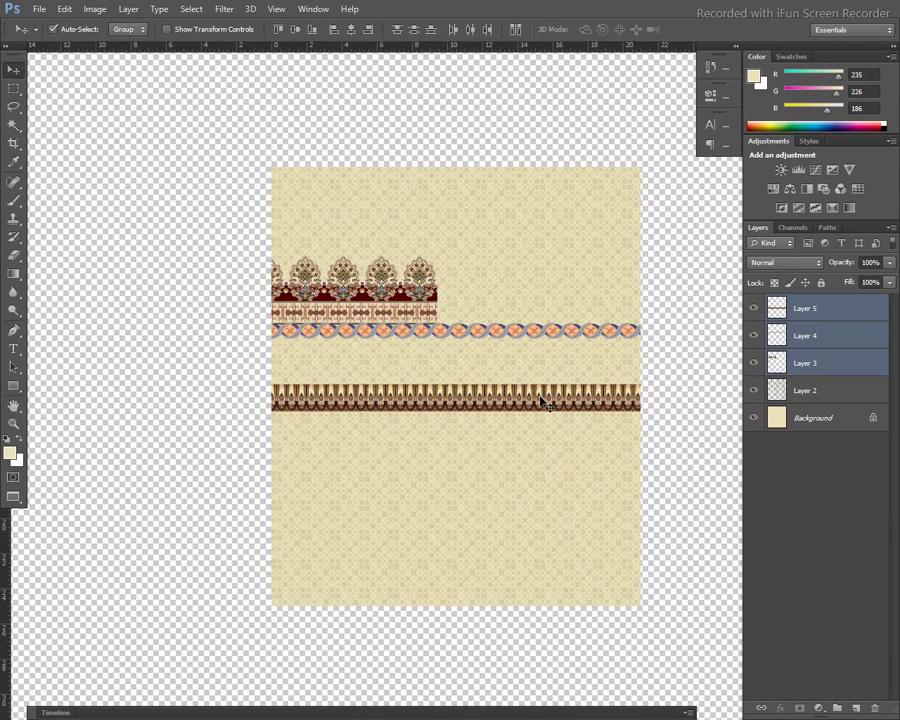
{"action": "left_click", "coordinate": [528, 437]}
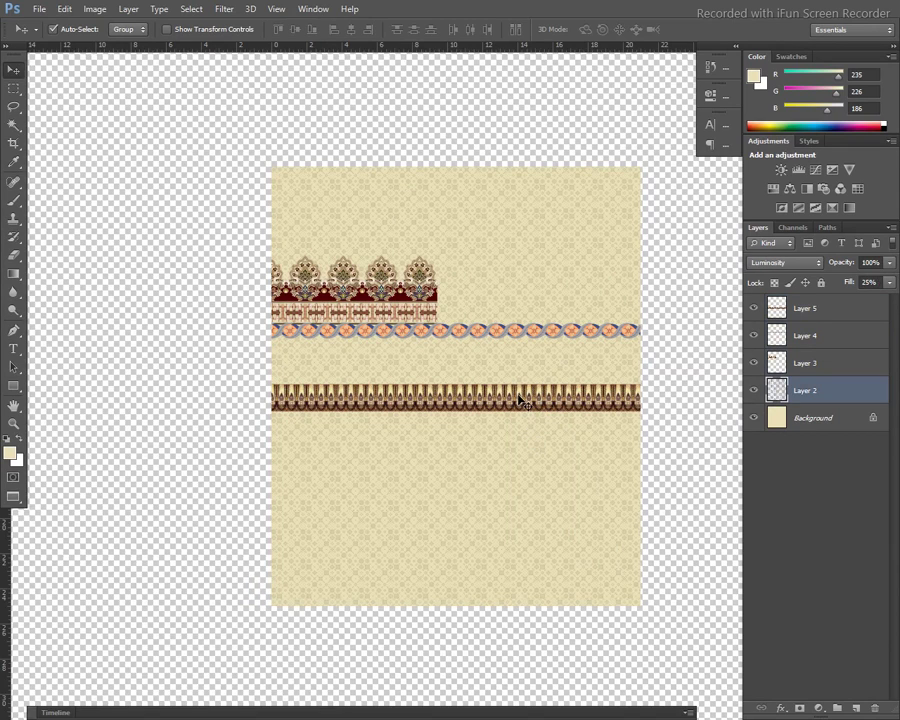
{"action": "left_click", "coordinate": [517, 398]}
{"action": "left_click_drag", "start_coordinate": [525, 400], "coordinate": [527, 450]}
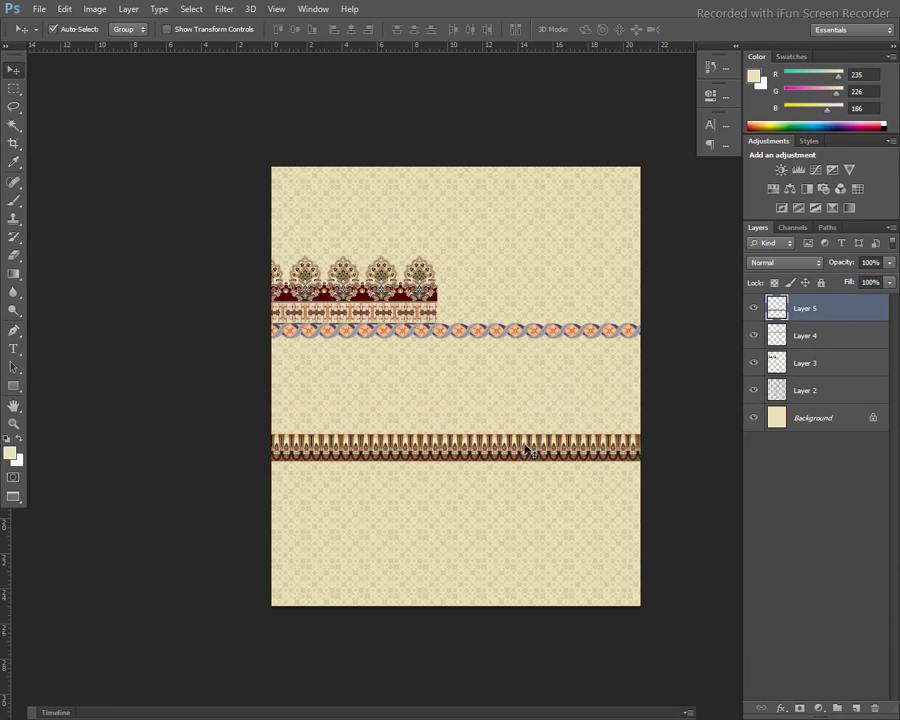
Scale the chevron strip to about 67% and nudge it flush with the canvas's bottom edge
{"action": "key", "text": "ctrl+t"}
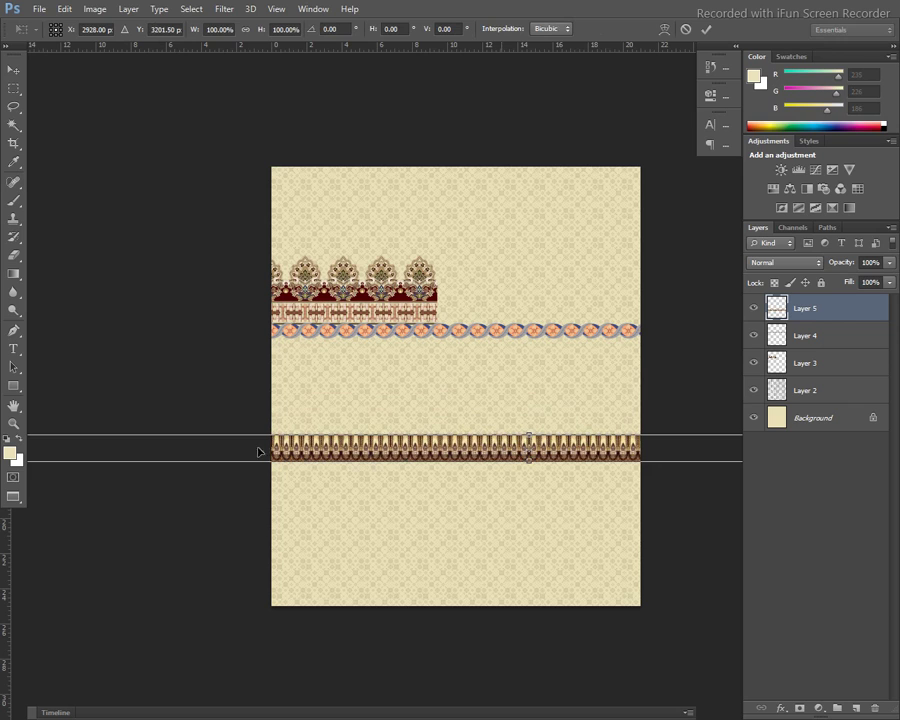
{"action": "left_click_drag", "start_coordinate": [258, 452], "coordinate": [288, 480]}
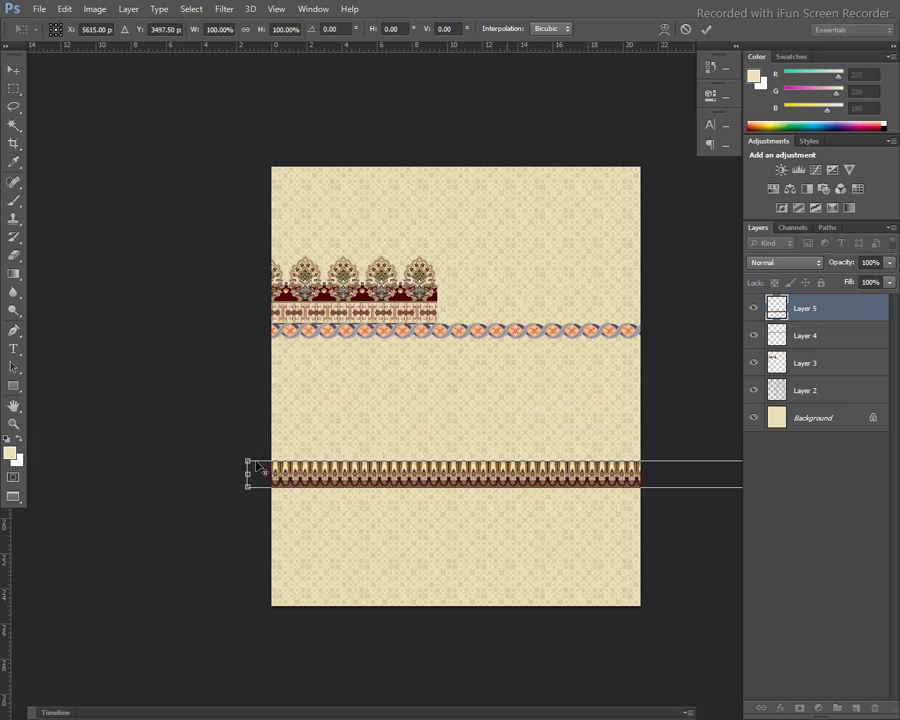
{"action": "left_click_drag", "start_coordinate": [257, 464], "coordinate": [419, 468]}
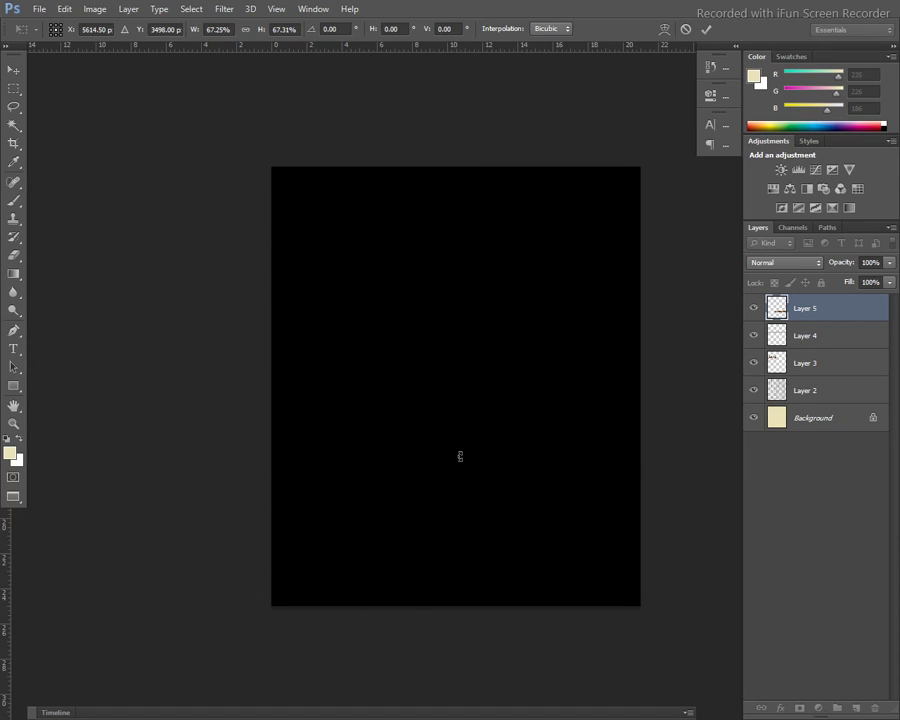
{"action": "key", "text": "Return"}
{"action": "left_click_drag", "start_coordinate": [486, 474], "coordinate": [343, 590]}
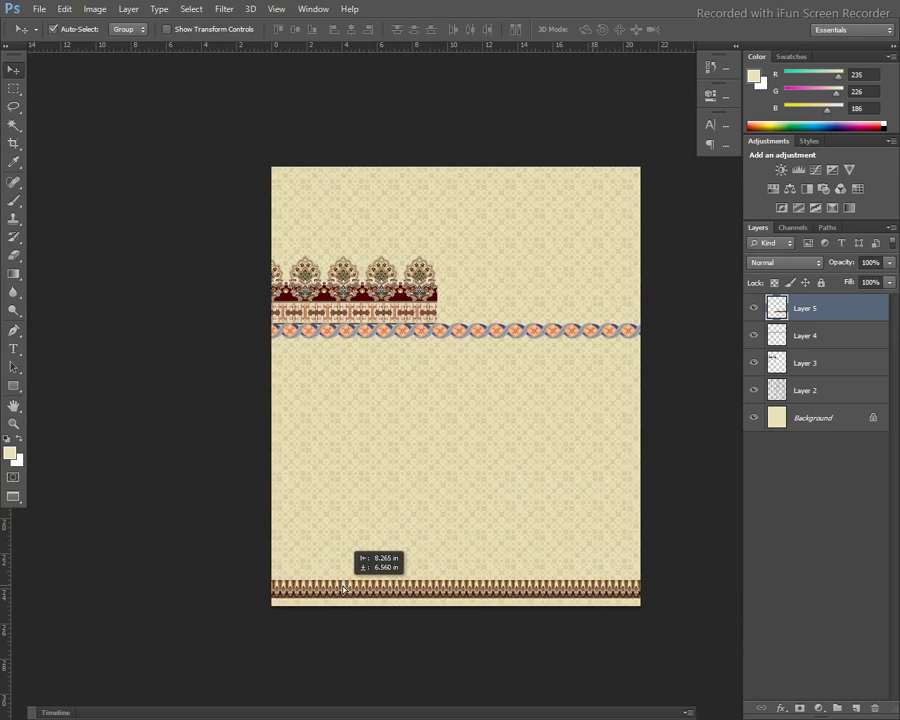
{"action": "left_click_drag", "start_coordinate": [343, 590], "coordinate": [343, 590]}
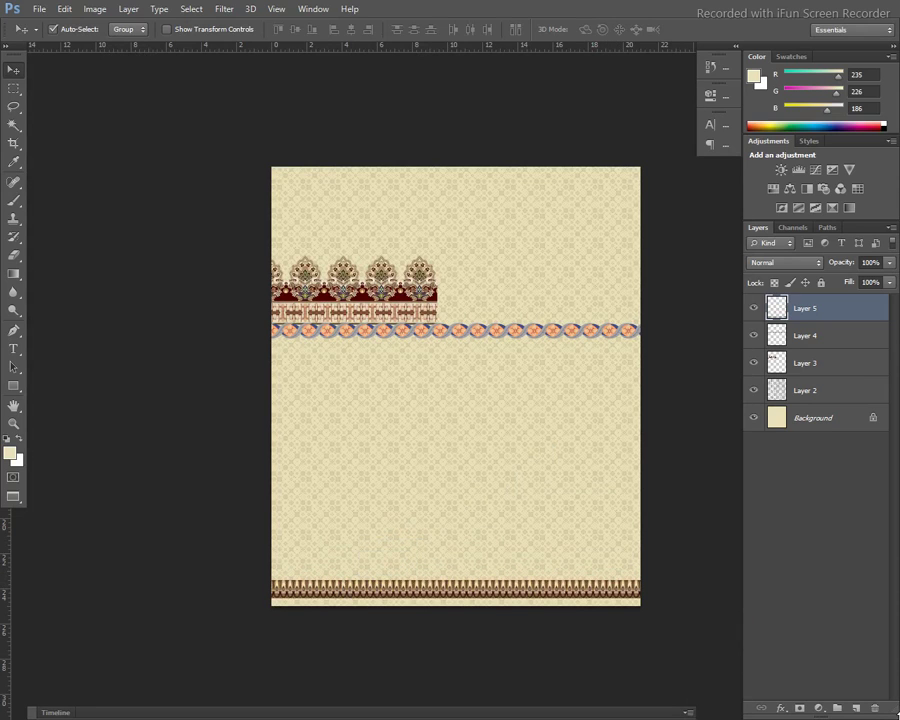
{"action": "key", "text": "shift+Down"}
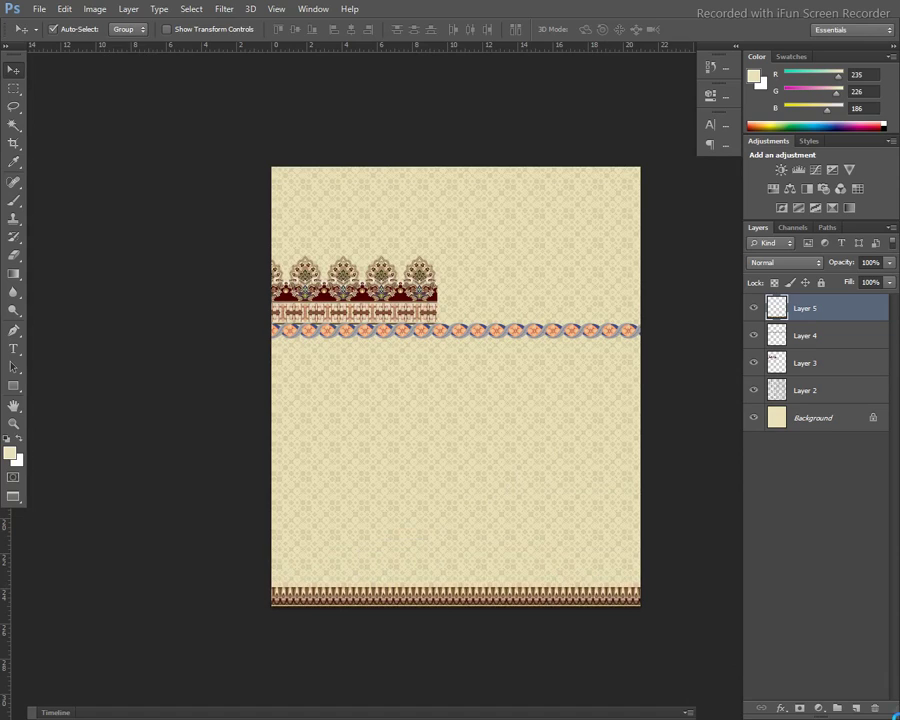
{"action": "key", "text": "Down"}
{"action": "key", "text": "Up"}
{"action": "key", "text": "Up"}
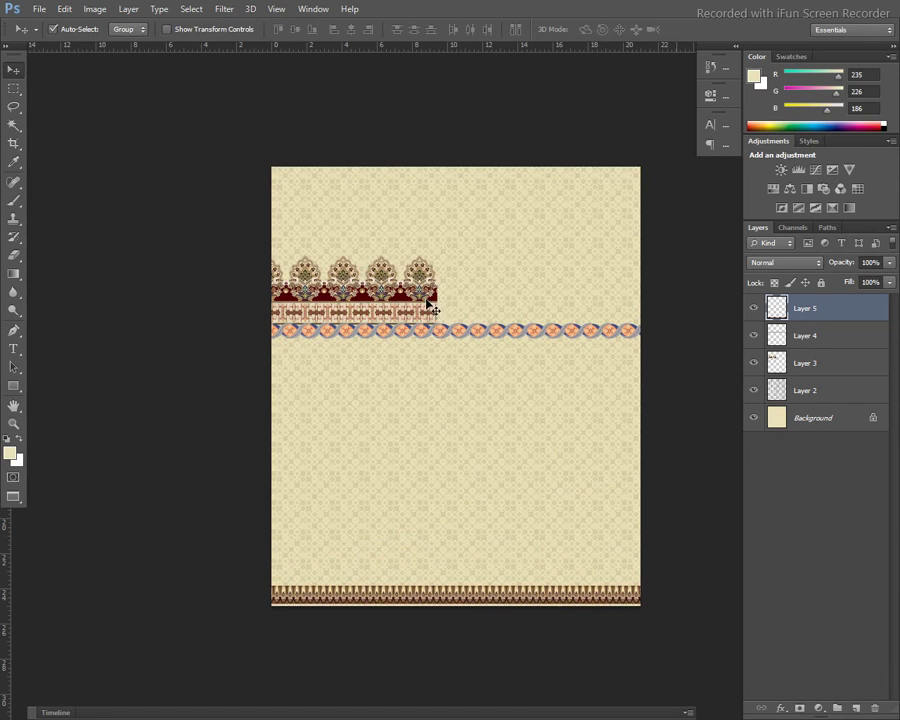
Delete the bead chain strip layer, undoing an accidental pattern shift
{"action": "left_click", "coordinate": [456, 336]}
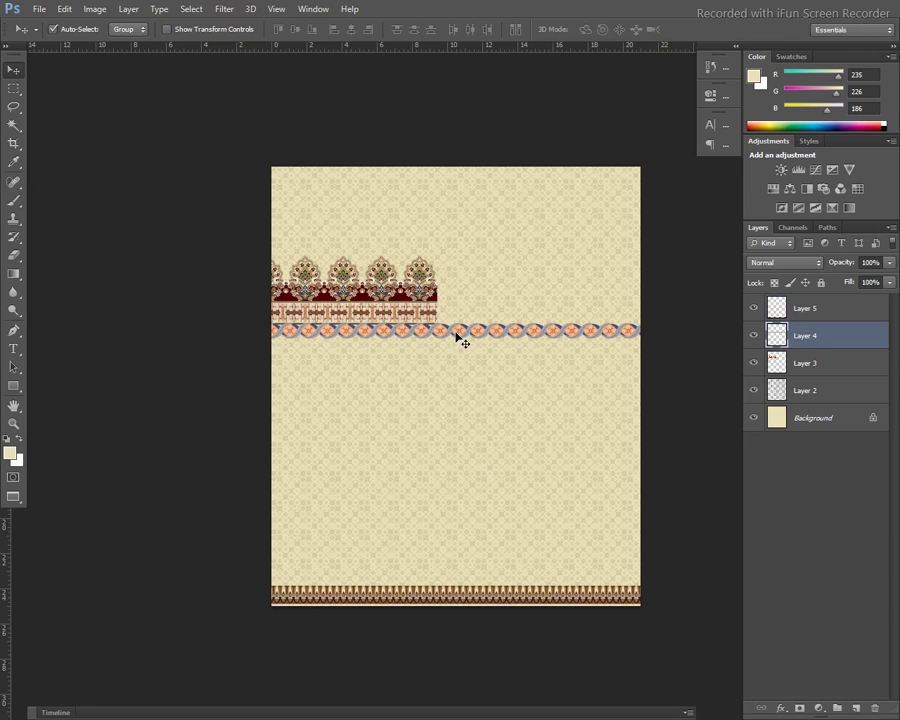
{"action": "key", "text": "Delete"}
{"action": "left_click_drag", "start_coordinate": [404, 311], "coordinate": [443, 370]}
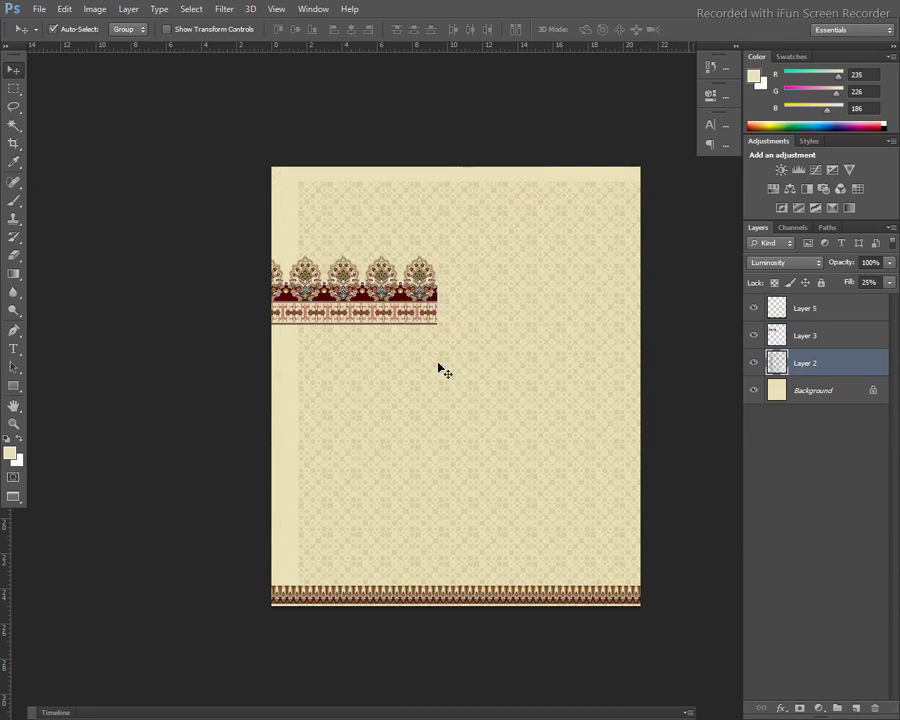
{"action": "key", "text": "ctrl+z"}
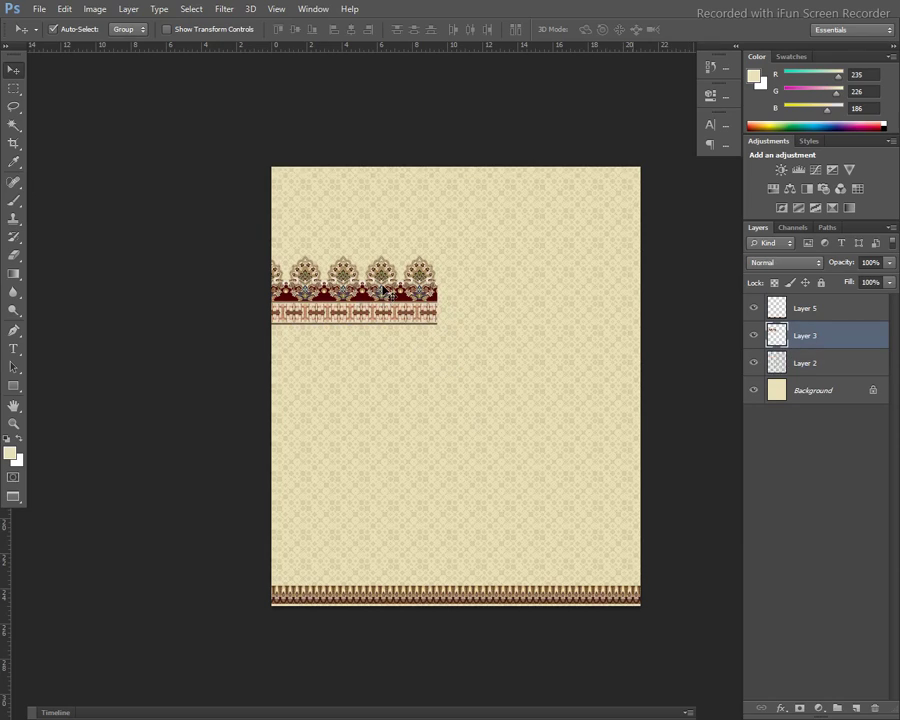
Scale the ornamental border to about 82% and place it just above the chevron strip
{"action": "left_click_drag", "start_coordinate": [385, 290], "coordinate": [552, 452]}
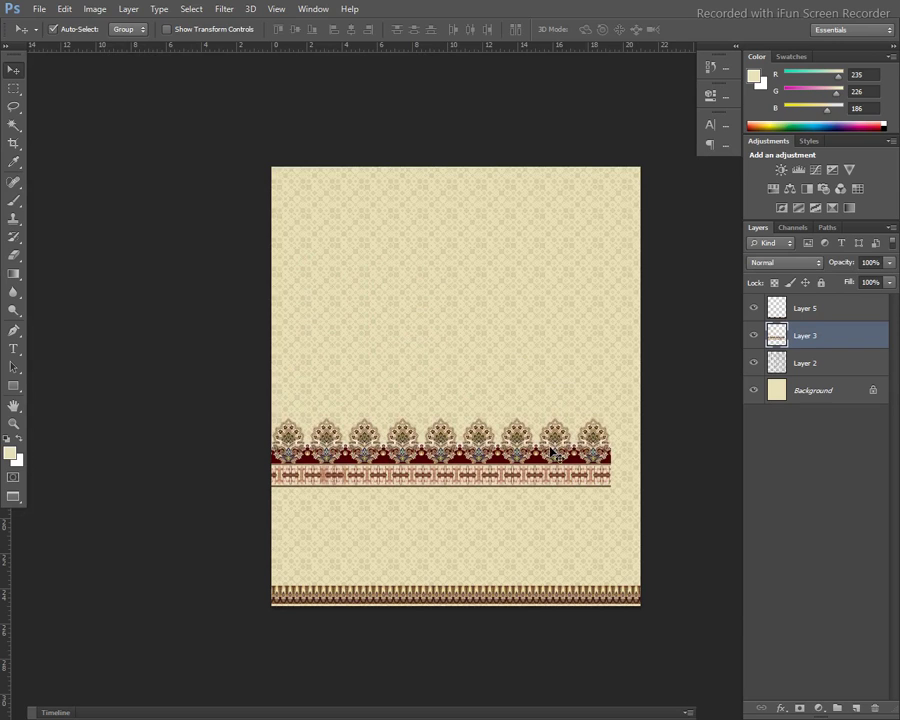
{"action": "key", "text": "ctrl+t"}
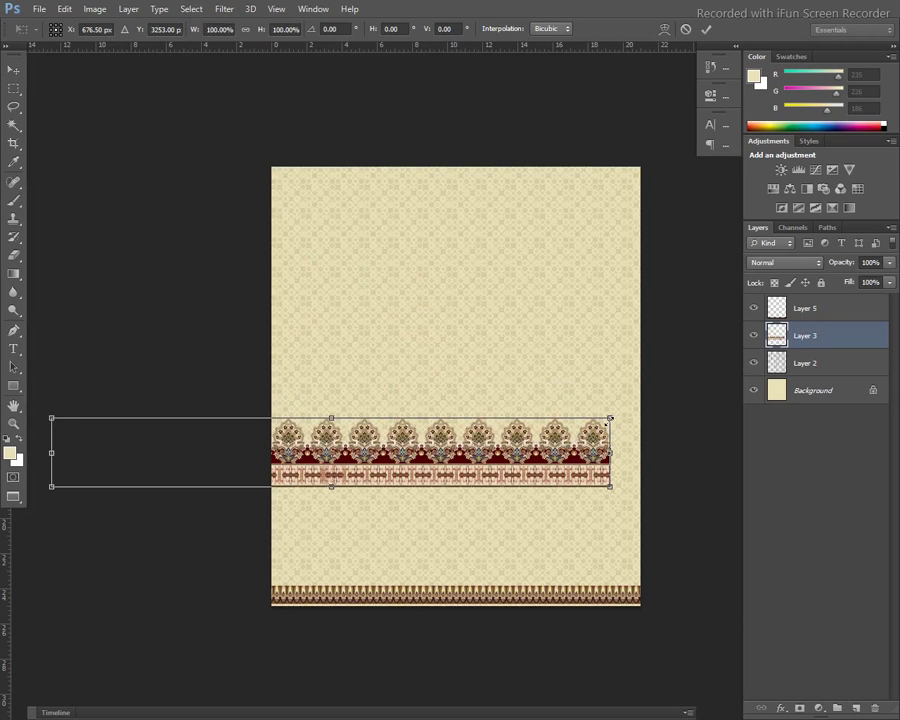
{"action": "left_click_drag", "start_coordinate": [610, 417], "coordinate": [565, 443]}
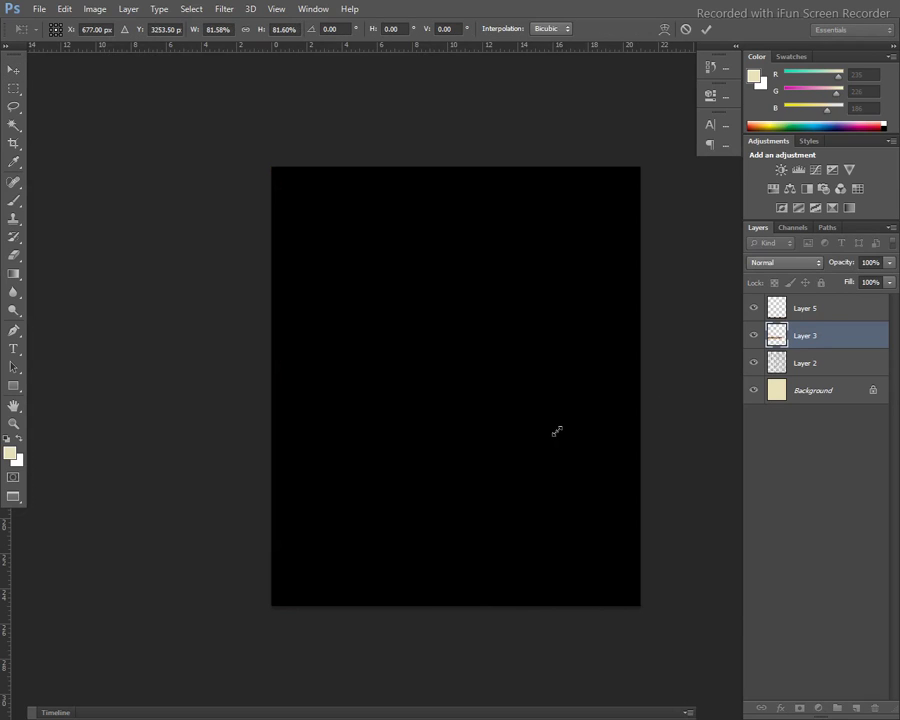
{"action": "key", "text": "Return"}
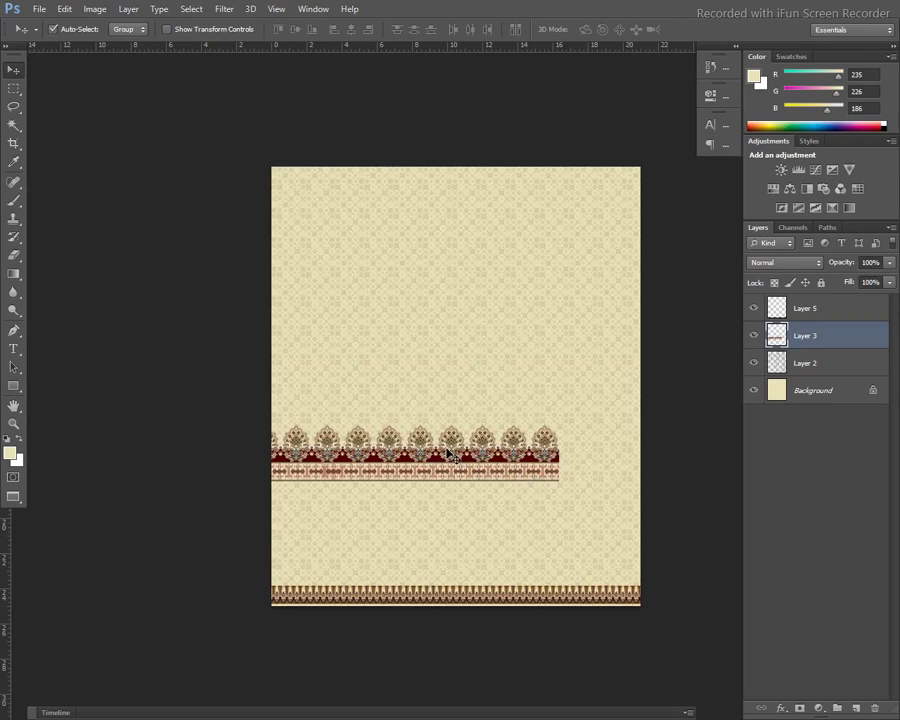
{"action": "left_click_drag", "start_coordinate": [447, 453], "coordinate": [494, 470]}
{"action": "left_click_drag", "start_coordinate": [488, 447], "coordinate": [565, 527]}
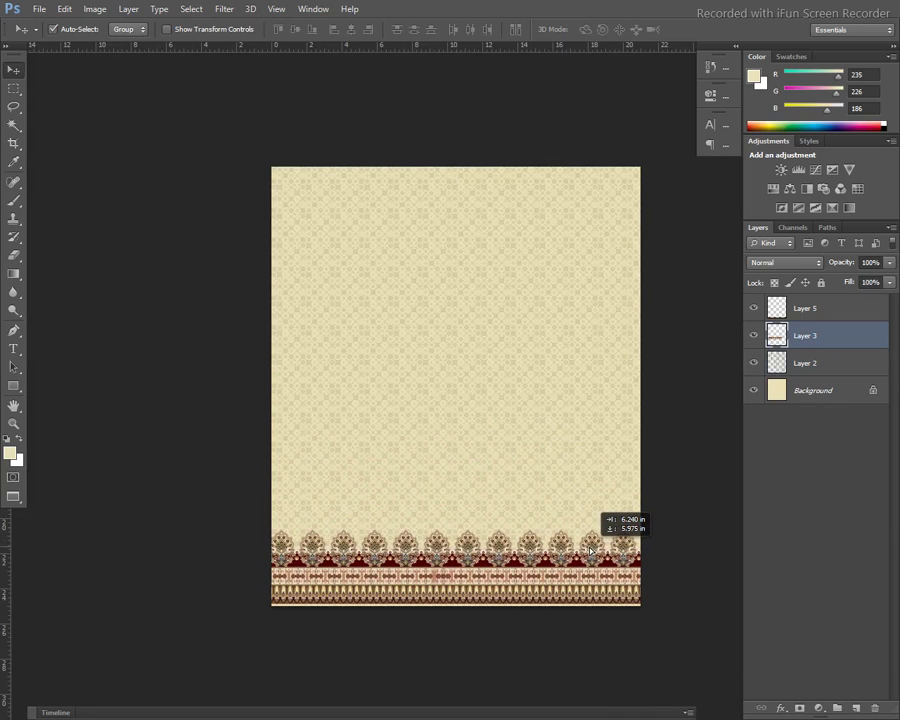
{"action": "left_click_drag", "start_coordinate": [563, 526], "coordinate": [585, 541]}
Rescale the ornamental border to end at the canvas's right edge and nudge it into place
{"action": "key", "text": "ctrl+t"}
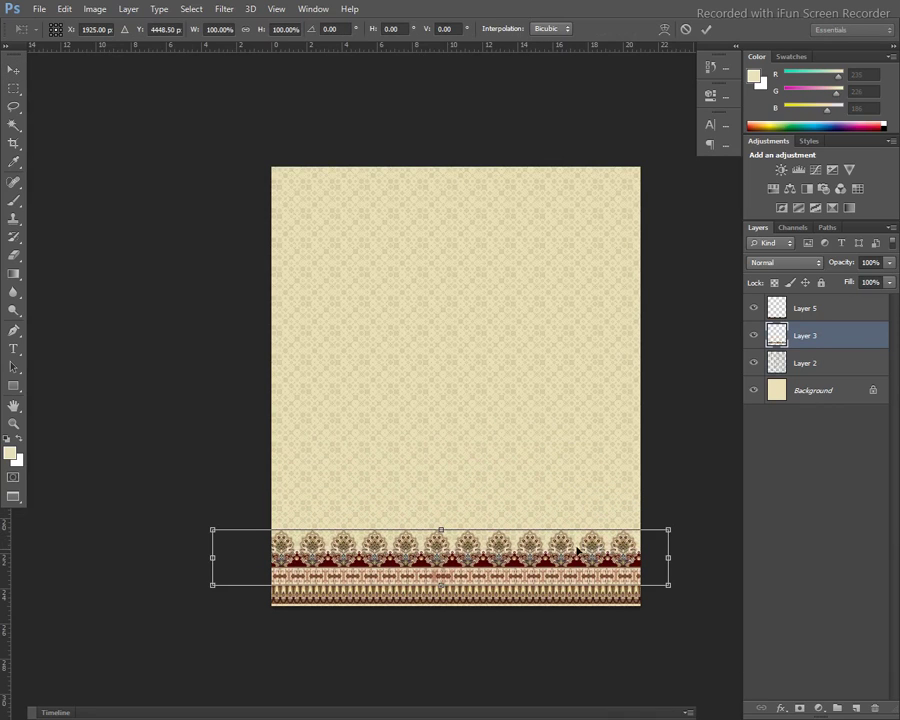
{"action": "left_click_drag", "start_coordinate": [667, 530], "coordinate": [640, 546]}
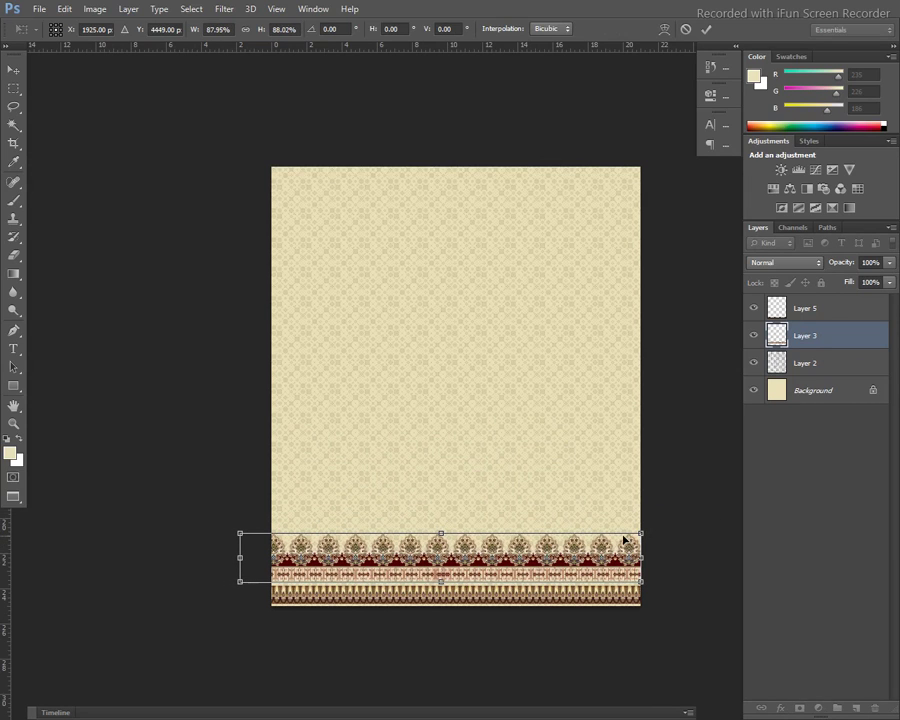
{"action": "key", "text": "Return"}
{"action": "left_click_drag", "start_coordinate": [488, 551], "coordinate": [497, 557]}
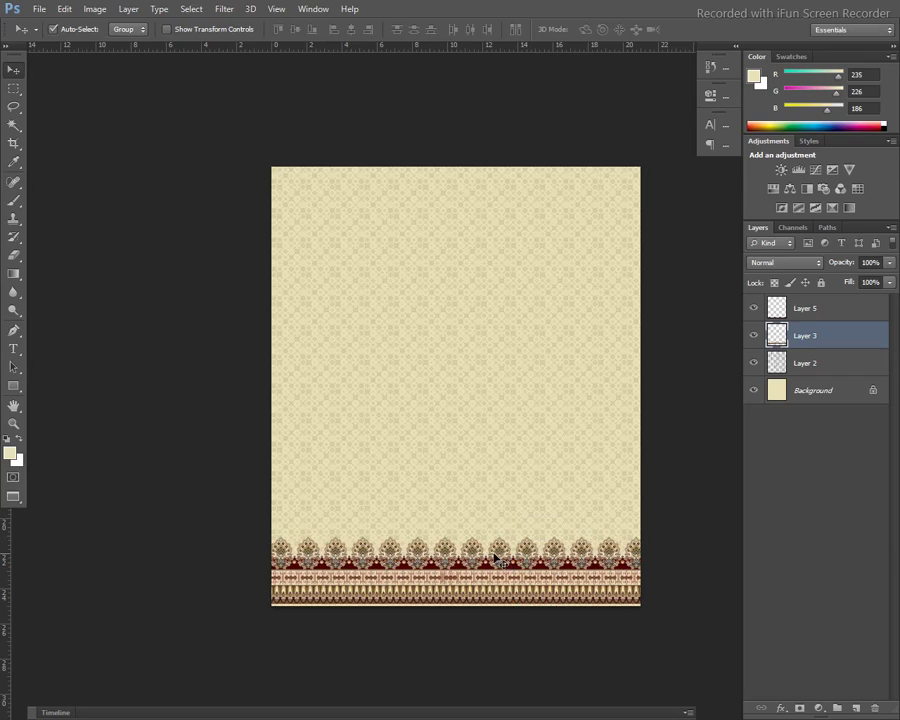
{"action": "key", "text": "ctrl+minus"}
Compare the bottom borders by toggling Layer 3 and Layer 2, then shift the floral border 0.24 in right
{"action": "key", "text": "ctrl+plus"}
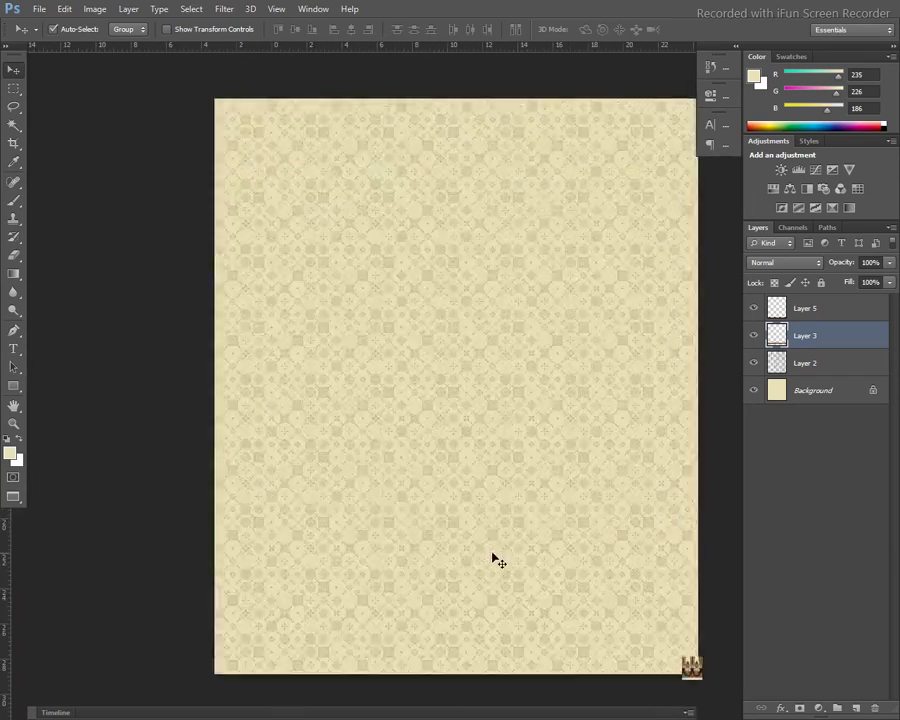
{"action": "left_click_drag", "start_coordinate": [535, 538], "coordinate": [484, 398]}
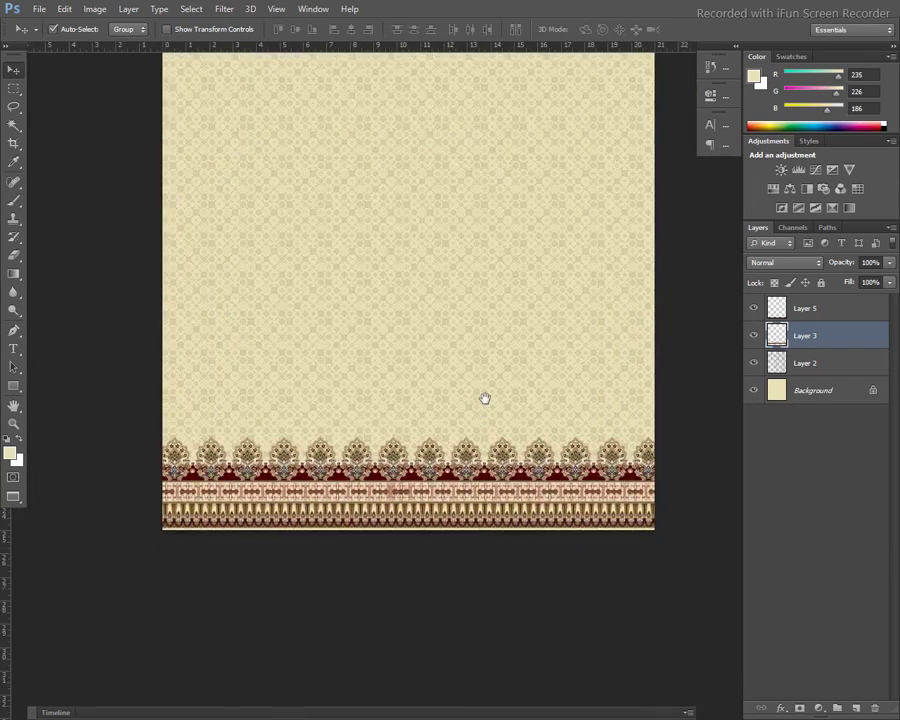
{"action": "left_click_drag", "start_coordinate": [828, 335], "coordinate": [830, 360]}
{"action": "left_click", "coordinate": [752, 340]}
{"action": "left_click", "coordinate": [755, 363]}
{"action": "left_click", "coordinate": [755, 363]}
{"action": "left_click_drag", "start_coordinate": [507, 463], "coordinate": [514, 467]}
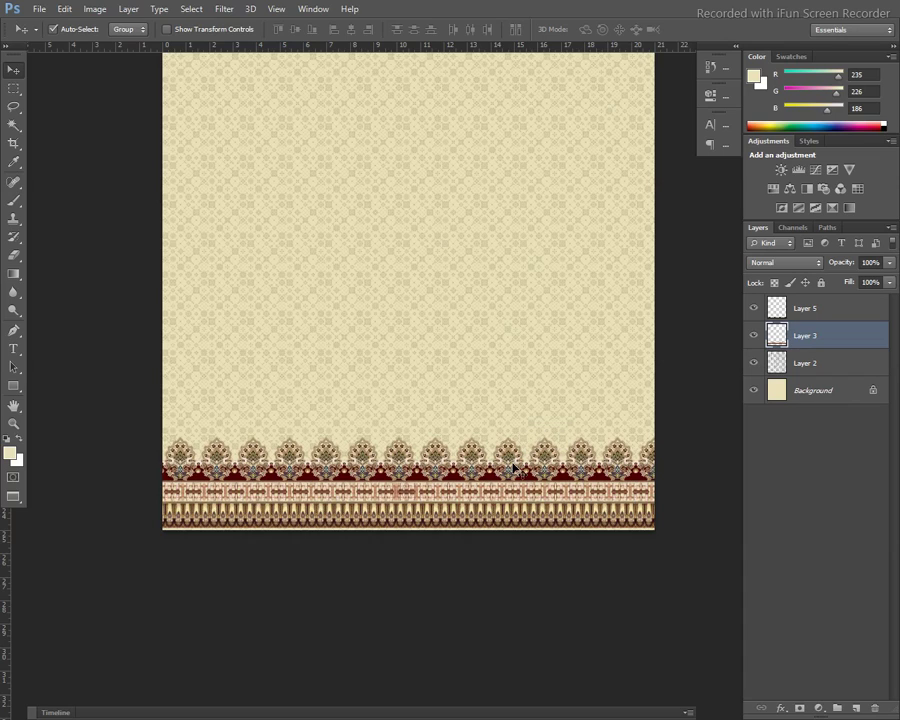
Add a vertical centre guide at 9.960 in and crop the strips' overhang at the canvas edges
{"action": "key", "text": "c"}
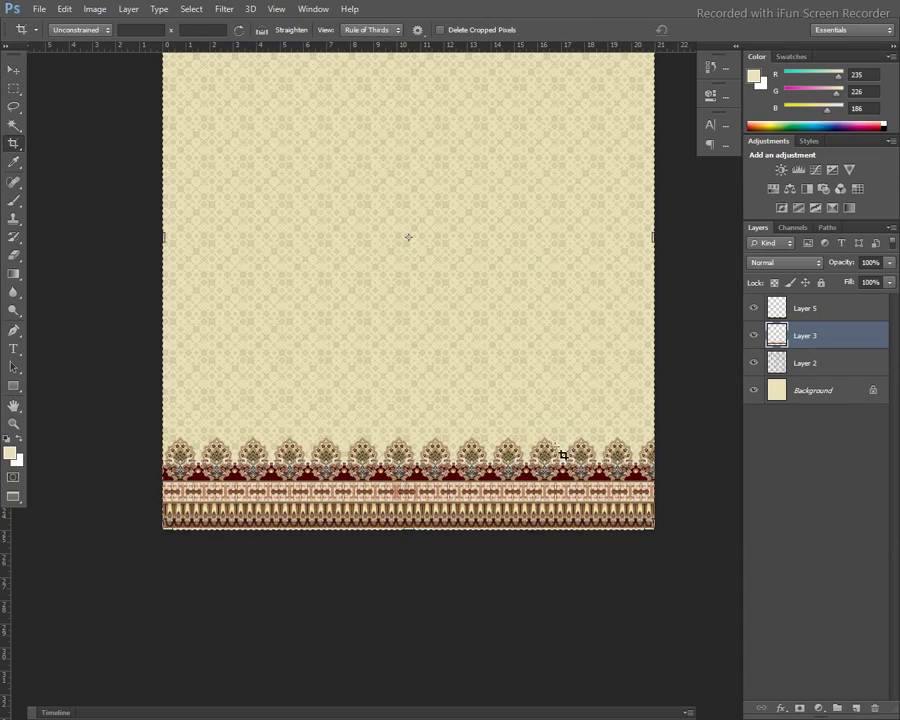
{"action": "left_click_drag", "start_coordinate": [5, 541], "coordinate": [408, 544]}
{"action": "left_click", "coordinate": [404, 542]}
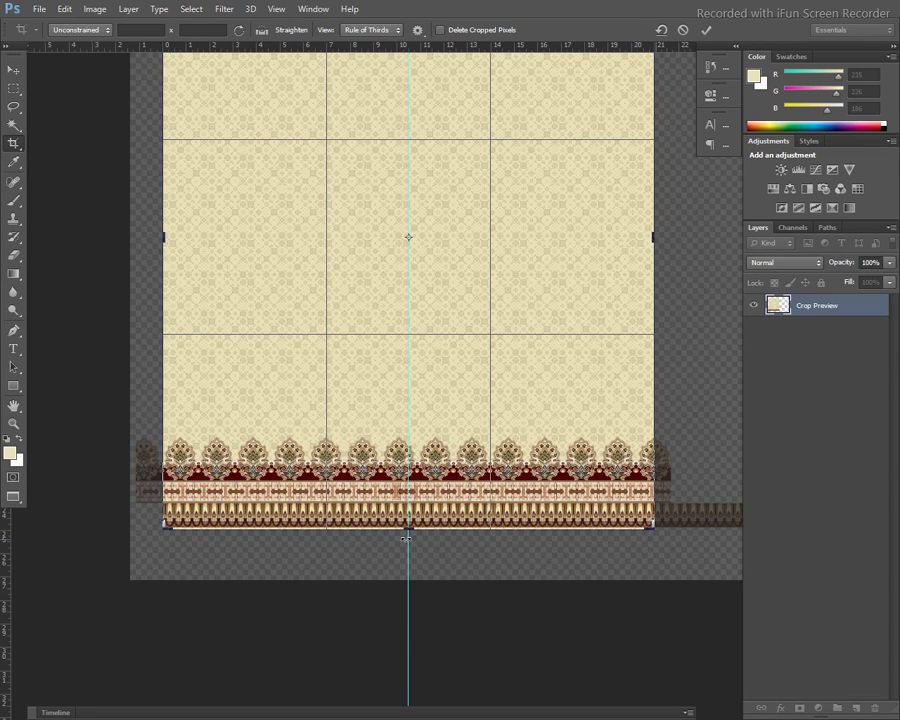
{"action": "key", "text": "Return"}
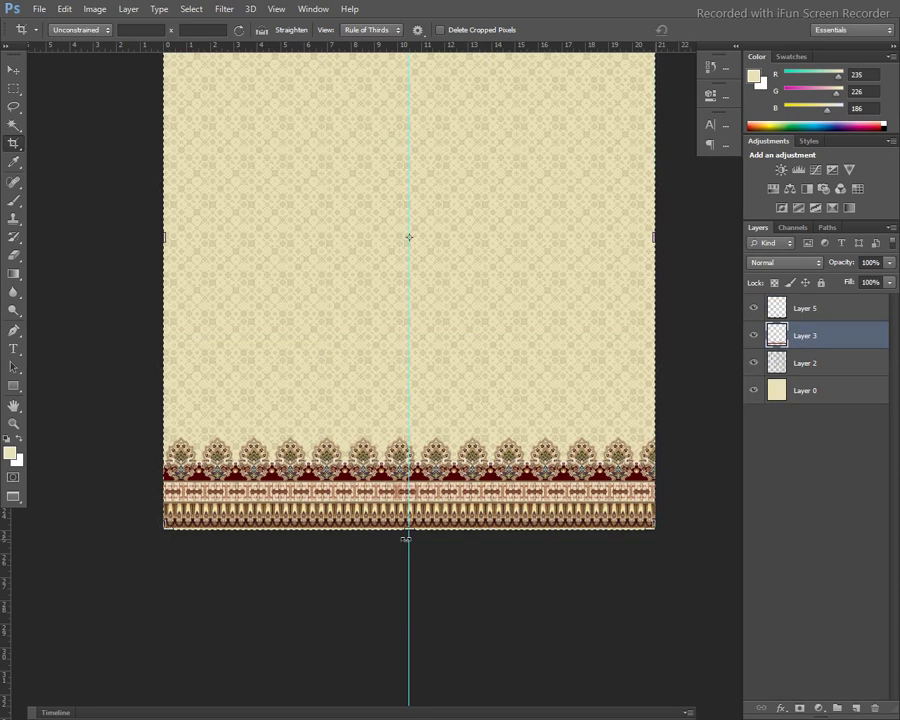
{"action": "key", "text": "v"}
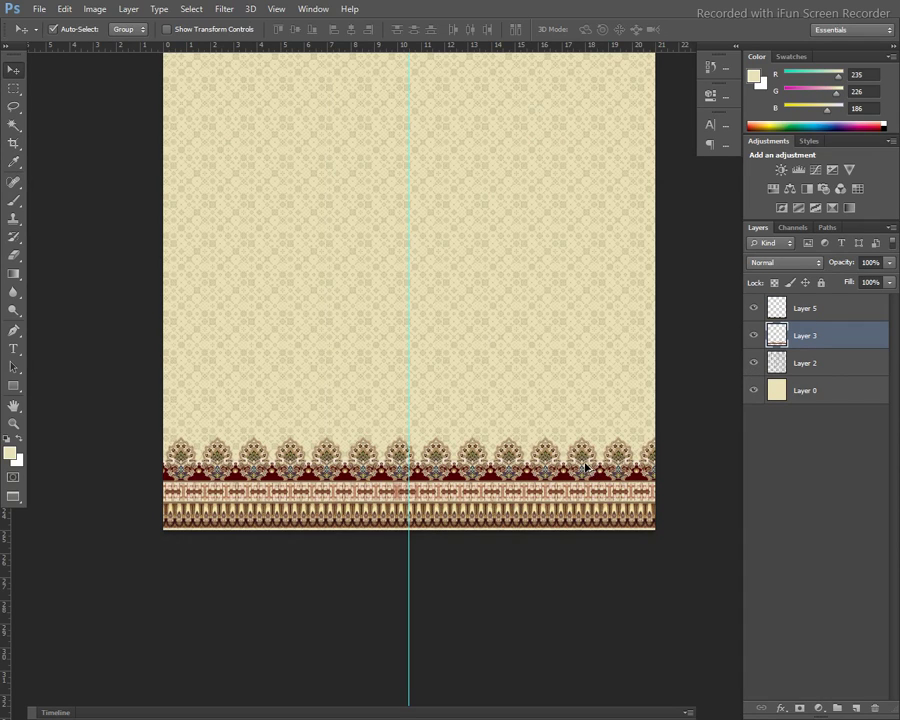
Restore the guide and previous layer state, then shift the bottom border on Layer 3 slightly right
{"action": "key", "text": "ctrl+z"}
{"action": "key", "text": "ctrl+z"}
{"action": "key", "text": "ctrl+shift+z"}
{"action": "key", "text": "ctrl+t"}
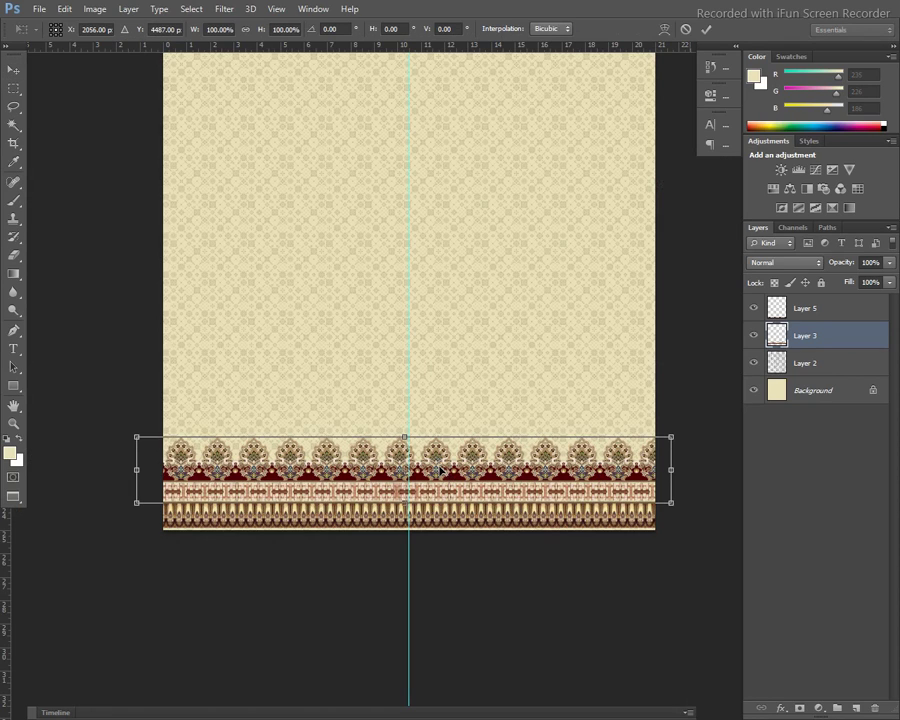
{"action": "key", "text": "Return"}
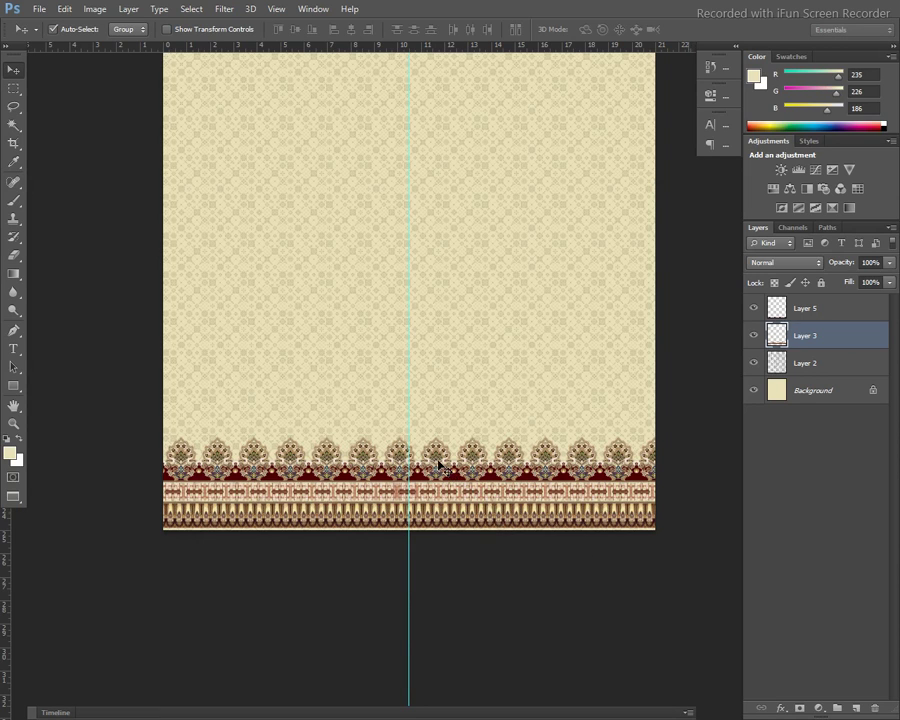
{"action": "left_click_drag", "start_coordinate": [437, 466], "coordinate": [450, 467]}
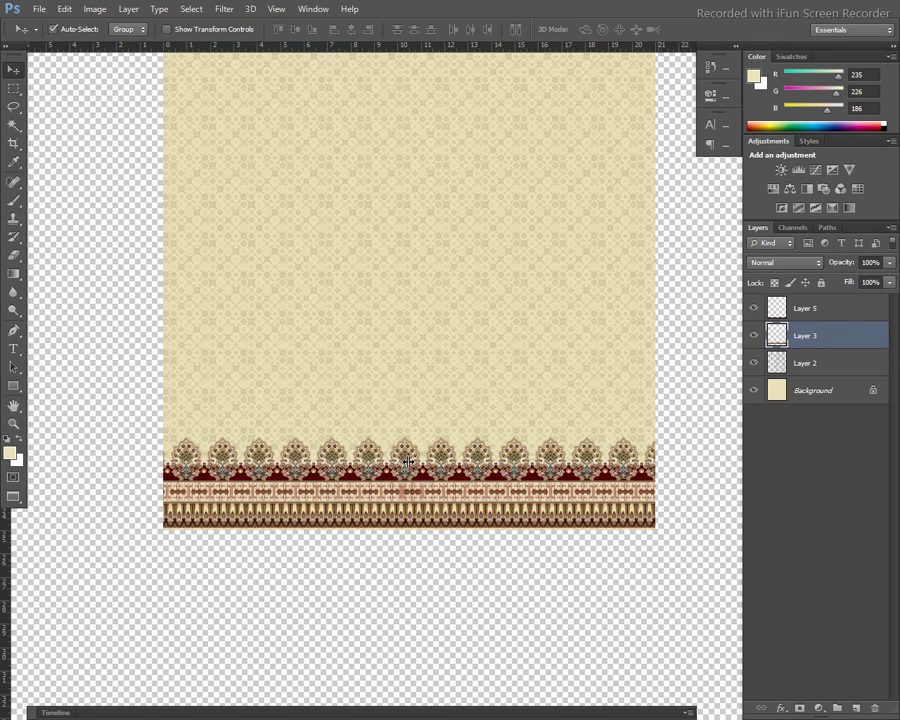
Hide and reshow the ornate border to compare, then drag it sideways again
{"action": "left_click", "coordinate": [646, 366]}
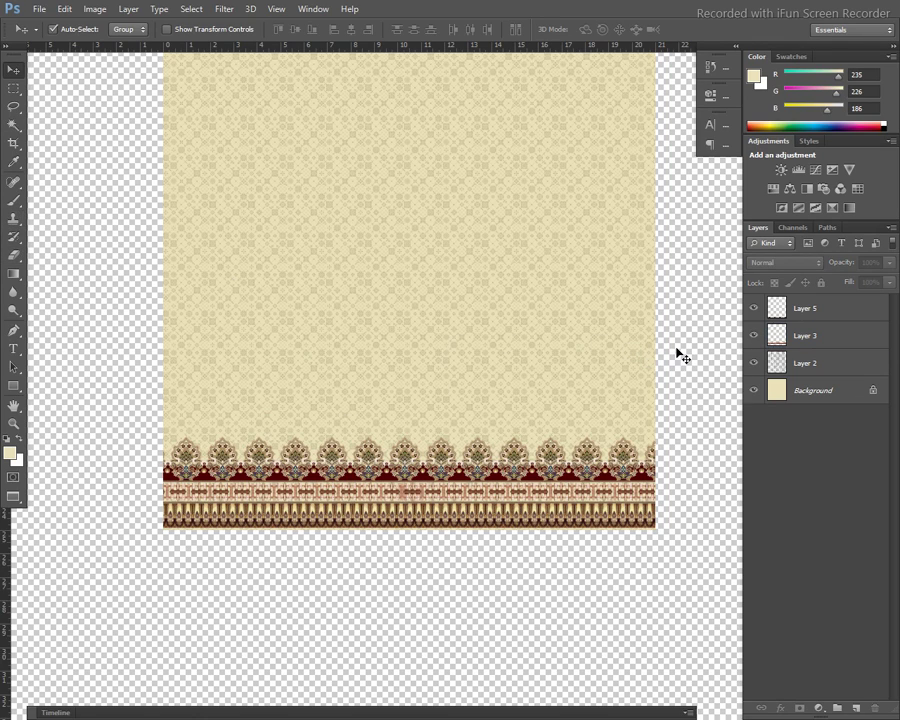
{"action": "left_click", "coordinate": [754, 335]}
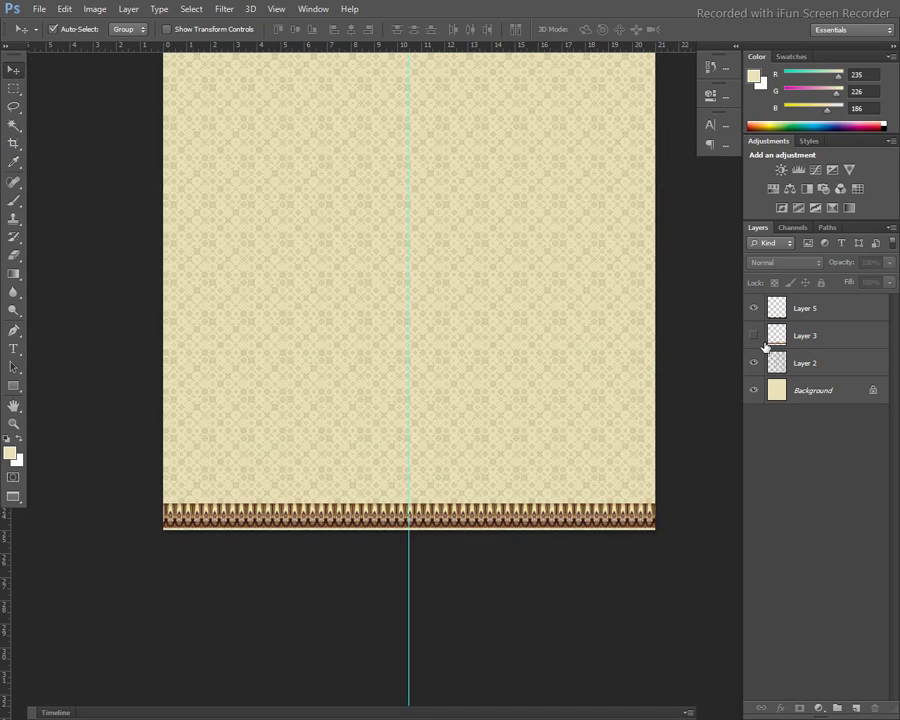
{"action": "left_click", "coordinate": [755, 340]}
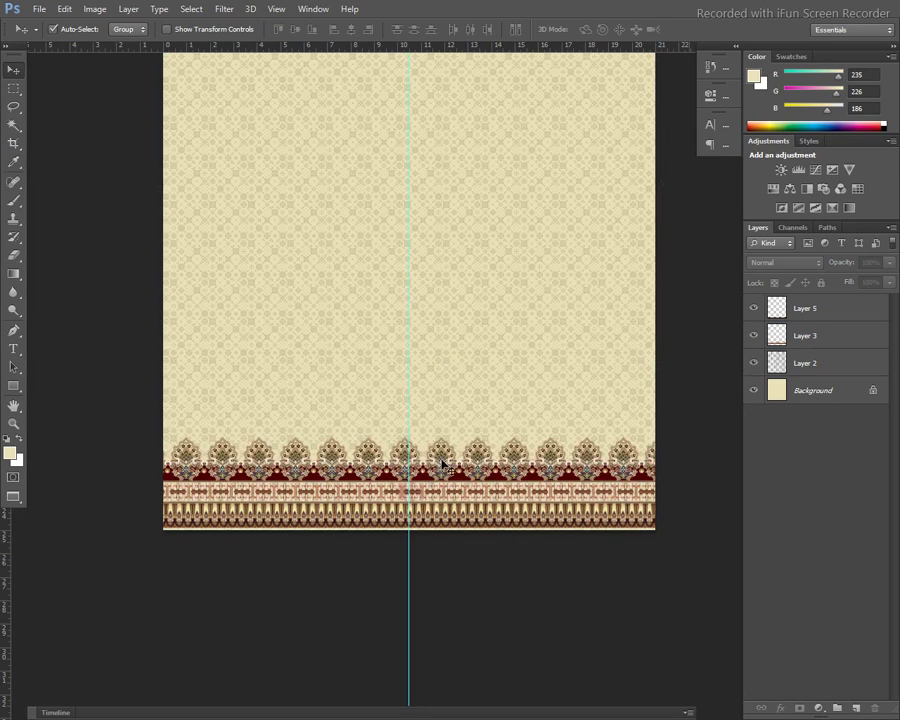
{"action": "left_click_drag", "start_coordinate": [440, 462], "coordinate": [449, 462]}
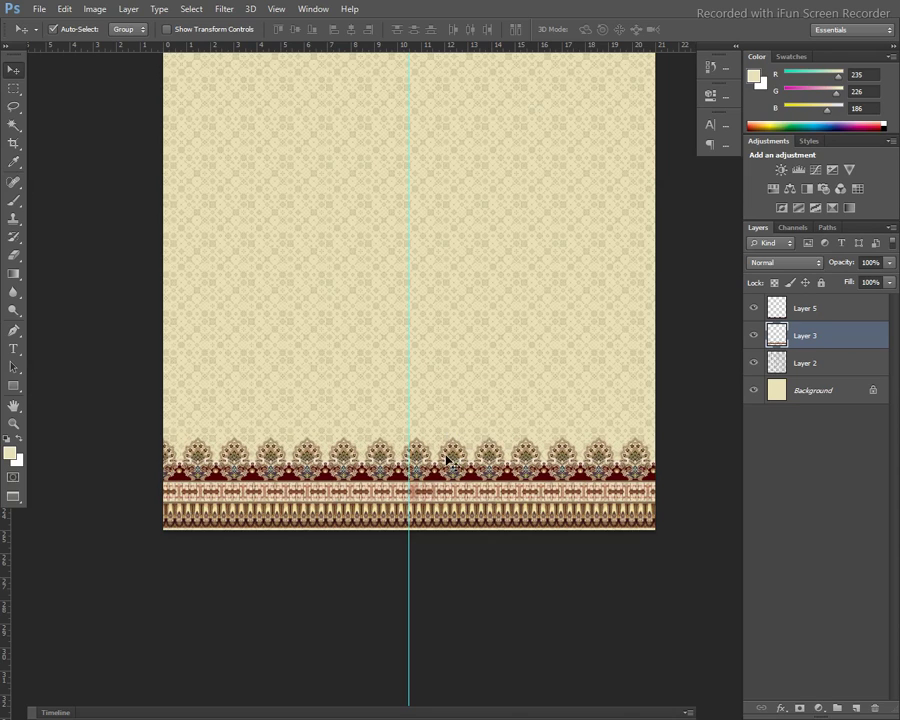
Zoom in and nudge Layer 3 0.080 in left so a motif centres on the guide, then select Layer 5
{"action": "scroll", "coordinate": [426, 451], "scroll_direction": "up", "scroll_amount": 1}
{"action": "scroll", "coordinate": [426, 455], "scroll_direction": "up", "scroll_amount": 2}
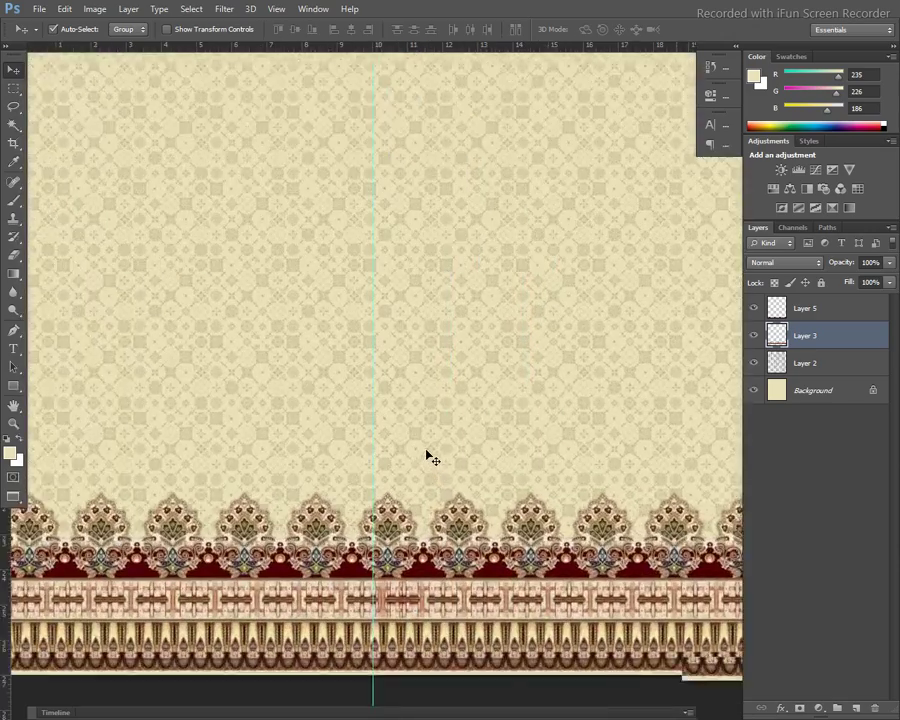
{"action": "scroll", "coordinate": [426, 455], "scroll_direction": "up", "scroll_amount": 1}
{"action": "left_click_drag", "start_coordinate": [414, 461], "coordinate": [456, 287]}
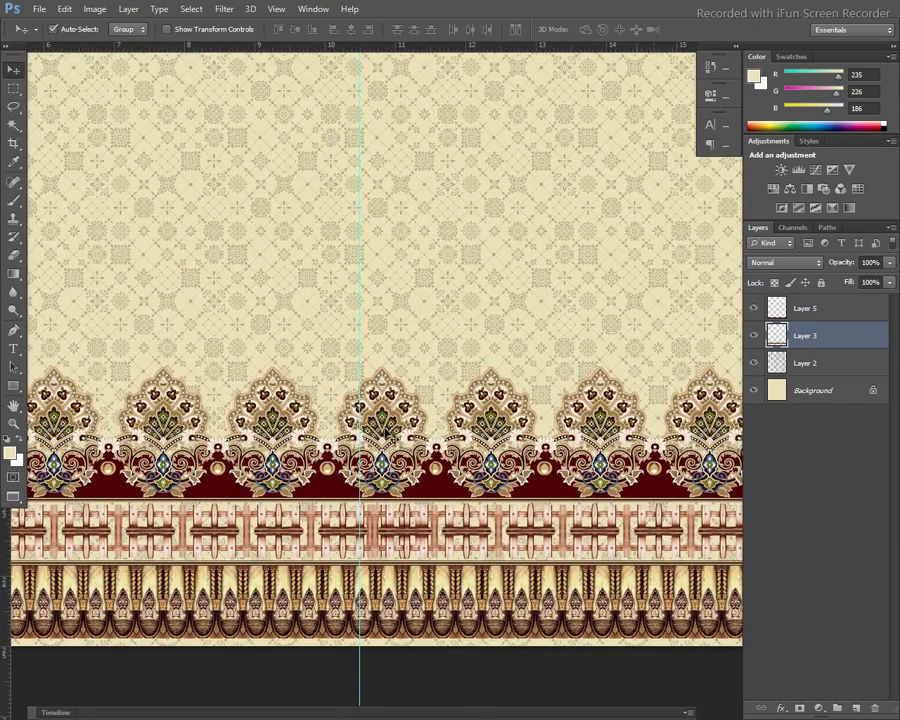
{"action": "left_click_drag", "start_coordinate": [391, 431], "coordinate": [374, 431]}
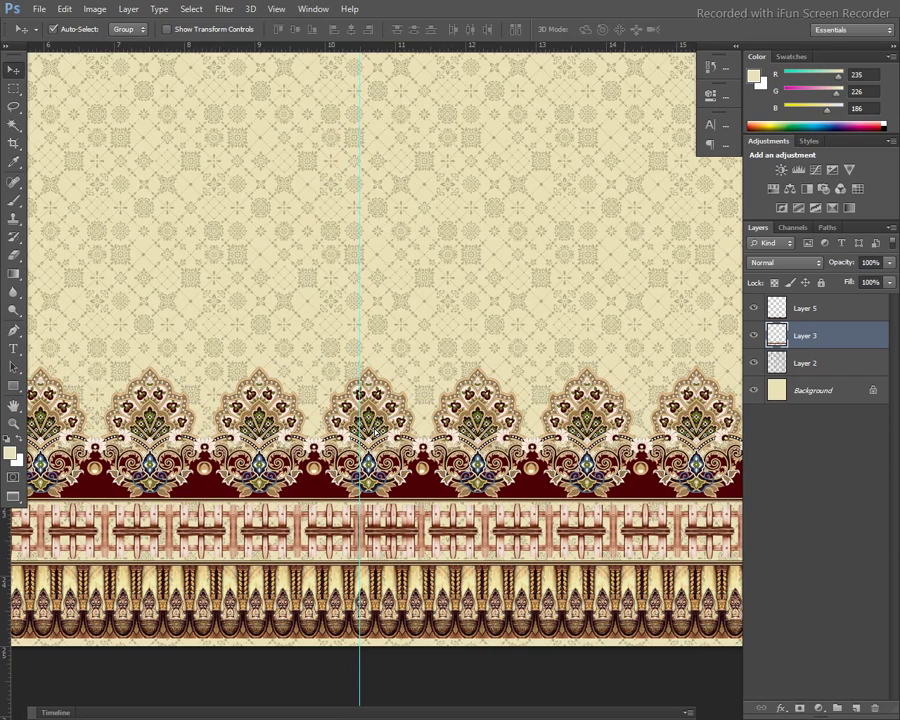
{"action": "left_click", "coordinate": [390, 608]}
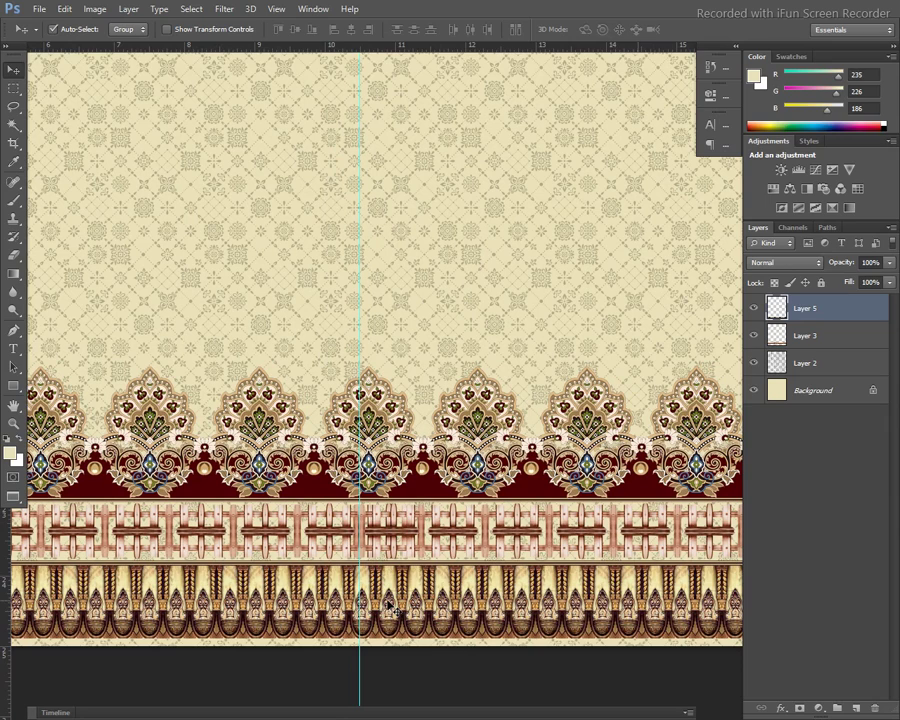
{"action": "left_click_drag", "start_coordinate": [390, 608], "coordinate": [388, 601]}
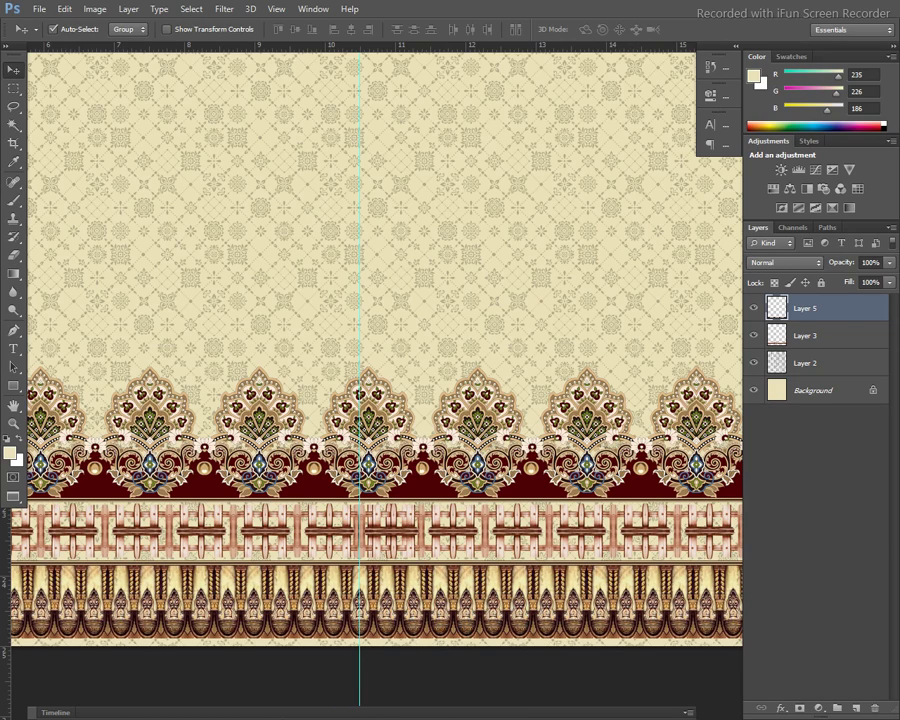
Add an empty Layer 6 above Layer 2 and reset the colours to black and white
{"action": "left_click", "coordinate": [829, 360]}
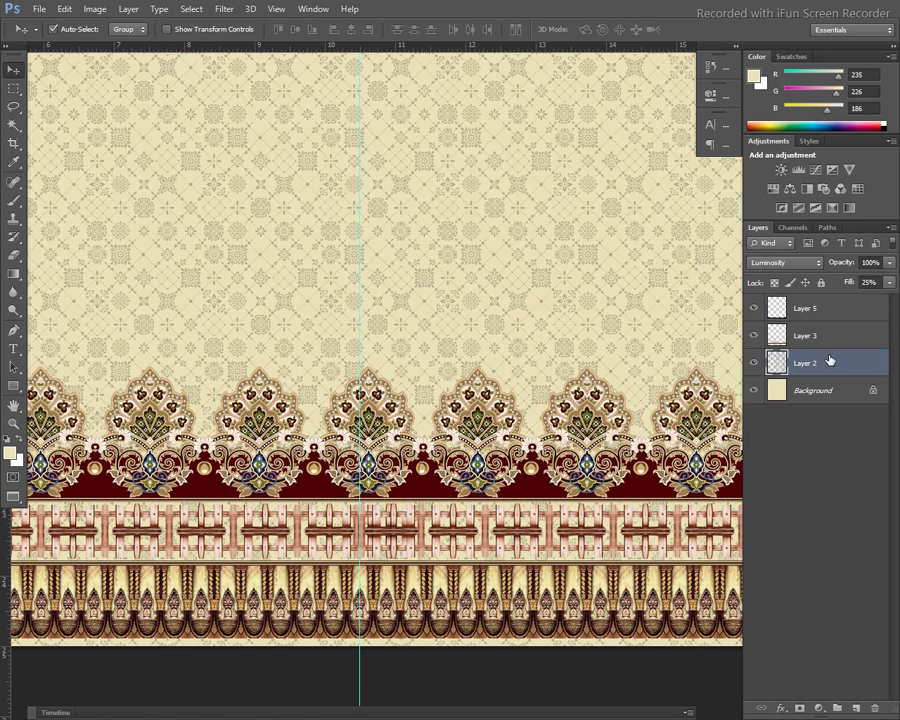
{"action": "key", "text": "ctrl+shift+n"}
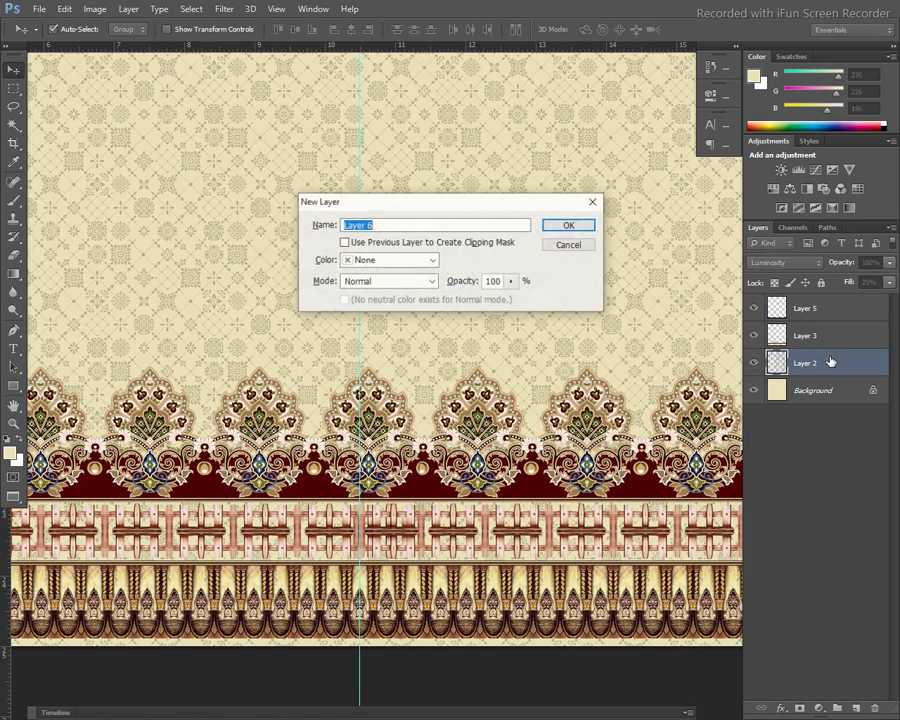
{"action": "left_click", "coordinate": [574, 228]}
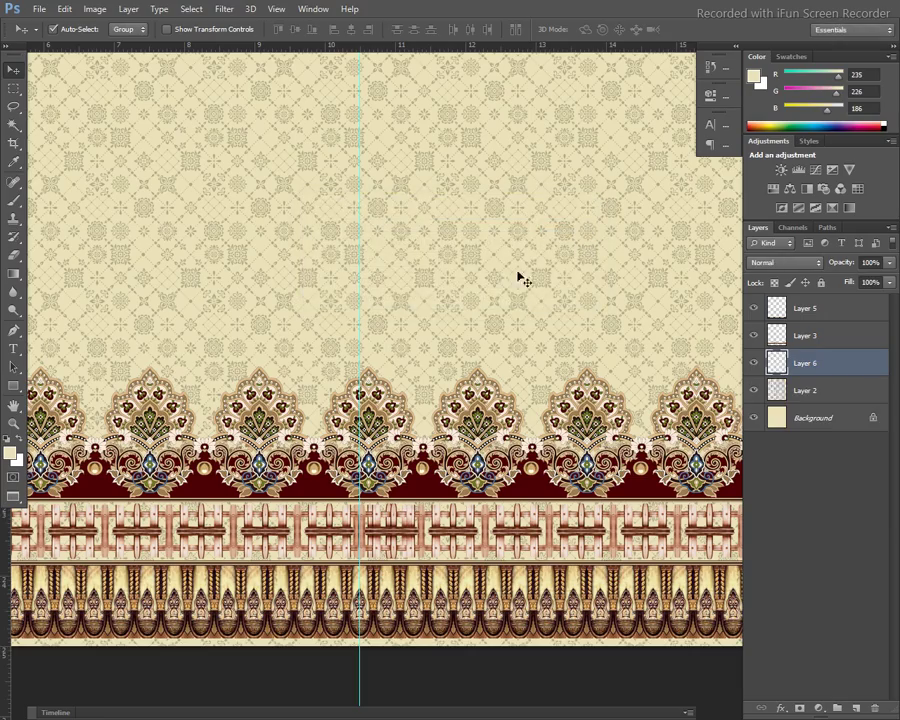
{"action": "key", "text": "d"}
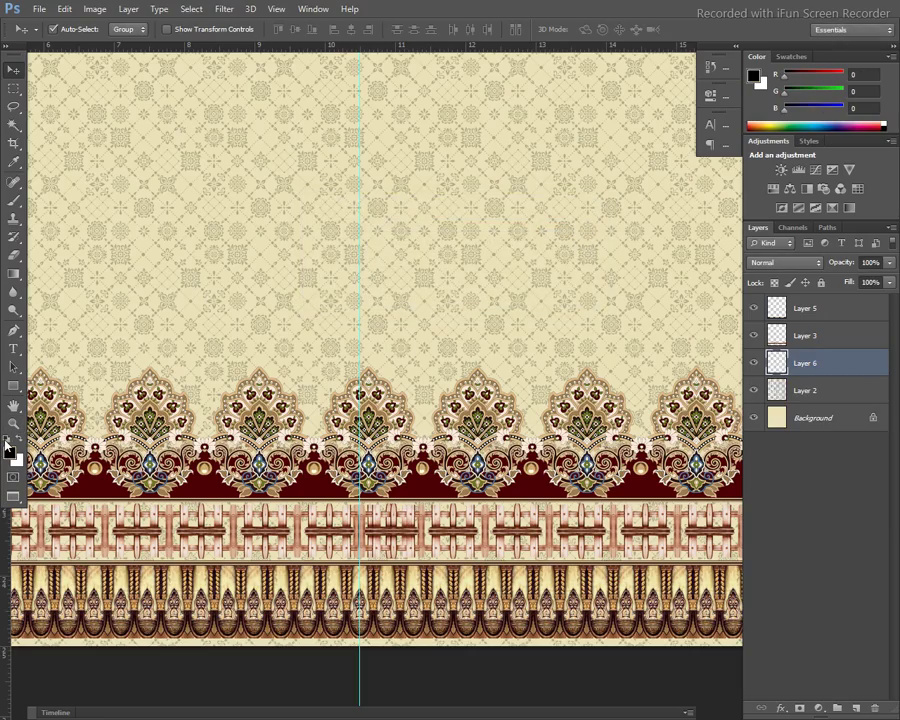
Zoom out, marquee a strip across the bottom border, and select the border layer, Layer 3
{"action": "key", "text": "ctrl+minus"}
{"action": "key", "text": "ctrl+minus"}
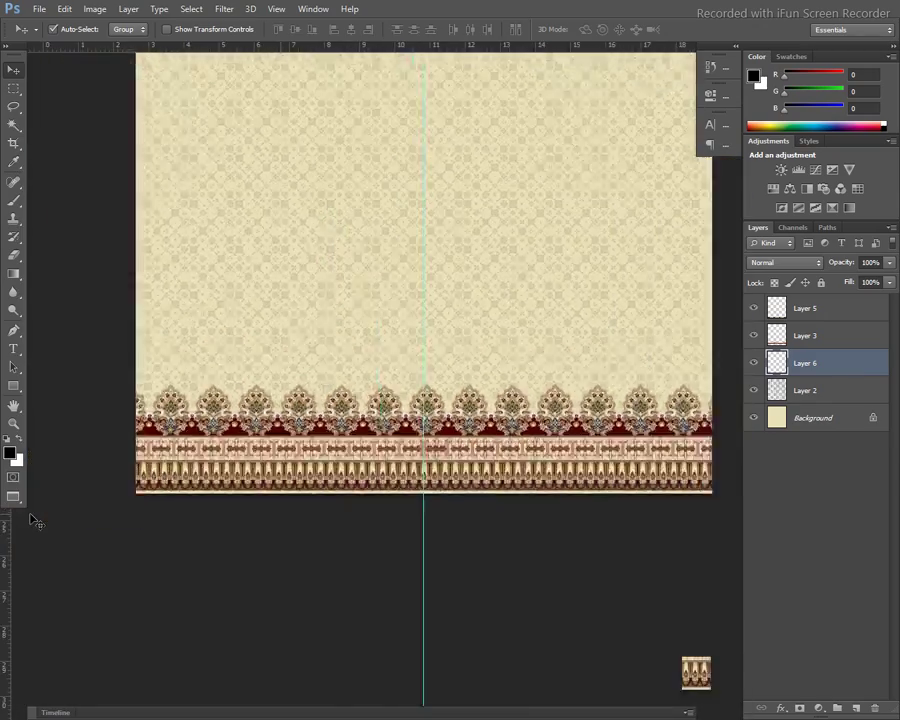
{"action": "key", "text": "ctrl+minus"}
{"action": "key", "text": "m"}
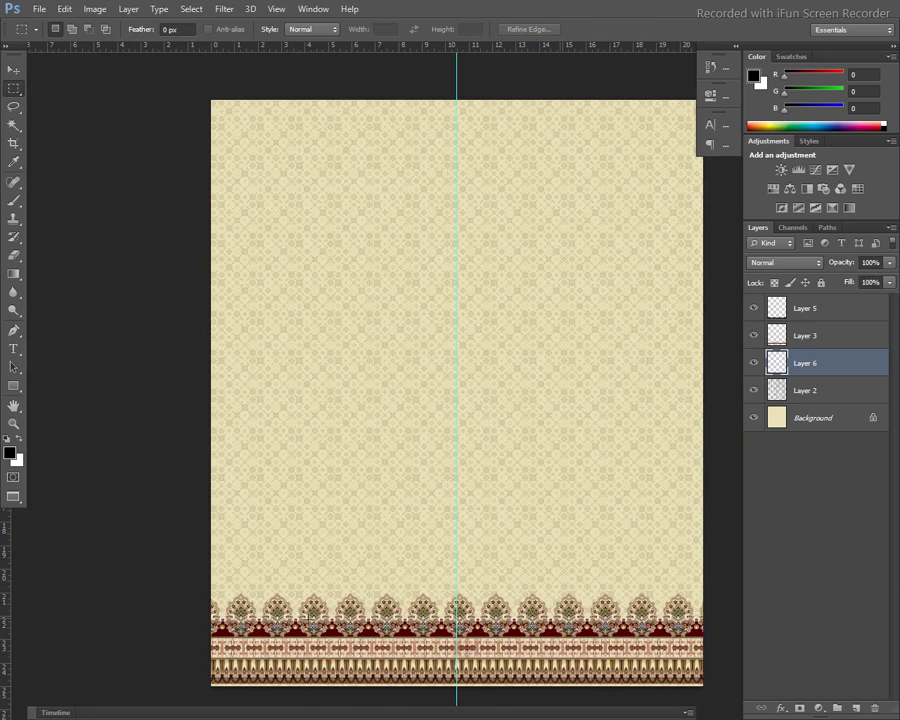
{"action": "mouse_move", "coordinate": [201, 664]}
{"action": "left_mouse_down"}
{"action": "mouse_move", "coordinate": [587, 700]}
{"action": "mouse_move", "coordinate": [738, 700]}
{"action": "left_mouse_up"}
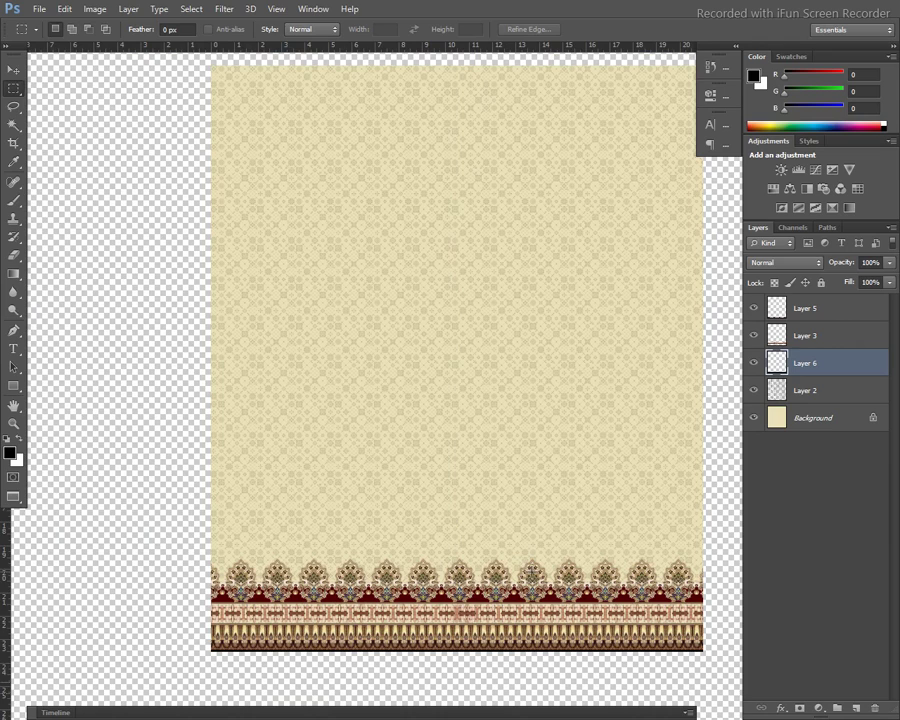
{"action": "key", "text": "v"}
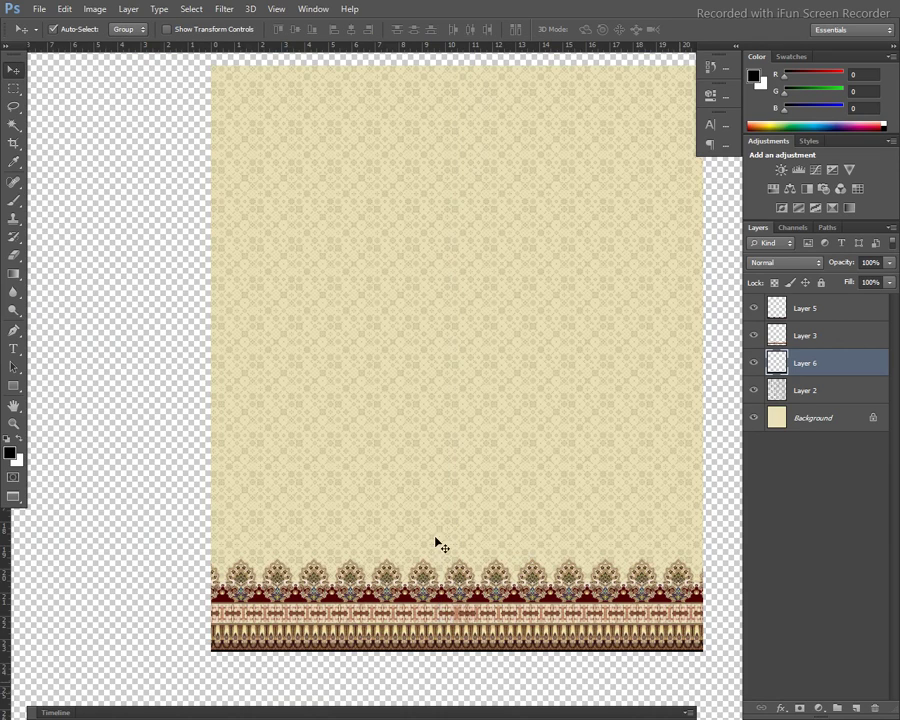
{"action": "left_click", "coordinate": [448, 500]}
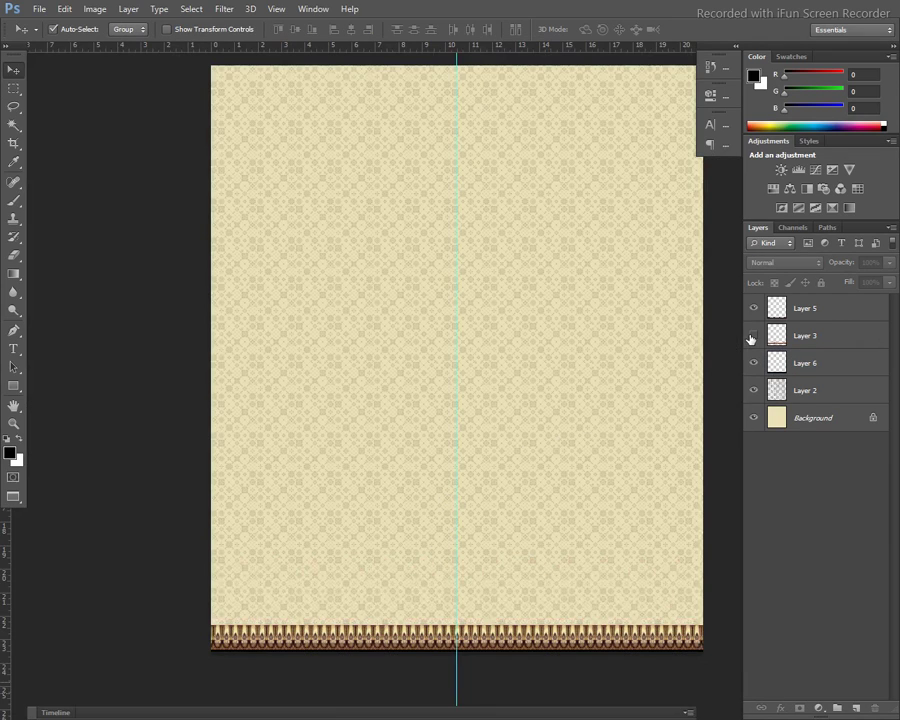
{"action": "left_click", "coordinate": [838, 336]}
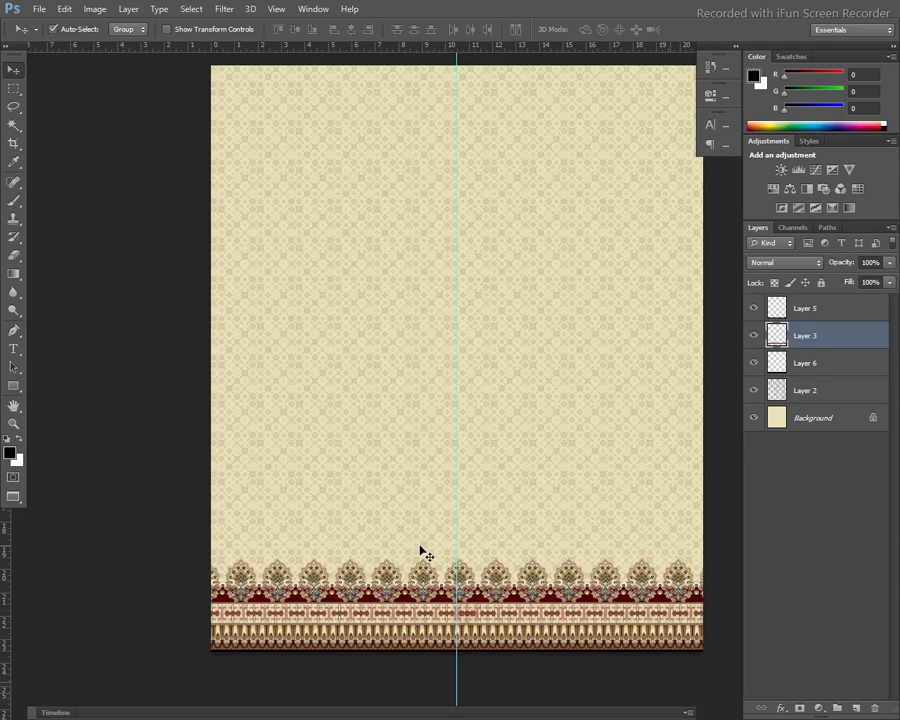
{"action": "key", "text": "ctrl+shift+s"}
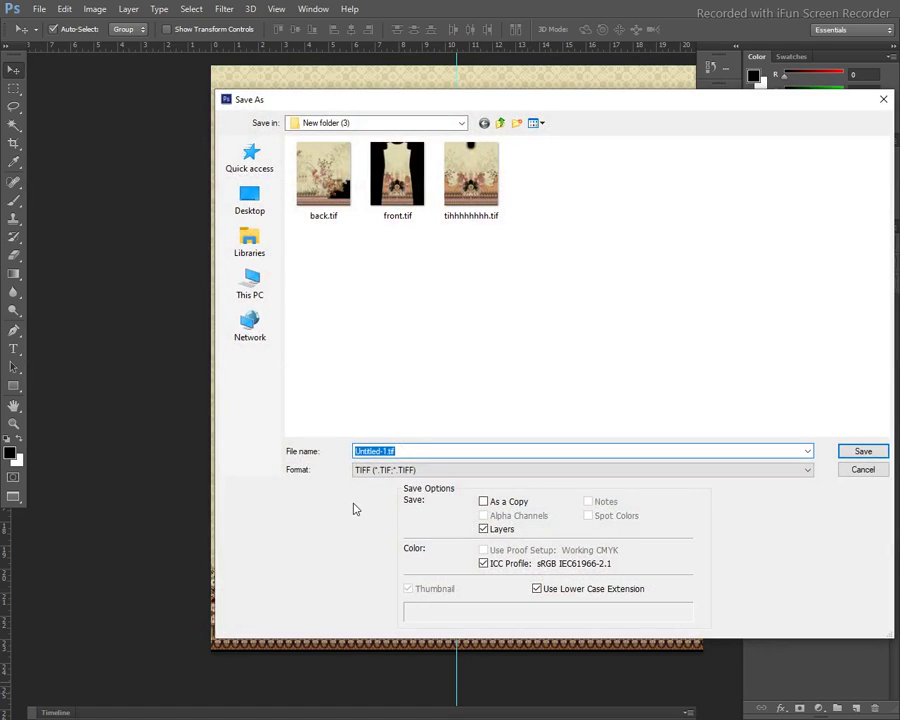
Save the design as a layered TIFF named sleeve, accepting the TIFF options
{"action": "type", "text": "sleeve"}
{"action": "left_click", "coordinate": [868, 451]}
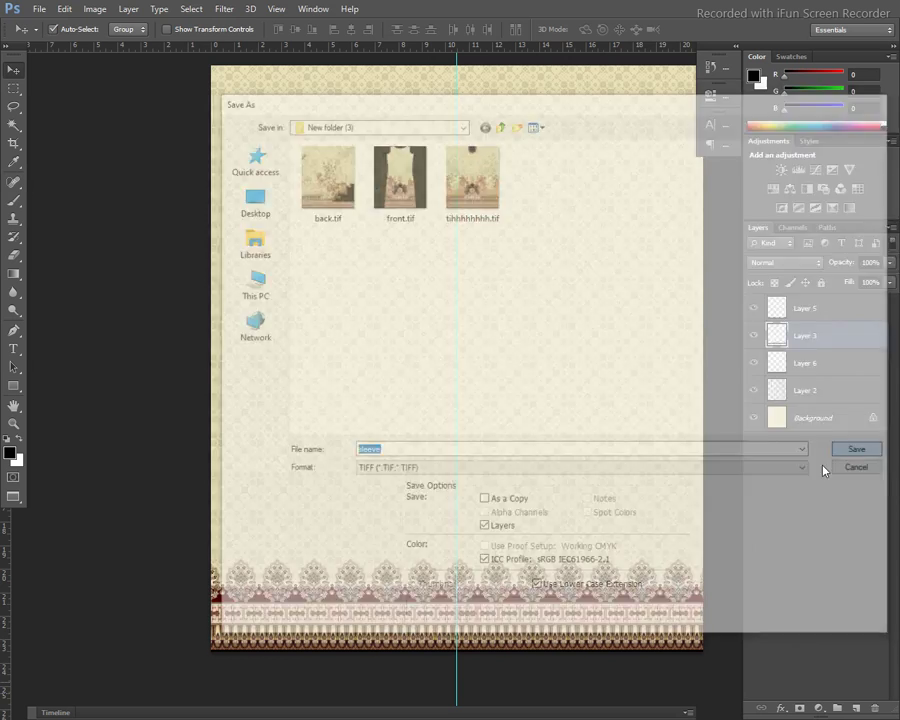
{"action": "left_click", "coordinate": [544, 146]}
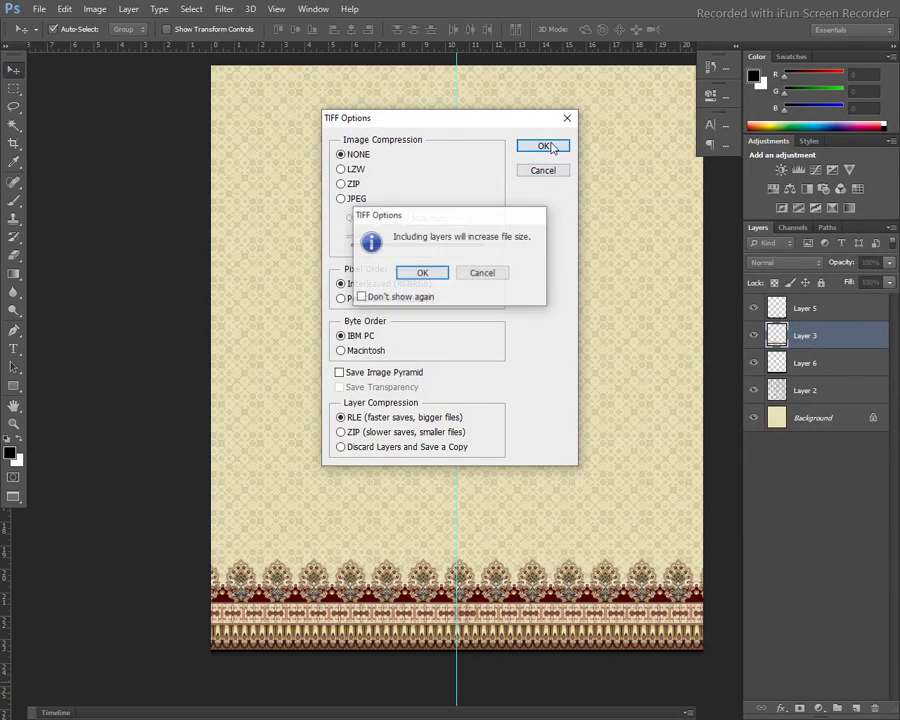
{"action": "left_click", "coordinate": [422, 274]}
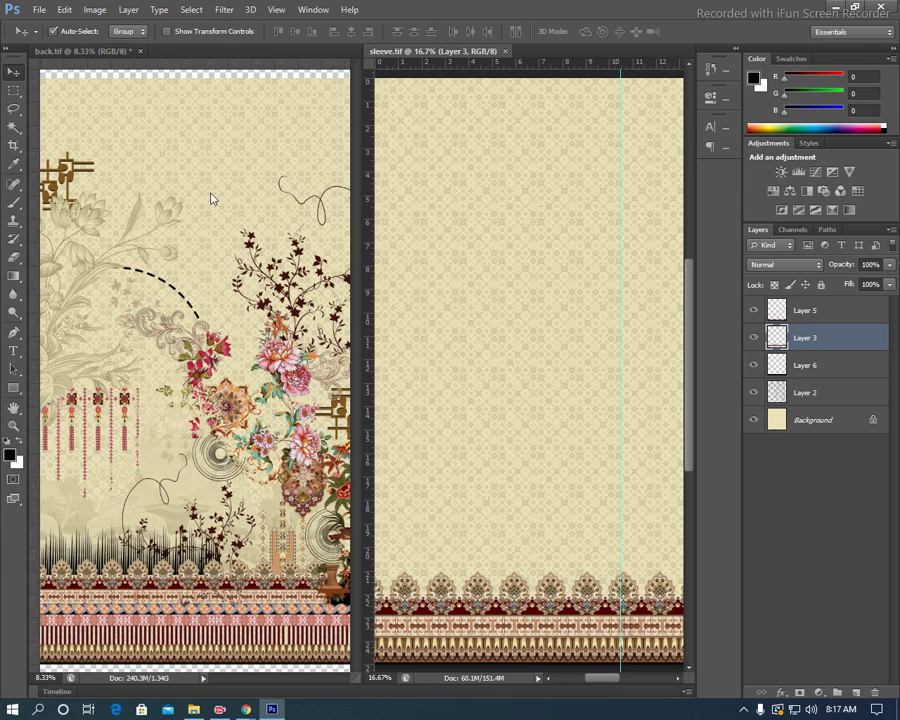
Select Layer 31 copy and Layer 32 copy in back.tif and drag them into sleeve.tif
{"action": "left_click", "coordinate": [157, 258]}
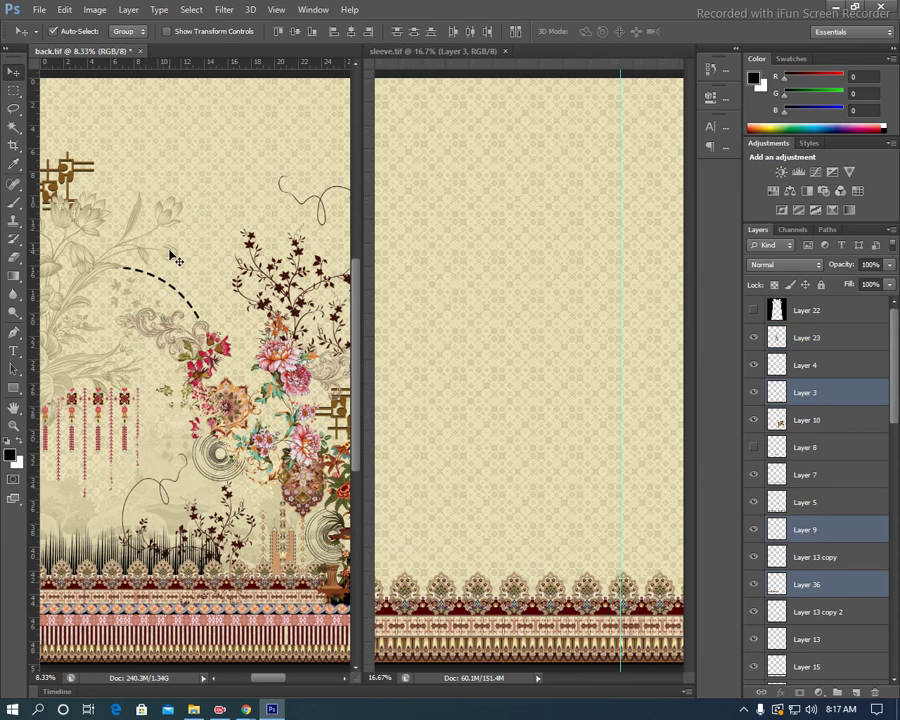
{"action": "left_click", "coordinate": [175, 257]}
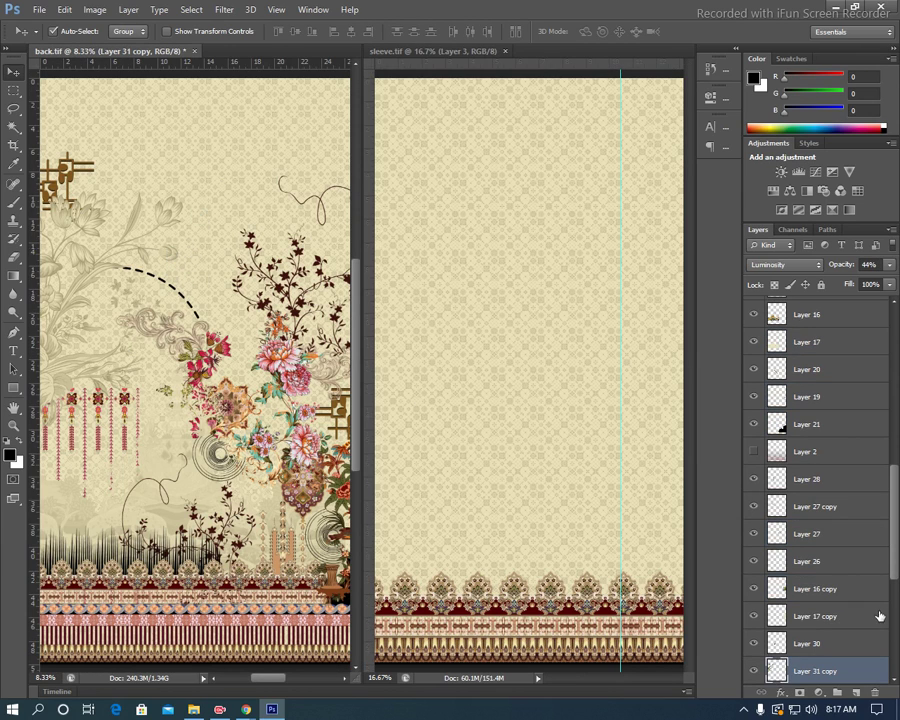
{"action": "scroll", "coordinate": [880, 616], "scroll_direction": "down", "scroll_amount": 3}
{"action": "left_click", "coordinate": [754, 616]}
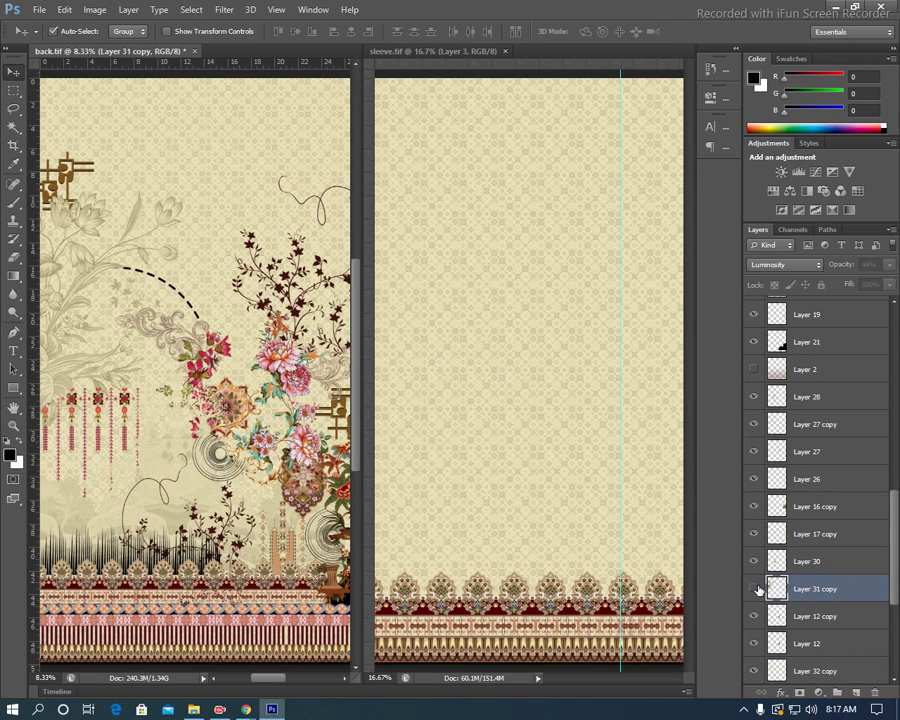
{"action": "left_click", "coordinate": [754, 589]}
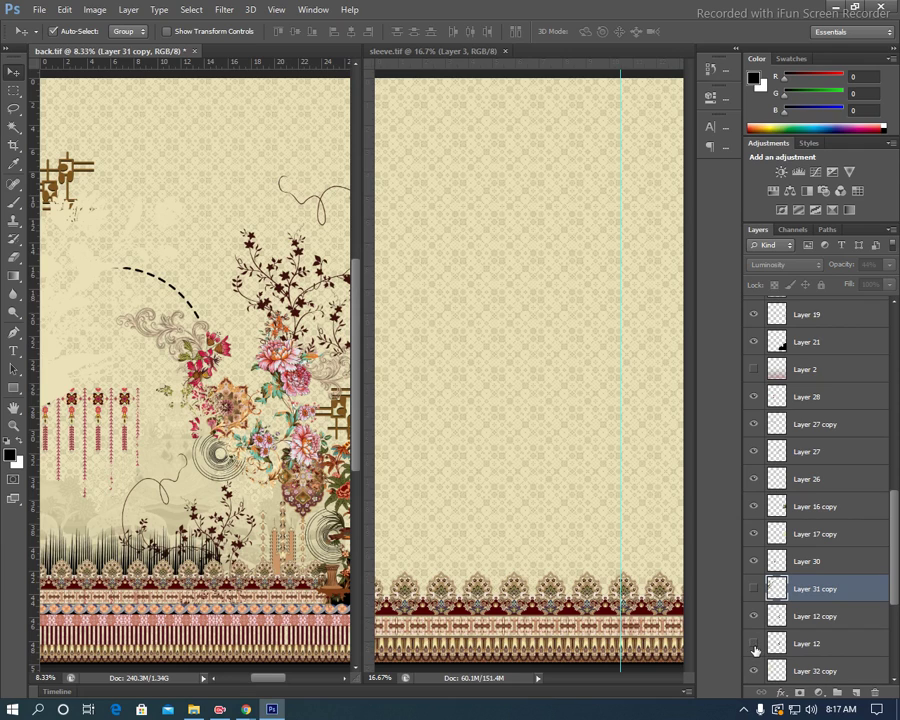
{"action": "scroll", "coordinate": [755, 645], "scroll_direction": "down", "scroll_amount": 2}
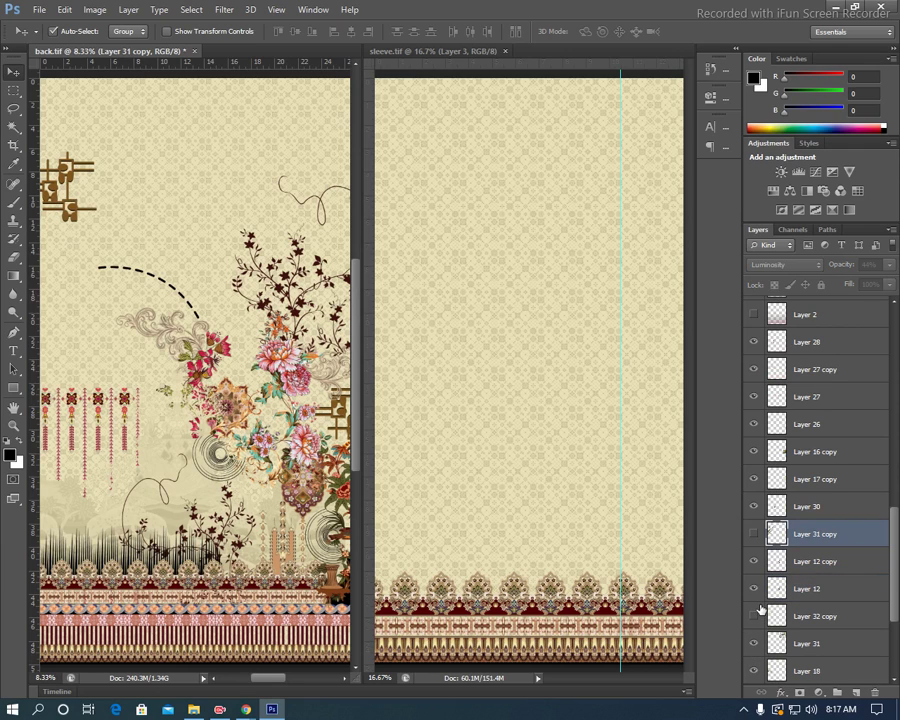
{"action": "left_click", "coordinate": [815, 614], "text": "ctrl"}
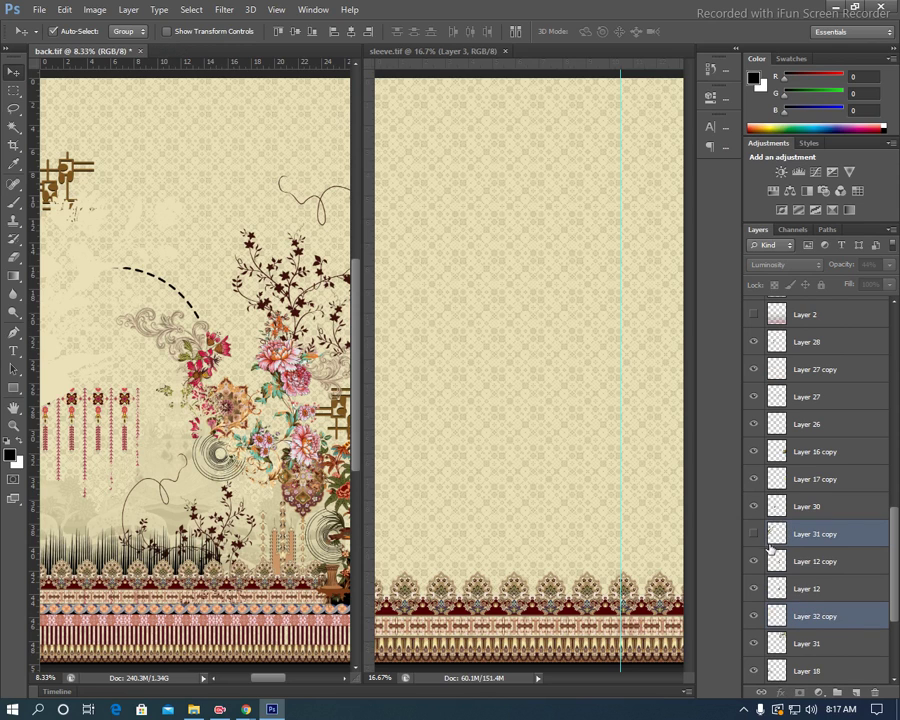
{"action": "left_click", "coordinate": [754, 534]}
{"action": "mouse_move", "coordinate": [848, 536]}
{"action": "left_mouse_down"}
{"action": "mouse_move", "coordinate": [757, 541]}
{"action": "mouse_move", "coordinate": [556, 468]}
{"action": "left_mouse_up"}
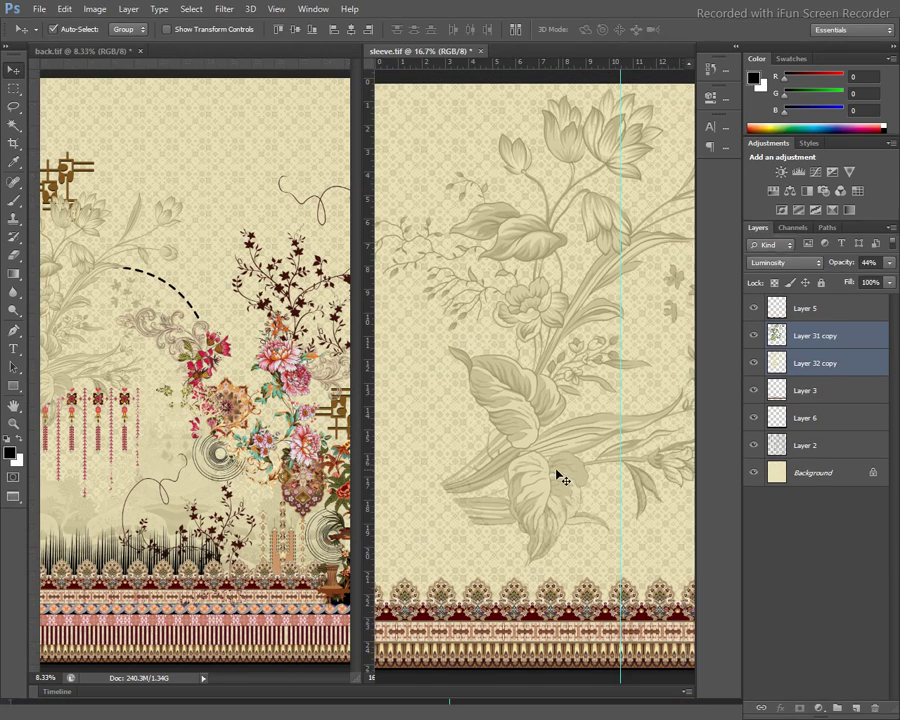
Scale the faded florals to about 51%, tilt them -7.66°, and move them to the lower-left corner
{"action": "key", "text": "f"}
{"action": "key", "text": "ctrl+t"}
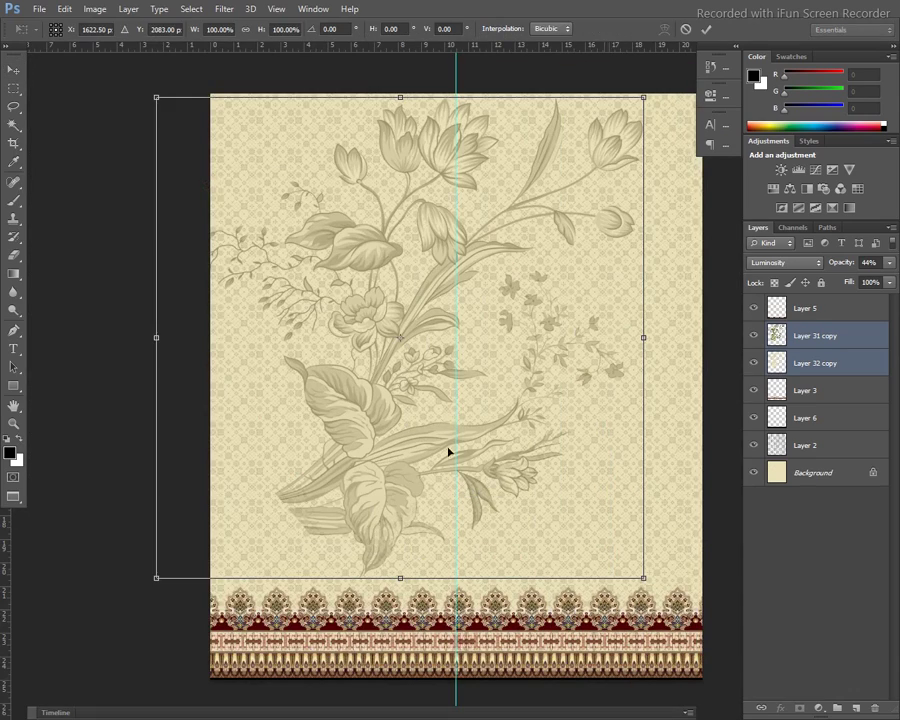
{"action": "left_click_drag", "start_coordinate": [156, 98], "coordinate": [247, 187]}
{"action": "left_click_drag", "start_coordinate": [637, 578], "coordinate": [524, 523]}
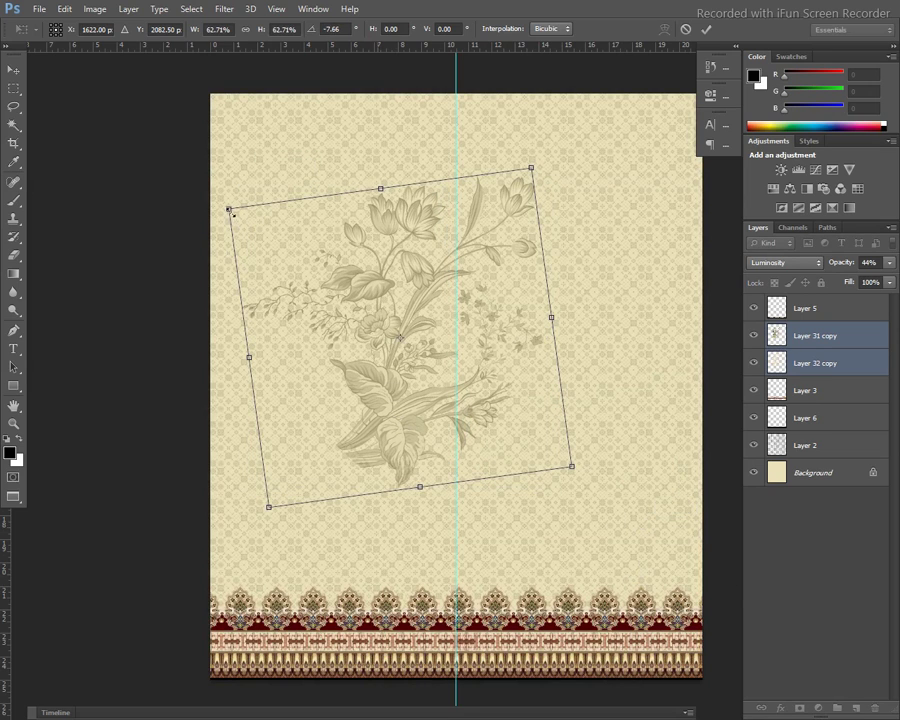
{"action": "left_click_drag", "start_coordinate": [230, 210], "coordinate": [262, 234]}
{"action": "left_click_drag", "start_coordinate": [438, 406], "coordinate": [441, 411]}
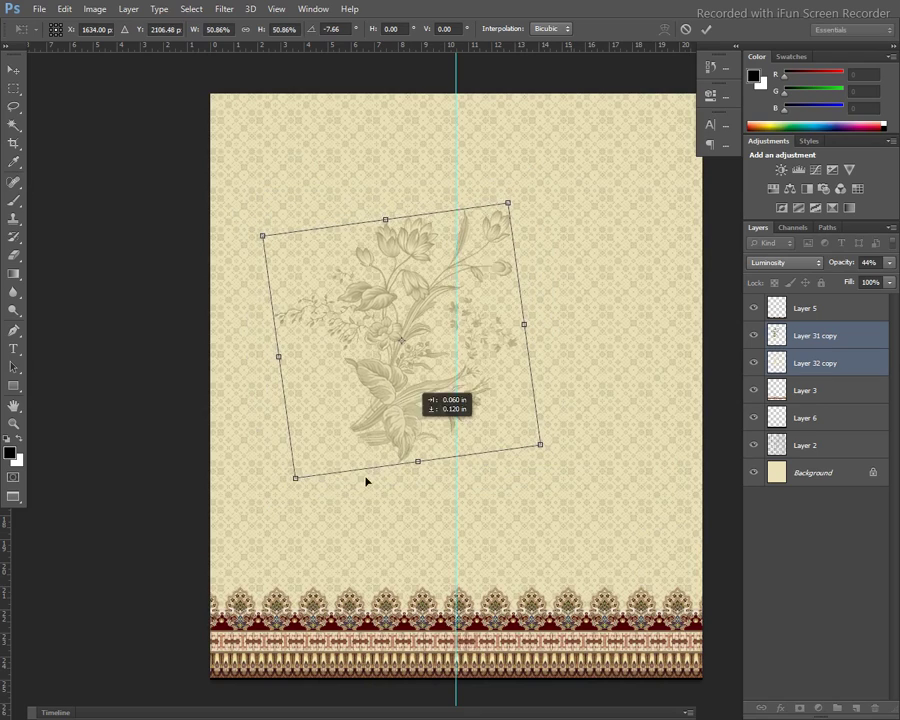
{"action": "left_click_drag", "start_coordinate": [366, 482], "coordinate": [286, 570]}
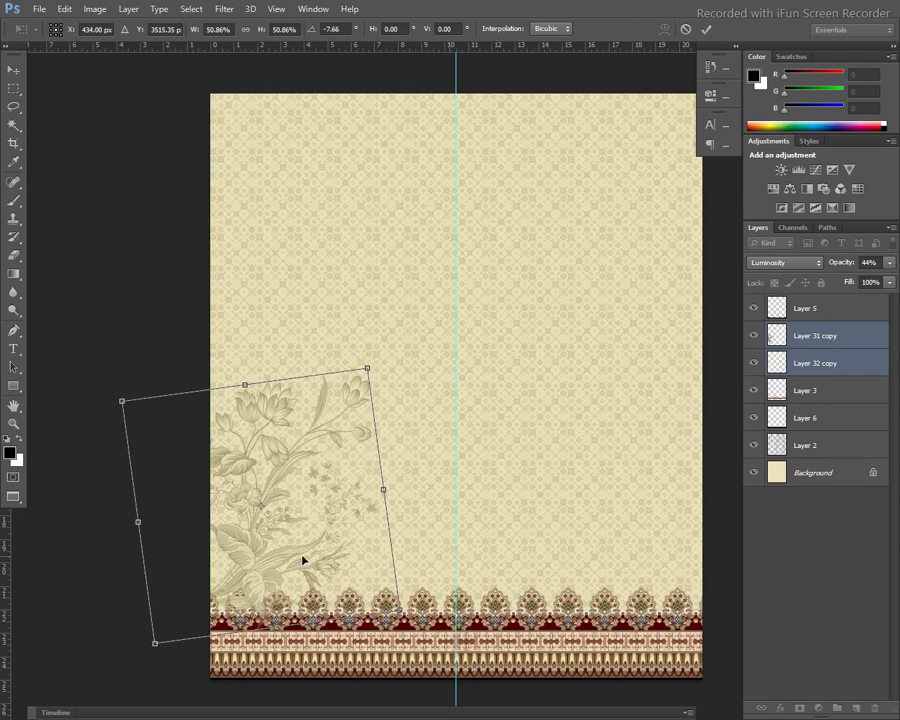
{"action": "key", "text": "Return"}
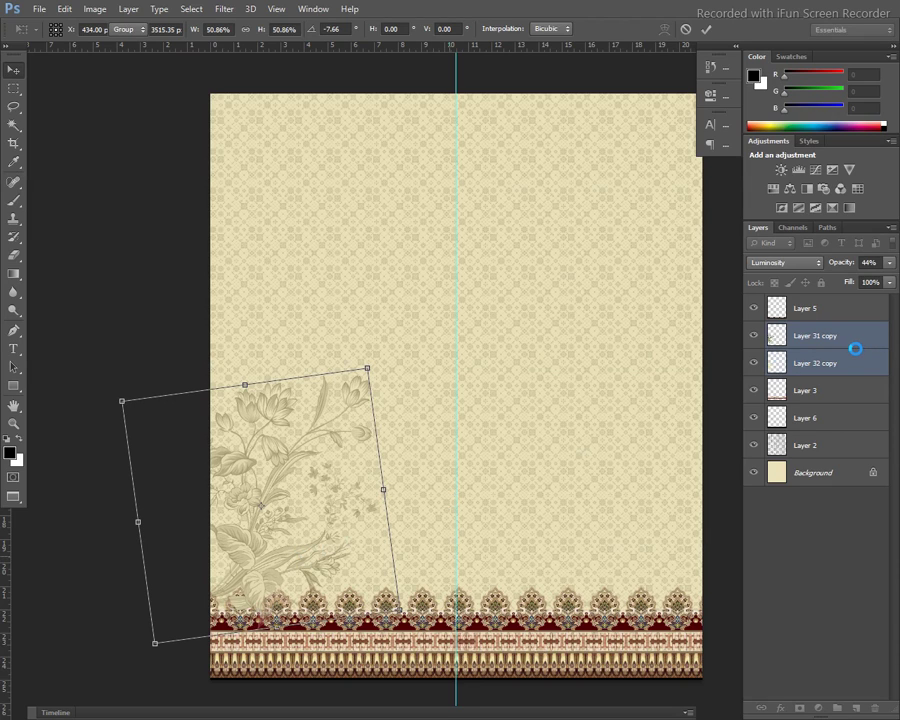
Move the floral layers below Layer 6, then flip them horizontally and rotate about 57°
{"action": "left_click_drag", "start_coordinate": [856, 350], "coordinate": [877, 428]}
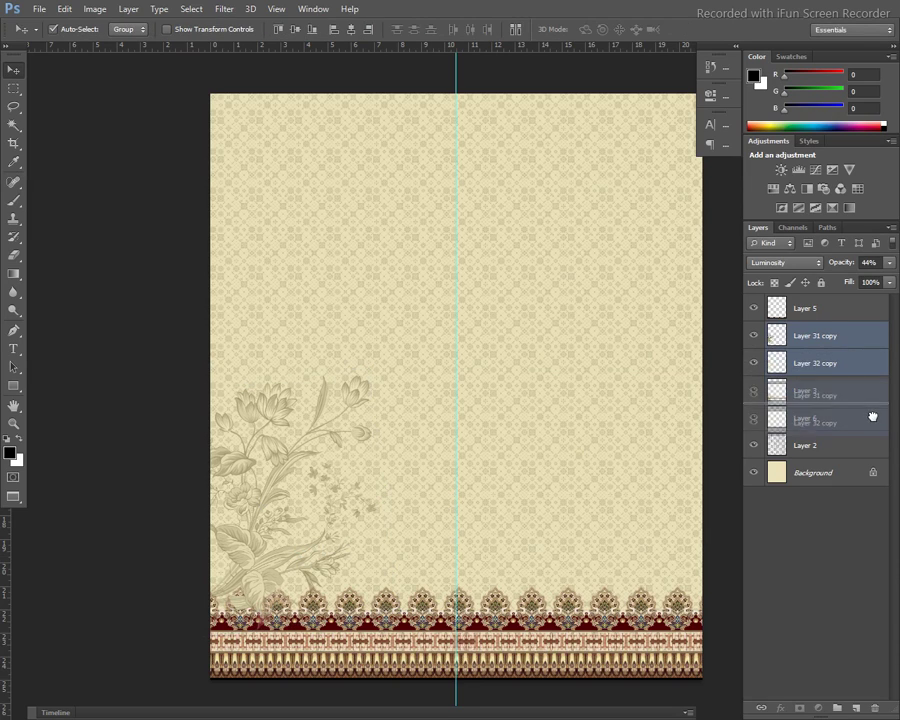
{"action": "key", "text": "ctrl+t"}
{"action": "right_click", "coordinate": [336, 529]}
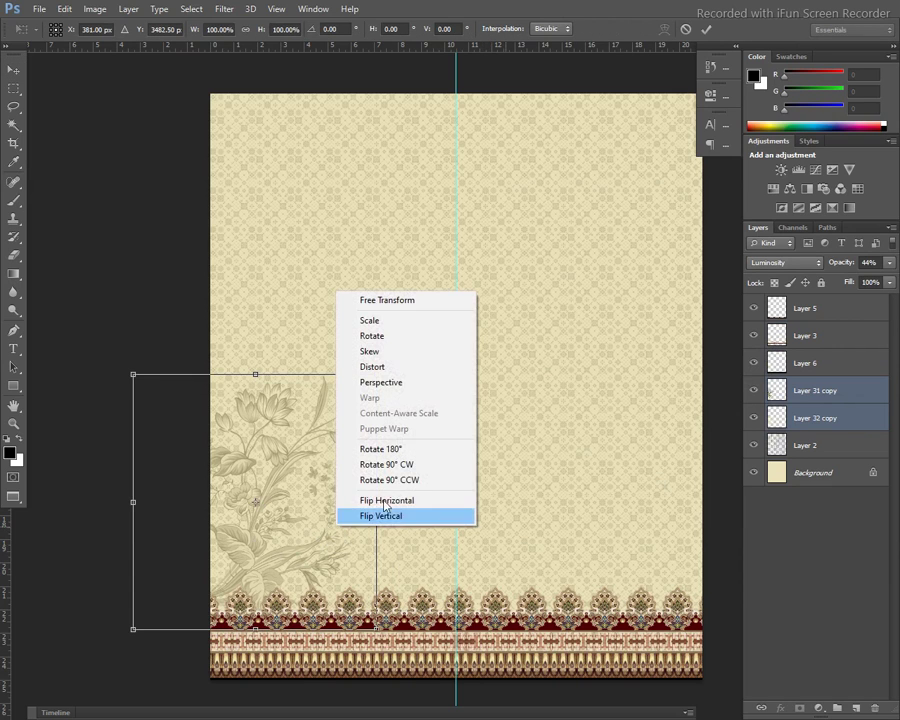
{"action": "left_click", "coordinate": [403, 502]}
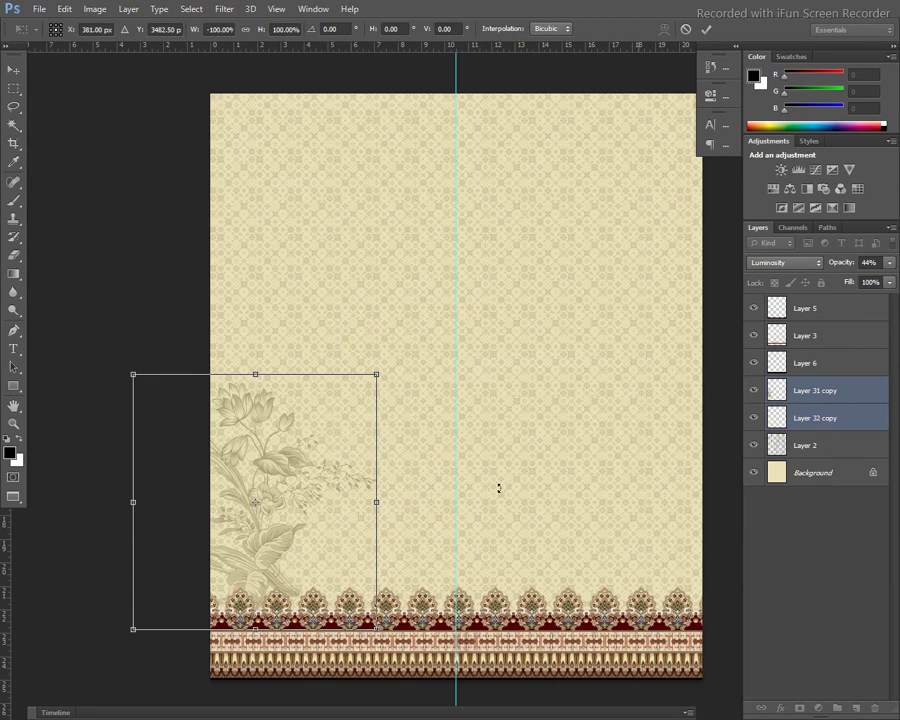
{"action": "mouse_move", "coordinate": [499, 488]}
{"action": "left_mouse_down"}
{"action": "mouse_move", "coordinate": [428, 700]}
{"action": "mouse_move", "coordinate": [307, 581]}
{"action": "left_mouse_up"}
{"action": "mouse_move", "coordinate": [284, 525]}
{"action": "left_mouse_down"}
{"action": "mouse_move", "coordinate": [294, 515]}
{"action": "mouse_move", "coordinate": [315, 526]}
{"action": "left_mouse_up"}
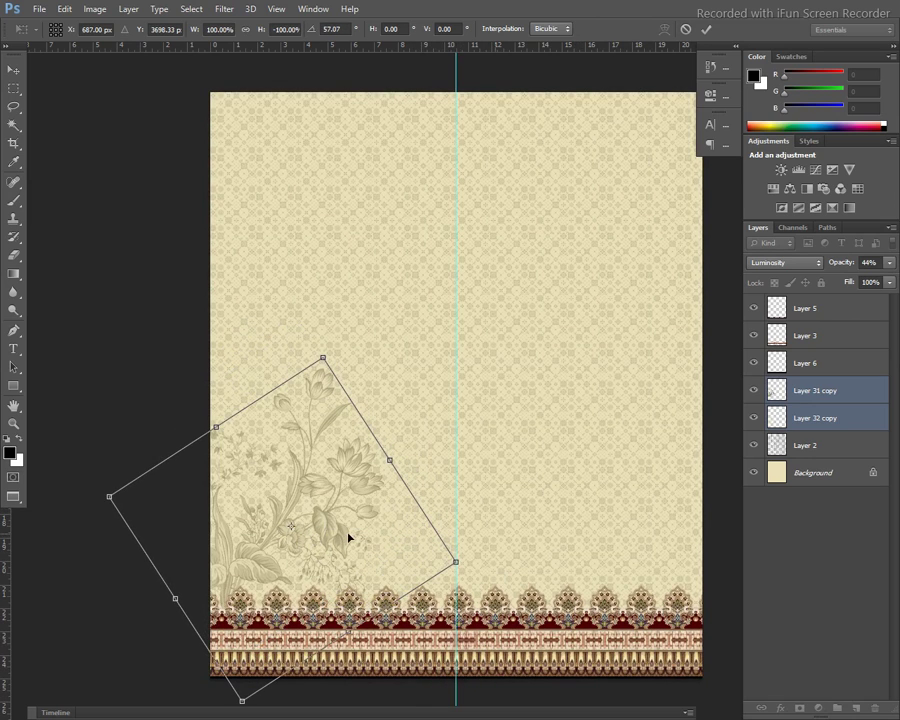
{"action": "left_click", "coordinate": [347, 534]}
{"action": "left_click", "coordinate": [347, 534]}
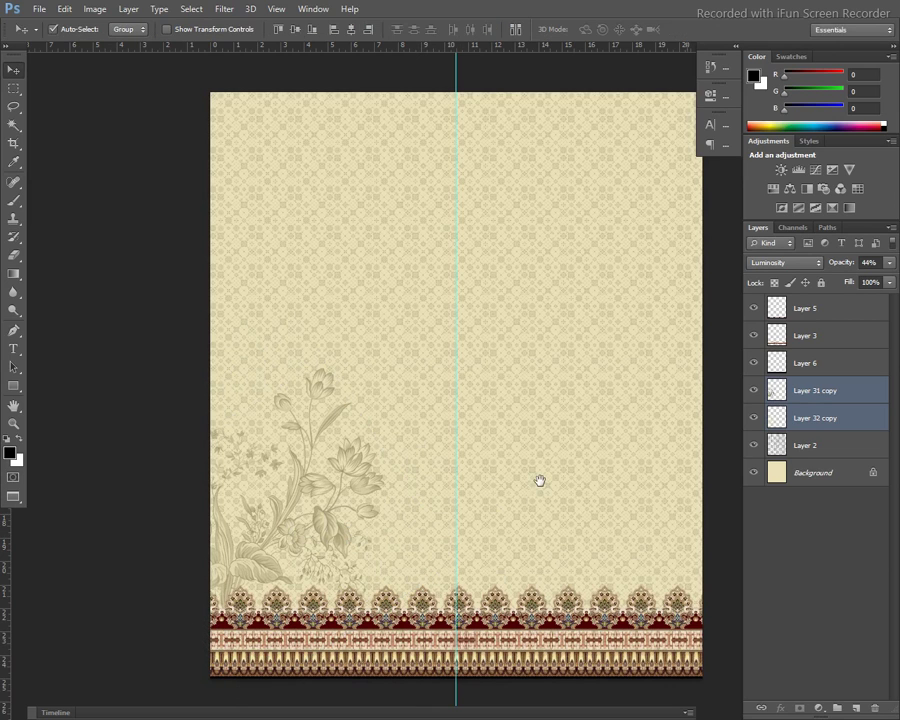
{"action": "left_click_drag", "start_coordinate": [538, 480], "coordinate": [520, 489]}
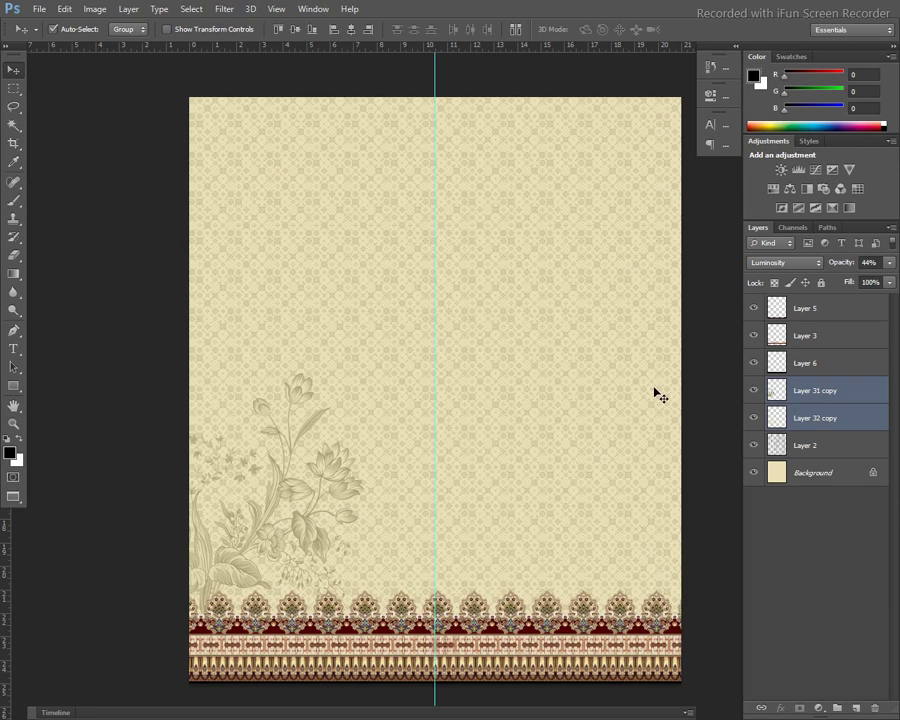
Repeat the mirror transform on Layer 32 copy to place it in the lower-right corner
{"action": "left_click", "coordinate": [837, 421]}
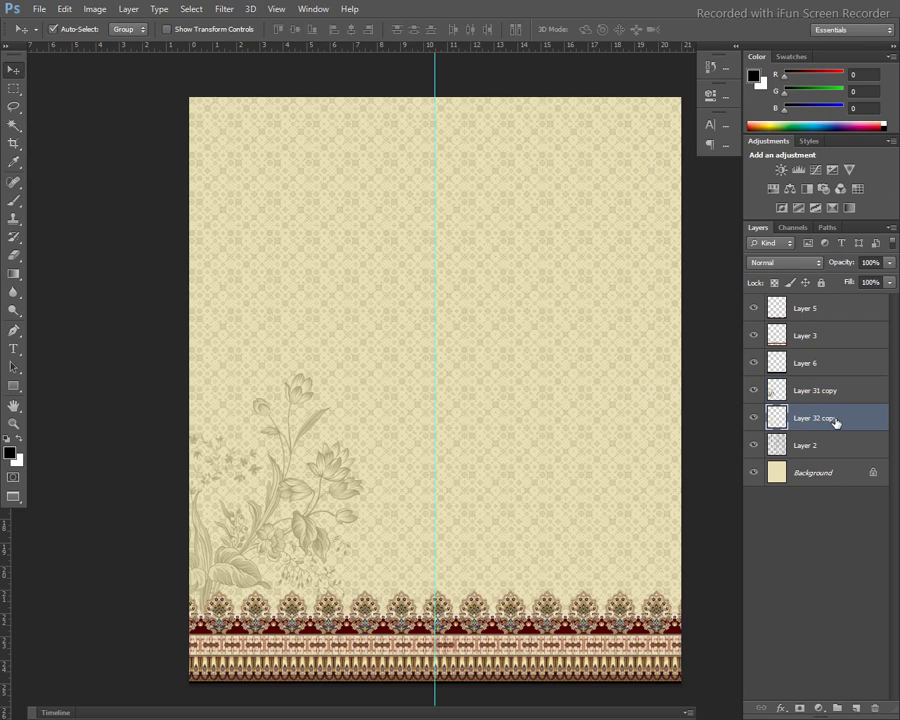
{"action": "key", "text": "ctrl+a"}
{"action": "key", "text": "alt+e"}
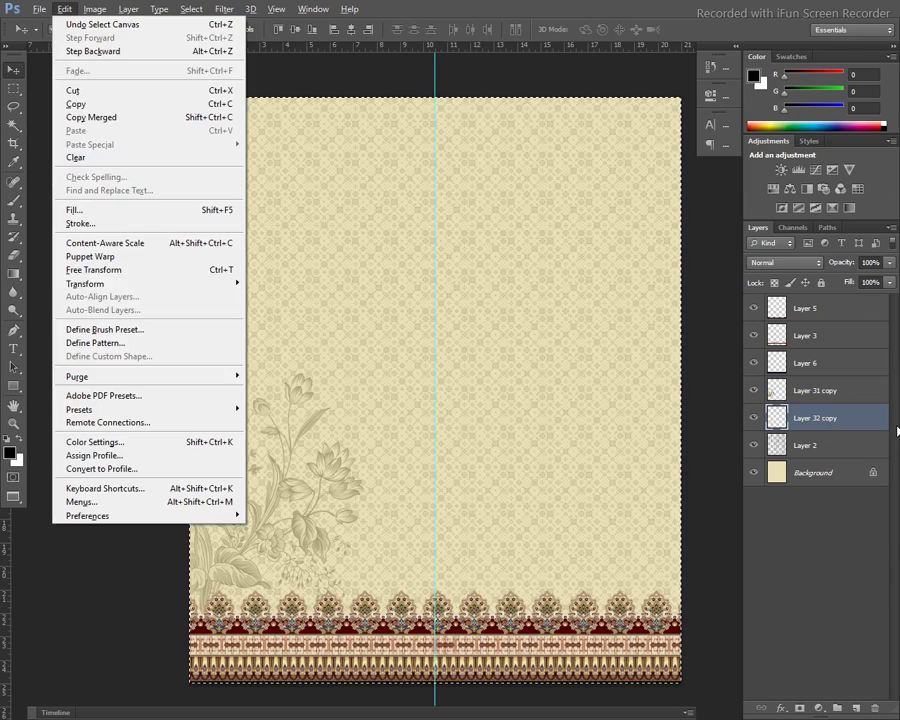
{"action": "key", "text": "a"}
{"action": "key", "text": "Return"}
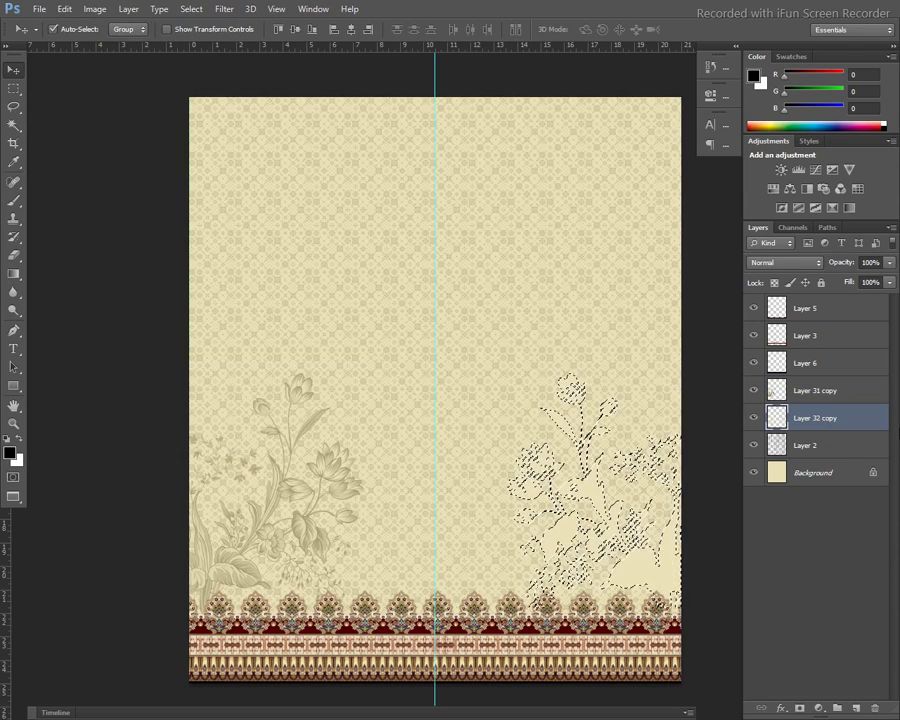
{"action": "key", "text": "ctrl+d"}
Repeat the same transform on Layer 31 copy and return to the tiled two-document view
{"action": "left_click", "coordinate": [331, 467]}
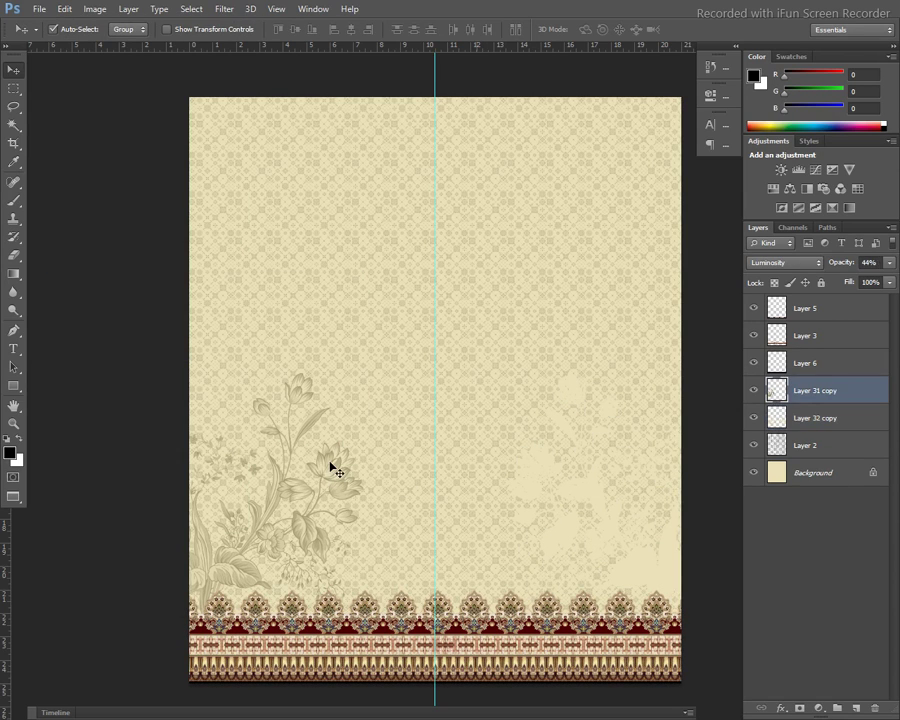
{"action": "key", "text": "ctrl+a"}
{"action": "key", "text": "alt+e"}
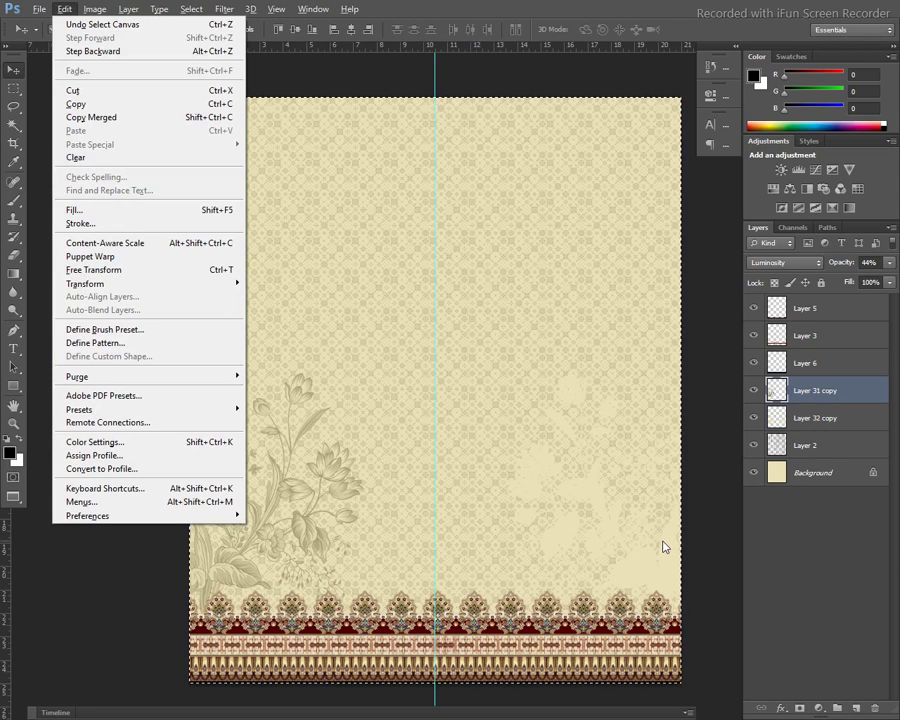
{"action": "key", "text": "a"}
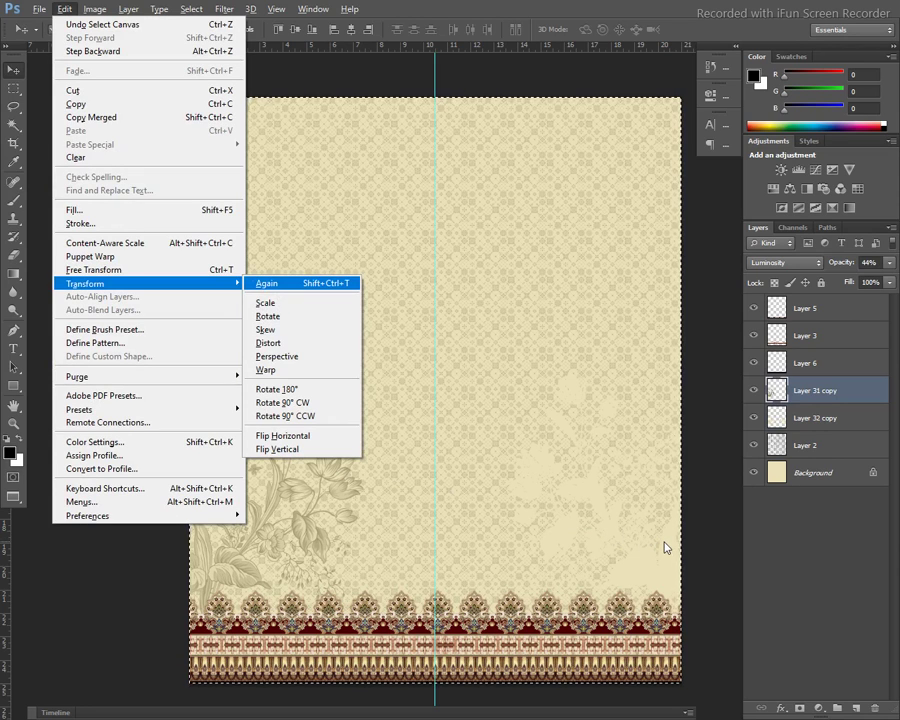
{"action": "key", "text": "Return"}
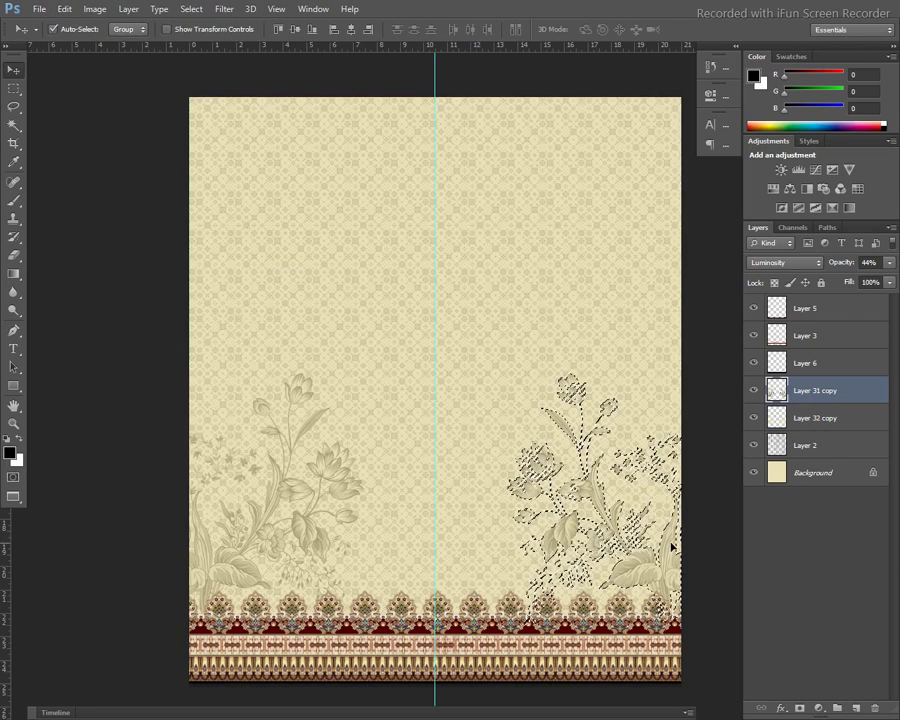
{"action": "key", "text": "ctrl+d"}
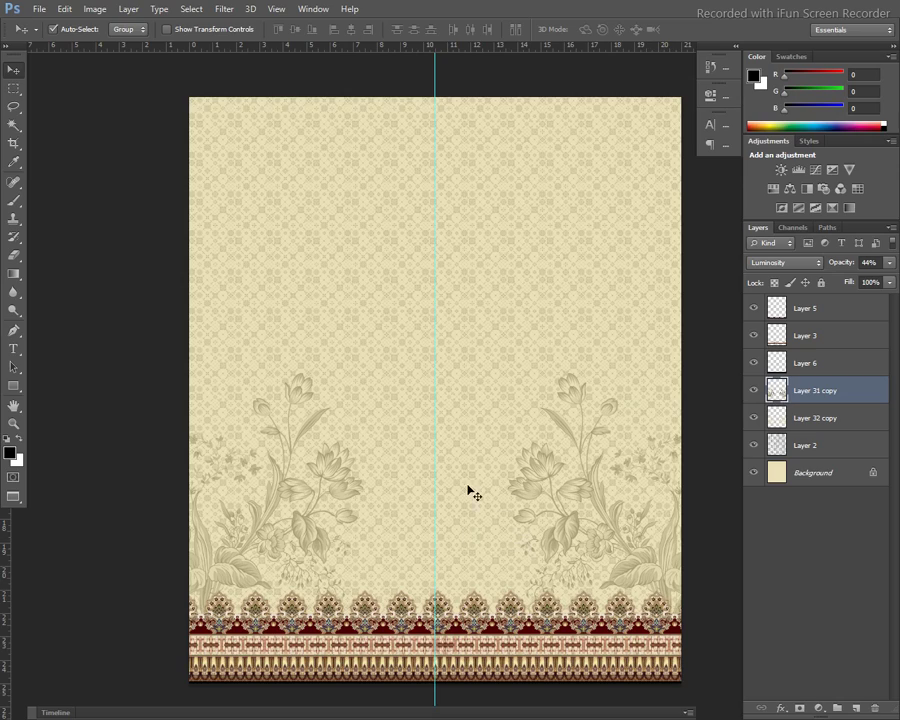
{"action": "key", "text": "f"}
{"action": "key", "text": "f"}
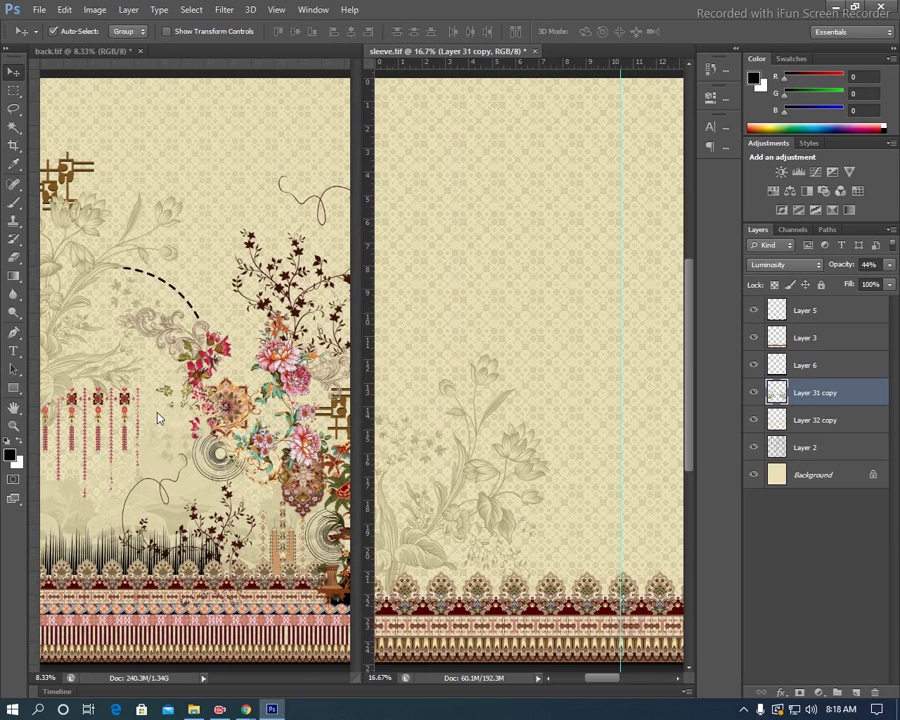
Drag the Layer 18 tassel pattern from back.tif into the sleeve document
{"action": "left_click", "coordinate": [128, 412]}
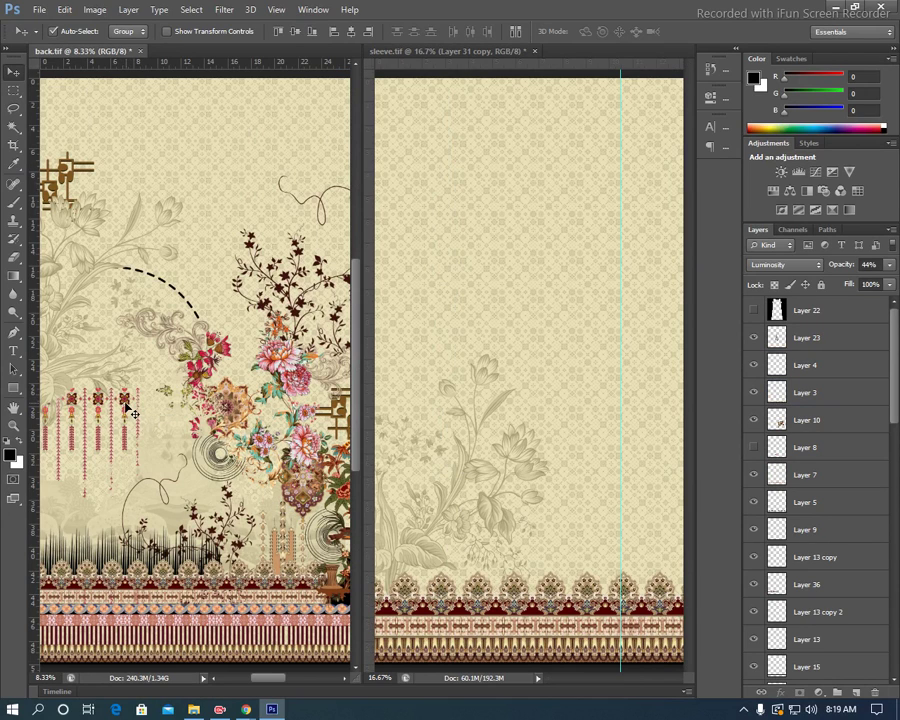
{"action": "left_click", "coordinate": [136, 408]}
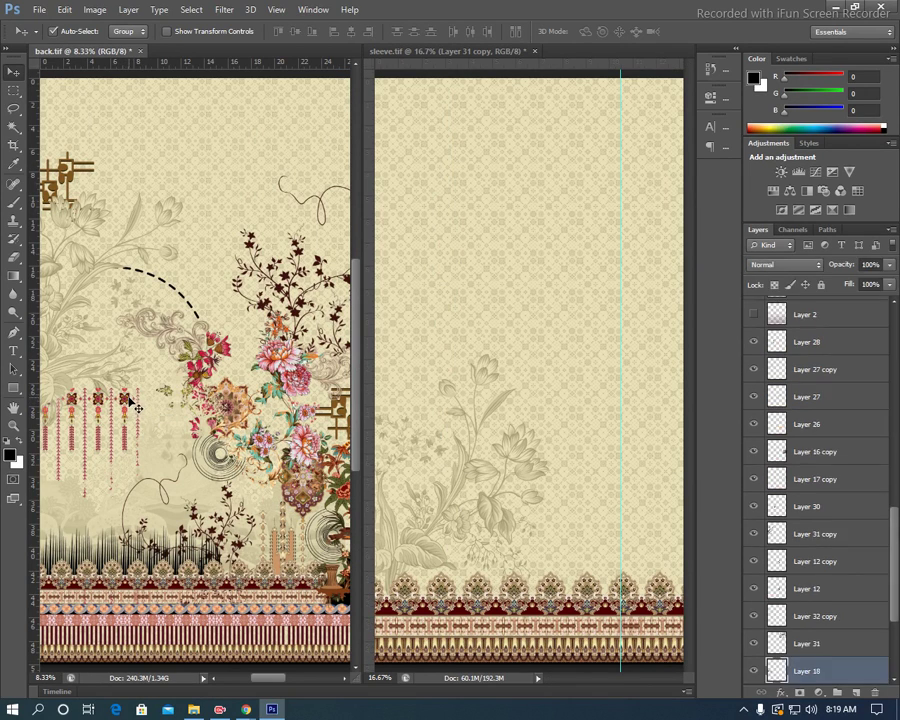
{"action": "scroll", "coordinate": [876, 505], "scroll_direction": "down", "scroll_amount": 3}
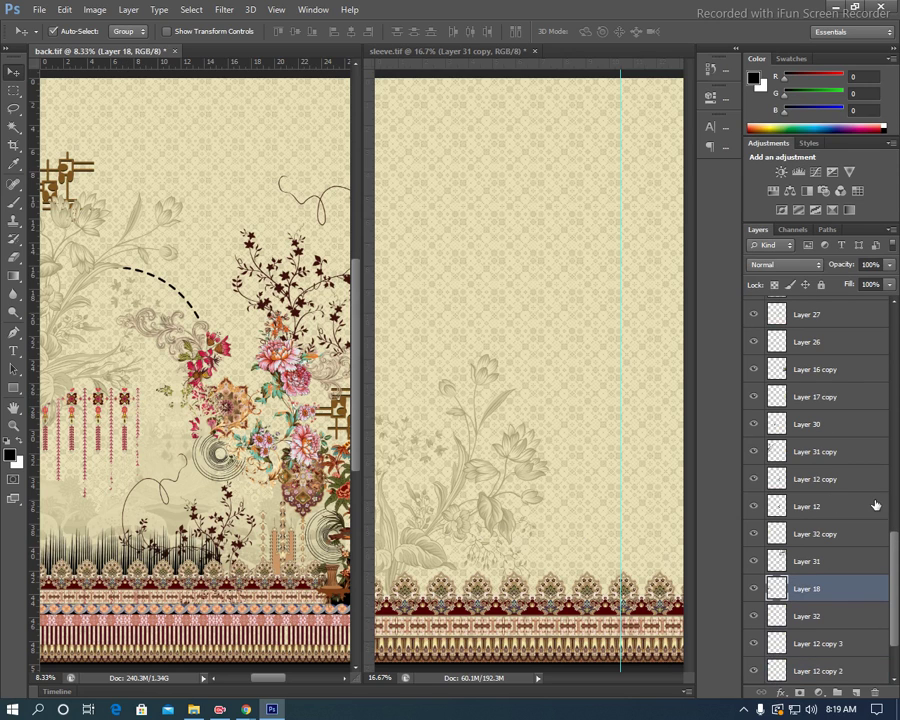
{"action": "left_click_drag", "start_coordinate": [849, 591], "coordinate": [574, 459]}
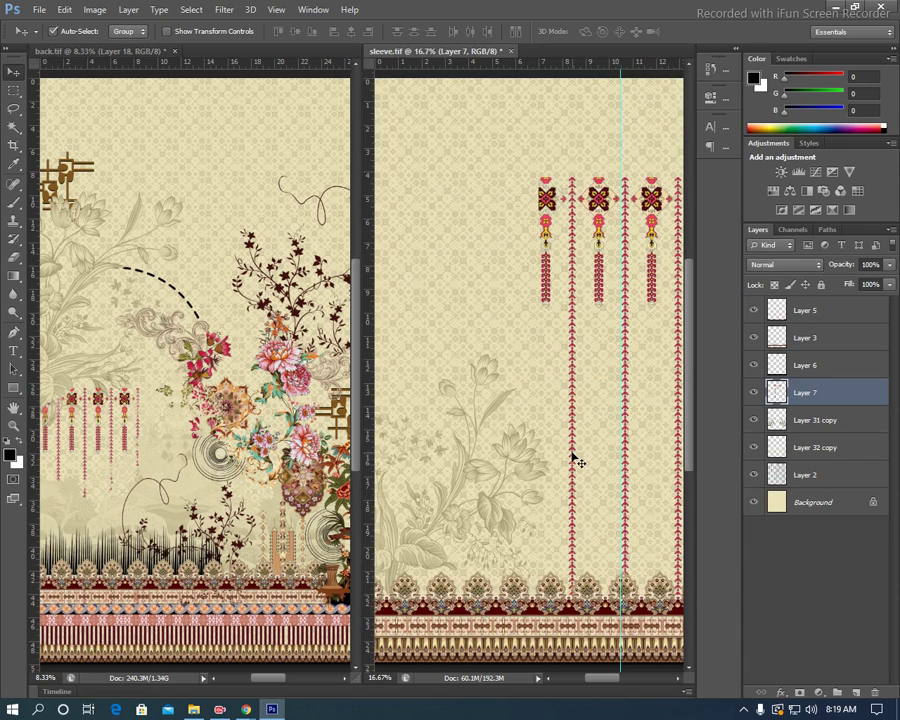
Shrink the tassel pattern to about 81% and erase its leftmost strand
{"action": "key", "text": "f"}
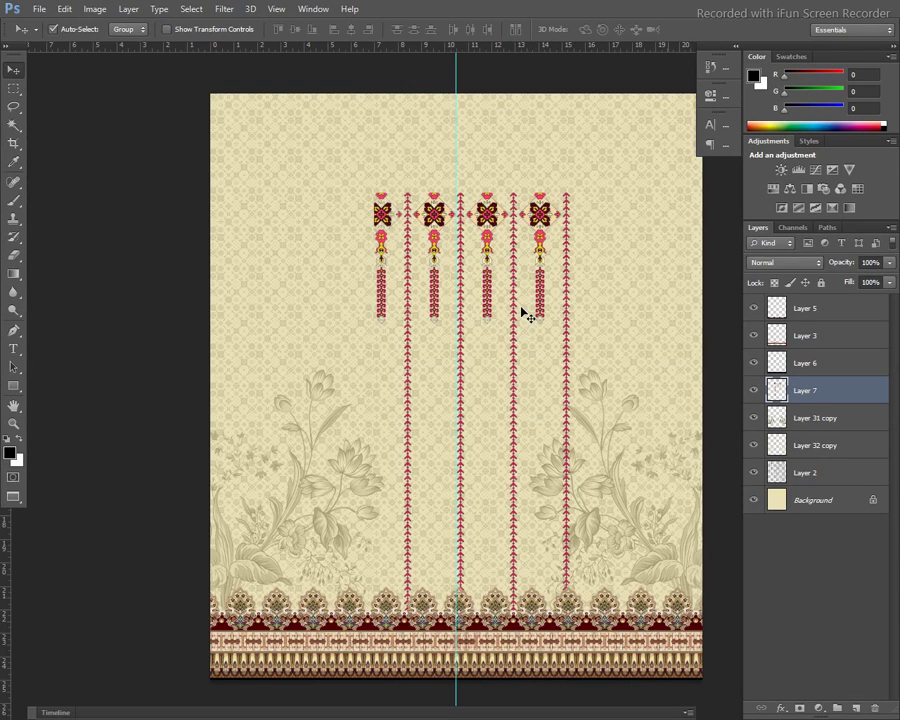
{"action": "key", "text": "ctrl+t"}
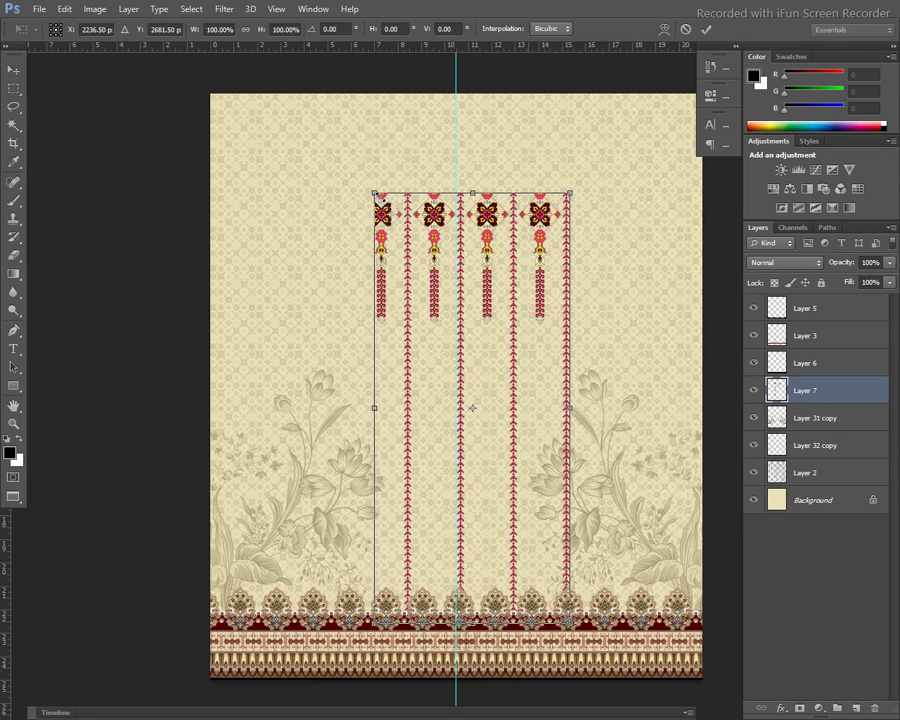
{"action": "left_click_drag", "start_coordinate": [374, 193], "coordinate": [406, 229]}
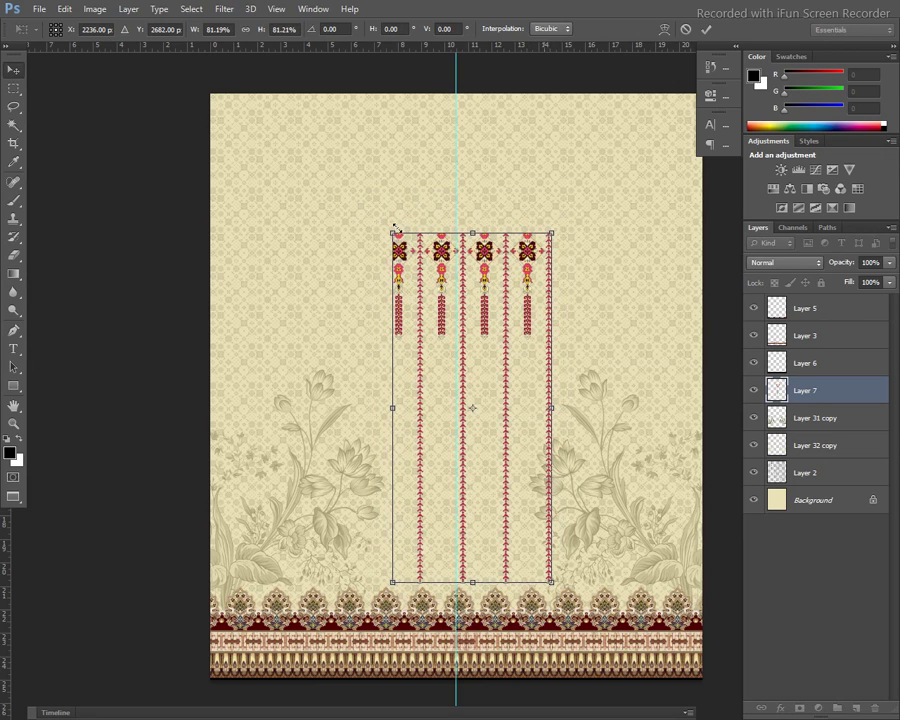
{"action": "key", "text": "Return"}
{"action": "key", "text": "m"}
{"action": "mouse_move", "coordinate": [369, 205]}
{"action": "left_mouse_down"}
{"action": "mouse_move", "coordinate": [417, 407]}
{"action": "mouse_move", "coordinate": [402, 406]}
{"action": "left_mouse_up"}
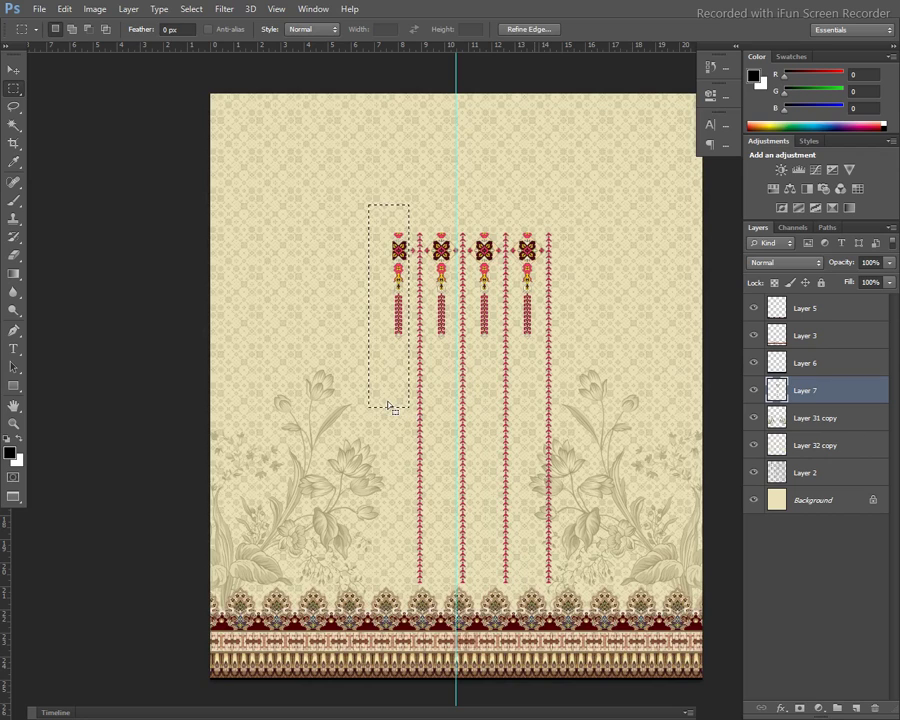
{"action": "key", "text": "Delete"}
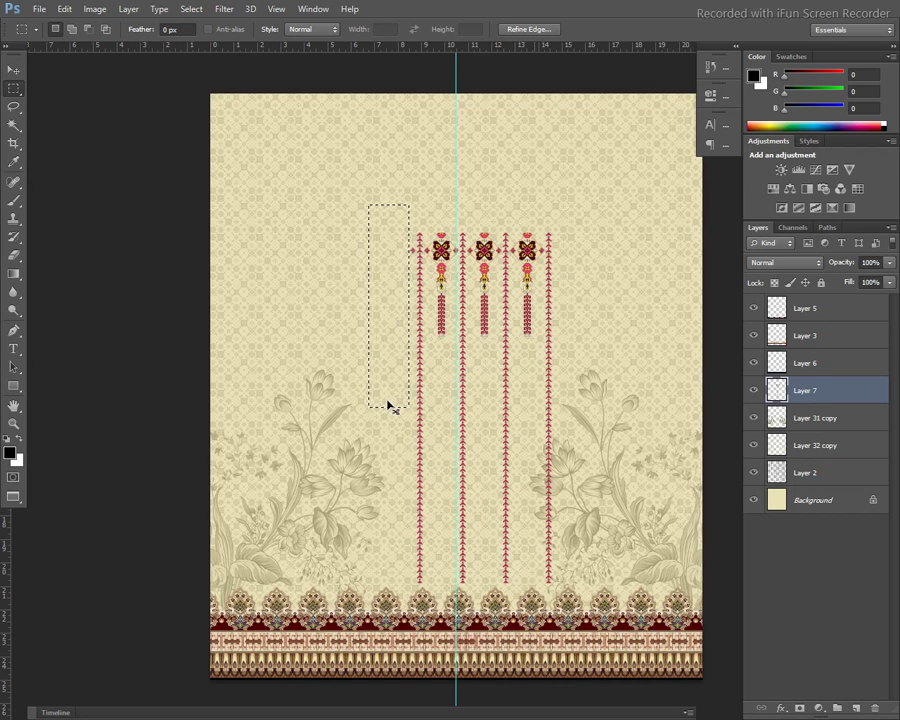
{"action": "key", "text": "ctrl+d"}
Rotate the stripes about 42° and fit them into the sleeve's top-left corner
{"action": "key", "text": "ctrl+t"}
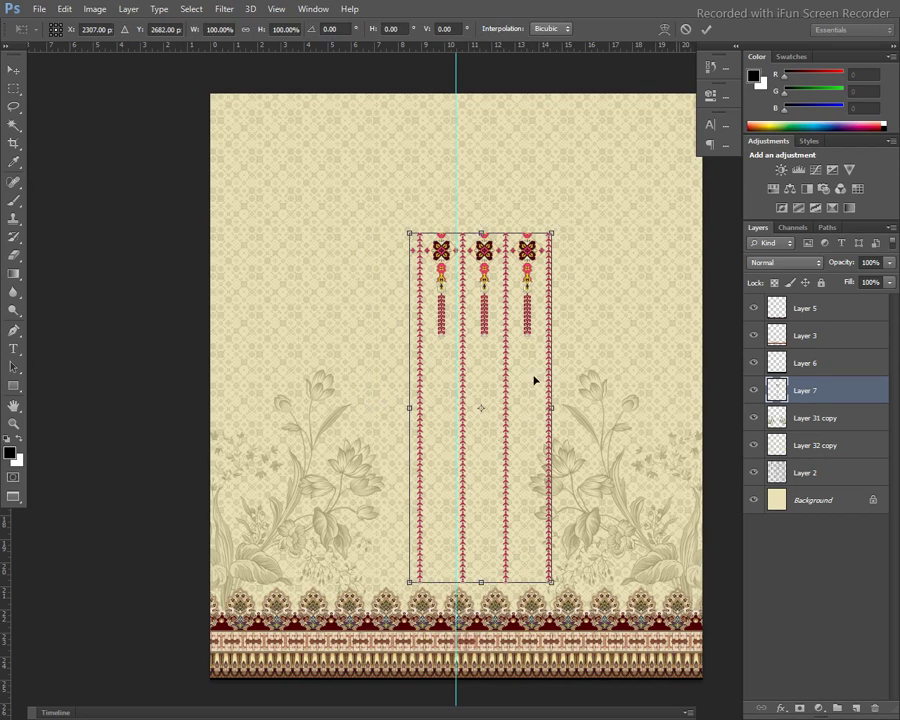
{"action": "left_click_drag", "start_coordinate": [570, 195], "coordinate": [558, 337]}
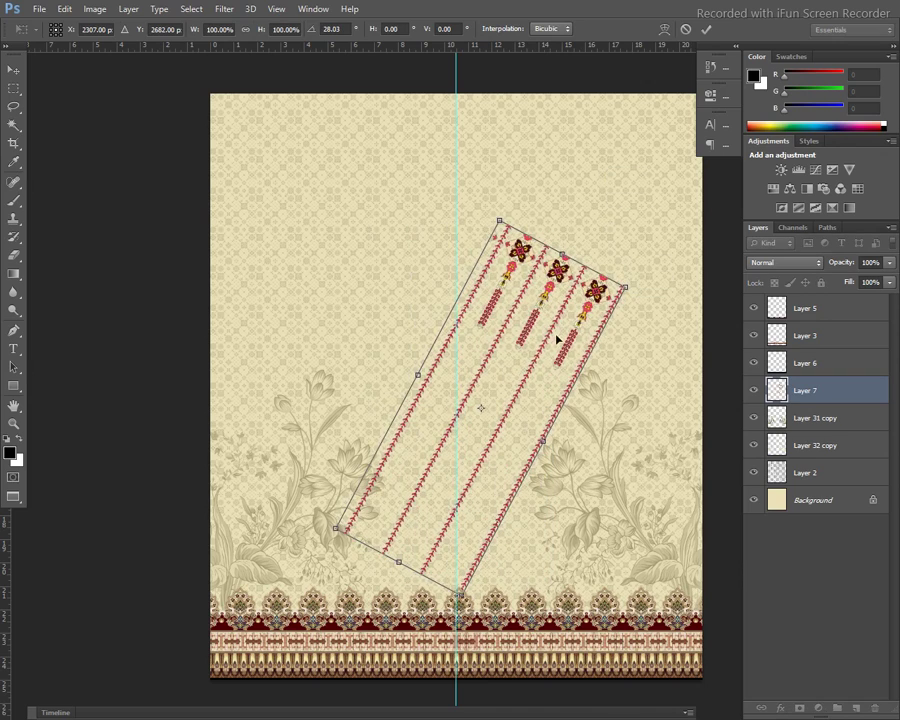
{"action": "mouse_move", "coordinate": [462, 276]}
{"action": "left_mouse_down"}
{"action": "mouse_move", "coordinate": [323, 208]}
{"action": "mouse_move", "coordinate": [357, 167]}
{"action": "left_mouse_up"}
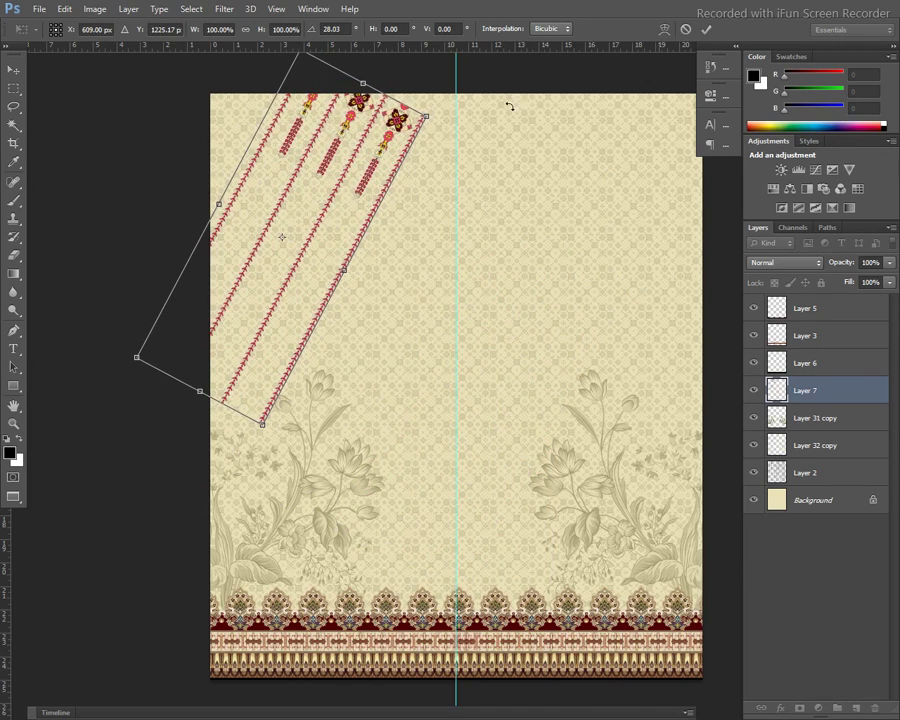
{"action": "mouse_move", "coordinate": [509, 106]}
{"action": "left_mouse_down"}
{"action": "mouse_move", "coordinate": [526, 124]}
{"action": "mouse_move", "coordinate": [447, 183]}
{"action": "left_mouse_up"}
{"action": "mouse_move", "coordinate": [371, 178]}
{"action": "left_mouse_down"}
{"action": "mouse_move", "coordinate": [364, 162]}
{"action": "mouse_move", "coordinate": [360, 172]}
{"action": "left_mouse_up"}
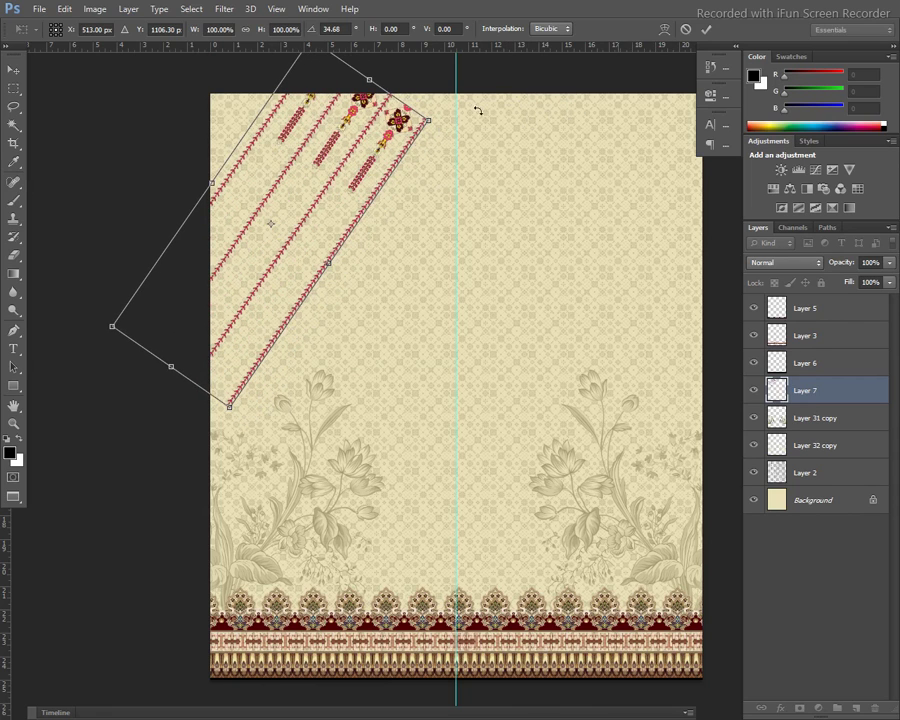
{"action": "left_click_drag", "start_coordinate": [478, 111], "coordinate": [460, 146]}
{"action": "mouse_move", "coordinate": [322, 204]}
{"action": "left_mouse_down"}
{"action": "mouse_move", "coordinate": [332, 192]}
{"action": "mouse_move", "coordinate": [313, 164]}
{"action": "left_mouse_up"}
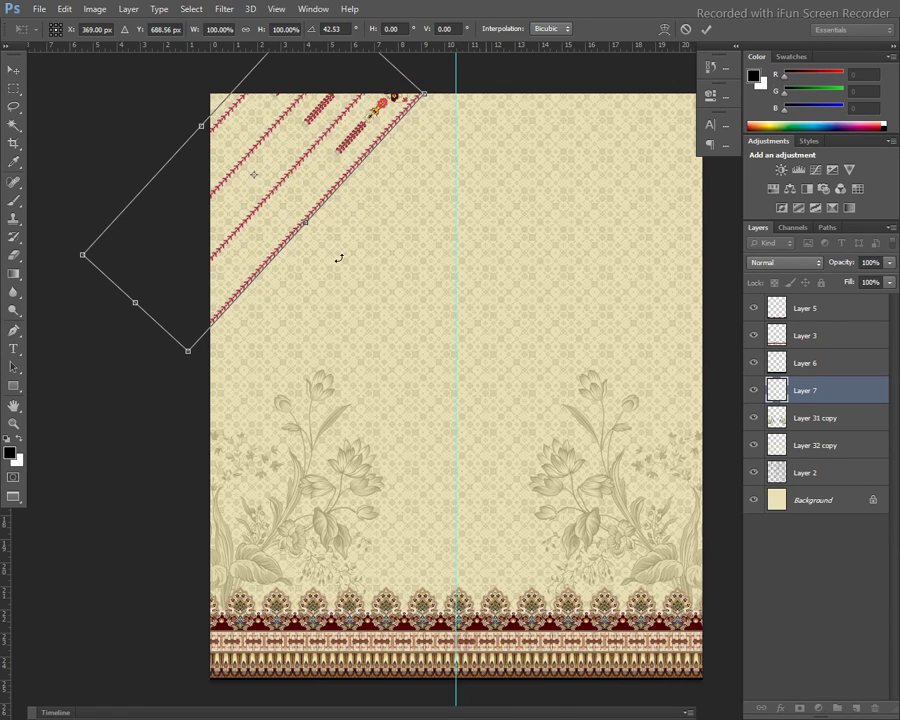
{"action": "key", "text": "Return"}
{"action": "key", "text": "m"}
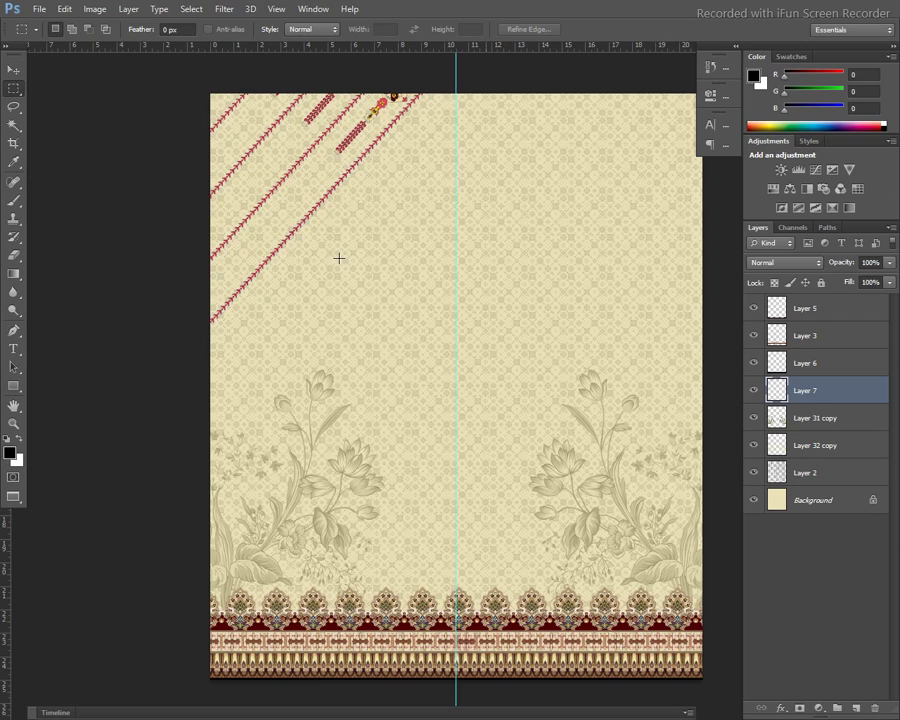
Duplicate the diagonal stripes to Layer 7 copy, hide the original, and nudge the copy
{"action": "key", "text": "ctrl+j"}
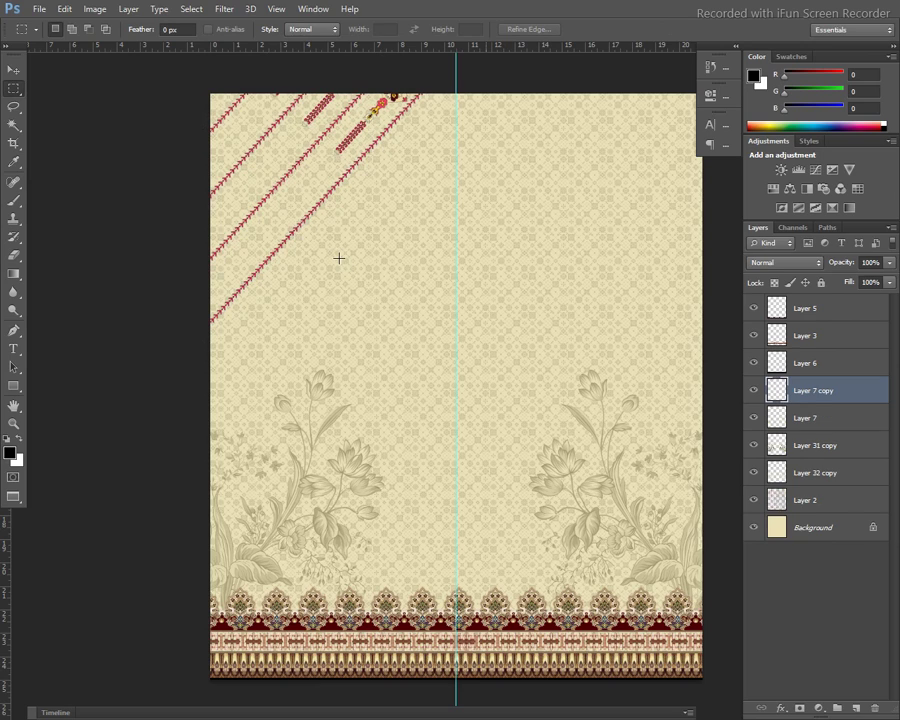
{"action": "key", "text": "v"}
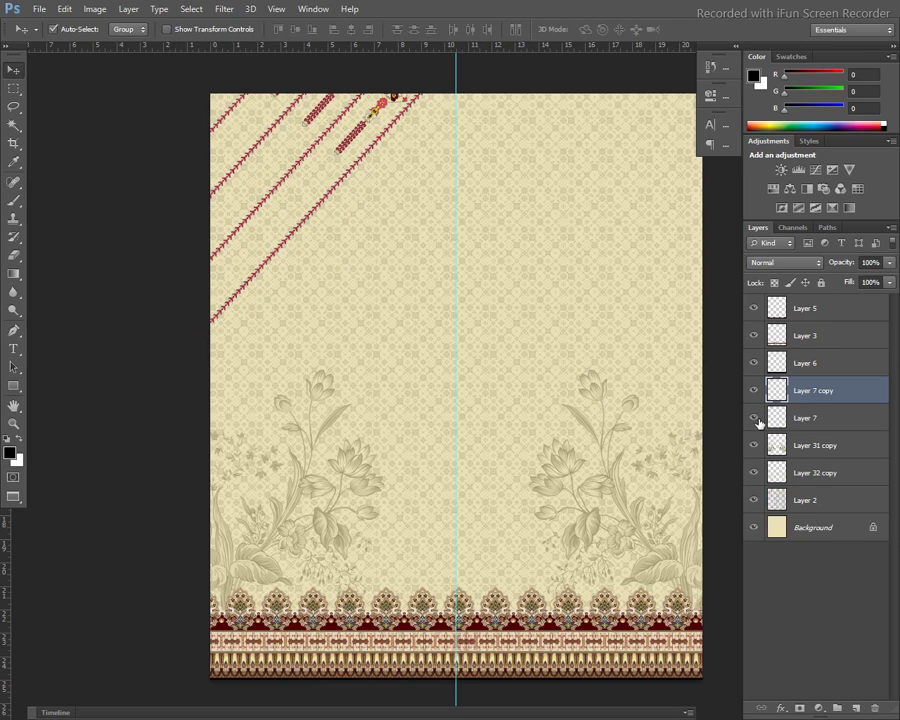
{"action": "left_click", "coordinate": [756, 419]}
{"action": "left_click_drag", "start_coordinate": [380, 97], "coordinate": [387, 115]}
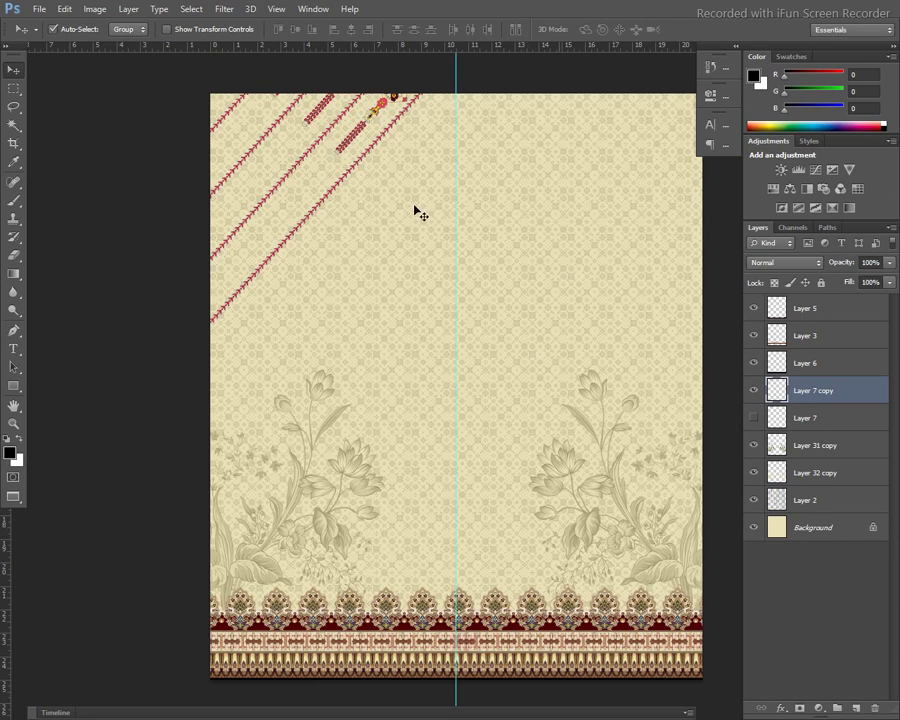
{"action": "key", "text": "ctrl+a"}
{"action": "key", "text": "alt+e"}
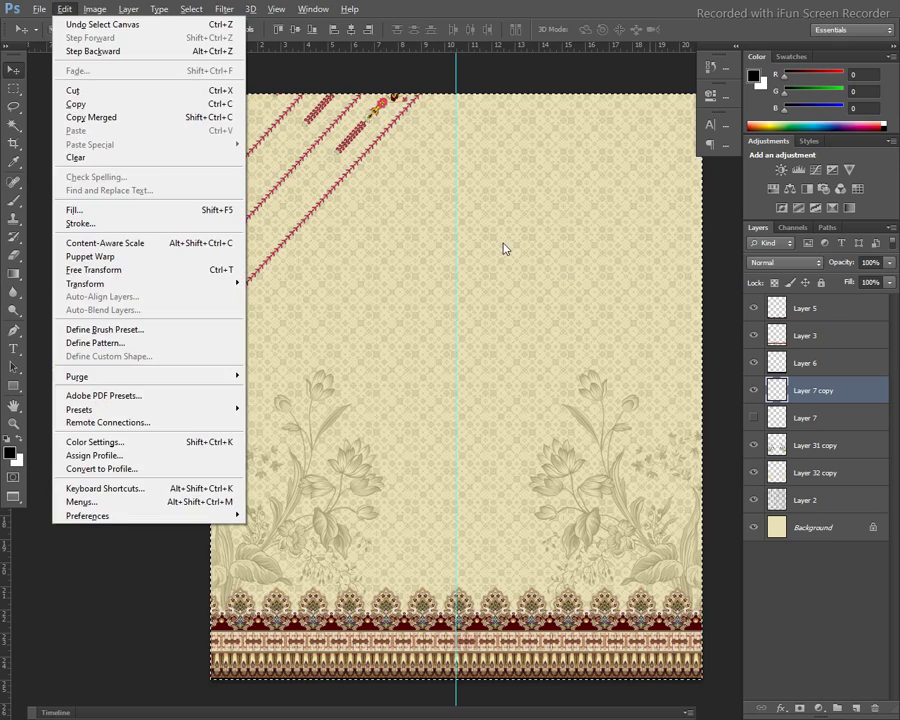
{"action": "key", "text": "a"}
{"action": "key", "text": "Escape"}
{"action": "key", "text": "Escape"}
{"action": "key", "text": "alt+h"}
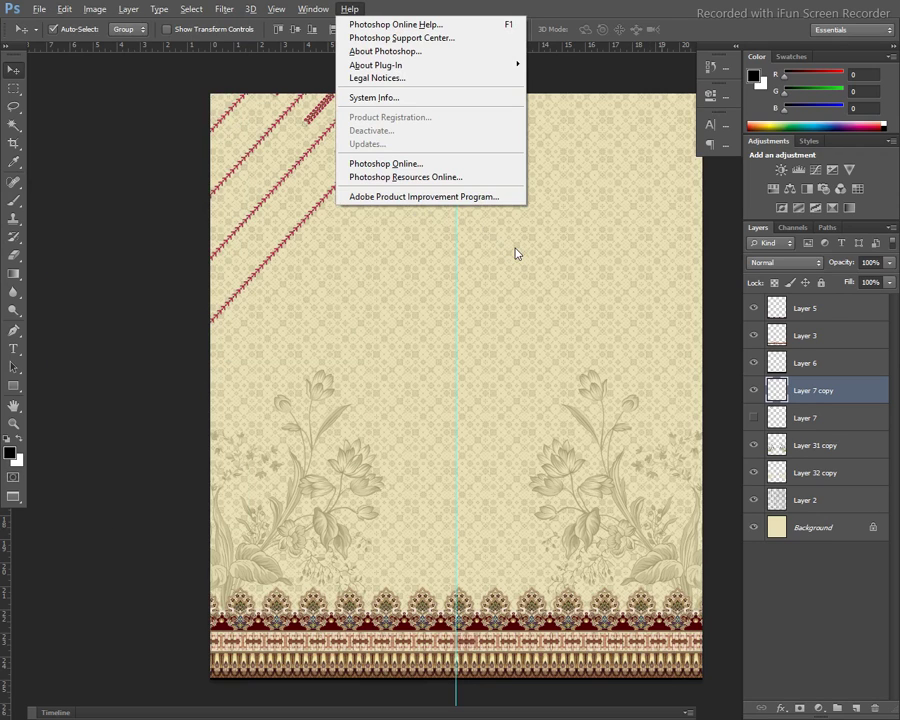
{"action": "key", "text": "Escape"}
{"action": "key", "text": "alt+bracketleft"}
{"action": "key", "text": "alt+bracketleft"}
{"action": "key", "text": "alt+bracketleft"}
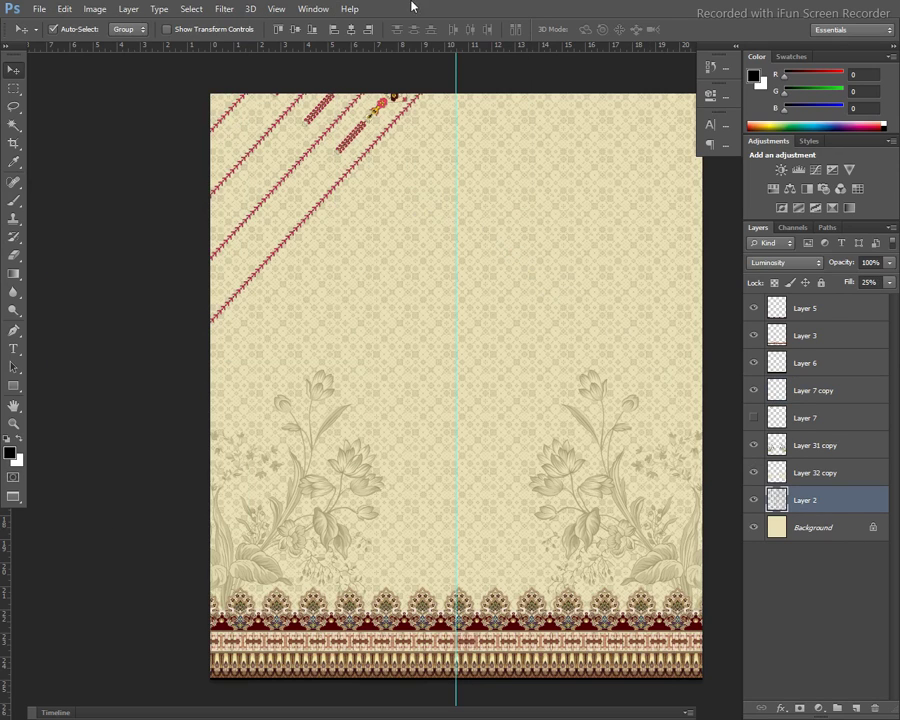
Flip Layer 7 copy horizontally onto the right side and turn Layer 7 back on
{"action": "left_click", "coordinate": [350, 148]}
{"action": "key", "text": "ctrl+a"}
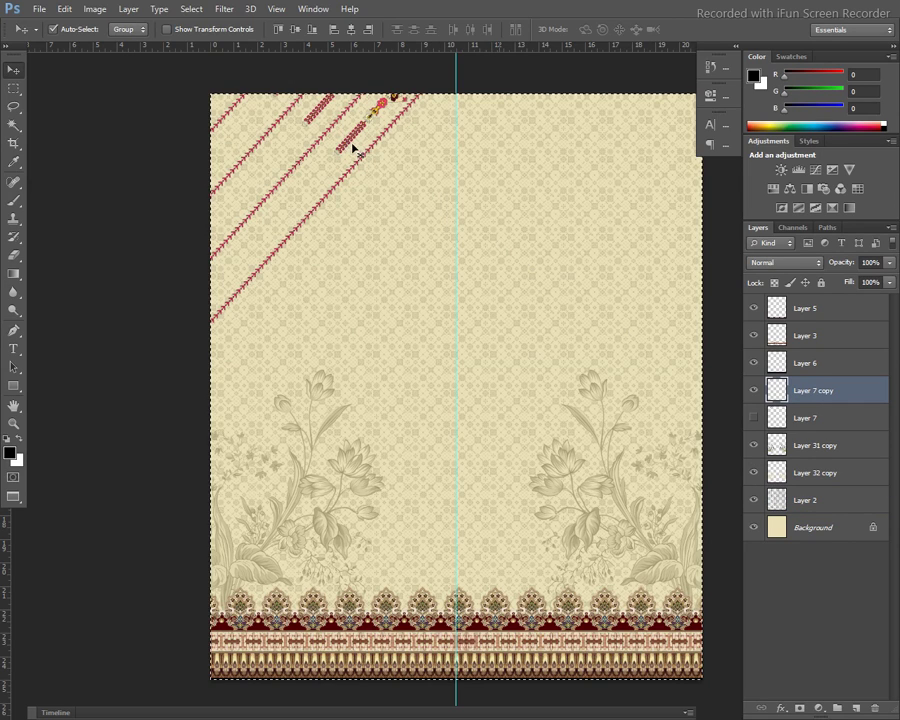
{"action": "key", "text": "alt+e"}
{"action": "key", "text": "a"}
{"action": "key", "text": "h"}
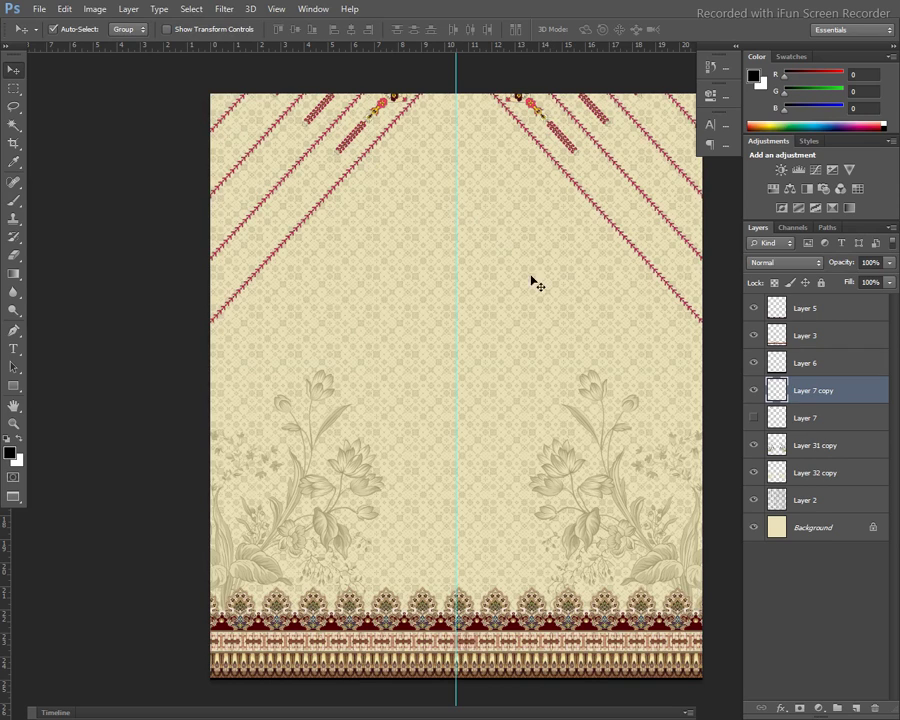
{"action": "left_click", "coordinate": [754, 418]}
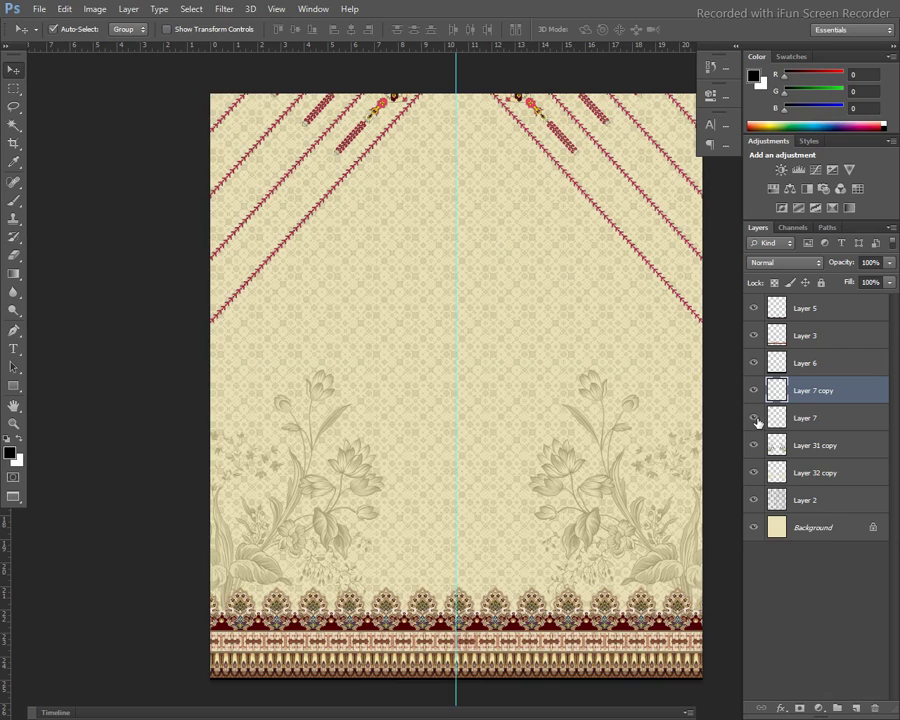
{"action": "key", "text": "ctrl+t"}
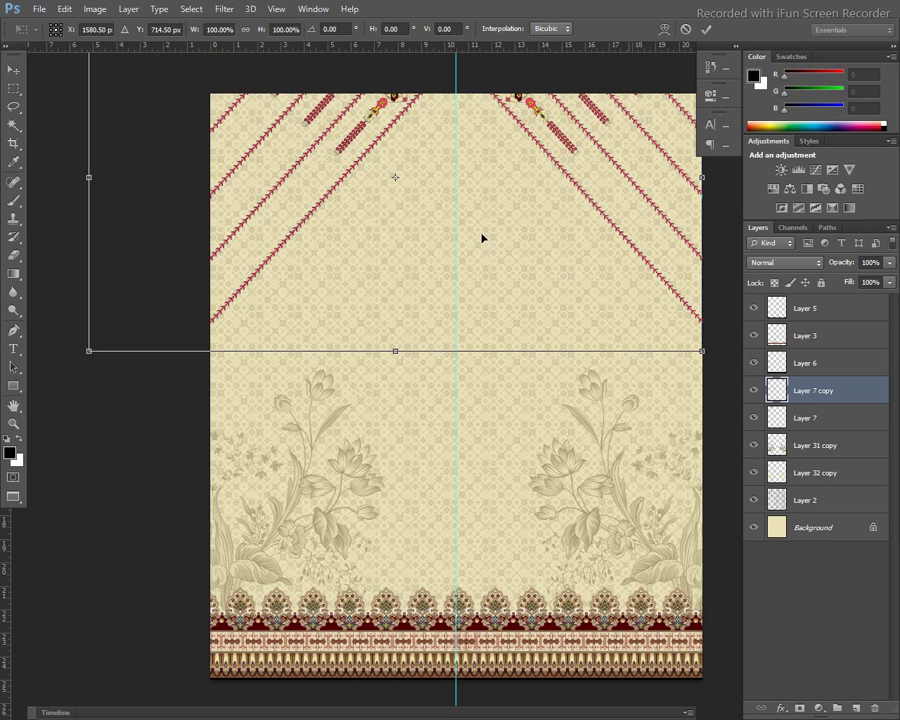
{"action": "key", "text": "Return"}
{"action": "left_click", "coordinate": [754, 418]}
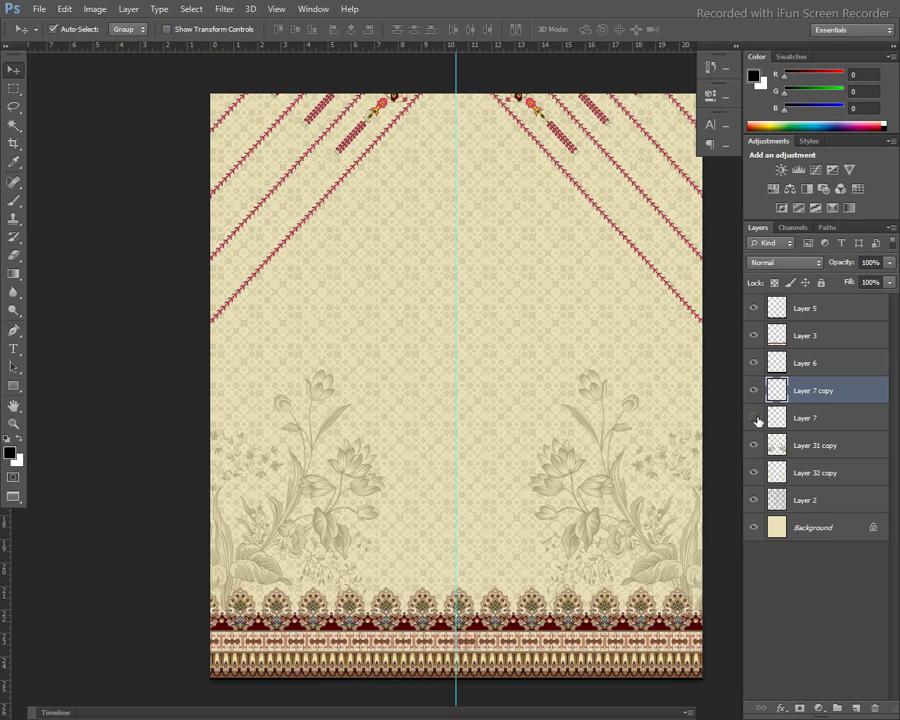
{"action": "left_click", "coordinate": [754, 391]}
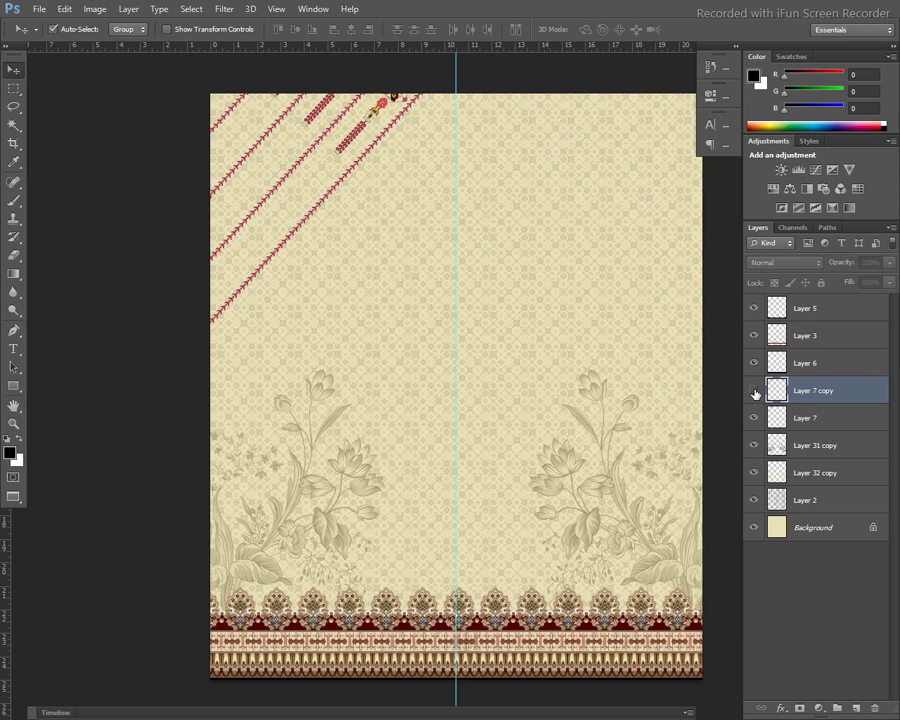
{"action": "left_click", "coordinate": [754, 391]}
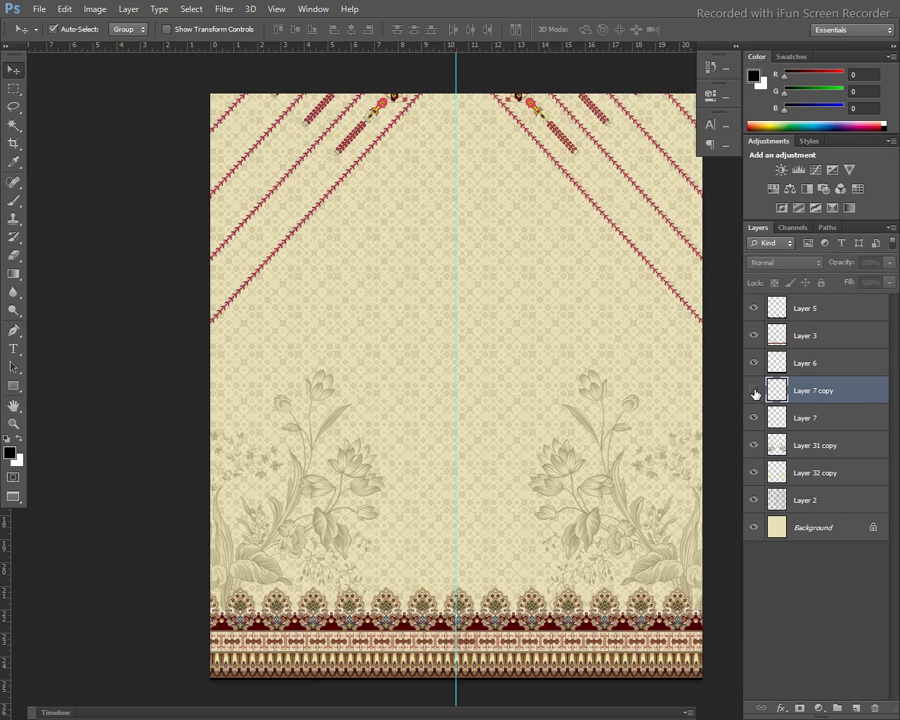
{"action": "left_click", "coordinate": [754, 391]}
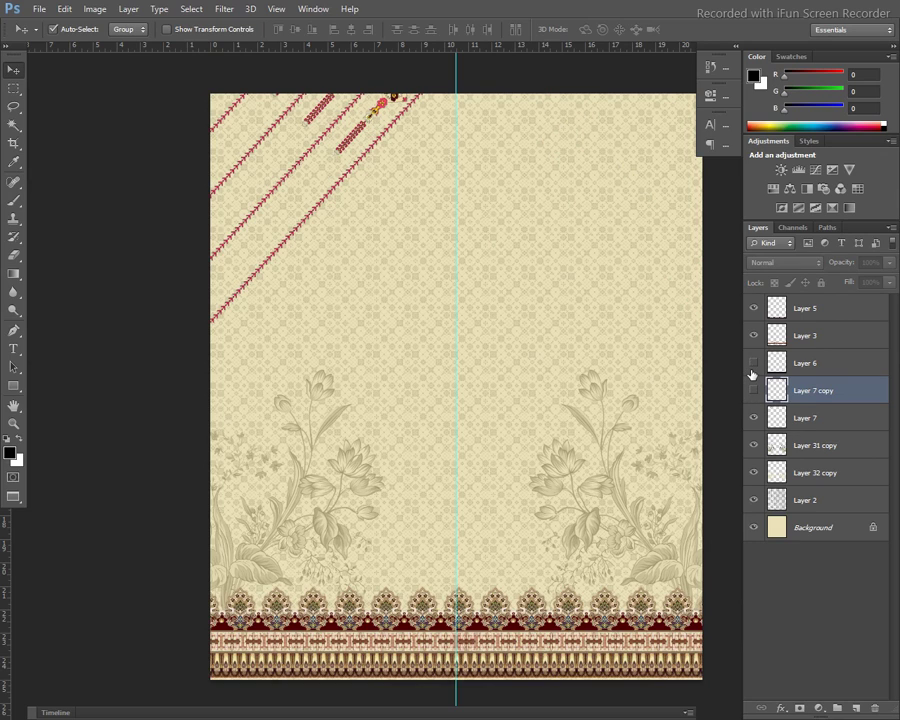
{"action": "left_click", "coordinate": [754, 418]}
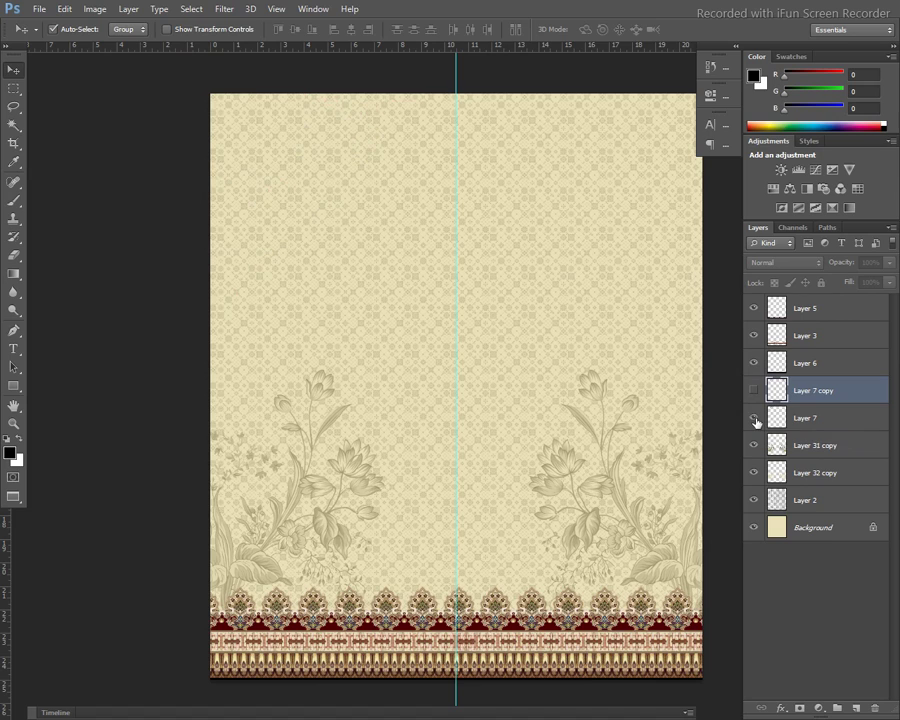
{"action": "left_click", "coordinate": [754, 418]}
{"action": "left_click", "coordinate": [754, 418]}
{"action": "left_click", "coordinate": [754, 391]}
{"action": "left_click", "coordinate": [784, 430]}
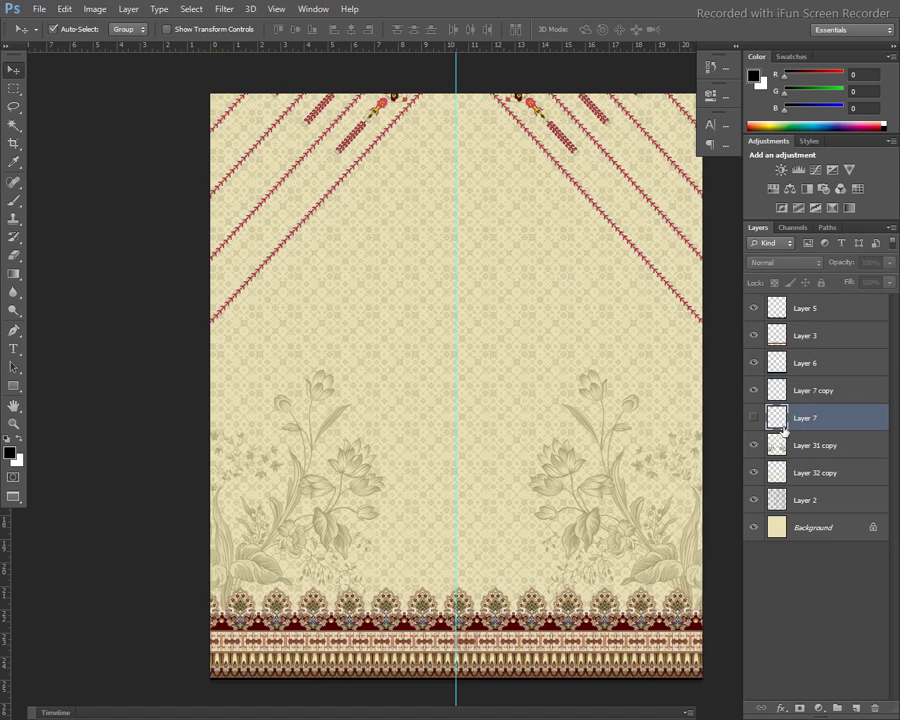
{"action": "left_click", "coordinate": [754, 418]}
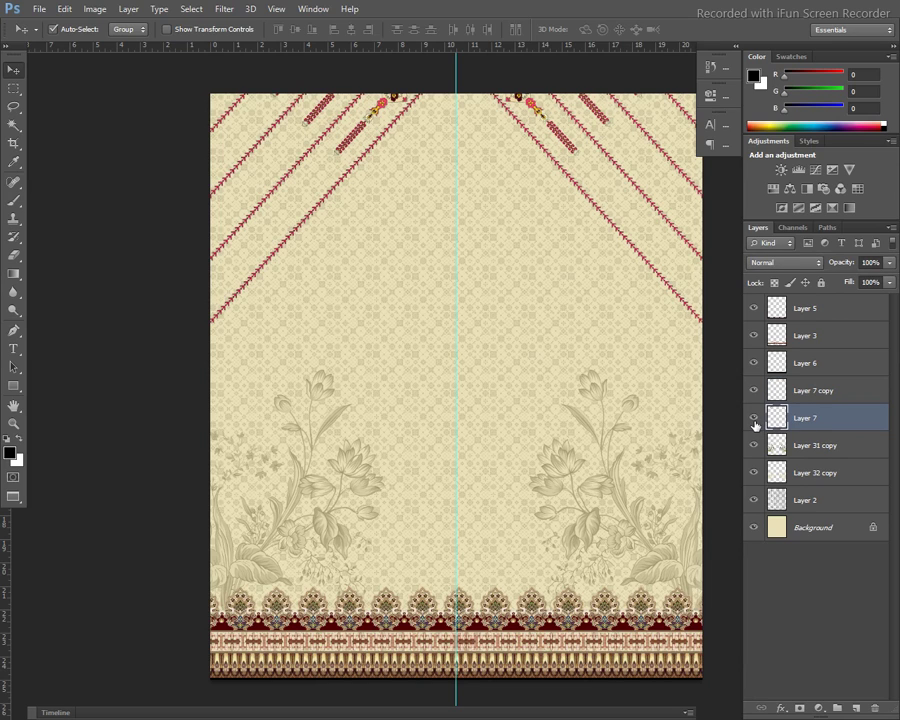
{"action": "key", "text": "ctrl+t"}
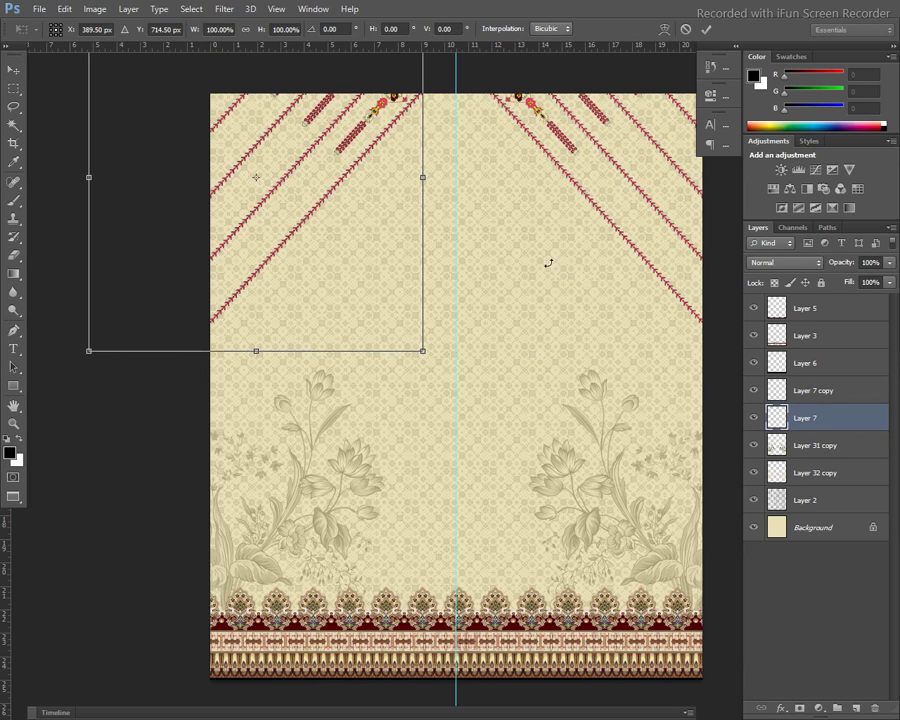
Move the Layer 7 stripes to the canvas centre, rotate 90° clockwise, and set them vertical
{"action": "mouse_move", "coordinate": [340, 246]}
{"action": "left_mouse_down"}
{"action": "mouse_move", "coordinate": [460, 357]}
{"action": "mouse_move", "coordinate": [471, 349]}
{"action": "left_mouse_up"}
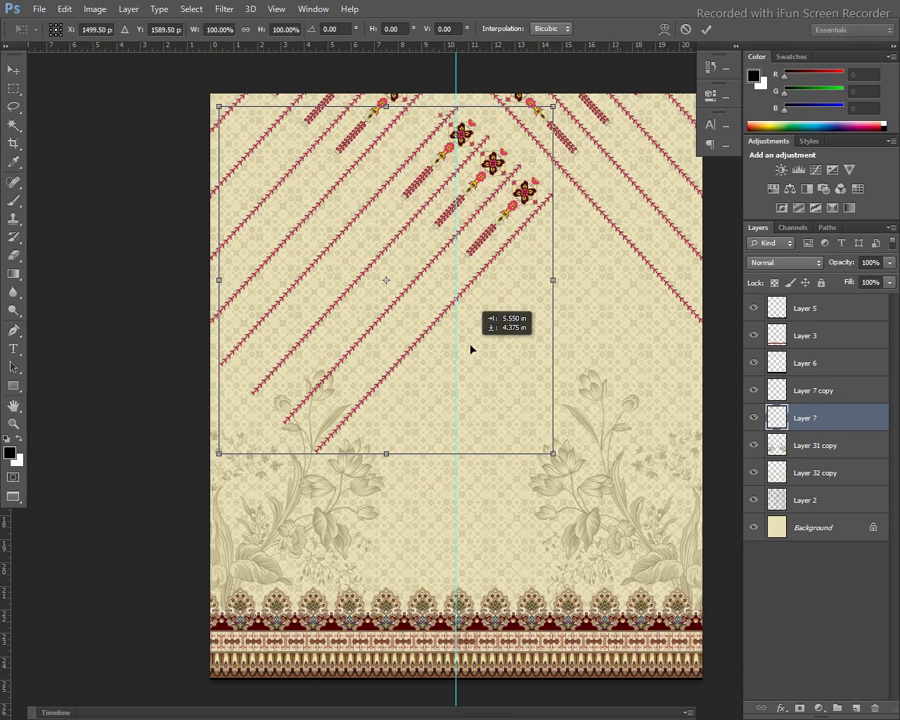
{"action": "left_click_drag", "start_coordinate": [476, 349], "coordinate": [471, 353]}
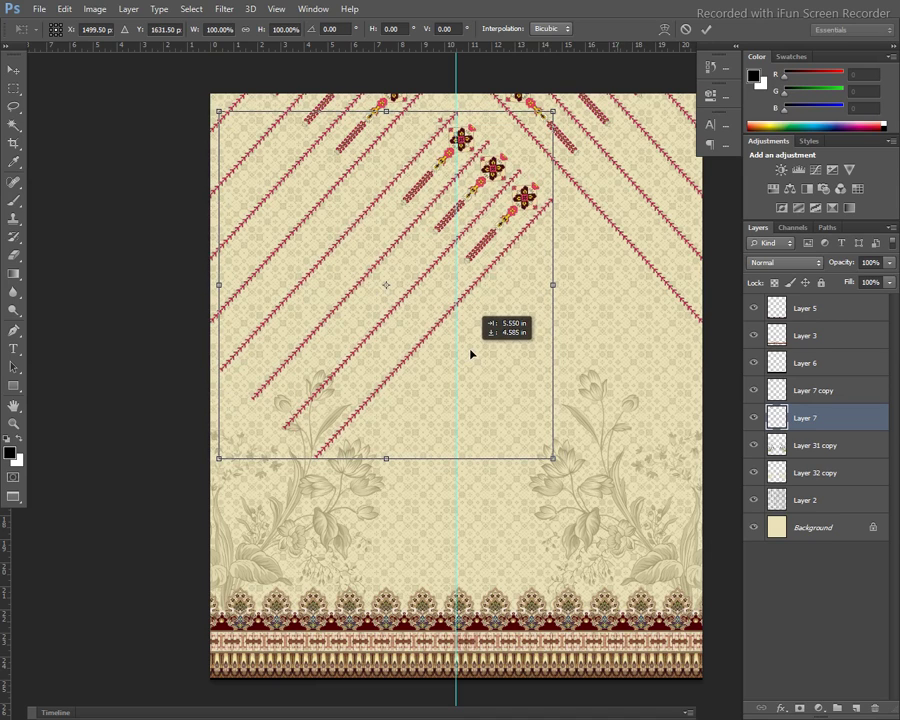
{"action": "left_click_drag", "start_coordinate": [471, 353], "coordinate": [469, 354]}
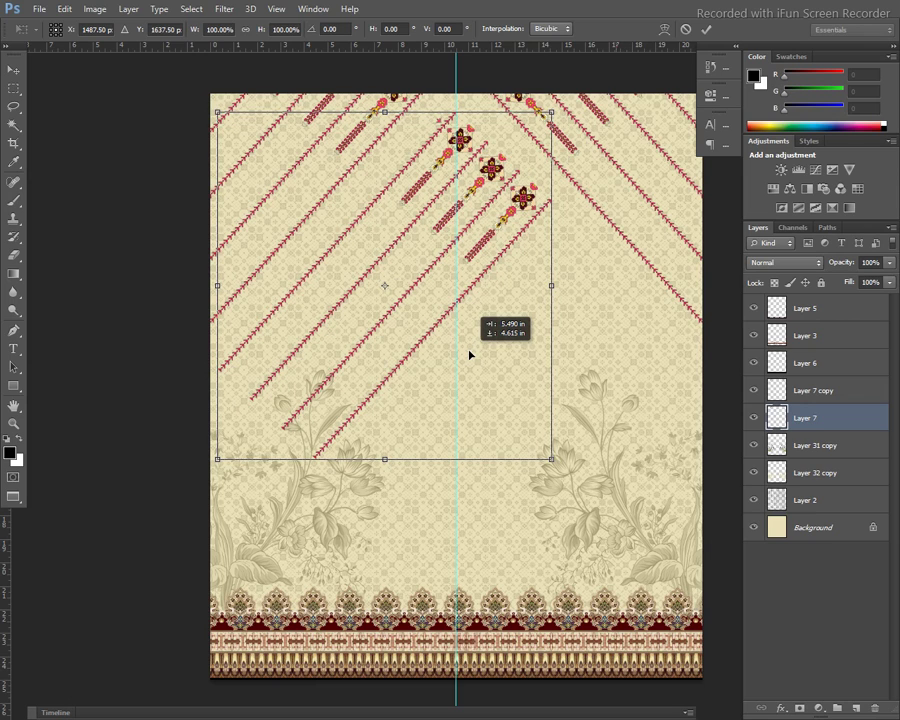
{"action": "left_click_drag", "start_coordinate": [469, 354], "coordinate": [470, 357]}
{"action": "right_click", "coordinate": [466, 363]}
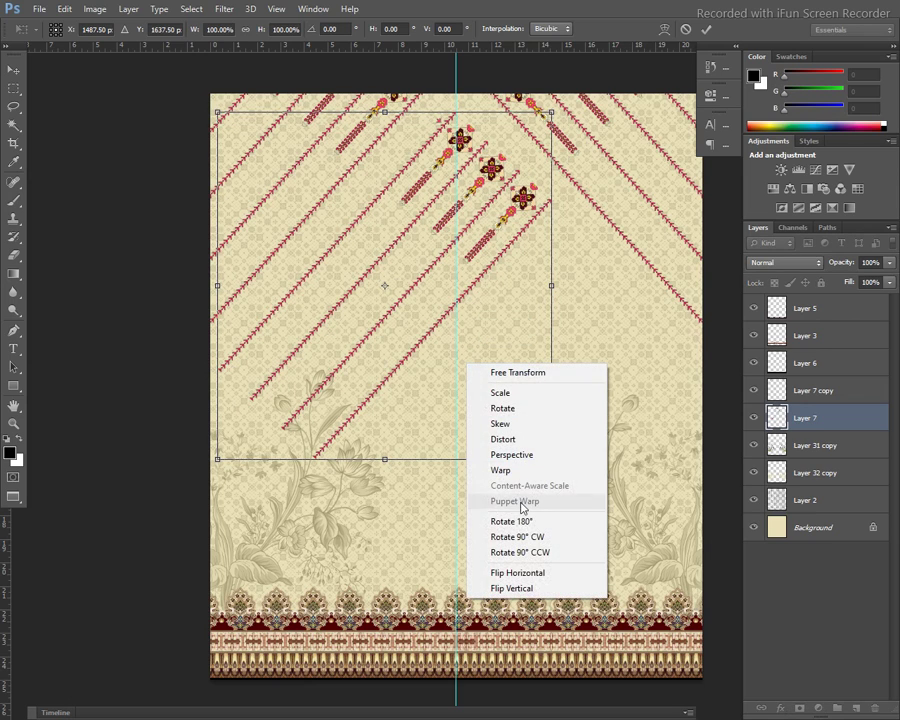
{"action": "left_click", "coordinate": [525, 541]}
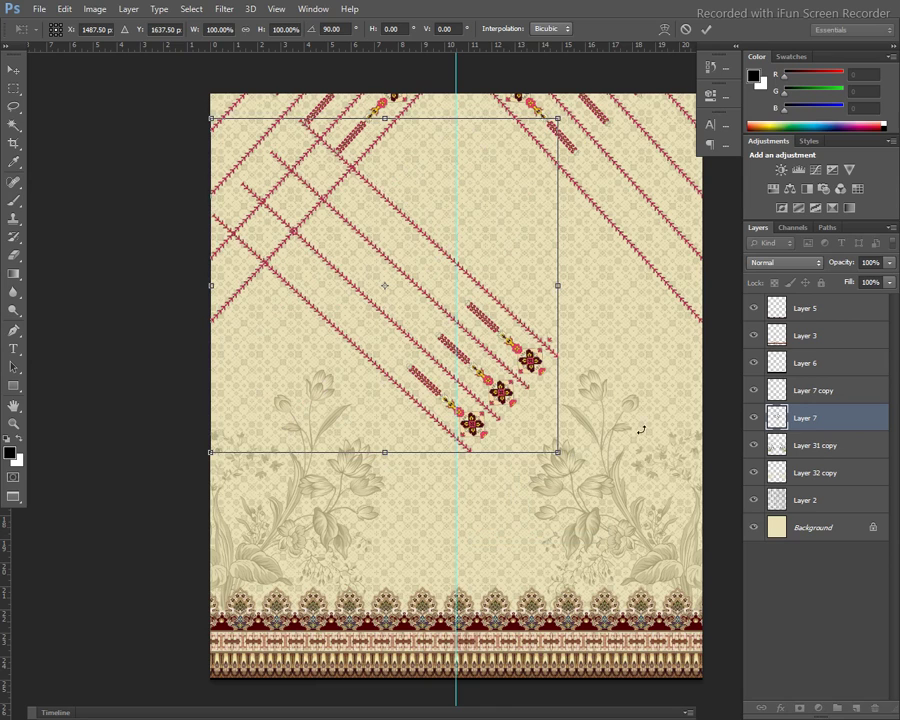
{"action": "left_click_drag", "start_coordinate": [621, 437], "coordinate": [443, 535]}
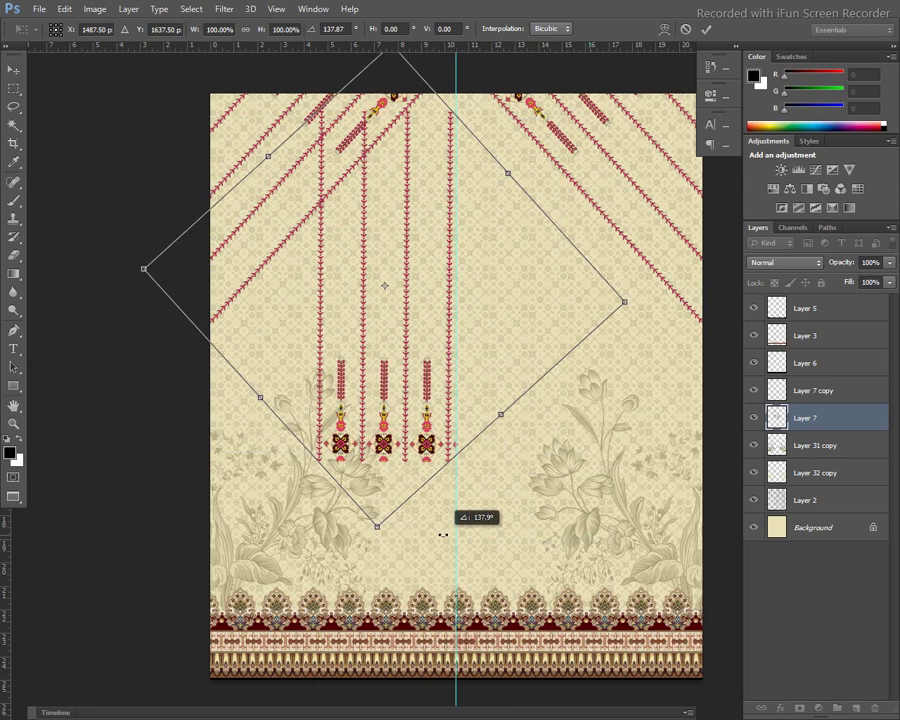
{"action": "key", "text": "Return"}
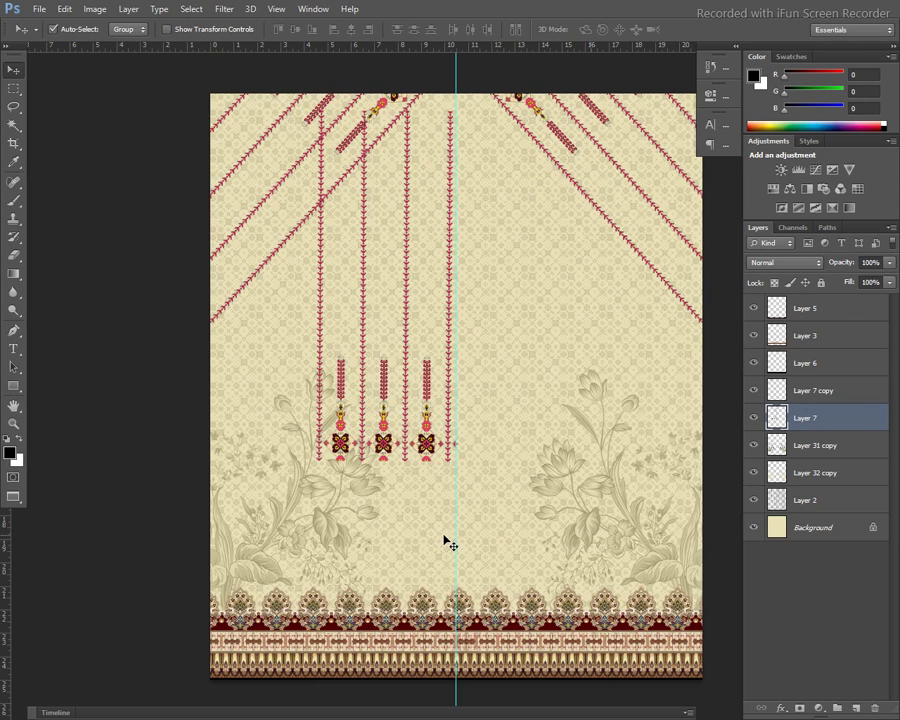
Duplicate the vertical stripes and move the copy down to extend them toward the border
{"action": "key", "text": "ctrl+j"}
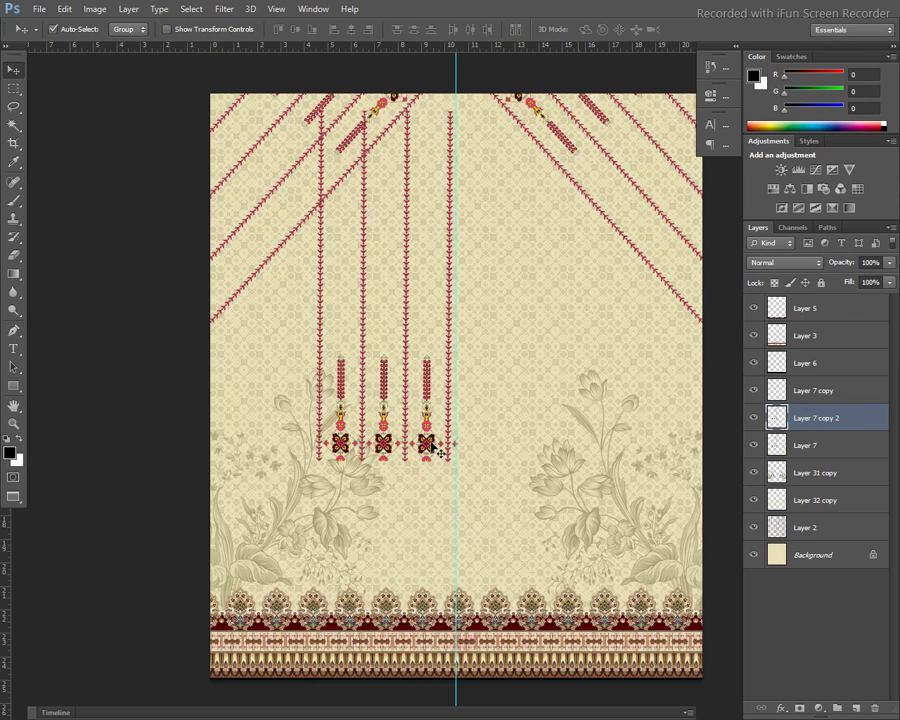
{"action": "left_click_drag", "start_coordinate": [440, 453], "coordinate": [467, 587]}
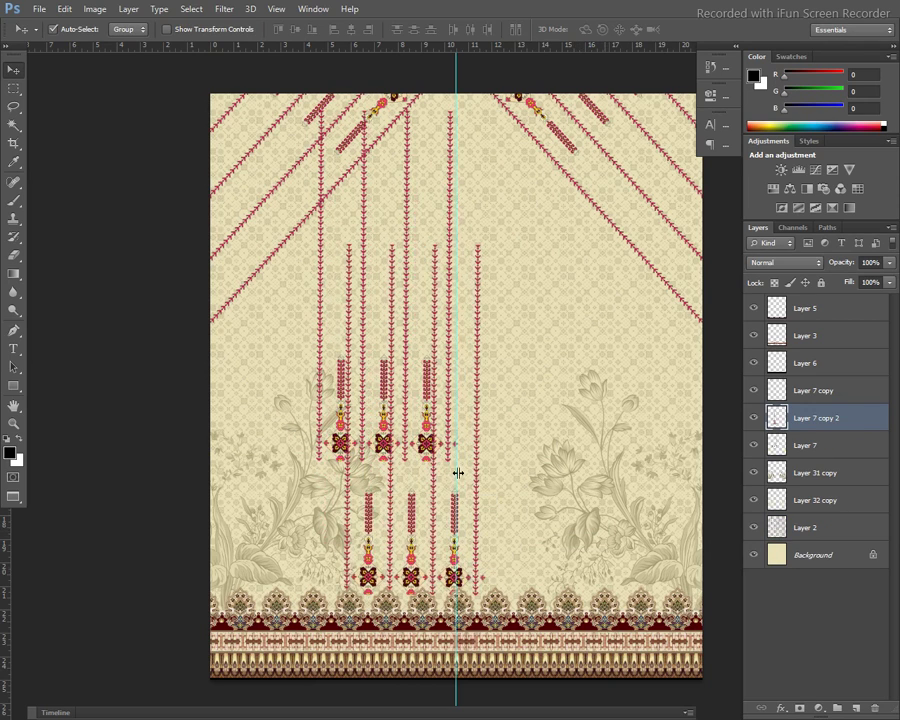
{"action": "mouse_move", "coordinate": [413, 507]}
{"action": "left_mouse_down"}
{"action": "mouse_move", "coordinate": [403, 635]}
{"action": "mouse_move", "coordinate": [442, 468]}
{"action": "mouse_move", "coordinate": [450, 352]}
{"action": "left_mouse_up"}
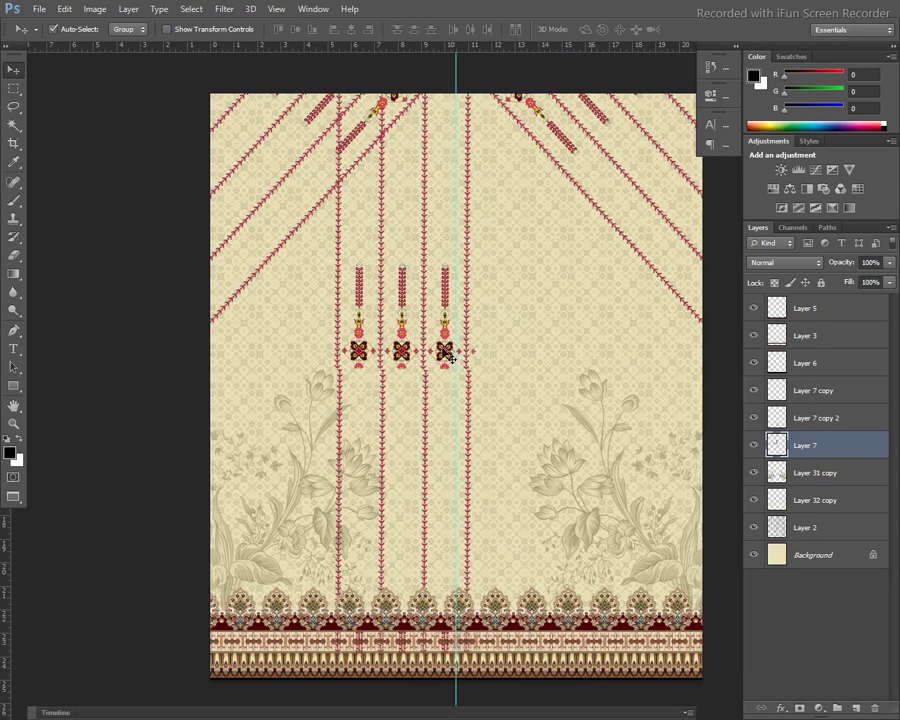
Nudge the upper pendant stripe row up slightly
{"action": "scroll", "coordinate": [448, 426], "scroll_direction": "up", "scroll_amount": 2}
{"action": "scroll", "coordinate": [474, 448], "scroll_direction": "up", "scroll_amount": 1}
{"action": "scroll", "coordinate": [481, 453], "scroll_direction": "up", "scroll_amount": 1}
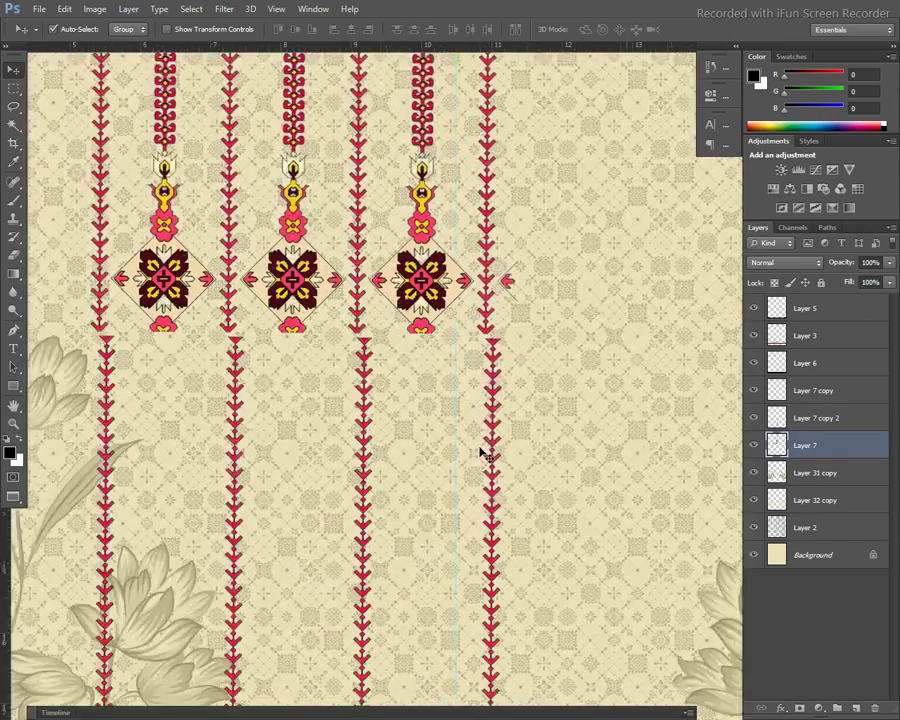
{"action": "scroll", "coordinate": [470, 440], "scroll_direction": "up", "scroll_amount": 1}
{"action": "left_click_drag", "start_coordinate": [470, 440], "coordinate": [505, 524]}
{"action": "mouse_move", "coordinate": [484, 374]}
{"action": "left_mouse_down"}
{"action": "mouse_move", "coordinate": [484, 314]}
{"action": "mouse_move", "coordinate": [493, 316]}
{"action": "left_mouse_up"}
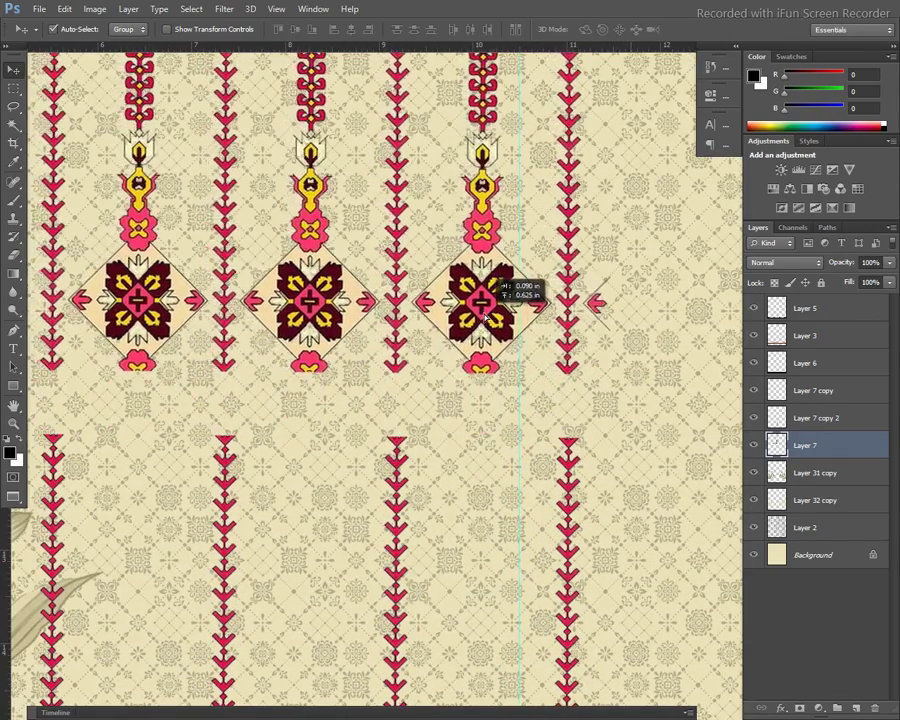
Flip Layer 7 copy 2 vertically, butt it under the upper row and merge into Layer 7
{"action": "left_click", "coordinate": [570, 468]}
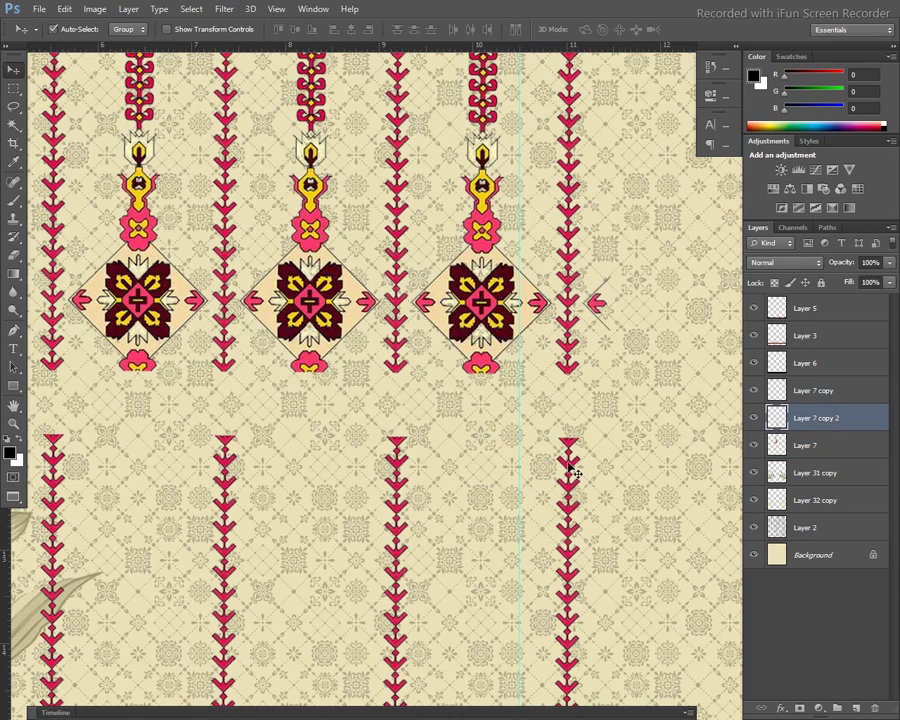
{"action": "key", "text": "ctrl+t"}
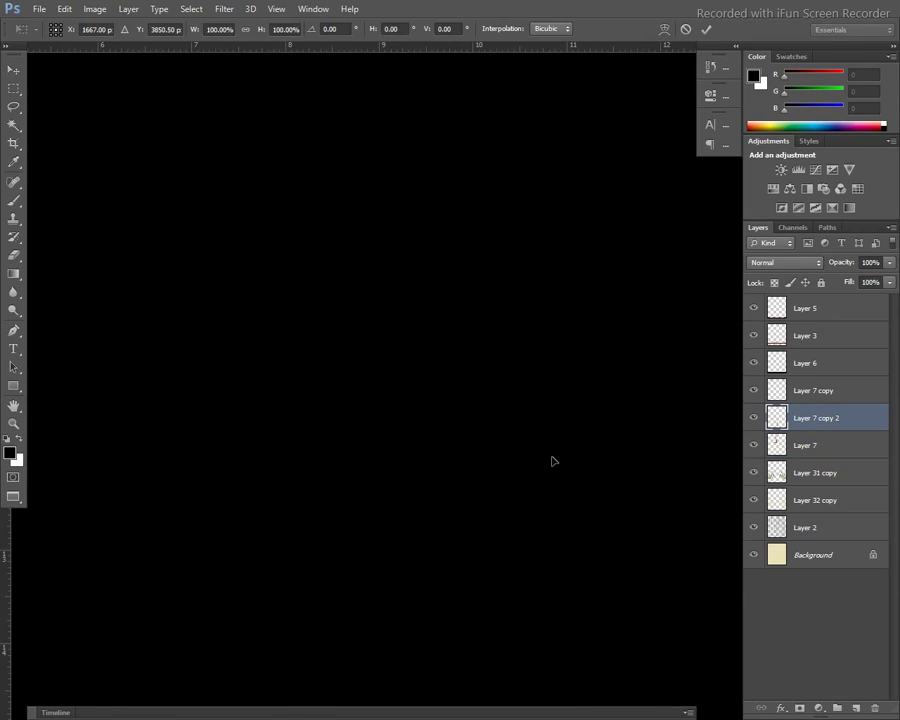
{"action": "key", "text": "Return"}
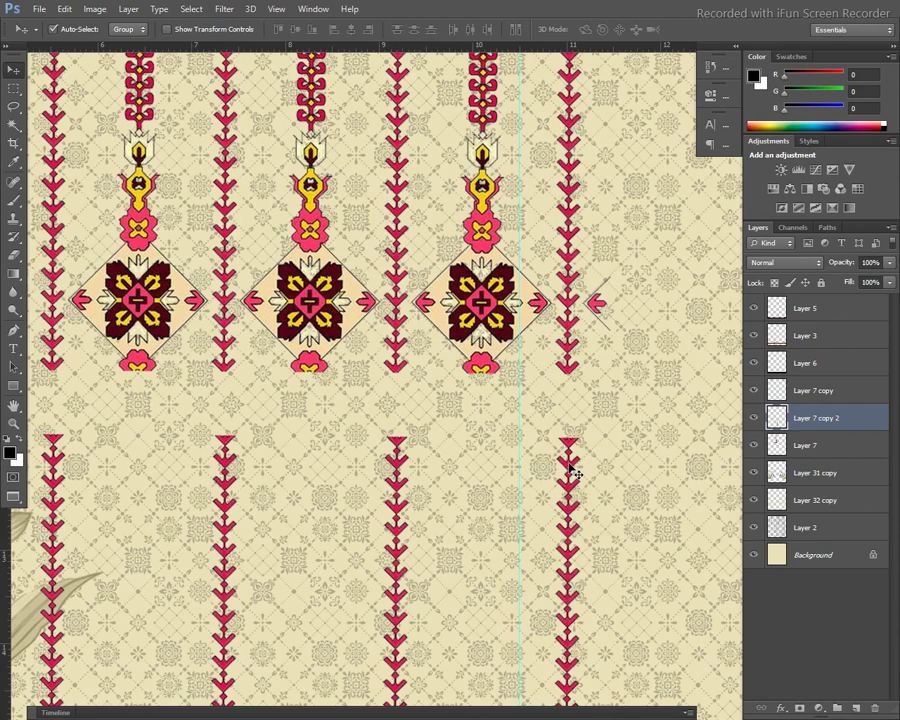
{"action": "key", "text": "ctrl+t"}
{"action": "right_click", "coordinate": [567, 462]}
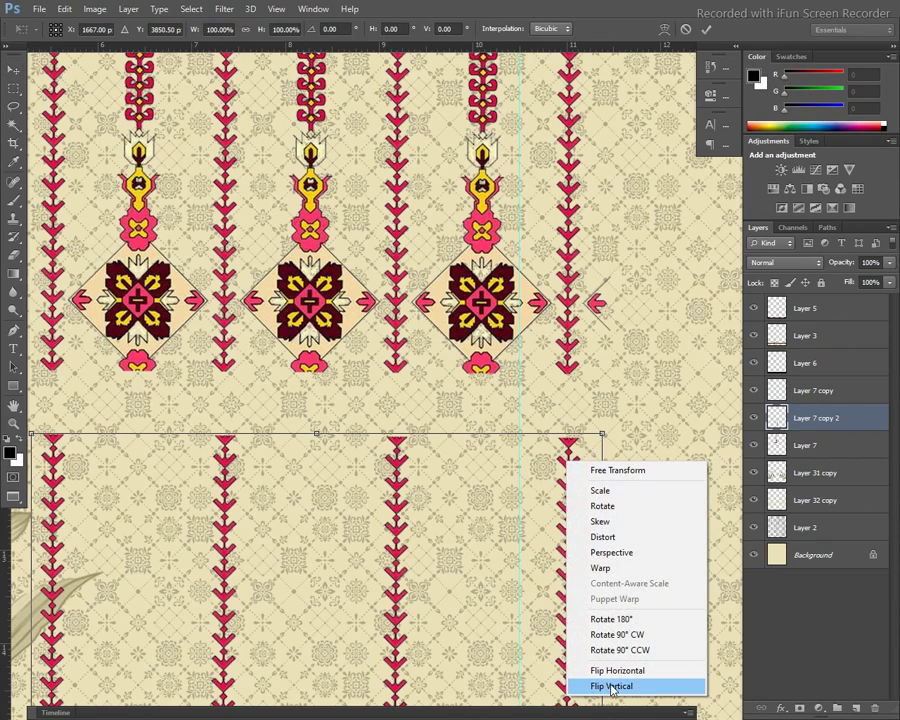
{"action": "left_click", "coordinate": [611, 686]}
{"action": "key", "text": "Return"}
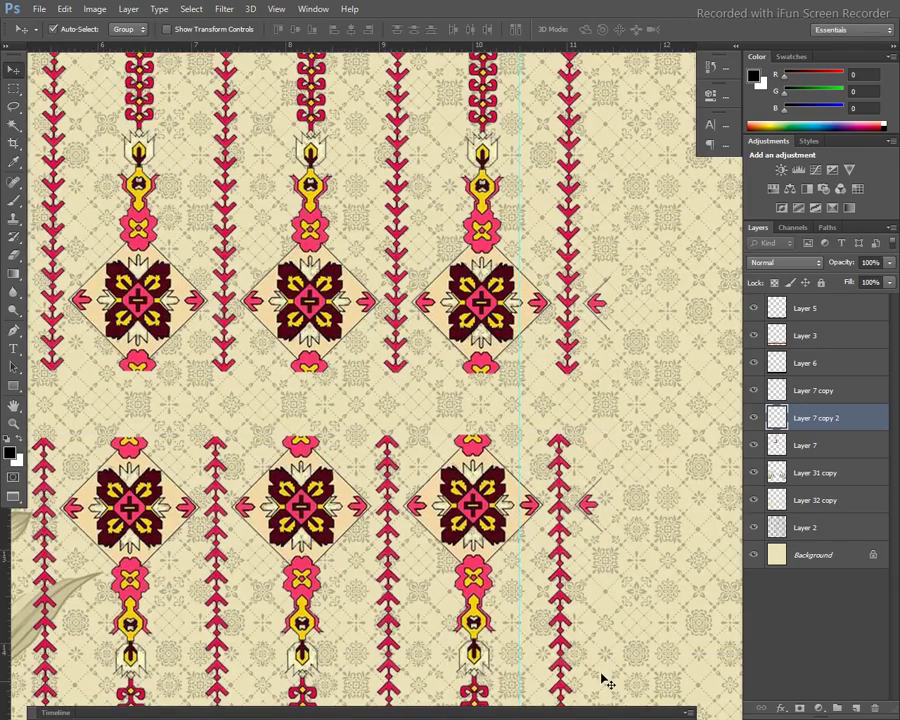
{"action": "mouse_move", "coordinate": [486, 502]}
{"action": "left_mouse_down"}
{"action": "mouse_move", "coordinate": [506, 424]}
{"action": "mouse_move", "coordinate": [497, 442]}
{"action": "left_mouse_up"}
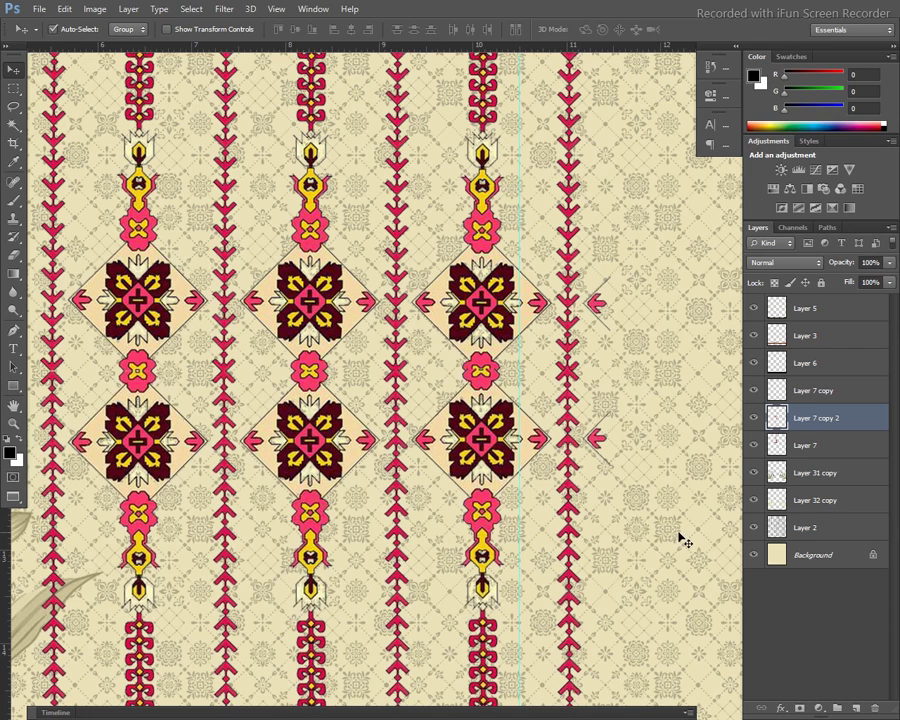
{"action": "key", "text": "Delete"}
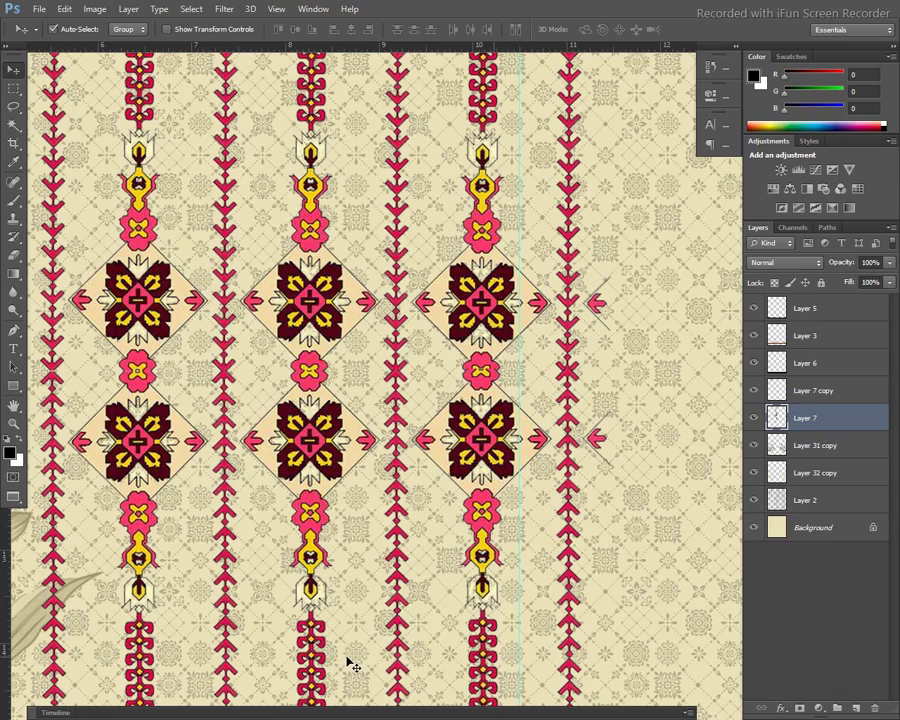
{"action": "key", "text": "ctrl+minus"}
{"action": "key", "text": "ctrl+minus"}
{"action": "key", "text": "ctrl+minus"}
{"action": "key", "text": "ctrl+minus"}
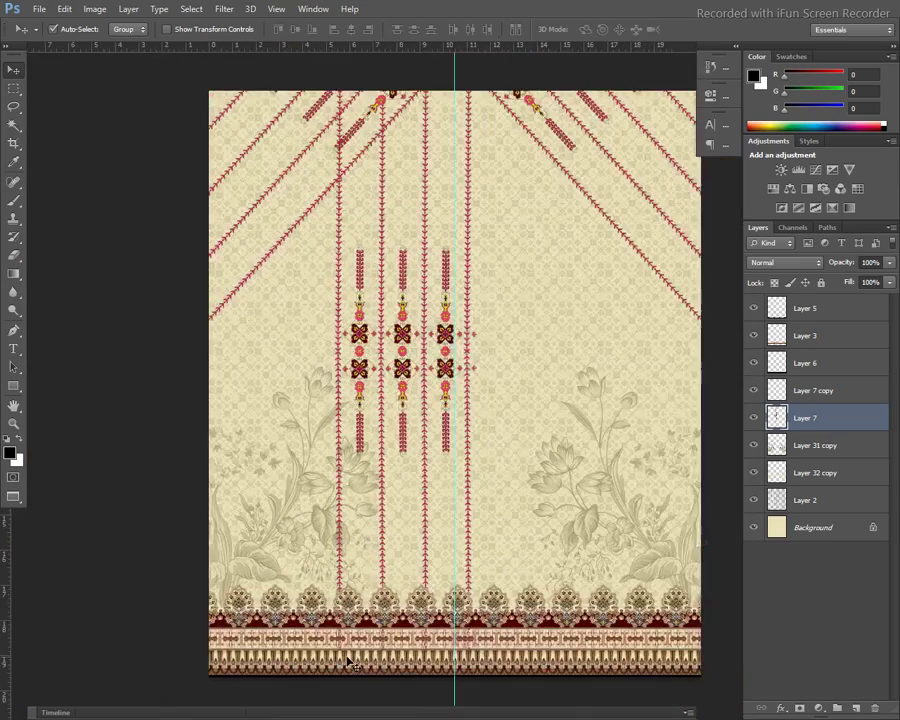
Rotate the merged Layer 7 motif stripes to 42.5°
{"action": "key", "text": "ctrl+t"}
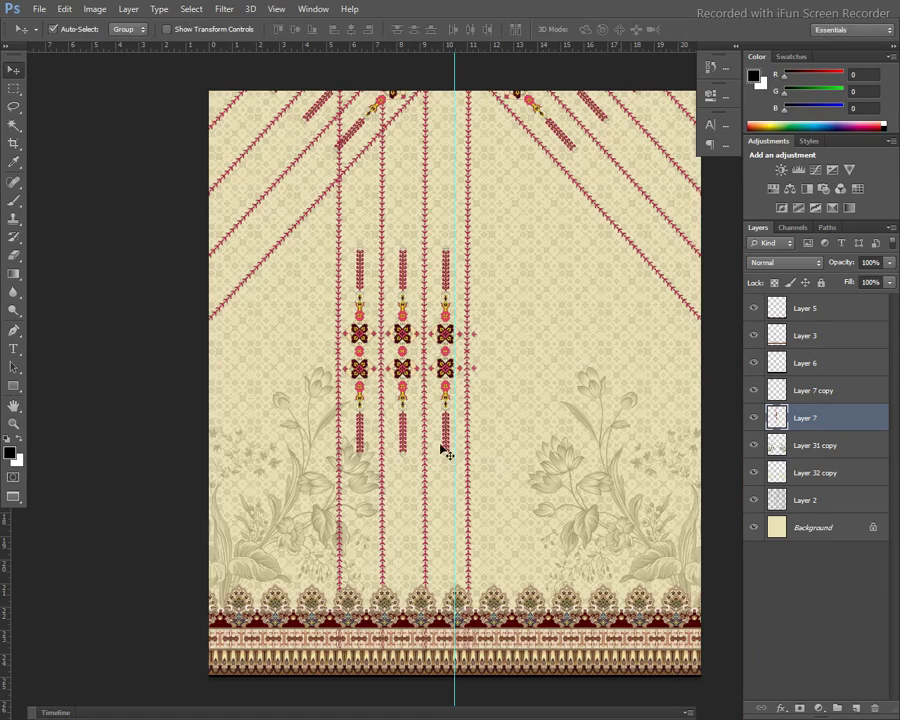
{"action": "left_click_drag", "start_coordinate": [626, 406], "coordinate": [536, 471]}
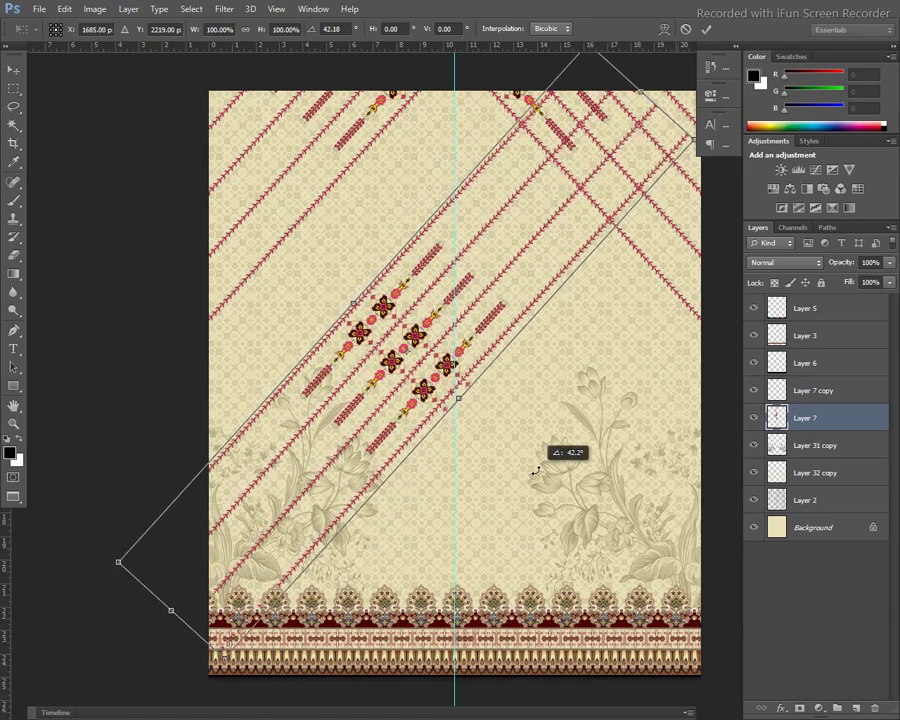
{"action": "left_click_drag", "start_coordinate": [536, 471], "coordinate": [530, 470]}
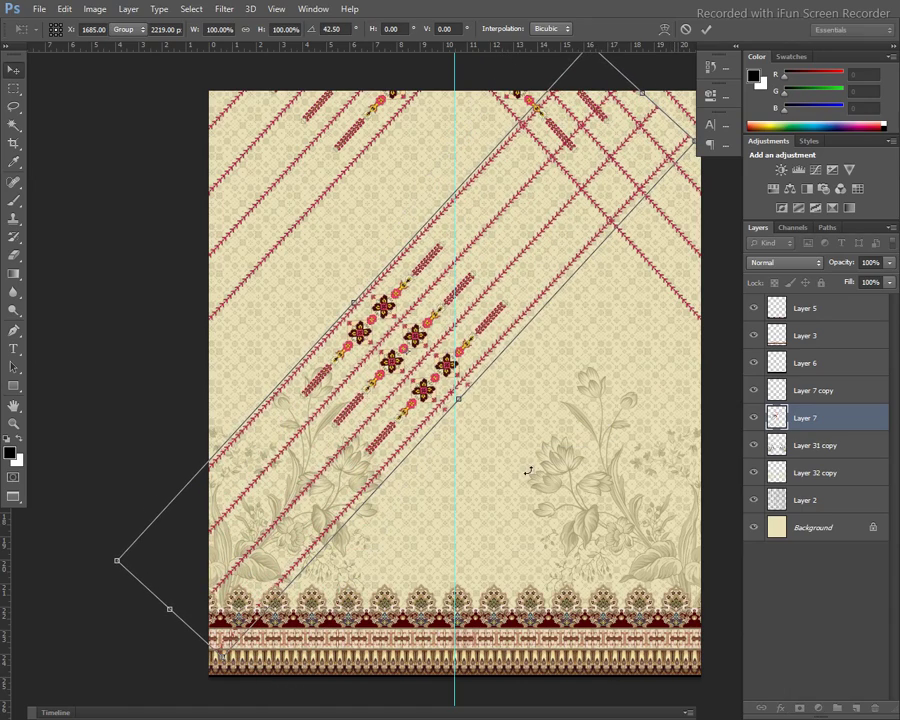
{"action": "left_click", "coordinate": [381, 320]}
{"action": "left_click", "coordinate": [383, 320]}
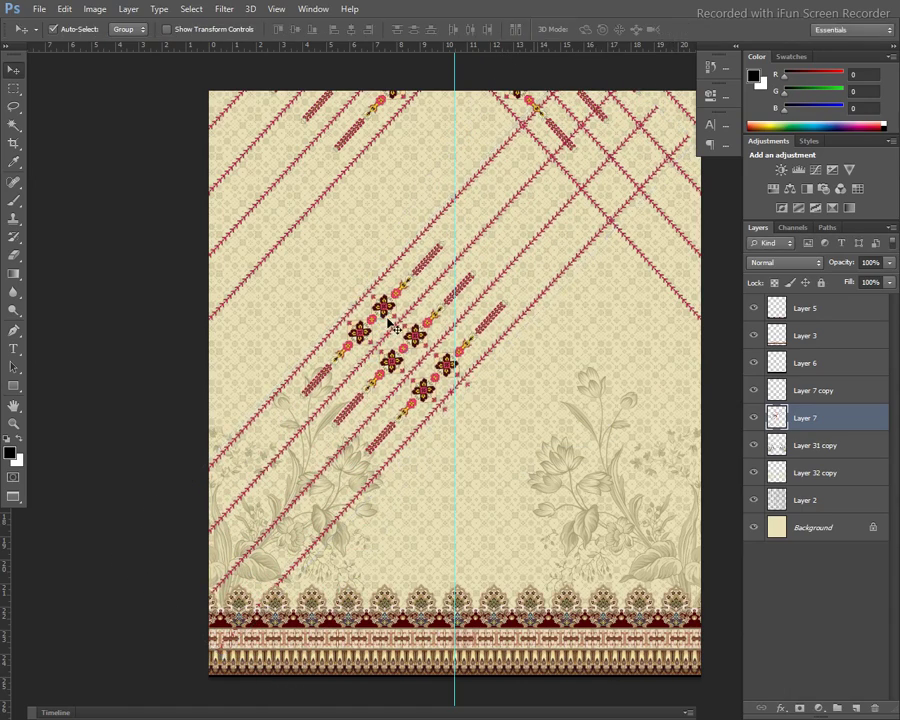
Place the diagonal motif band on the upper left, parallel to the chevron lines
{"action": "mouse_move", "coordinate": [388, 320]}
{"action": "left_mouse_down"}
{"action": "mouse_move", "coordinate": [238, 357]}
{"action": "mouse_move", "coordinate": [286, 377]}
{"action": "mouse_move", "coordinate": [255, 359]}
{"action": "left_mouse_up"}
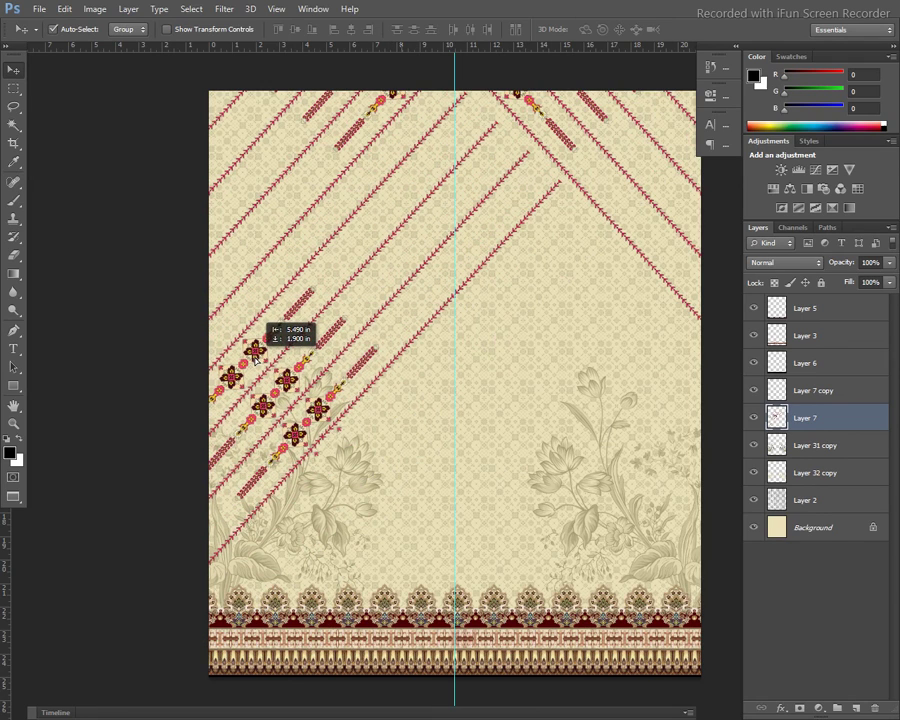
{"action": "left_click_drag", "start_coordinate": [281, 332], "coordinate": [360, 256]}
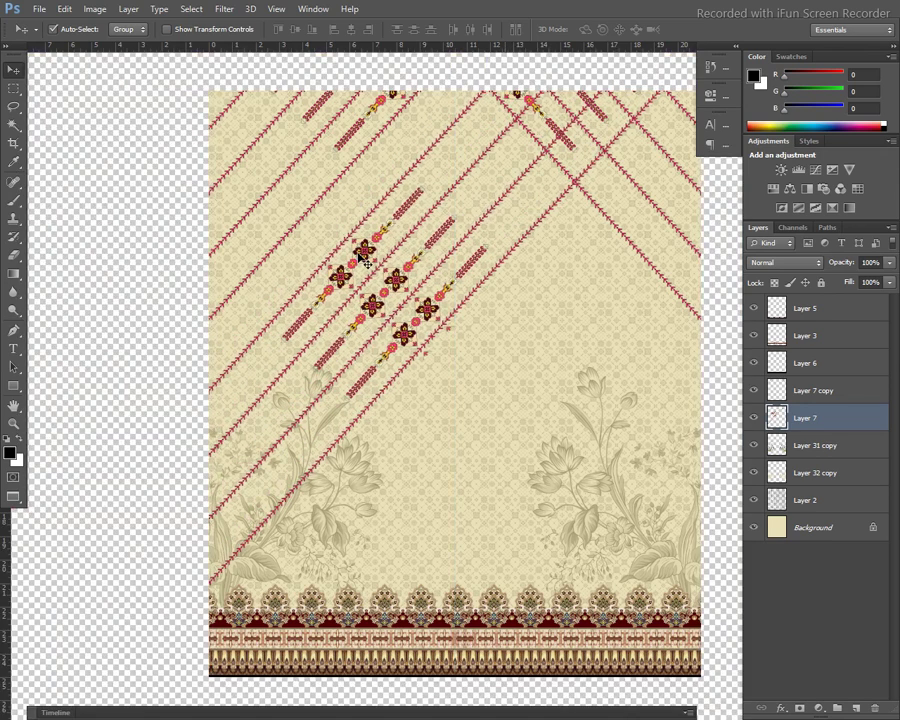
{"action": "key", "text": "Left"}
{"action": "key", "text": "Left"}
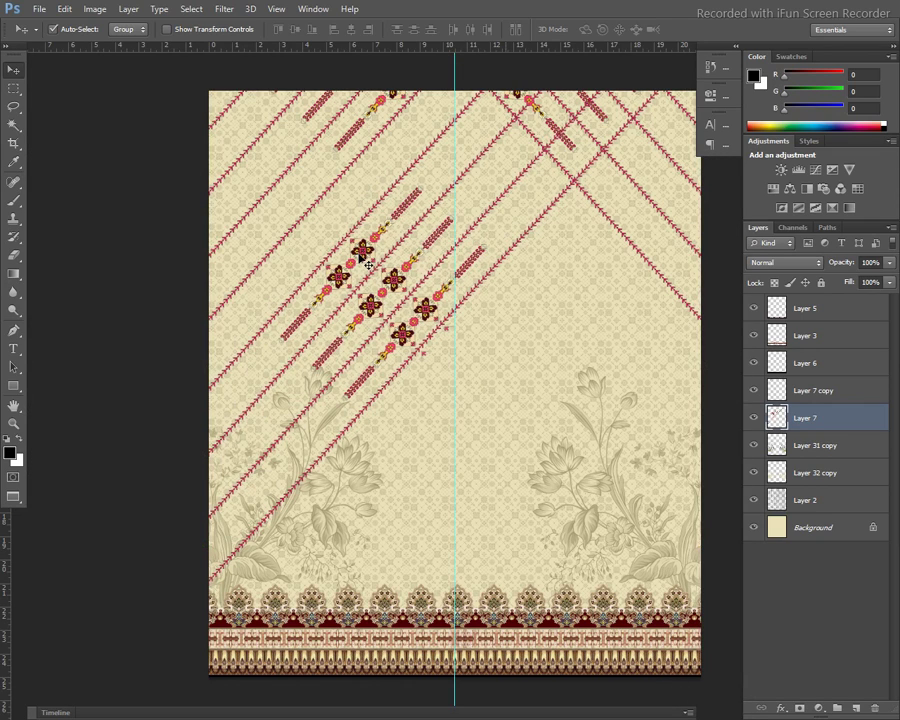
{"action": "key", "text": "Left"}
{"action": "key", "text": "Left"}
{"action": "key", "text": "Left"}
{"action": "key", "text": "Left"}
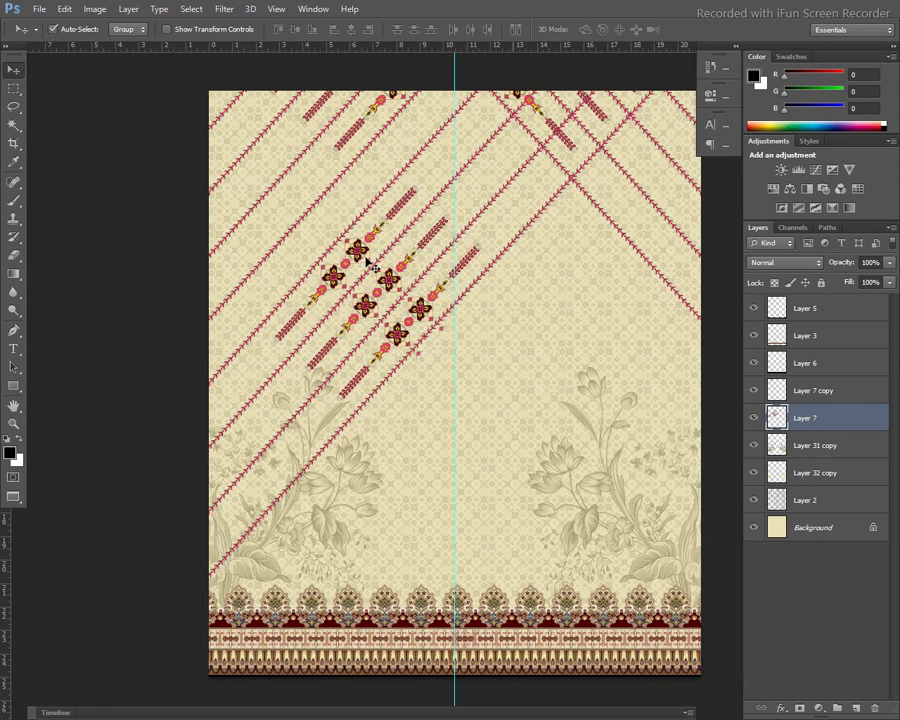
{"action": "key", "text": "Left"}
{"action": "key", "text": "Left"}
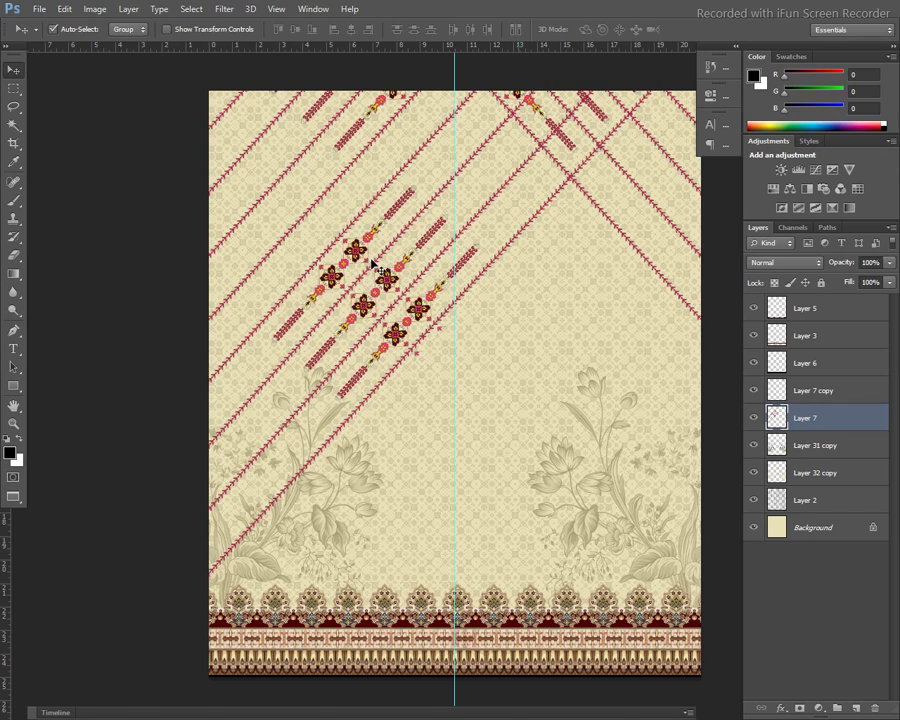
{"action": "key", "text": "m"}
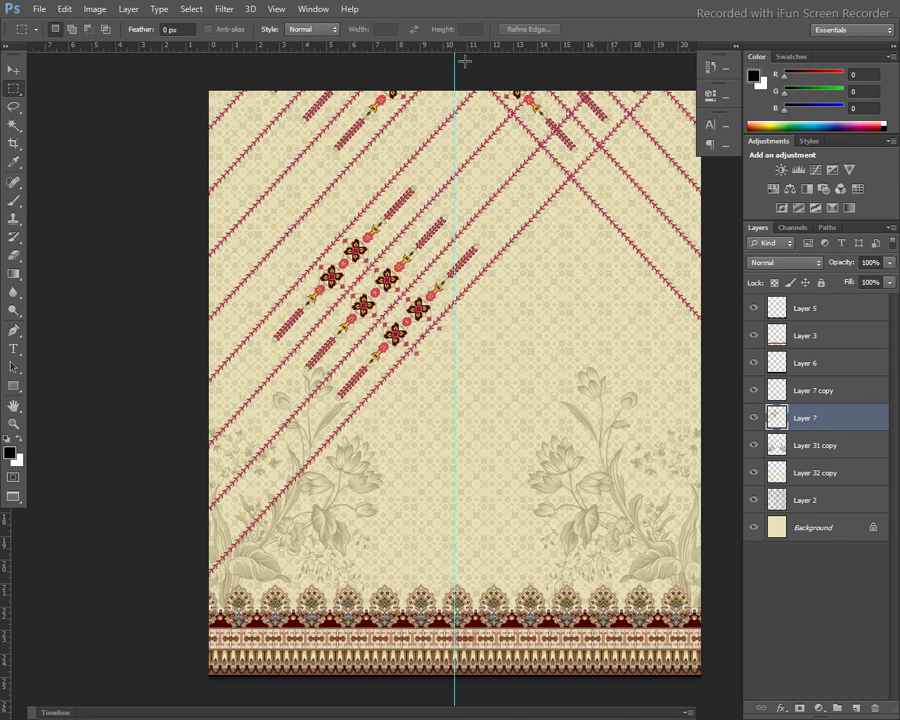
Erase the motif stripes that cross into the right half of the canvas
{"action": "left_click_drag", "start_coordinate": [455, 94], "coordinate": [728, 586]}
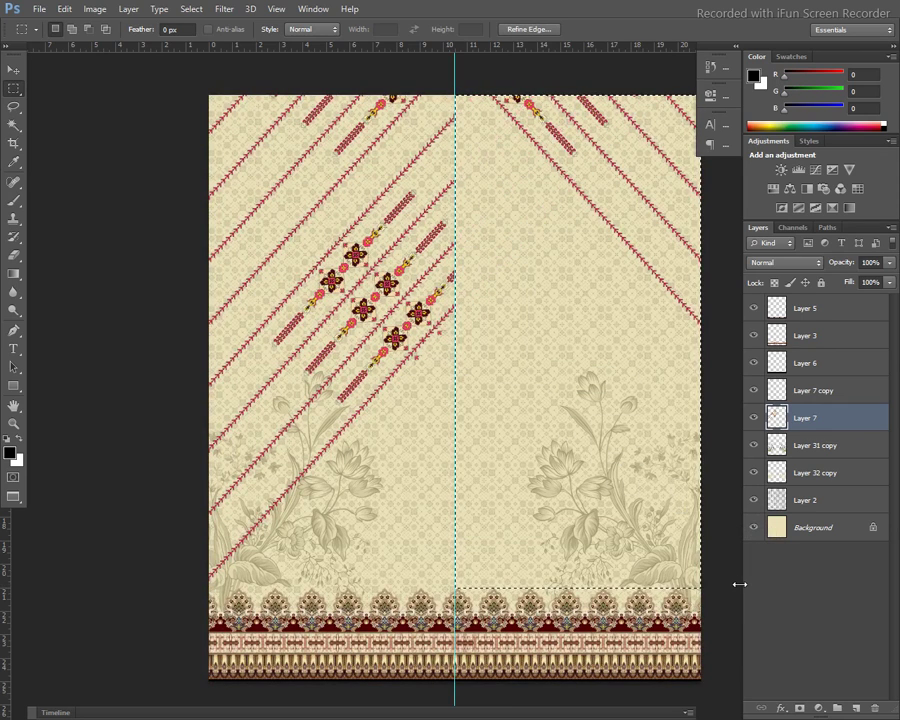
{"action": "key", "text": "Delete"}
{"action": "key", "text": "ctrl+d"}
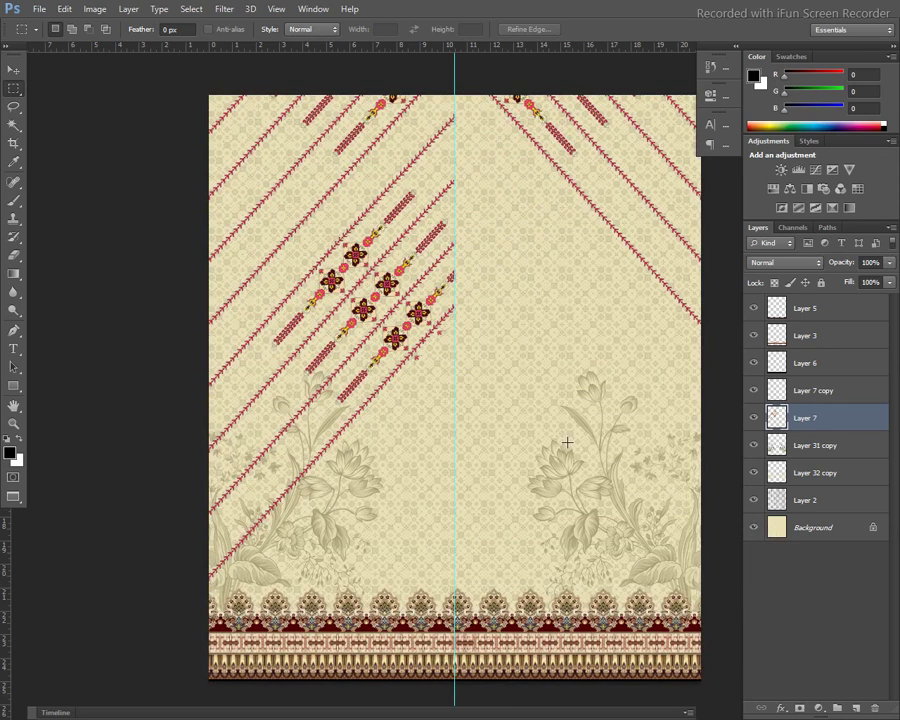
Mirror the diagonal motif band onto the right half to form a chevron
{"action": "key", "text": "ctrl+a"}
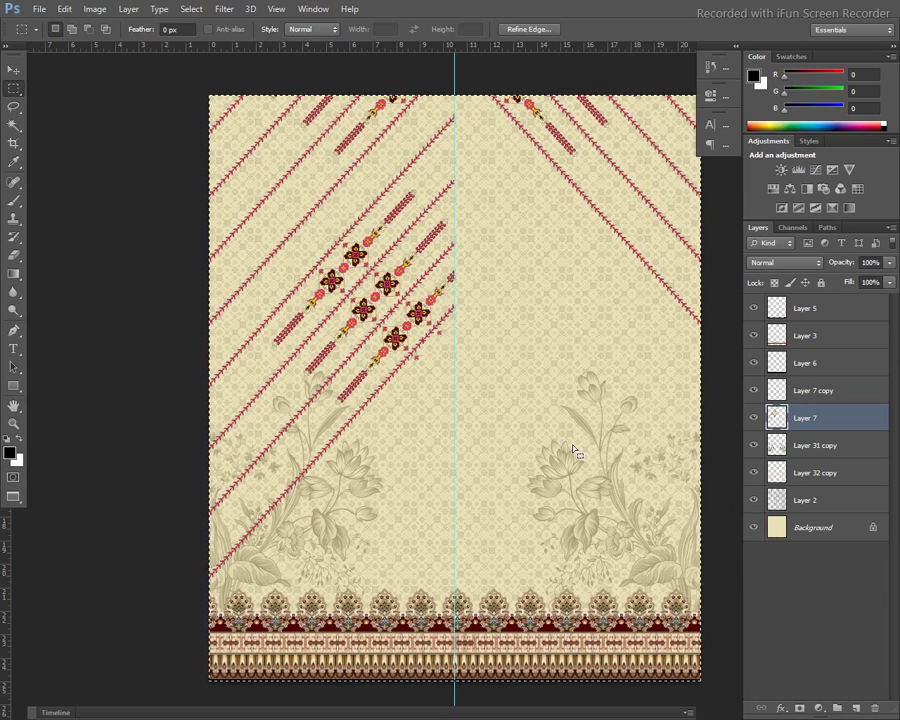
{"action": "key", "text": "alt+e"}
{"action": "key", "text": "a"}
{"action": "key", "text": "Return"}
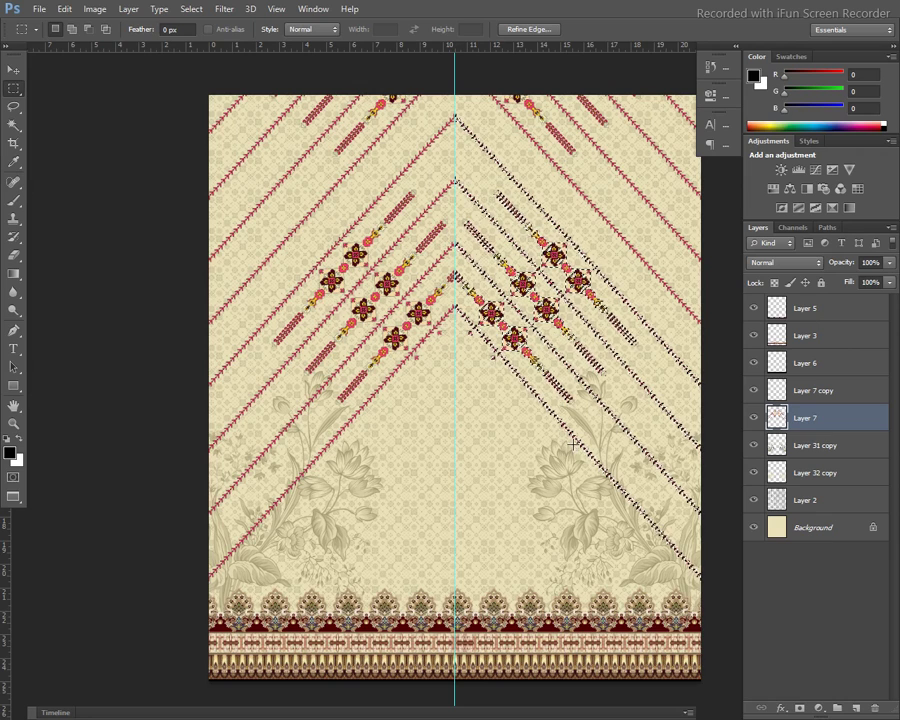
{"action": "key", "text": "ctrl+d"}
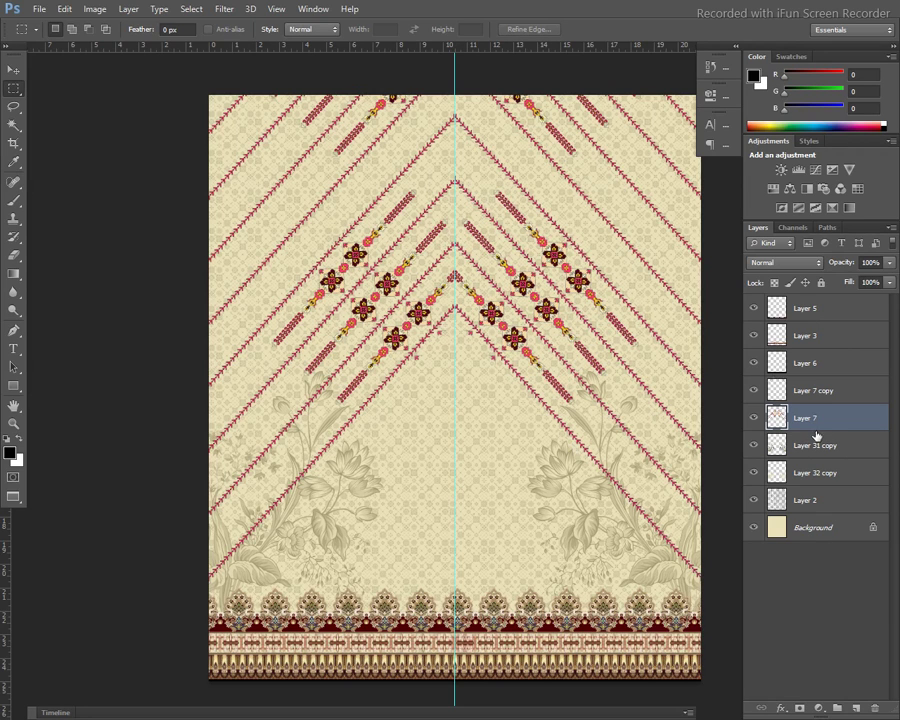
Trial-move Layer 7 and Layer 31 copy below Layer 32 copy, then undo and check floral layers
{"action": "left_click", "coordinate": [753, 391]}
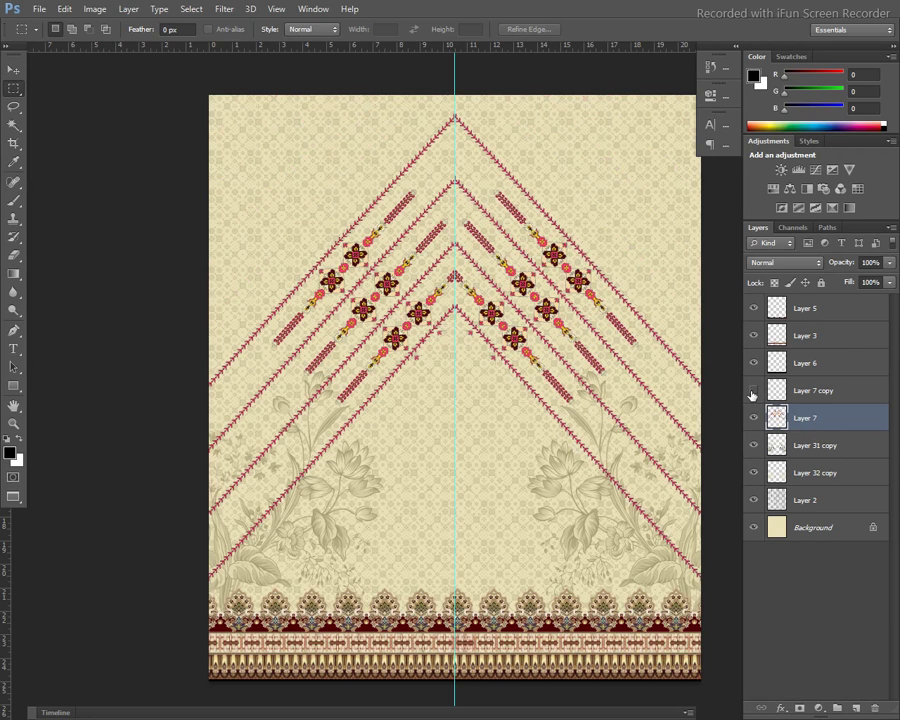
{"action": "left_click", "coordinate": [818, 446], "text": "ctrl"}
{"action": "left_click_drag", "start_coordinate": [818, 446], "coordinate": [826, 486]}
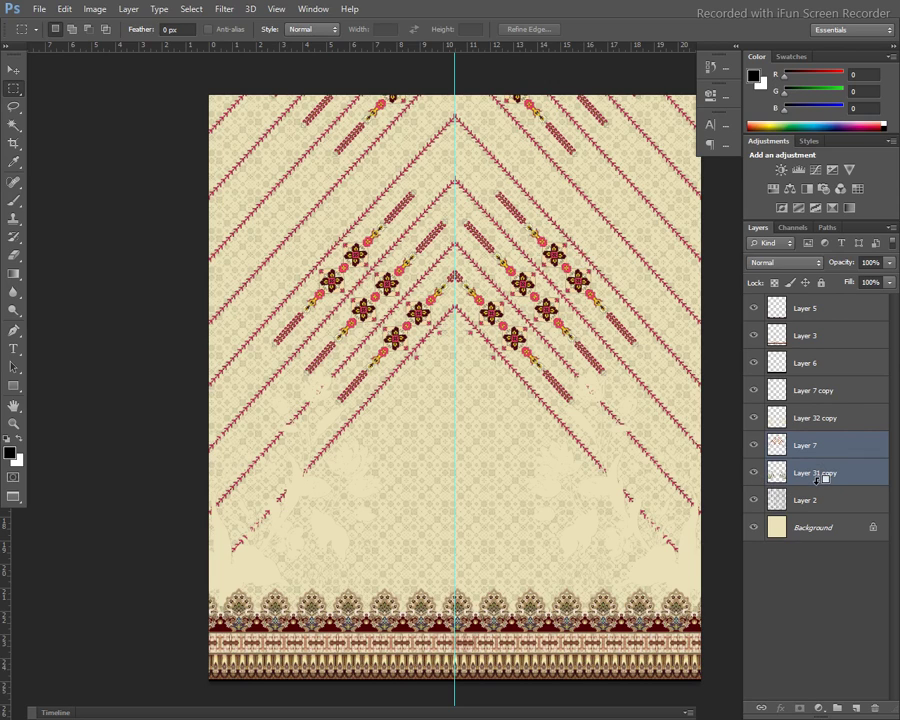
{"action": "key", "text": "ctrl+z"}
{"action": "left_click", "coordinate": [755, 447]}
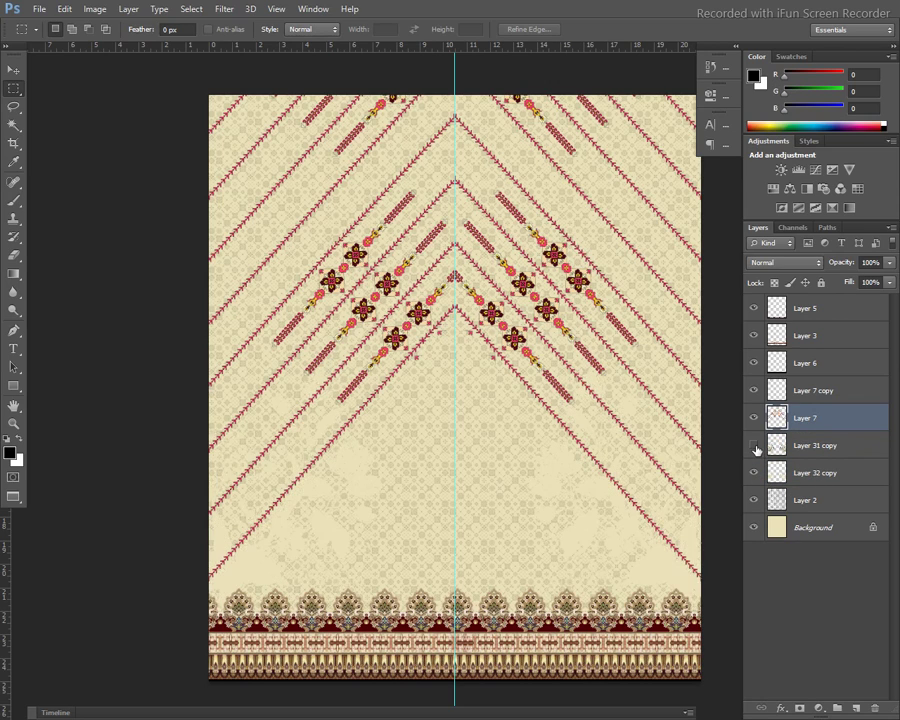
{"action": "left_click", "coordinate": [755, 447]}
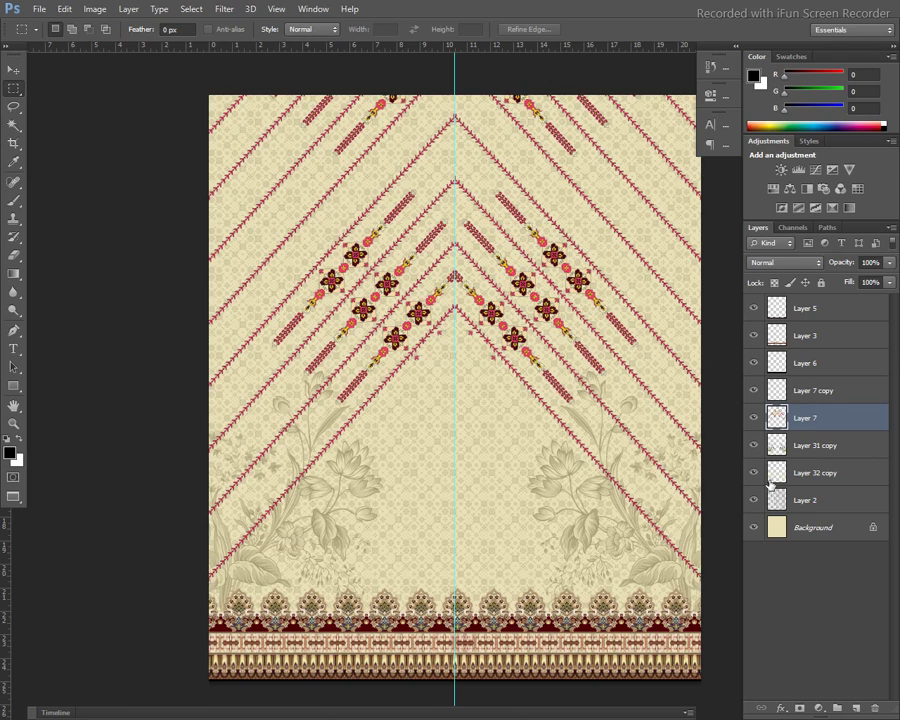
{"action": "left_click", "coordinate": [808, 457]}
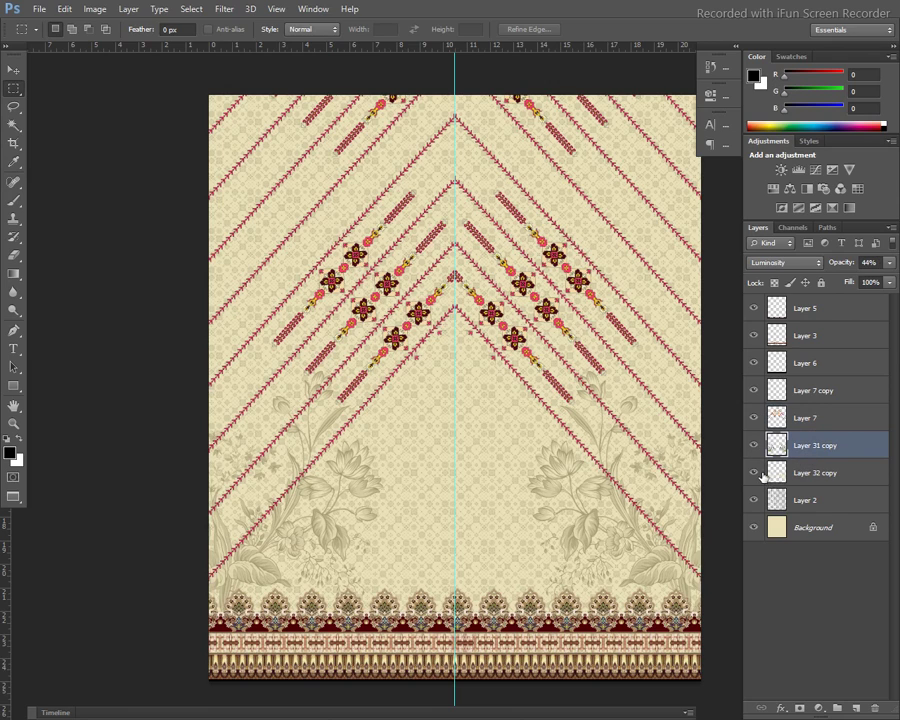
{"action": "left_click", "coordinate": [758, 474]}
Move Layer 7 copy and Layer 7 below the floral layers and preview full screen
{"action": "left_click", "coordinate": [808, 391]}
{"action": "left_click", "coordinate": [753, 392]}
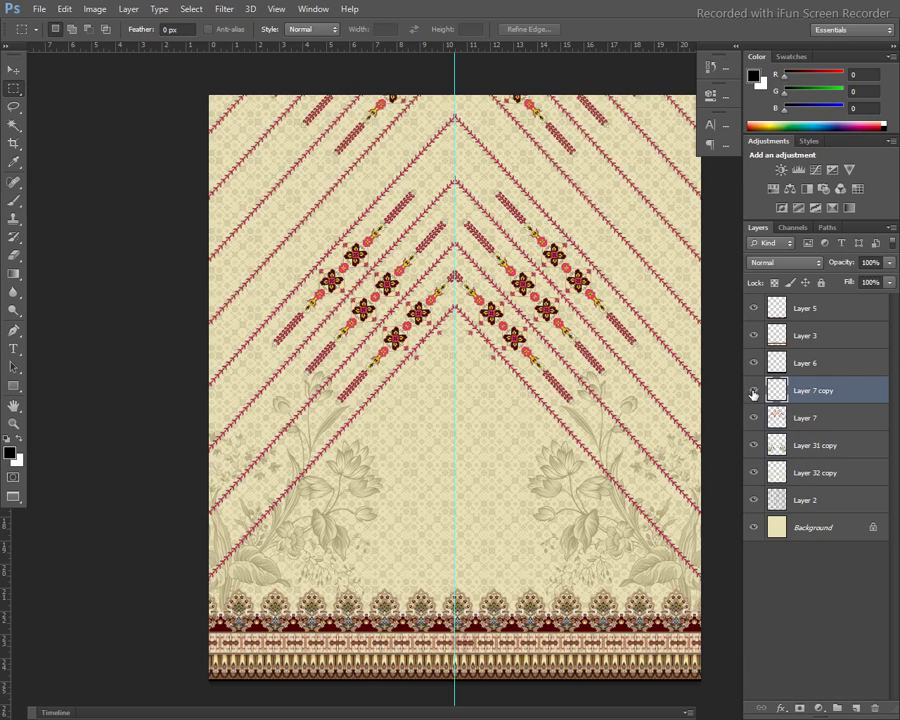
{"action": "left_click", "coordinate": [800, 418], "text": "shift"}
{"action": "mouse_move", "coordinate": [805, 410]}
{"action": "left_mouse_down"}
{"action": "mouse_move", "coordinate": [820, 455]}
{"action": "mouse_move", "coordinate": [814, 467]}
{"action": "mouse_move", "coordinate": [822, 442]}
{"action": "mouse_move", "coordinate": [835, 469]}
{"action": "mouse_move", "coordinate": [828, 476]}
{"action": "left_mouse_up"}
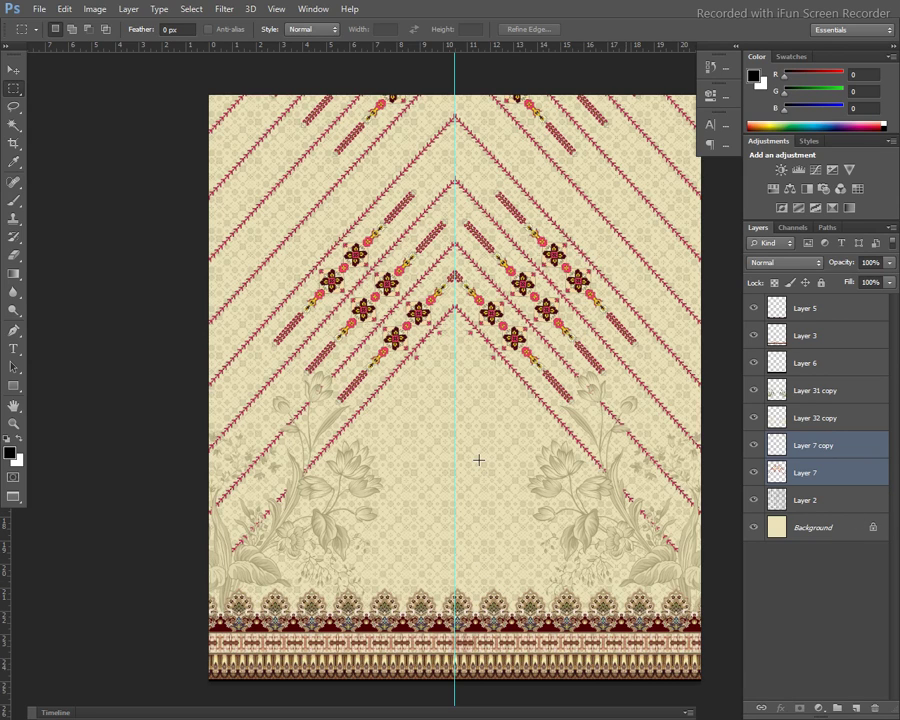
{"action": "key", "text": "f"}
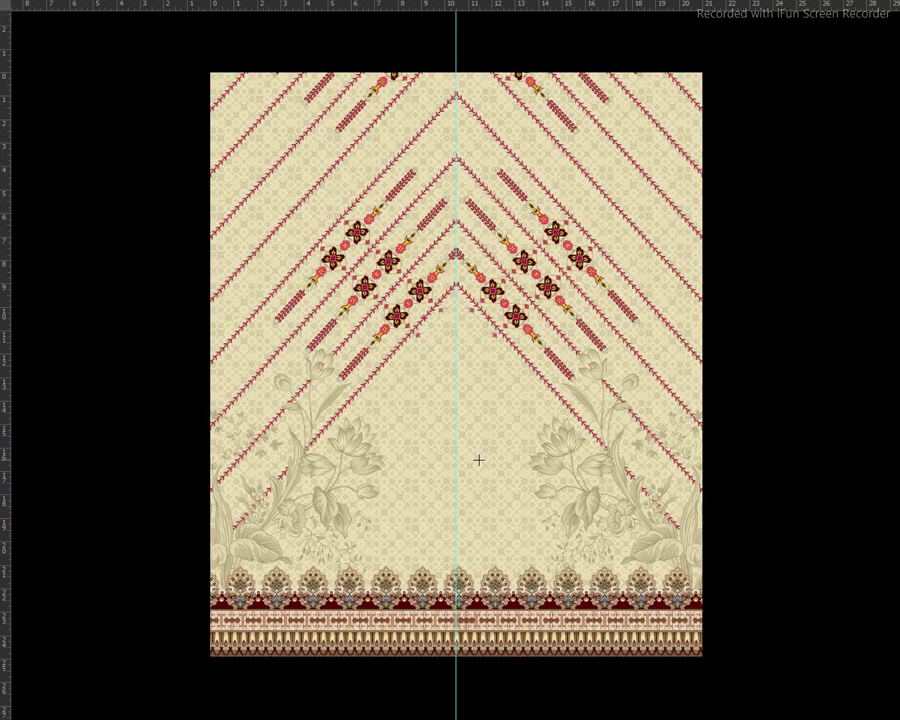
Drag Layer 23's pink peony bouquet from back.tif into the sleeve.tif canvas
{"action": "key", "text": "f"}
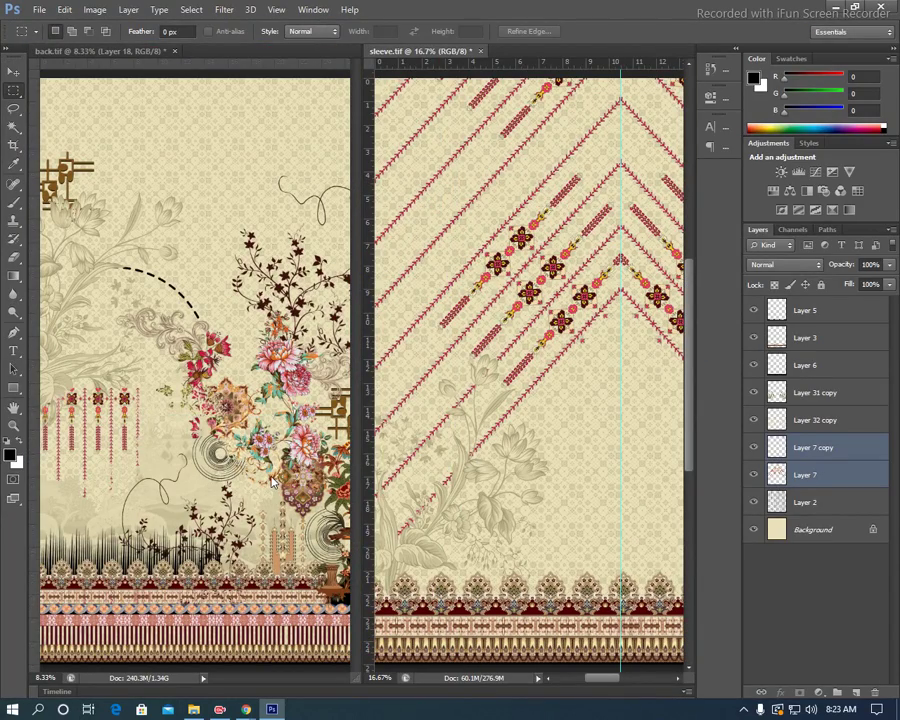
{"action": "key", "text": "v"}
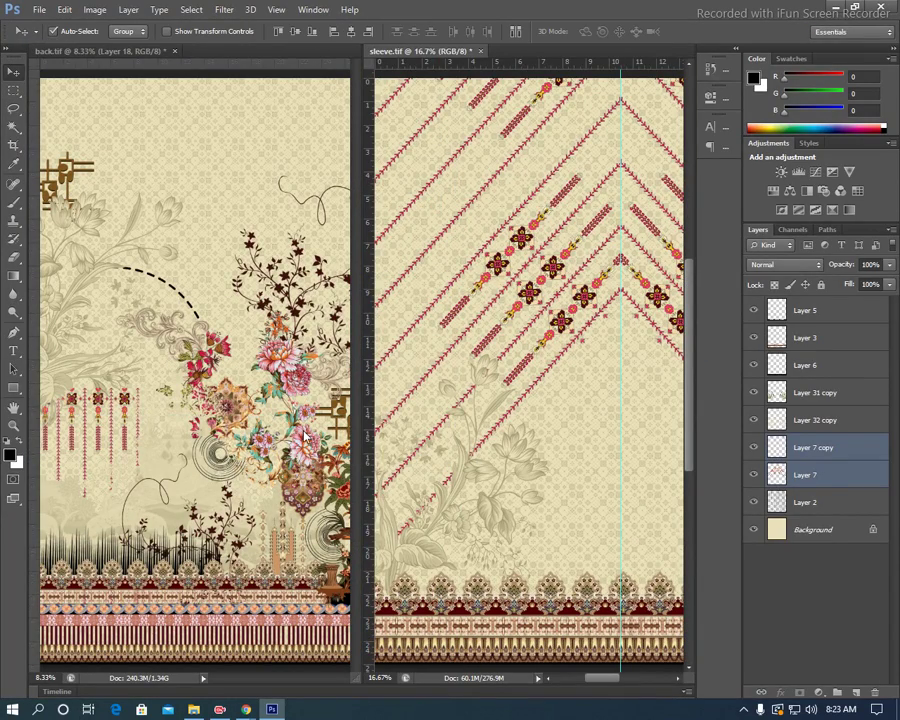
{"action": "left_click", "coordinate": [305, 437]}
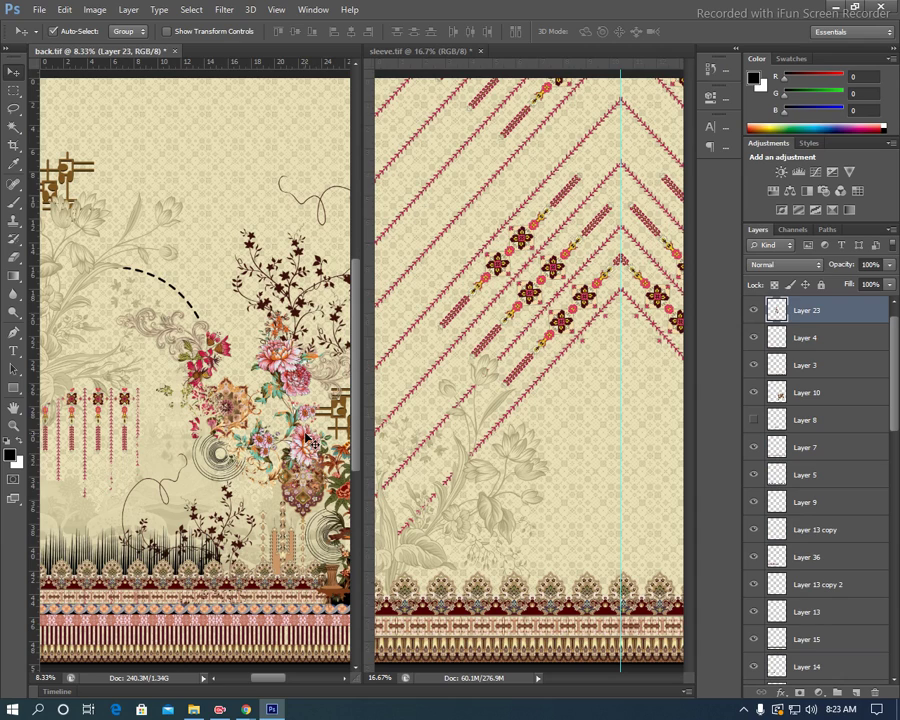
{"action": "left_click", "coordinate": [755, 311]}
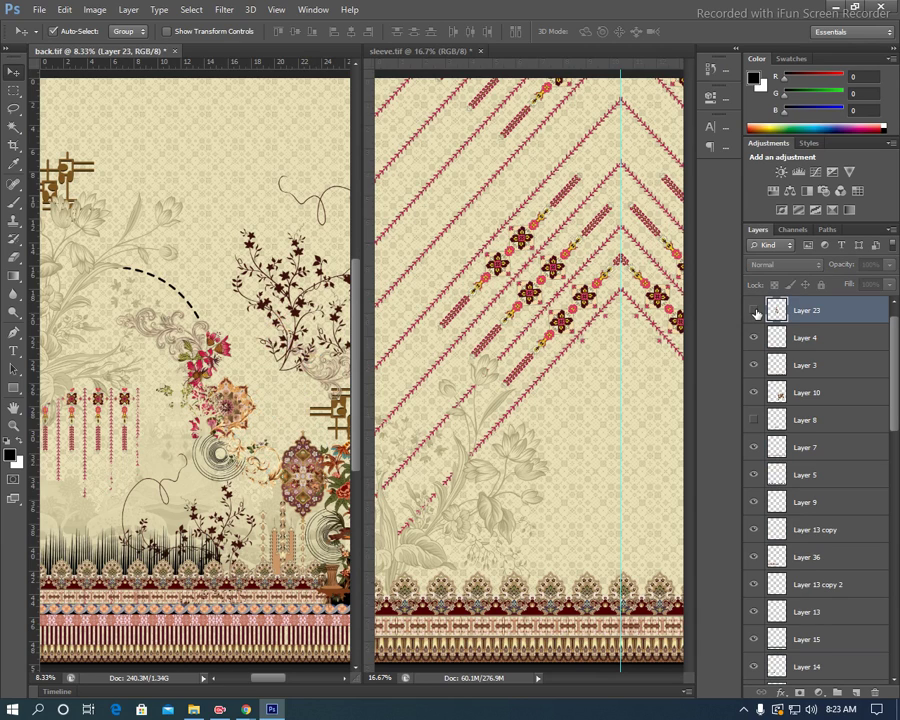
{"action": "left_click", "coordinate": [755, 311]}
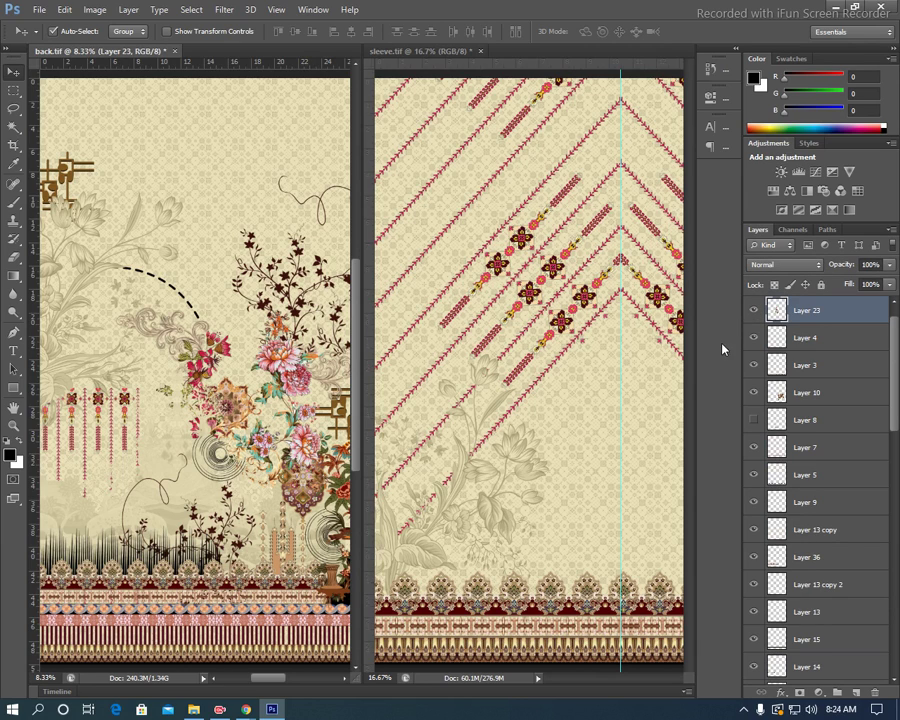
{"action": "left_click", "coordinate": [565, 183]}
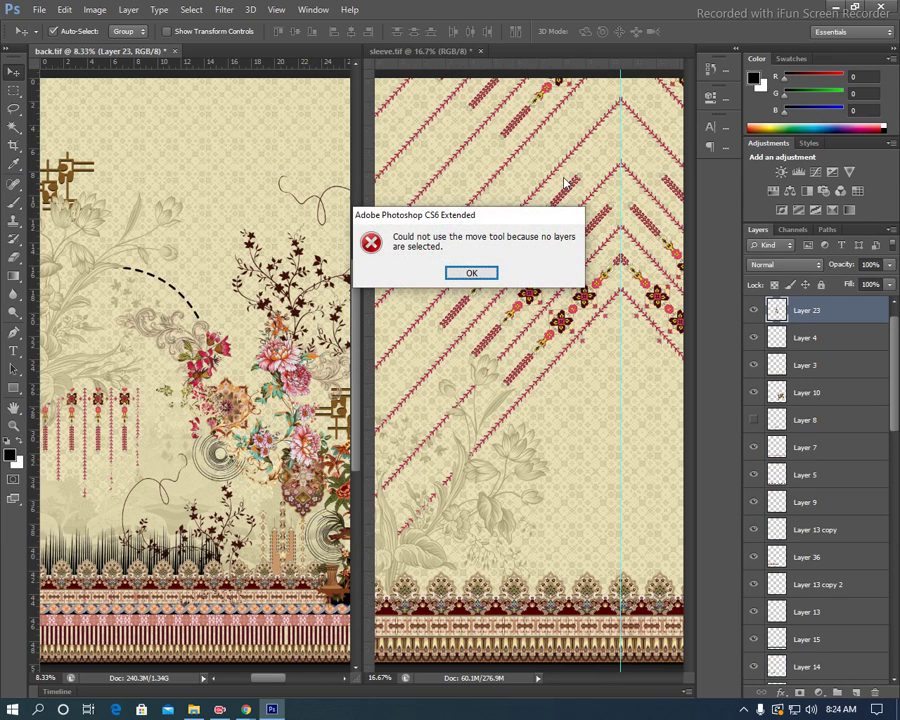
{"action": "left_click", "coordinate": [470, 274]}
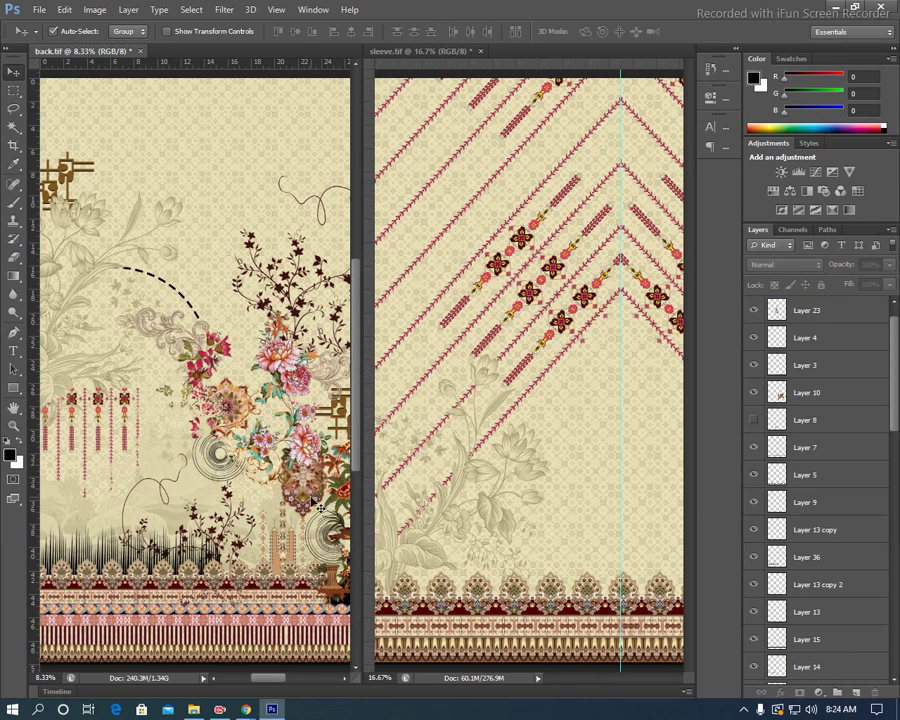
{"action": "left_click", "coordinate": [312, 447]}
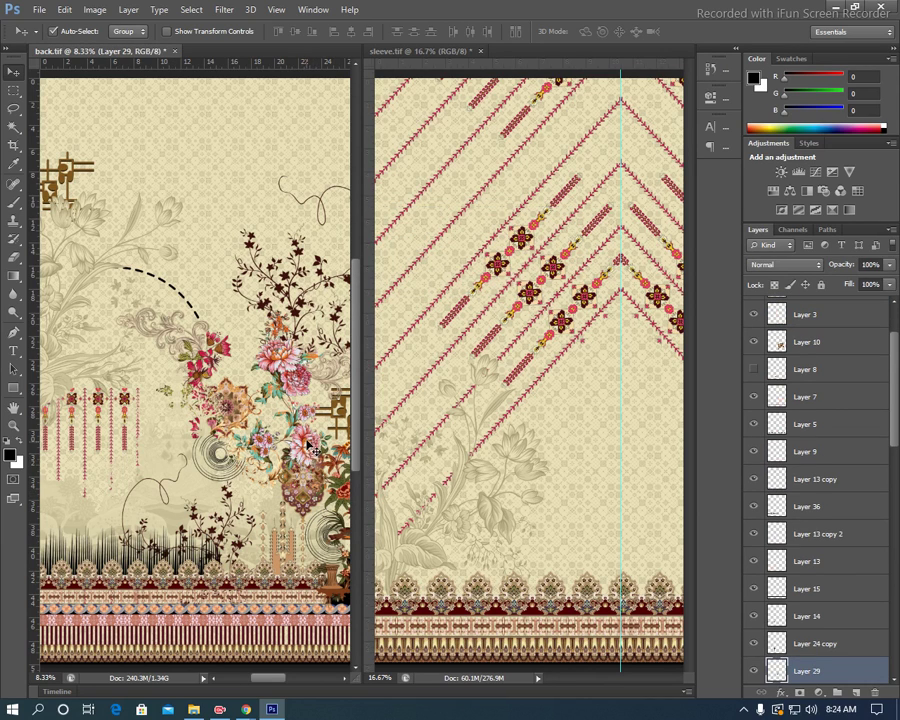
{"action": "left_click", "coordinate": [258, 455]}
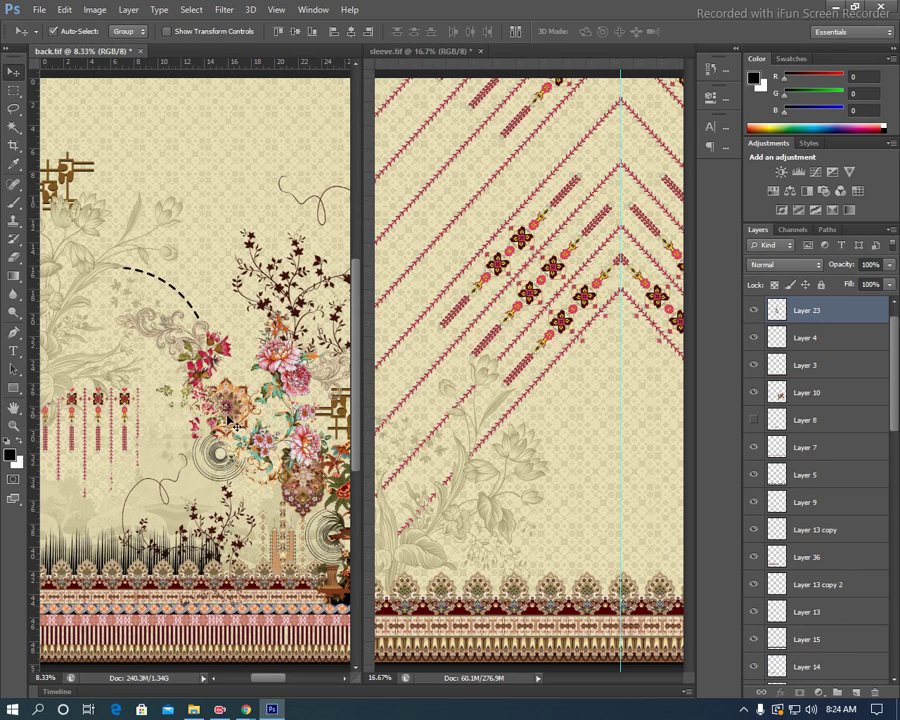
{"action": "left_click_drag", "start_coordinate": [840, 312], "coordinate": [615, 430]}
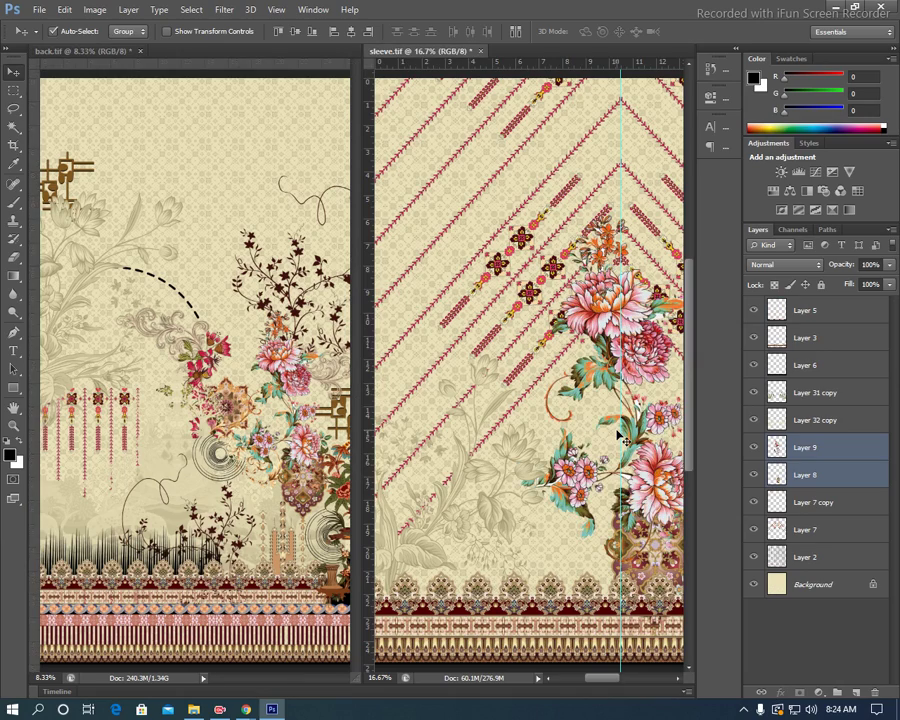
Scale the bouquet to about 66.5% and lower it toward the bottom border
{"action": "key", "text": "f"}
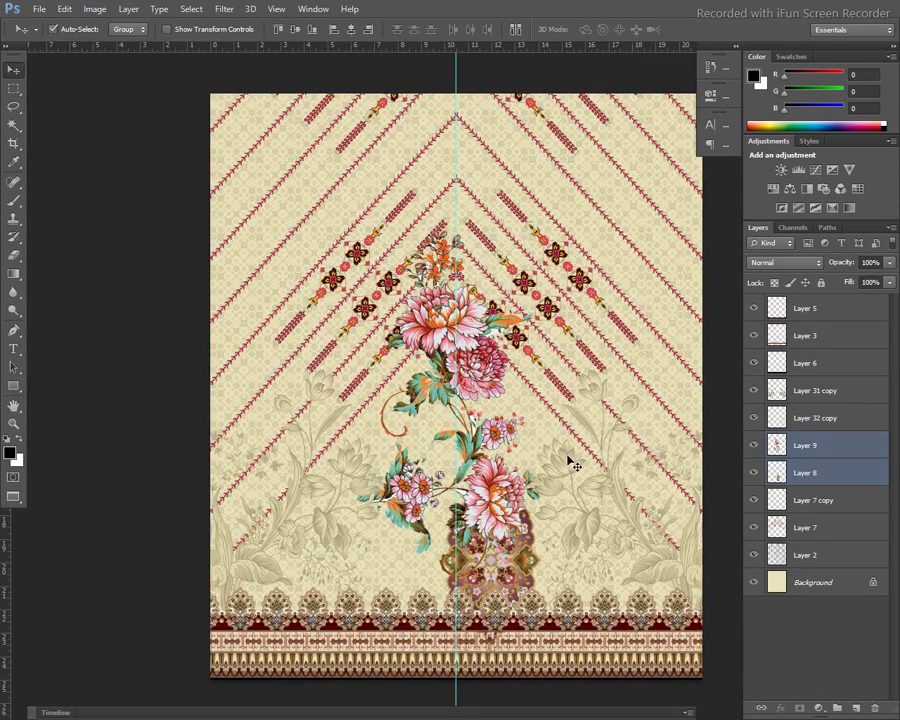
{"action": "key", "text": "ctrl+t"}
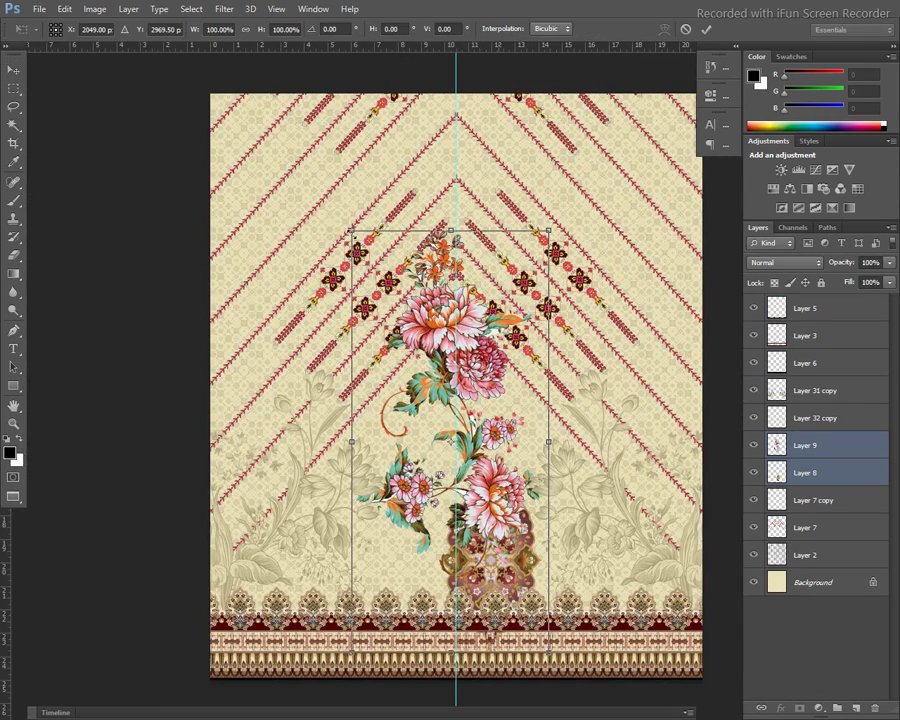
{"action": "left_click_drag", "start_coordinate": [351, 229], "coordinate": [376, 284]}
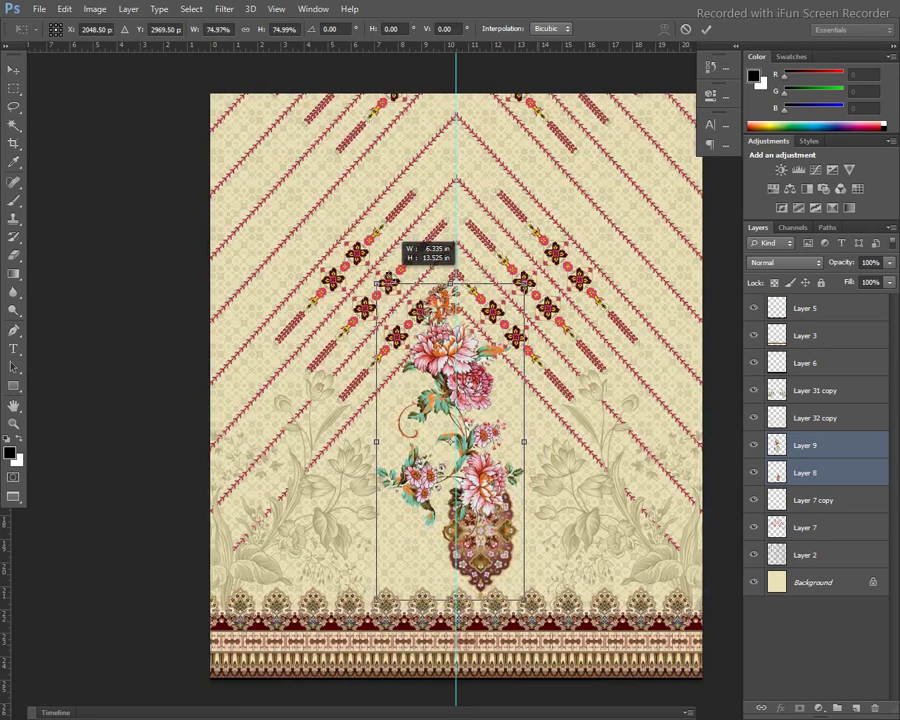
{"action": "left_click_drag", "start_coordinate": [376, 284], "coordinate": [385, 300]}
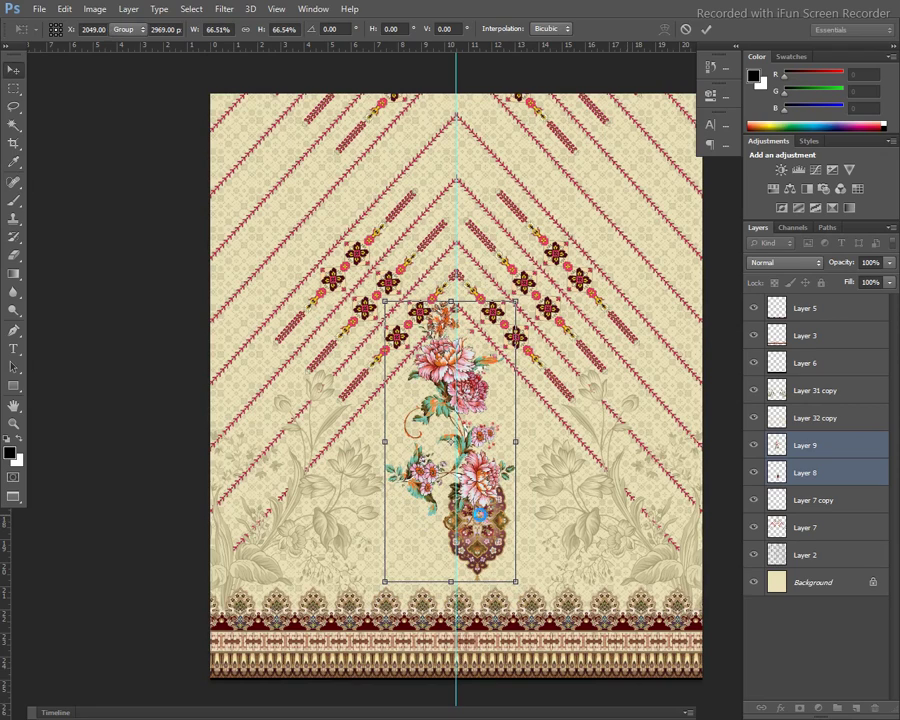
{"action": "key", "text": "Return"}
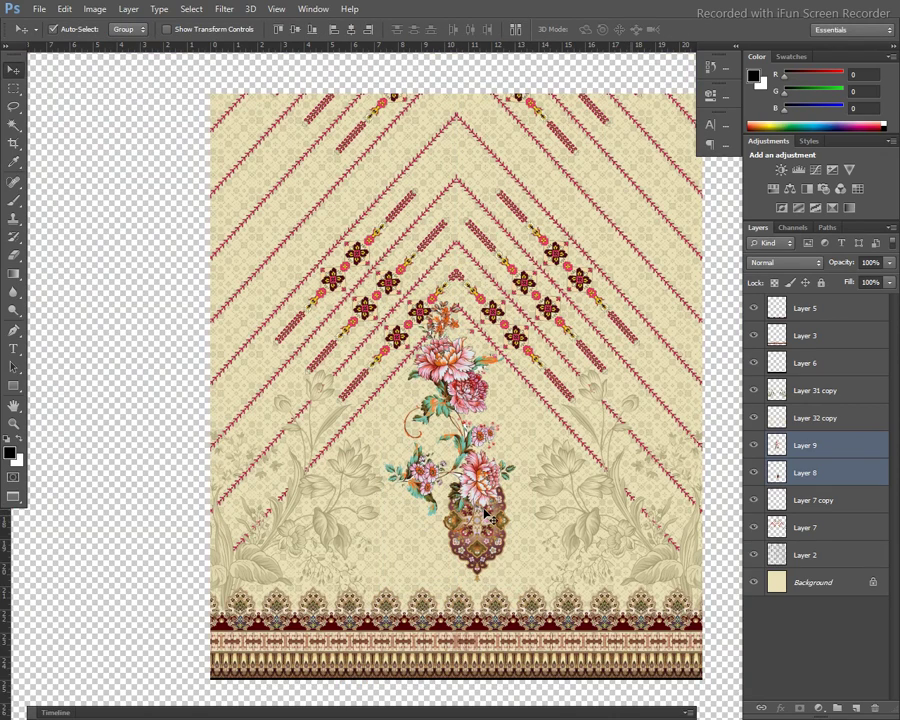
{"action": "left_click_drag", "start_coordinate": [483, 527], "coordinate": [510, 562]}
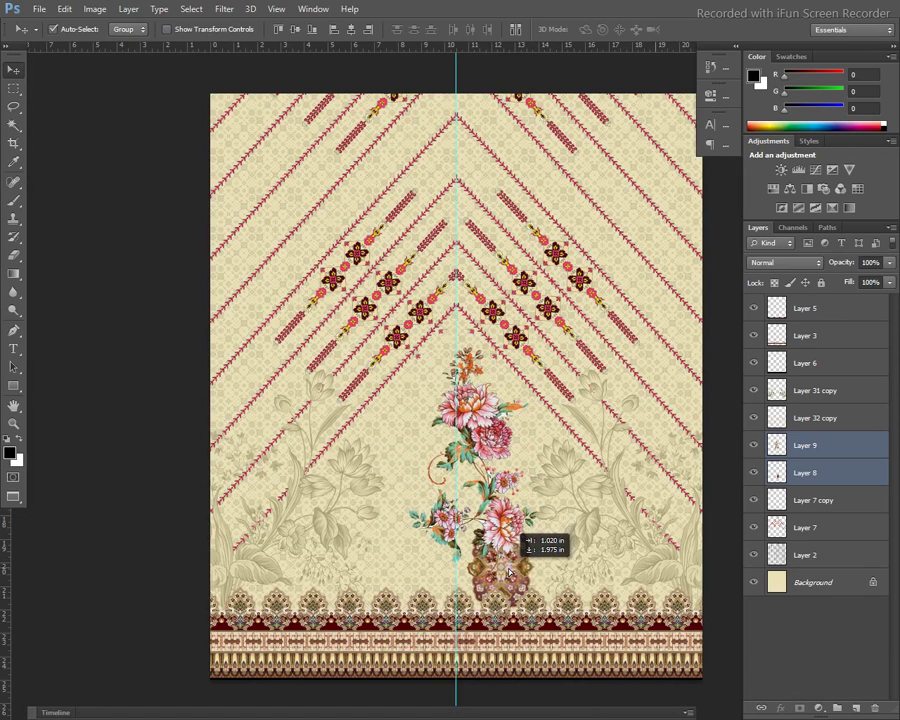
{"action": "left_click_drag", "start_coordinate": [510, 562], "coordinate": [507, 562]}
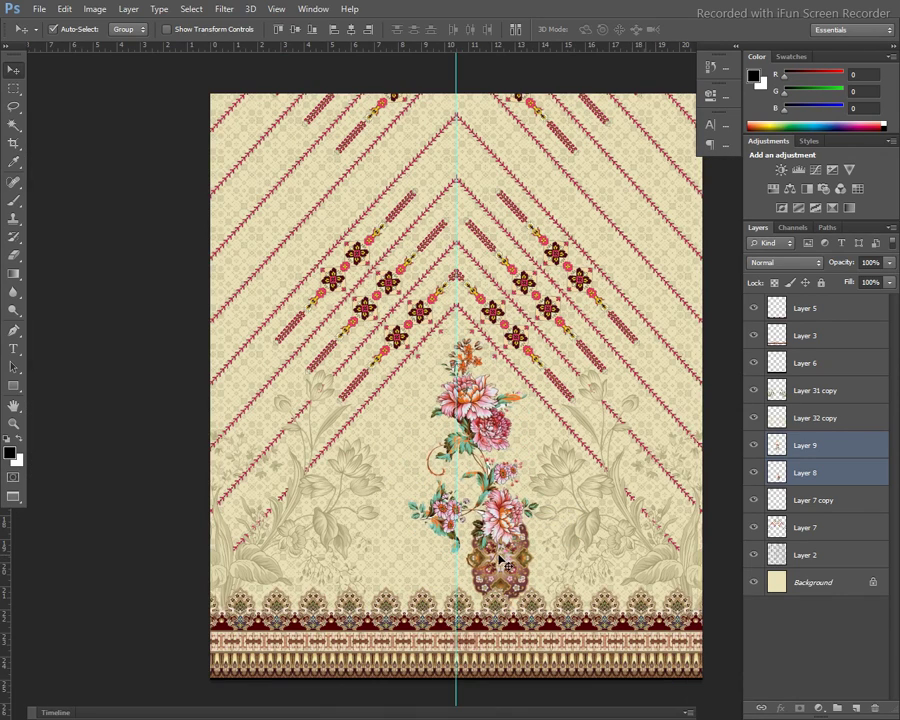
{"action": "key", "text": "ctrl+t"}
Flip the whole bouquet vertically and rotate it about 160°
{"action": "right_click", "coordinate": [497, 288]}
{"action": "left_click", "coordinate": [542, 511]}
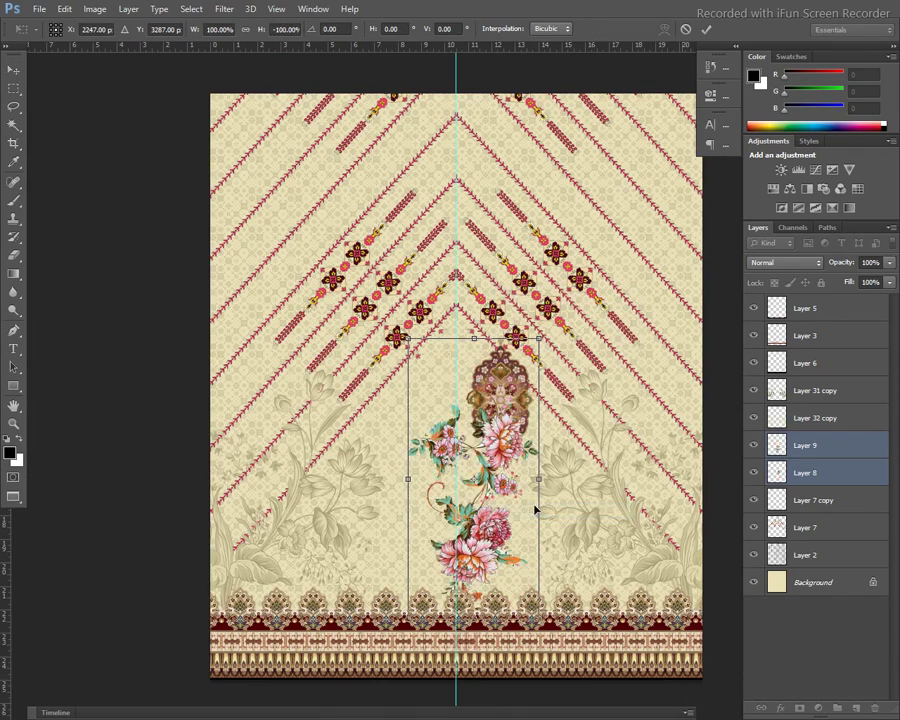
{"action": "mouse_move", "coordinate": [553, 326]}
{"action": "left_mouse_down"}
{"action": "mouse_move", "coordinate": [615, 347]}
{"action": "mouse_move", "coordinate": [604, 330]}
{"action": "left_mouse_up"}
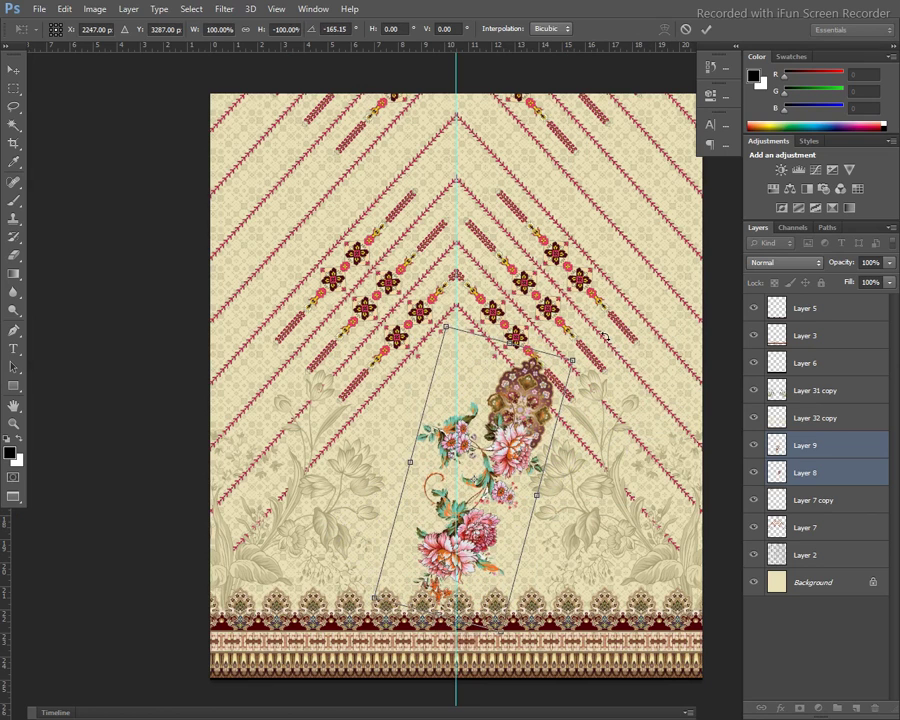
{"action": "key", "text": "Return"}
Flip the Layer 9 floral spray vertically and place it just right of the centre line
{"action": "left_click", "coordinate": [521, 465]}
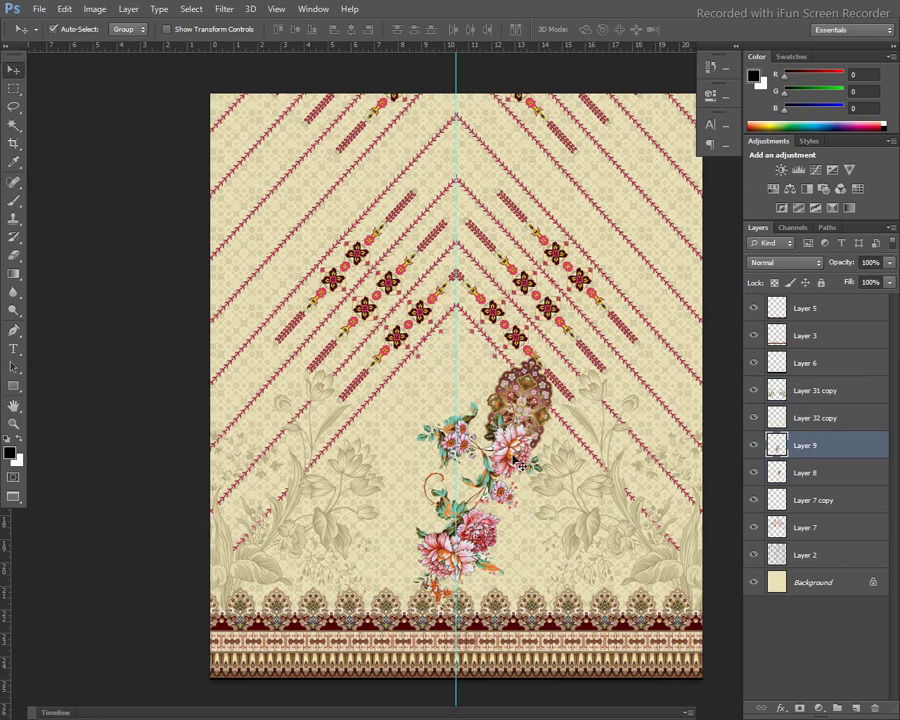
{"action": "key", "text": "ctrl+t"}
{"action": "right_click", "coordinate": [506, 457]}
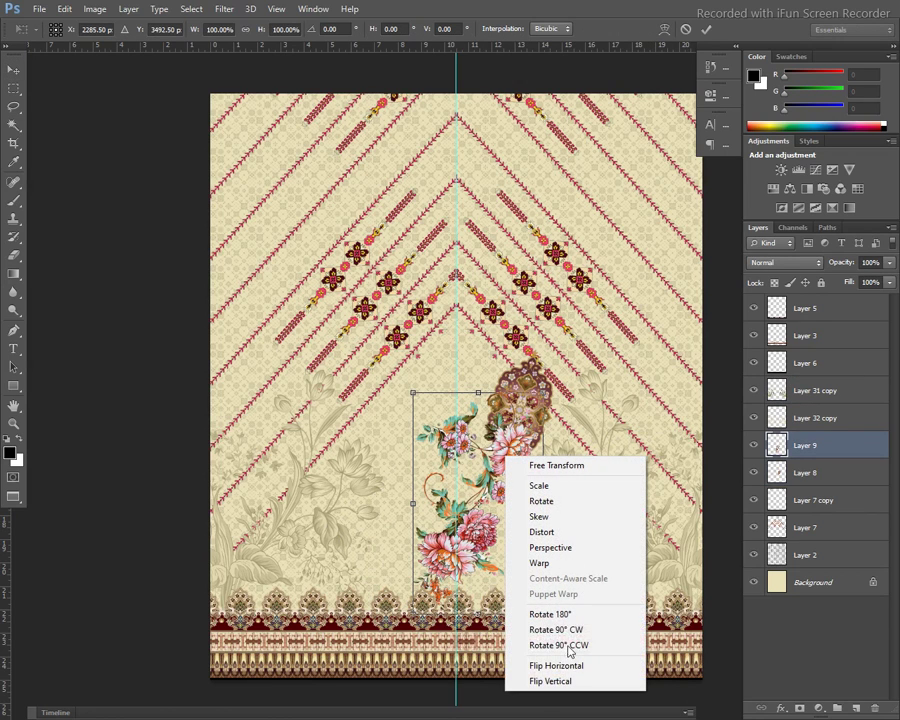
{"action": "left_click", "coordinate": [556, 681]}
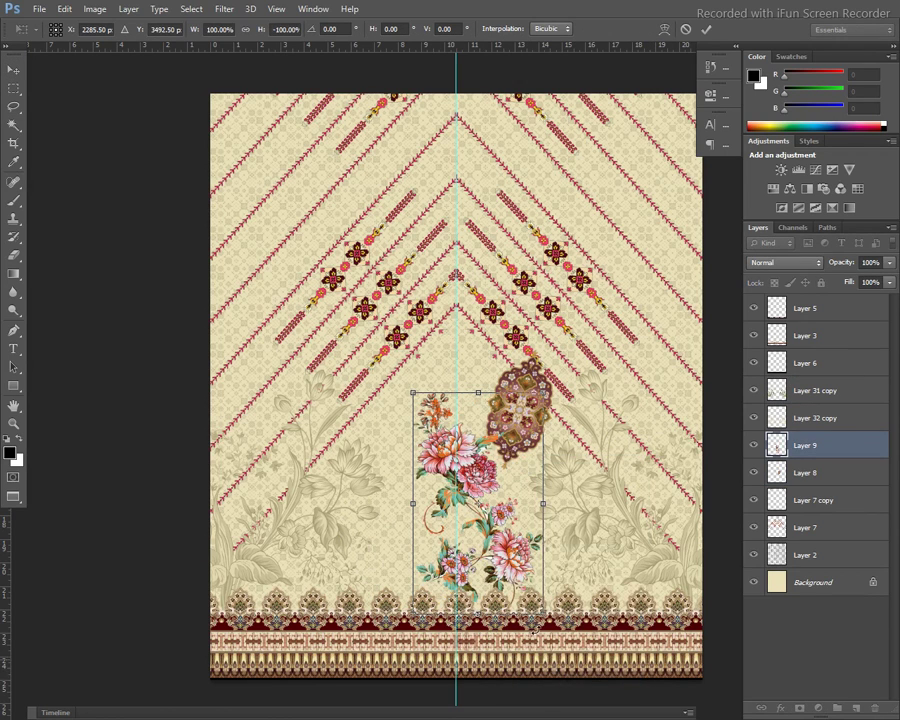
{"action": "left_click_drag", "start_coordinate": [511, 541], "coordinate": [543, 548]}
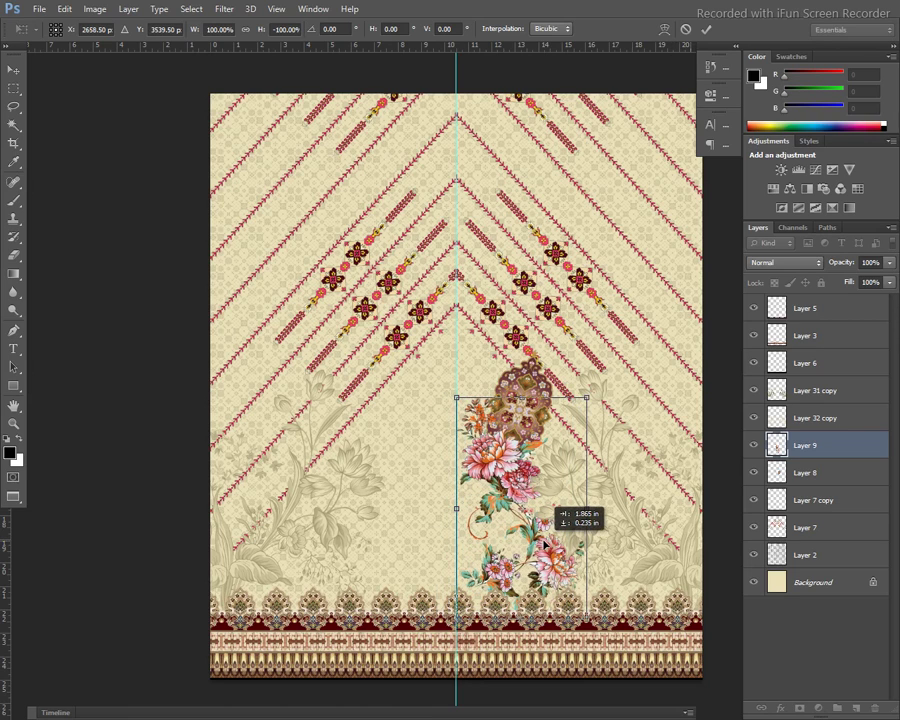
{"action": "key", "text": "Return"}
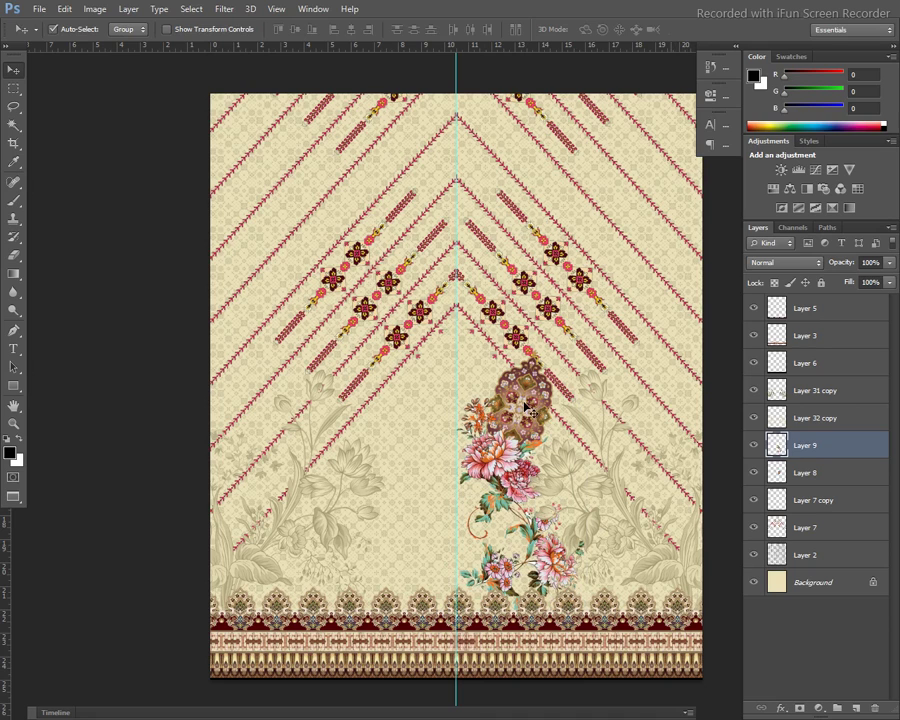
Tilt the Layer 8 medallion about ten degrees and centre it low on the centre line
{"action": "mouse_move", "coordinate": [538, 402]}
{"action": "left_mouse_down"}
{"action": "mouse_move", "coordinate": [443, 537]}
{"action": "mouse_move", "coordinate": [443, 528]}
{"action": "left_mouse_up"}
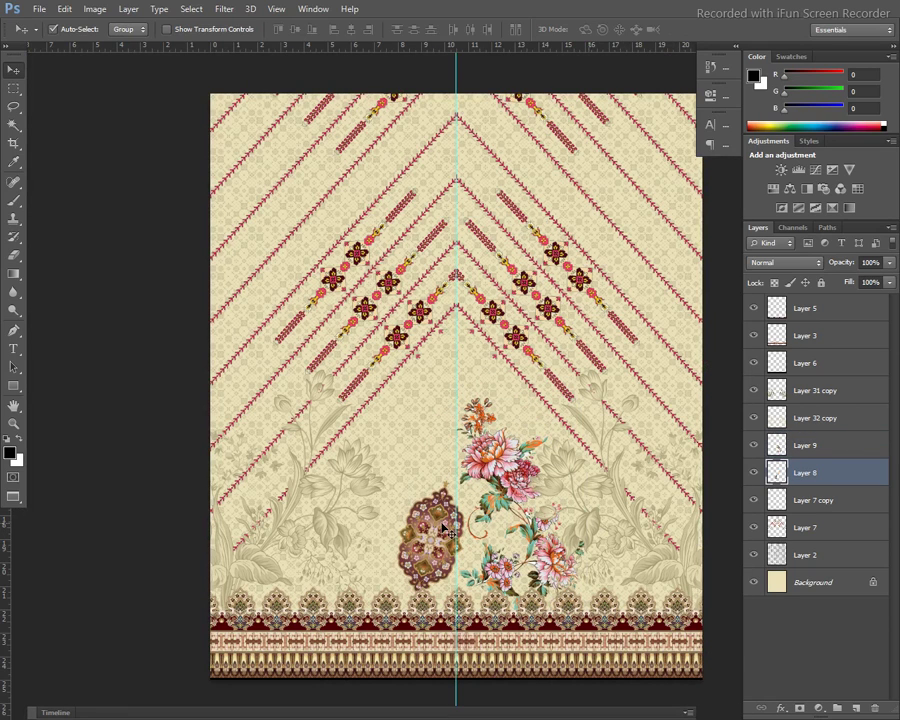
{"action": "key", "text": "ctrl+t"}
{"action": "left_click_drag", "start_coordinate": [504, 481], "coordinate": [490, 467]}
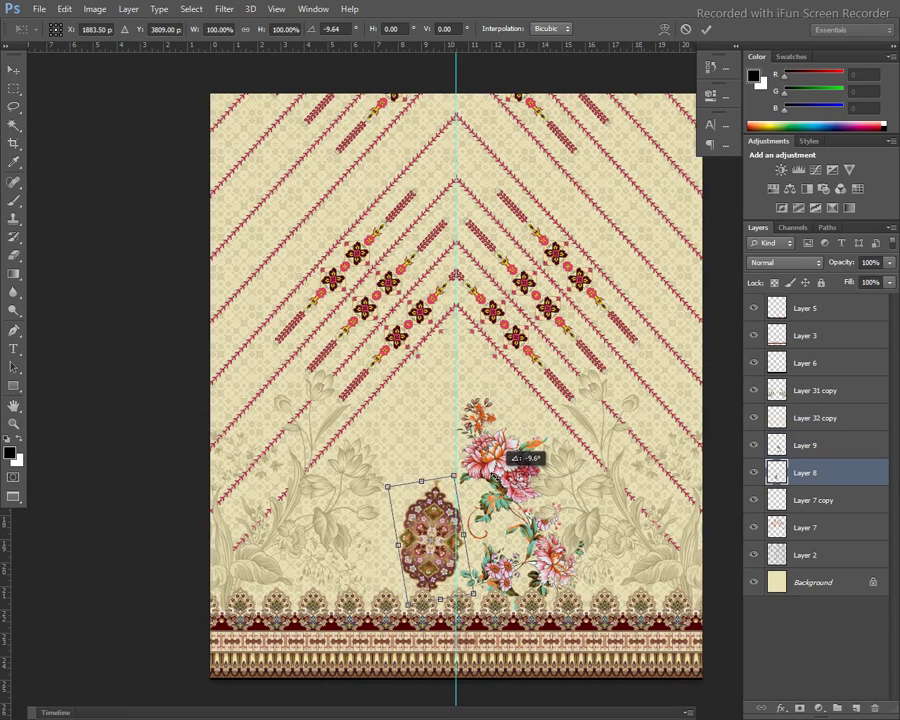
{"action": "key", "text": "Return"}
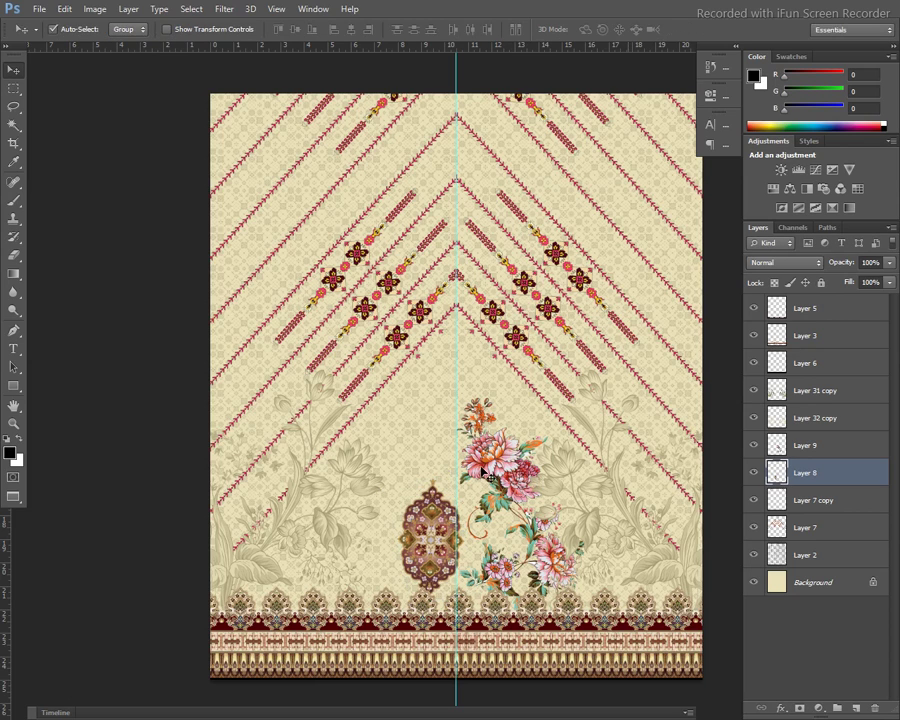
{"action": "left_click_drag", "start_coordinate": [447, 505], "coordinate": [448, 562]}
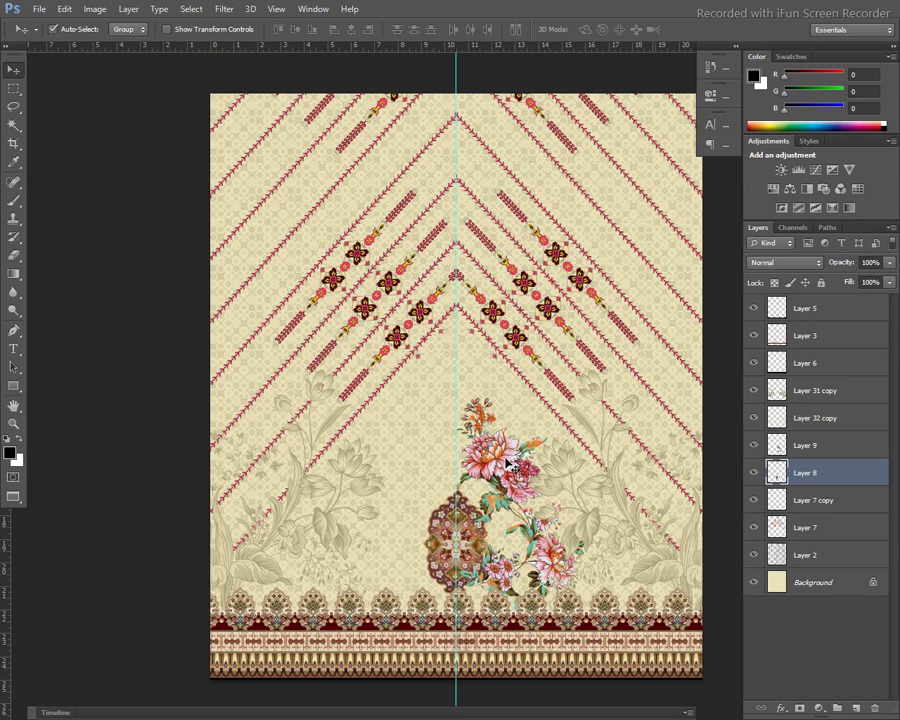
Add a horizontally mirrored copy of the Layer 9 spray on the left side
{"action": "left_click", "coordinate": [508, 463]}
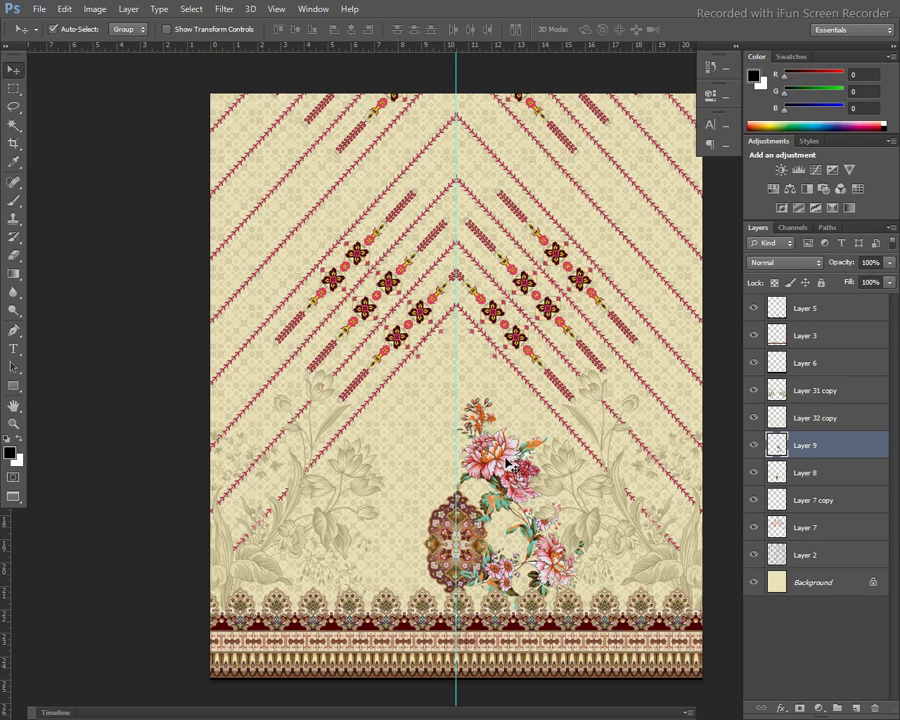
{"action": "left_click", "coordinate": [786, 548], "text": "ctrl"}
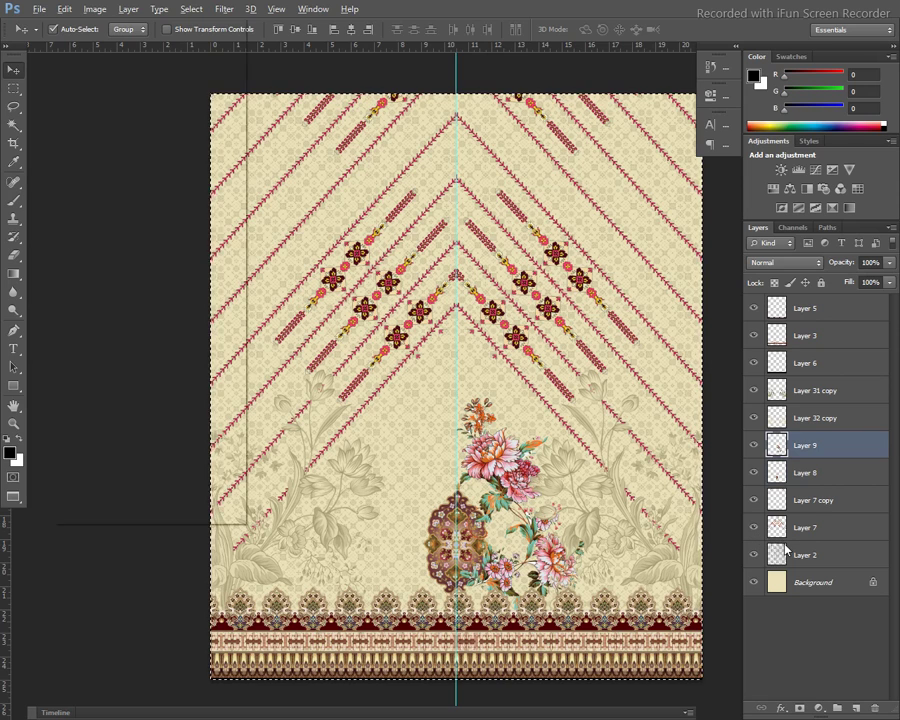
{"action": "key", "text": "ctrl+shift+alt+t"}
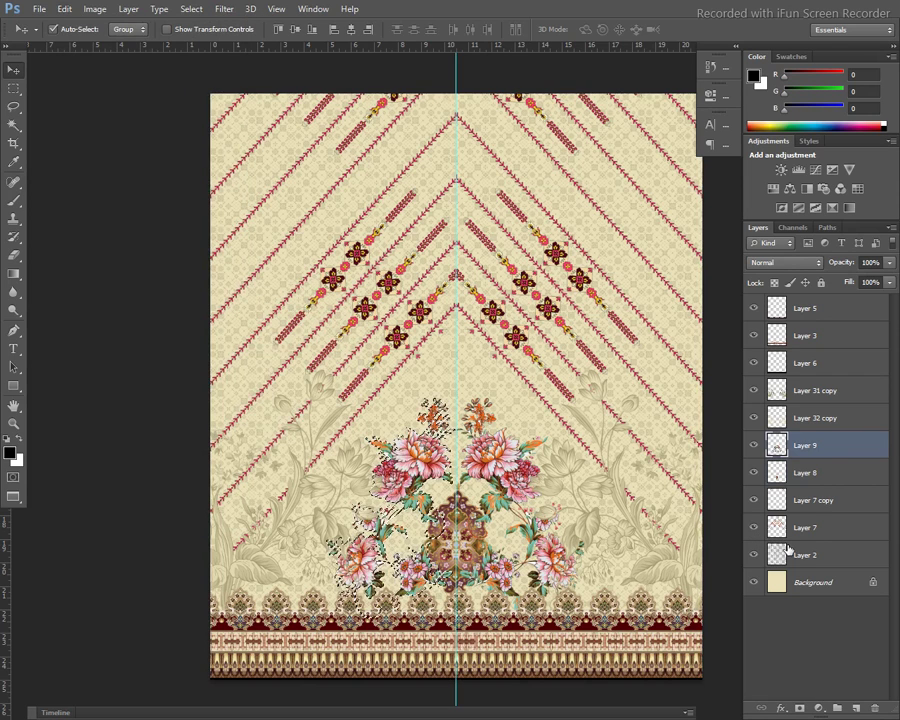
{"action": "key", "text": "ctrl+d"}
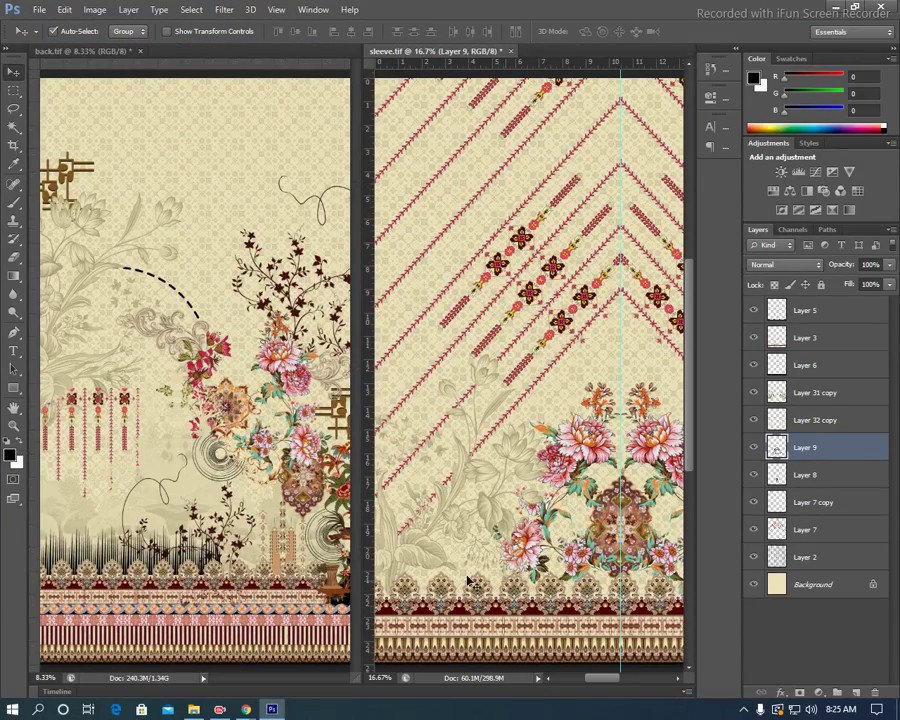
Drag the Layer 27 copy scroll ornament from back.tif into sleeve.tif and view the sleeve full screen
{"action": "left_click", "coordinate": [243, 510]}
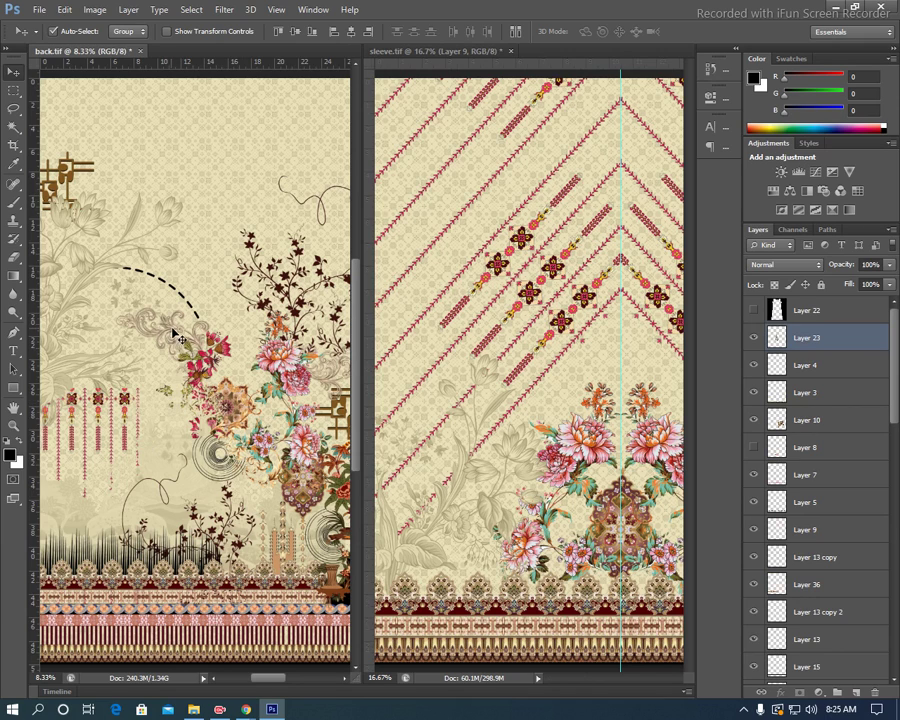
{"action": "left_click", "coordinate": [124, 237]}
{"action": "scroll", "coordinate": [849, 618], "scroll_direction": "down", "scroll_amount": 2}
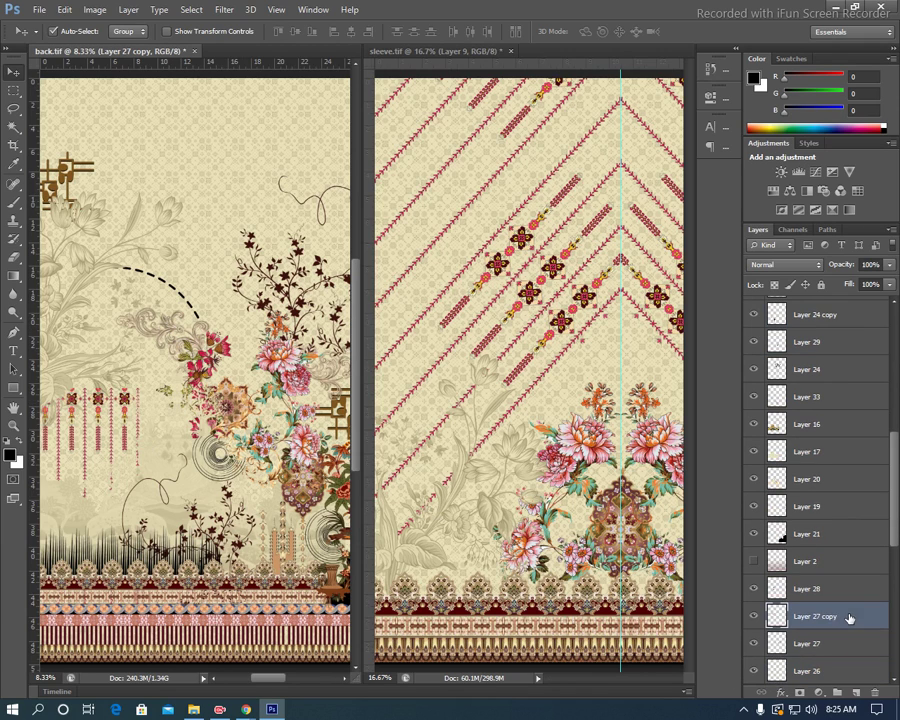
{"action": "left_click_drag", "start_coordinate": [828, 620], "coordinate": [592, 505]}
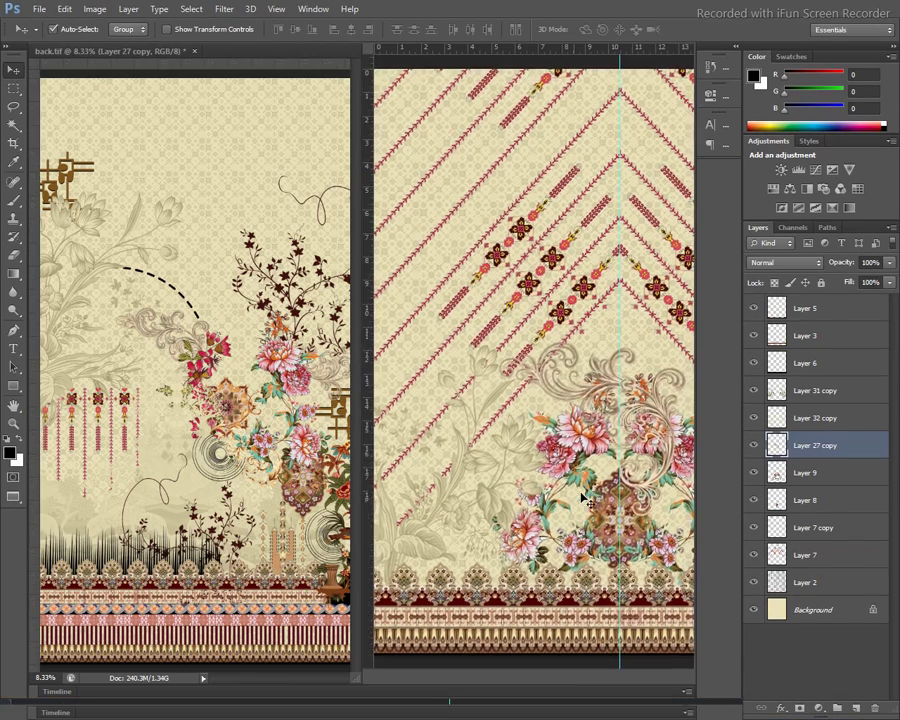
{"action": "key", "text": "f"}
{"action": "key", "text": "ctrl+t"}
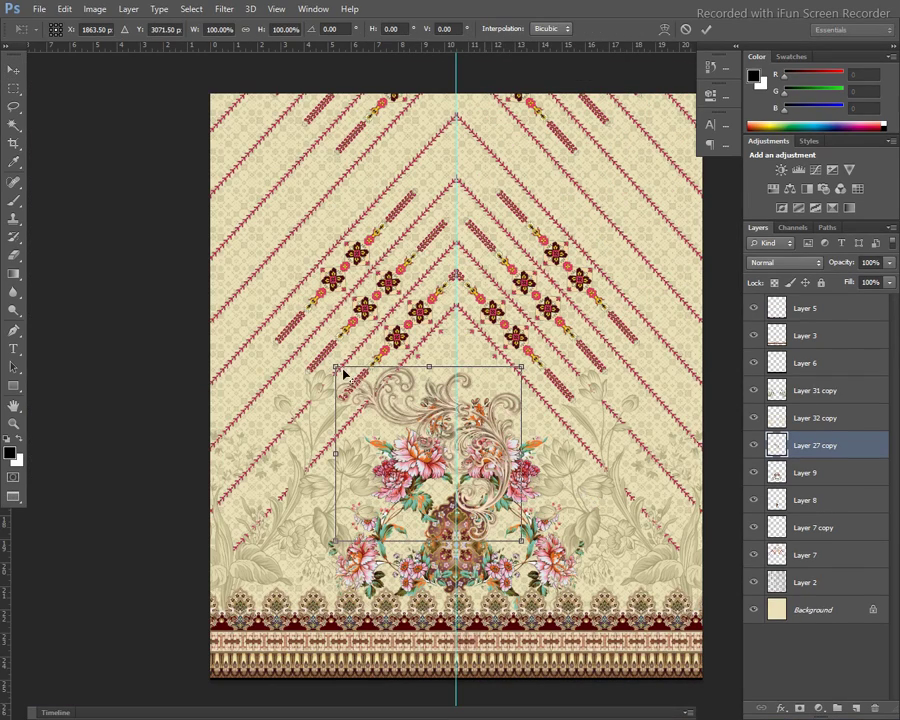
Scale the ornament to about 66%, rotate it about 31° and stack it just above Layer 2
{"action": "left_click_drag", "start_coordinate": [336, 368], "coordinate": [368, 398]}
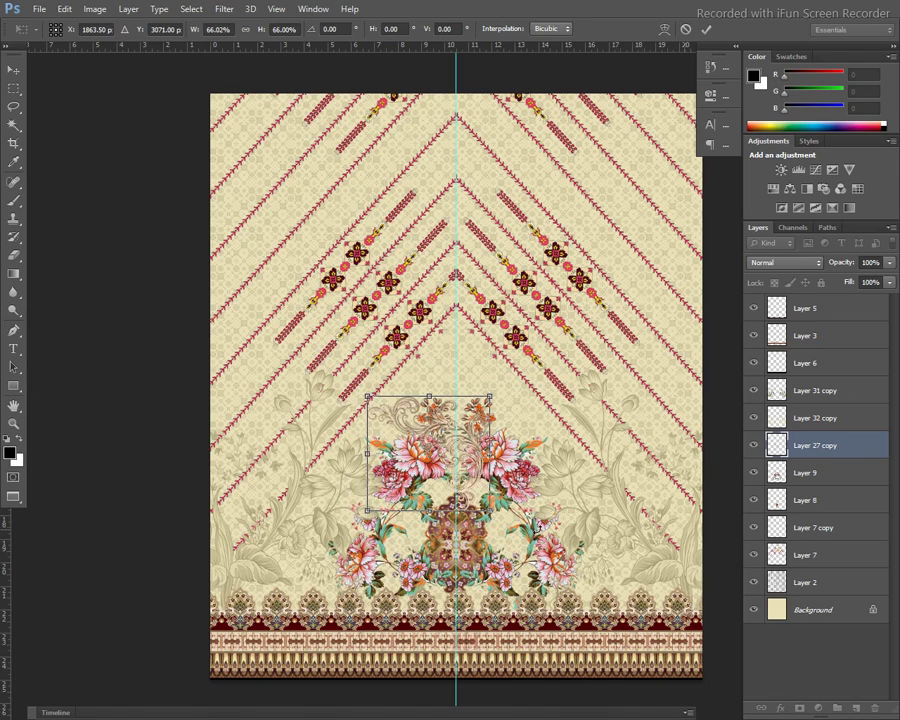
{"action": "left_click_drag", "start_coordinate": [551, 518], "coordinate": [489, 524]}
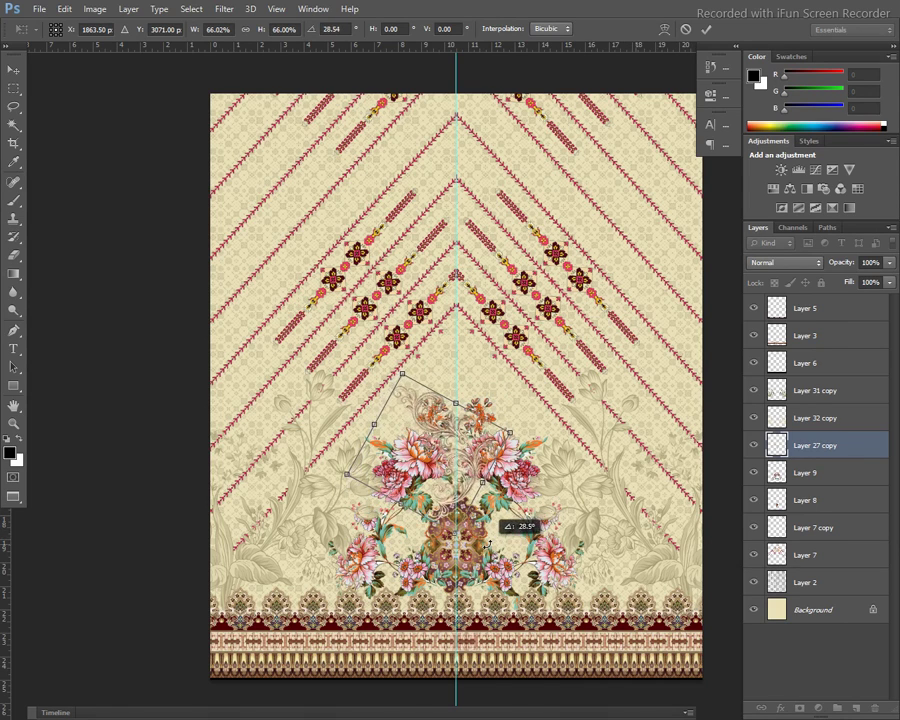
{"action": "key", "text": "Return"}
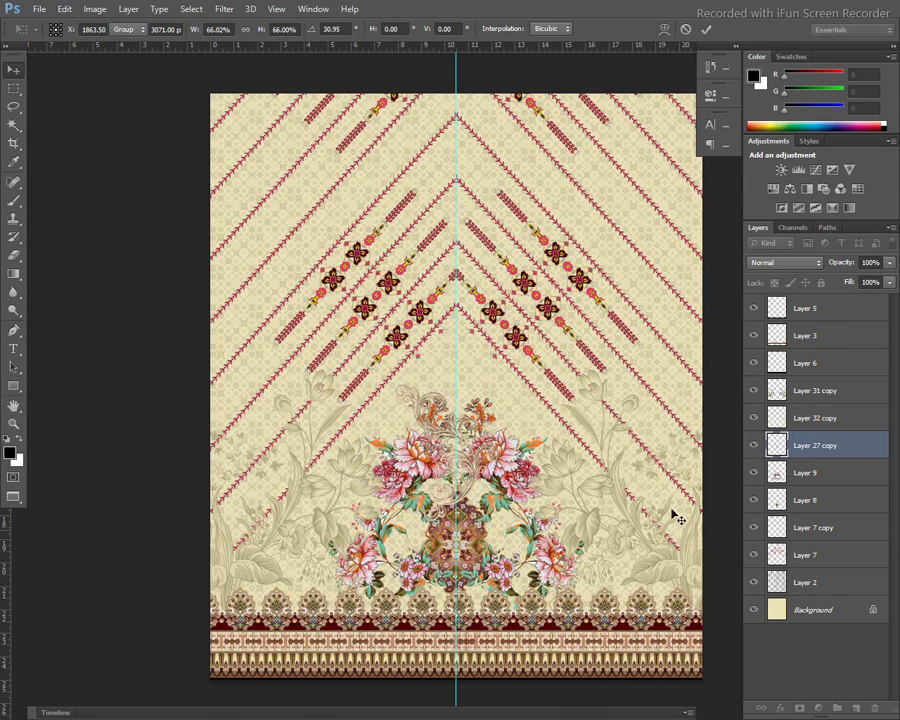
{"action": "left_click_drag", "start_coordinate": [852, 446], "coordinate": [850, 556]}
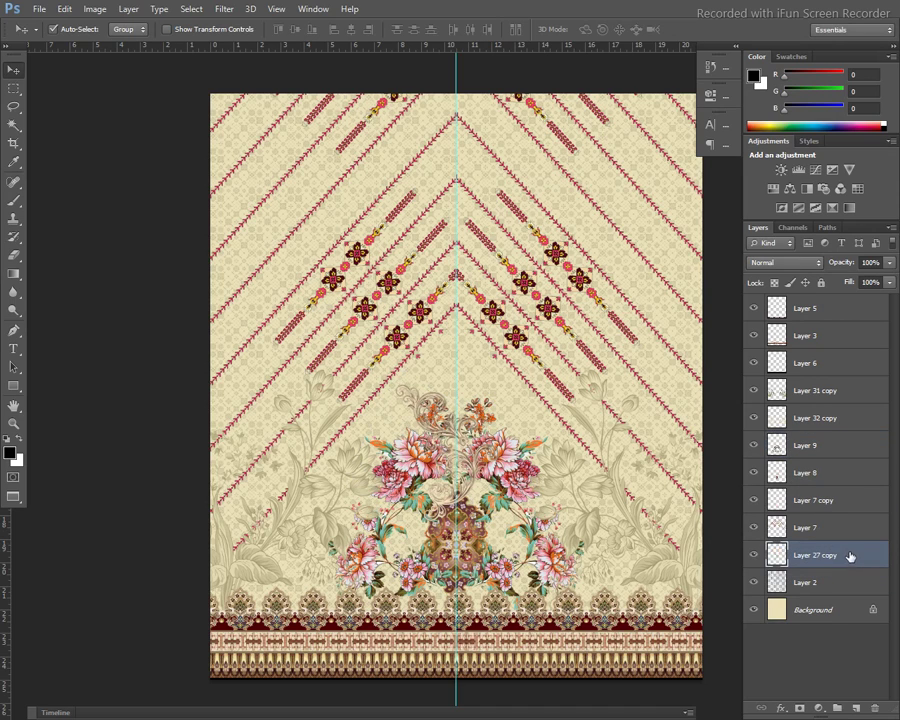
Shift the ornament up-left and rotate it about 45°
{"action": "key", "text": "ctrl+t"}
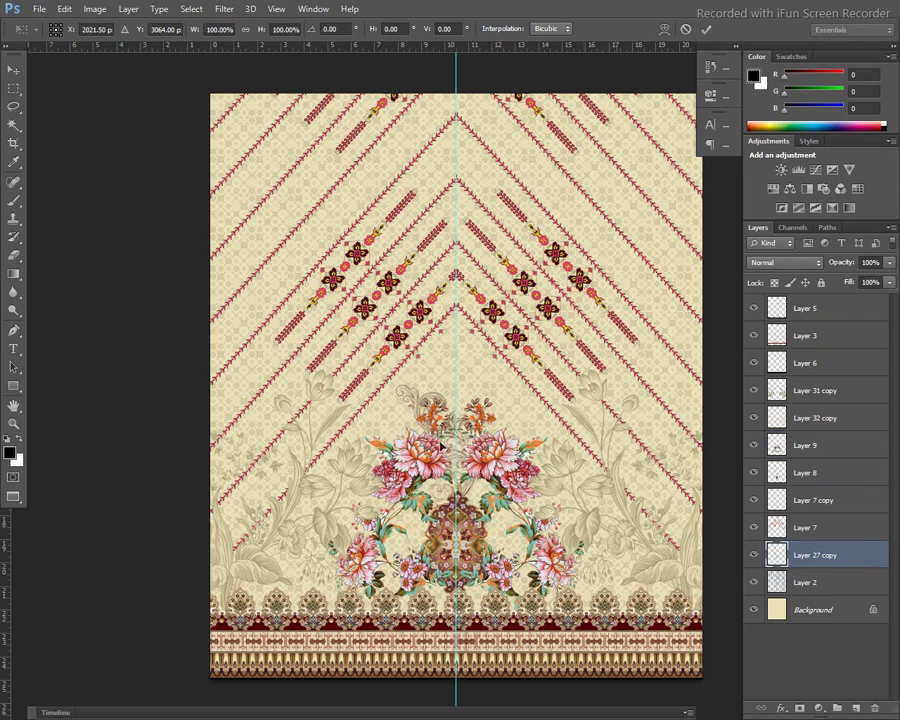
{"action": "mouse_move", "coordinate": [475, 438]}
{"action": "left_mouse_down"}
{"action": "mouse_move", "coordinate": [423, 443]}
{"action": "mouse_move", "coordinate": [451, 453]}
{"action": "left_mouse_up"}
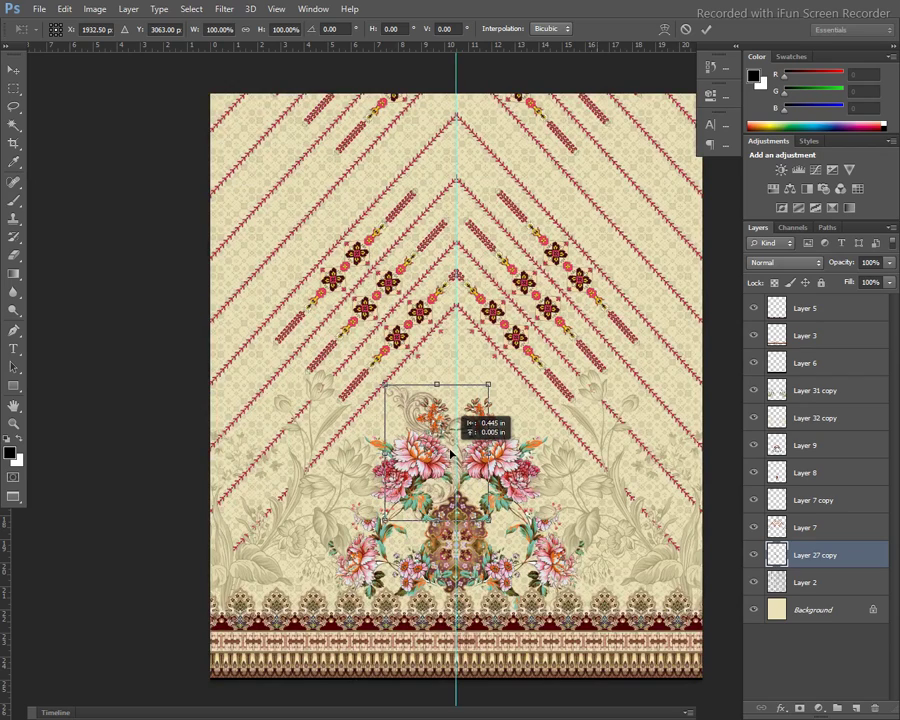
{"action": "left_click_drag", "start_coordinate": [451, 453], "coordinate": [451, 453]}
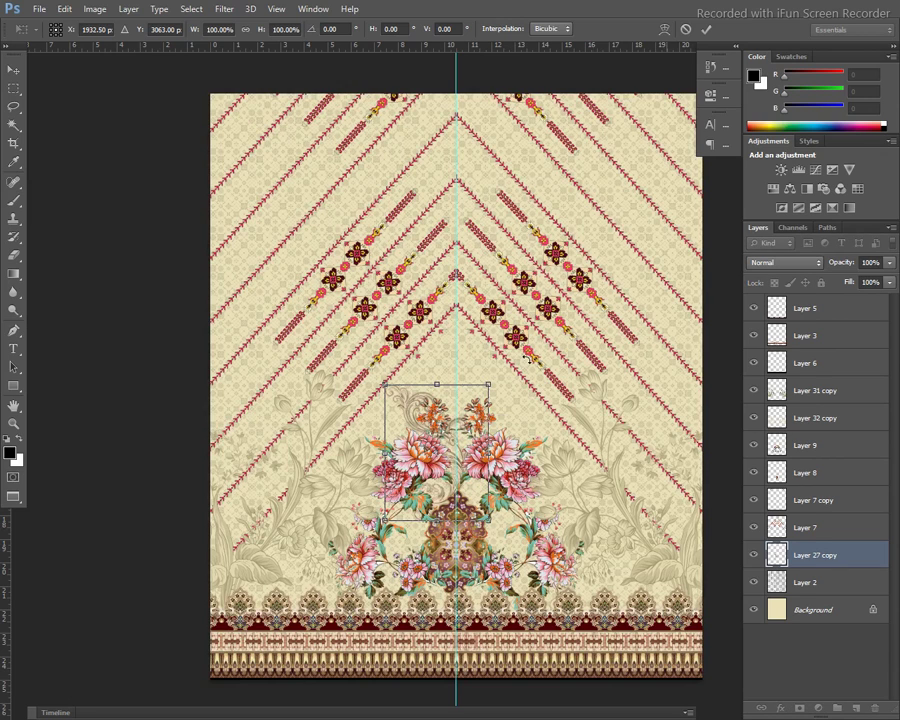
{"action": "mouse_move", "coordinate": [528, 358]}
{"action": "left_mouse_down"}
{"action": "mouse_move", "coordinate": [495, 452]}
{"action": "mouse_move", "coordinate": [458, 447]}
{"action": "left_mouse_up"}
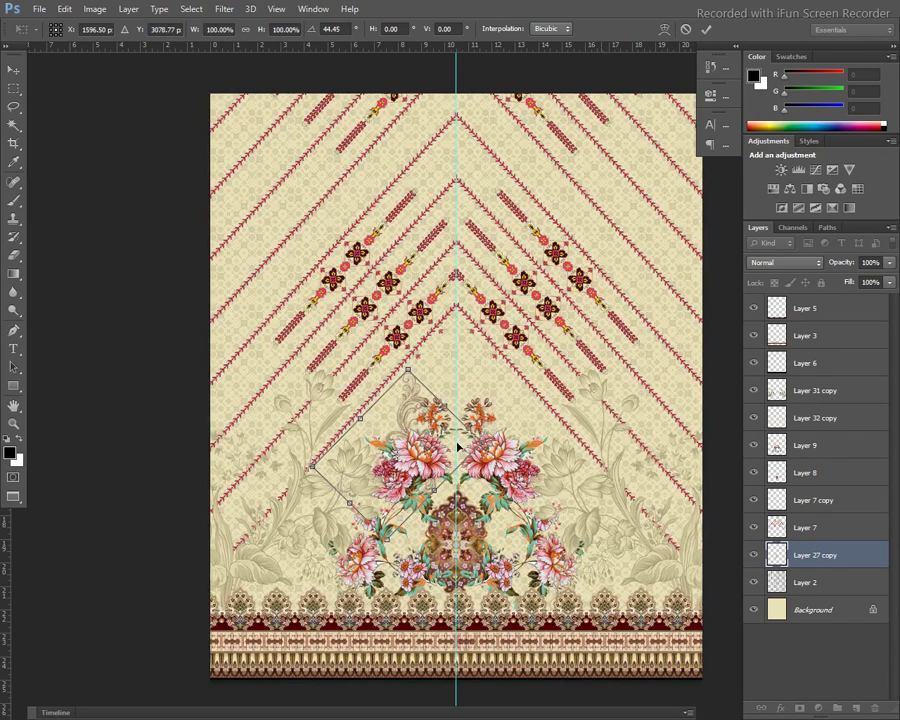
{"action": "key", "text": "Return"}
{"action": "scroll", "coordinate": [458, 445], "scroll_direction": "up", "scroll_amount": 1, "text": "alt"}
{"action": "scroll", "coordinate": [458, 445], "scroll_direction": "up", "scroll_amount": 1, "text": "alt"}
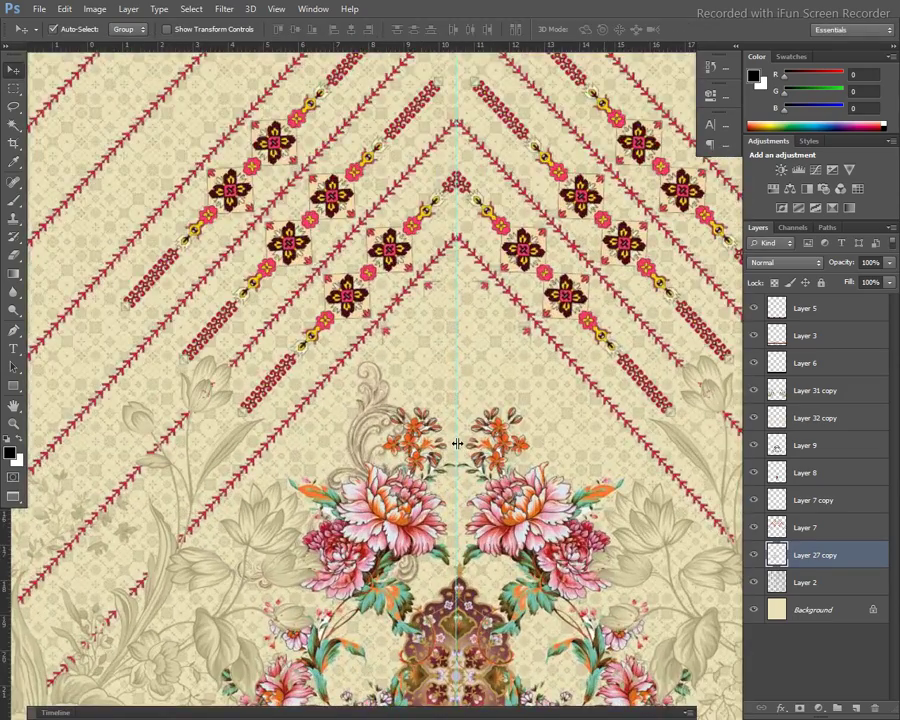
{"action": "scroll", "coordinate": [457, 443], "scroll_direction": "up", "scroll_amount": 1, "text": "alt"}
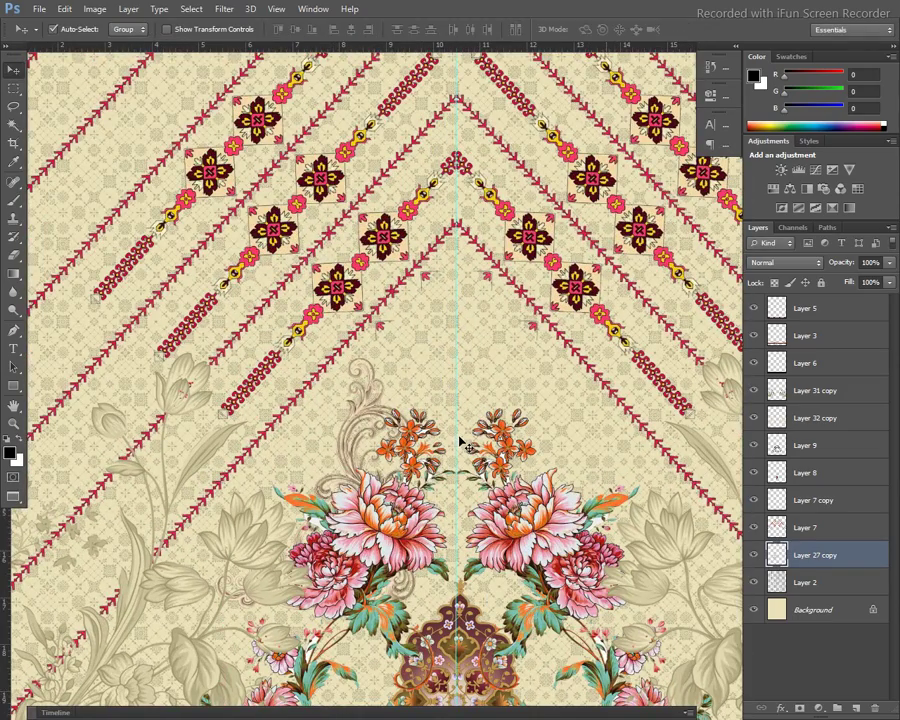
Flip the ornament vertically, rotate it, and tuck it up behind the left peony spray
{"action": "key", "text": "ctrl+t"}
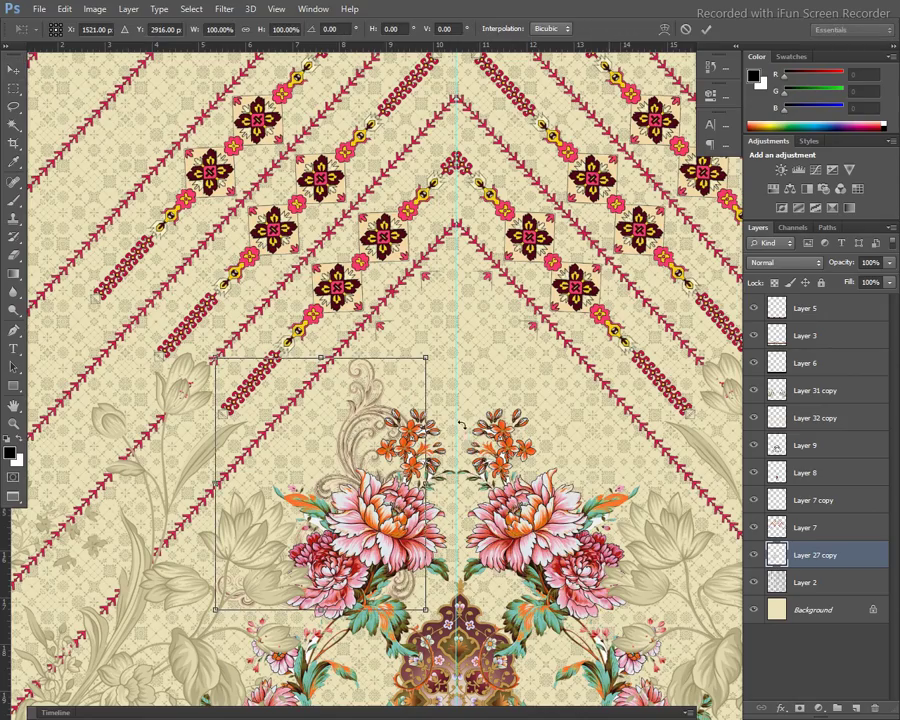
{"action": "right_click", "coordinate": [462, 432]}
{"action": "left_click", "coordinate": [510, 652]}
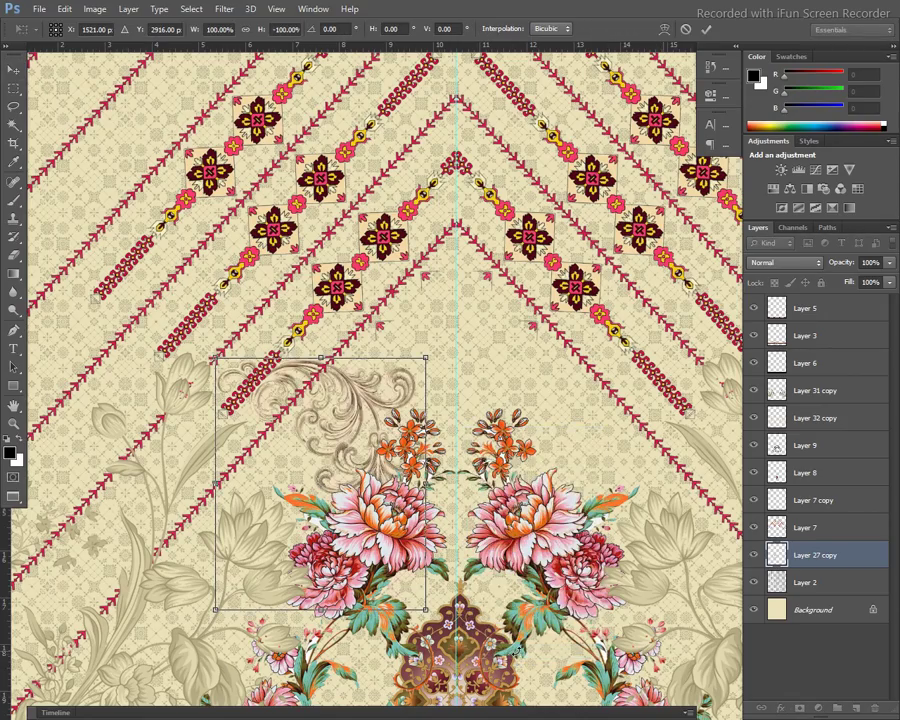
{"action": "mouse_move", "coordinate": [587, 461]}
{"action": "left_mouse_down"}
{"action": "mouse_move", "coordinate": [528, 628]}
{"action": "mouse_move", "coordinate": [476, 712]}
{"action": "mouse_move", "coordinate": [466, 712]}
{"action": "left_mouse_up"}
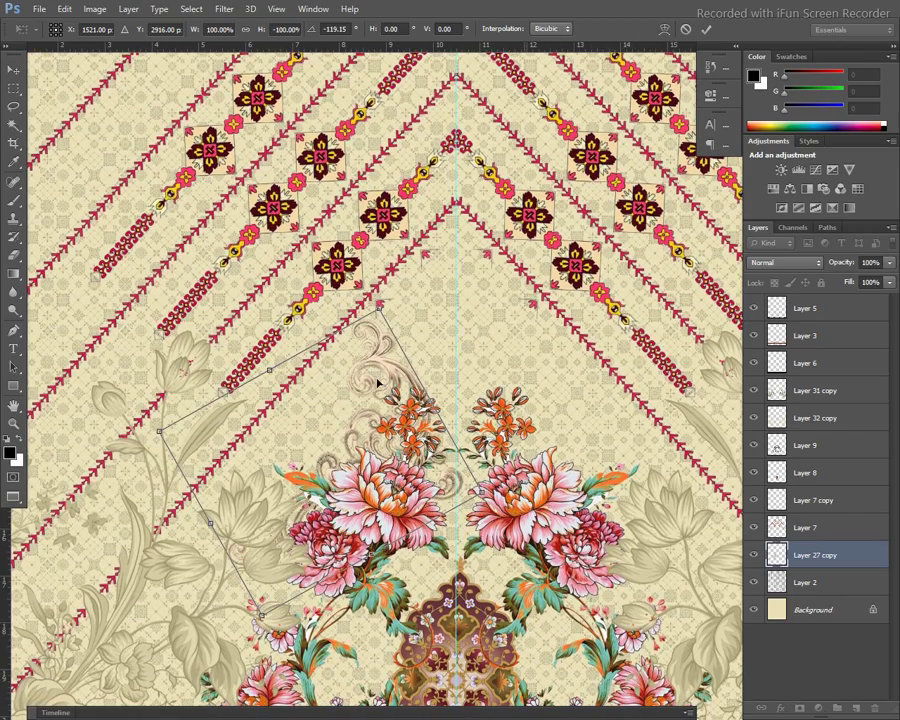
{"action": "left_click_drag", "start_coordinate": [378, 383], "coordinate": [372, 377]}
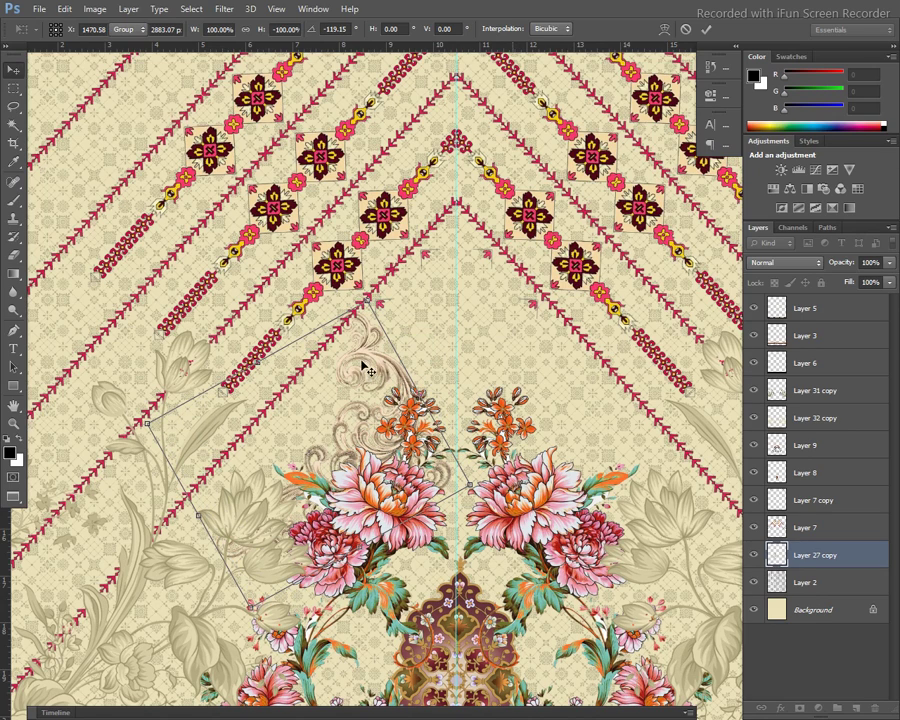
{"action": "key", "text": "Return"}
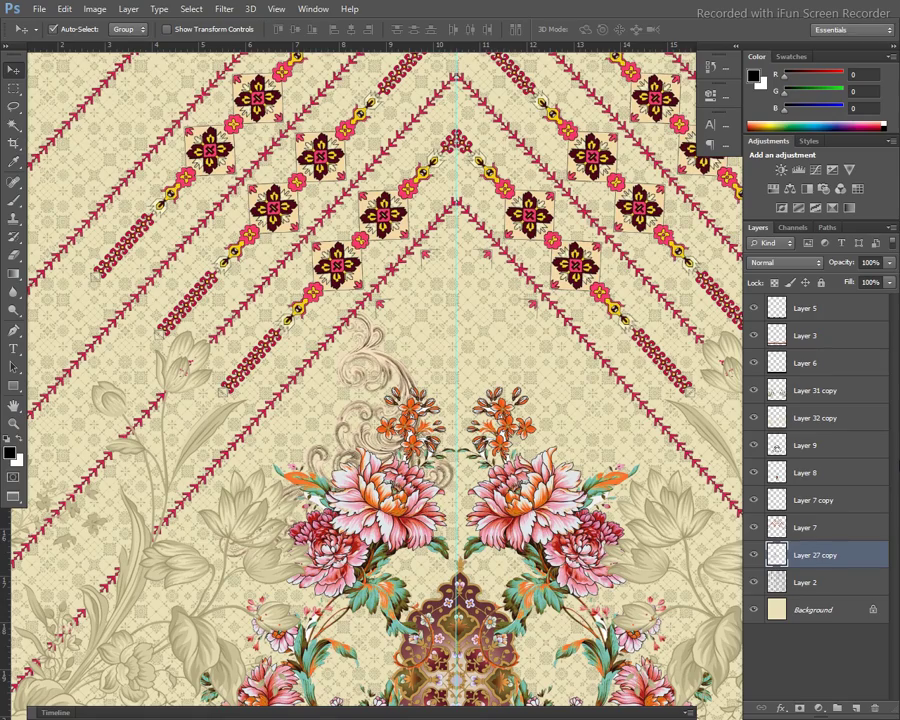
Duplicate the beige scroll ornament and flip the copy horizontally above the right peony spray
{"action": "key", "text": "l"}
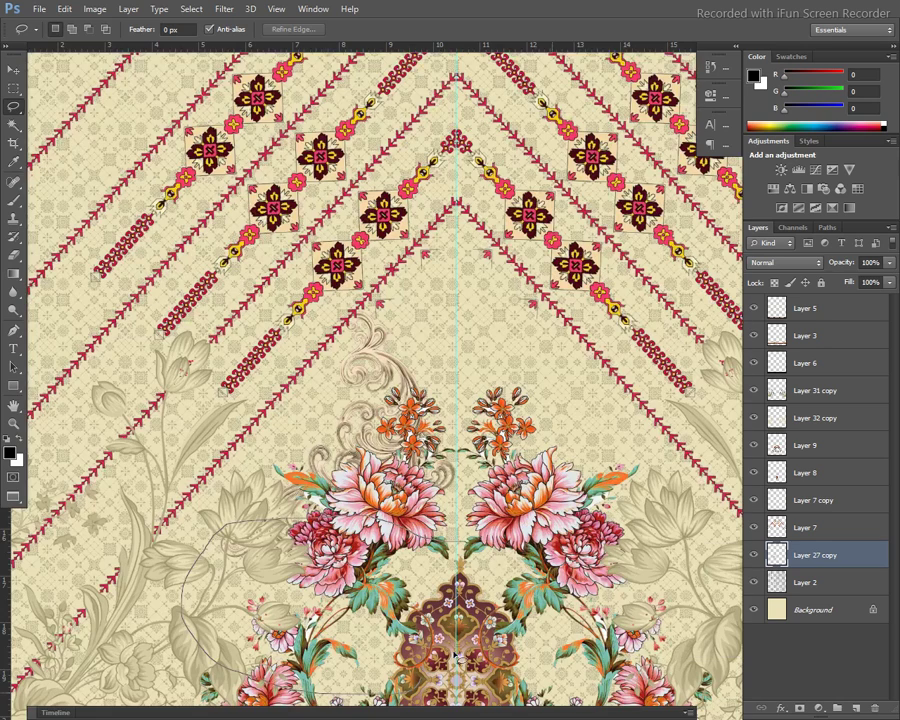
{"action": "left_click_drag", "start_coordinate": [455, 650], "coordinate": [390, 690]}
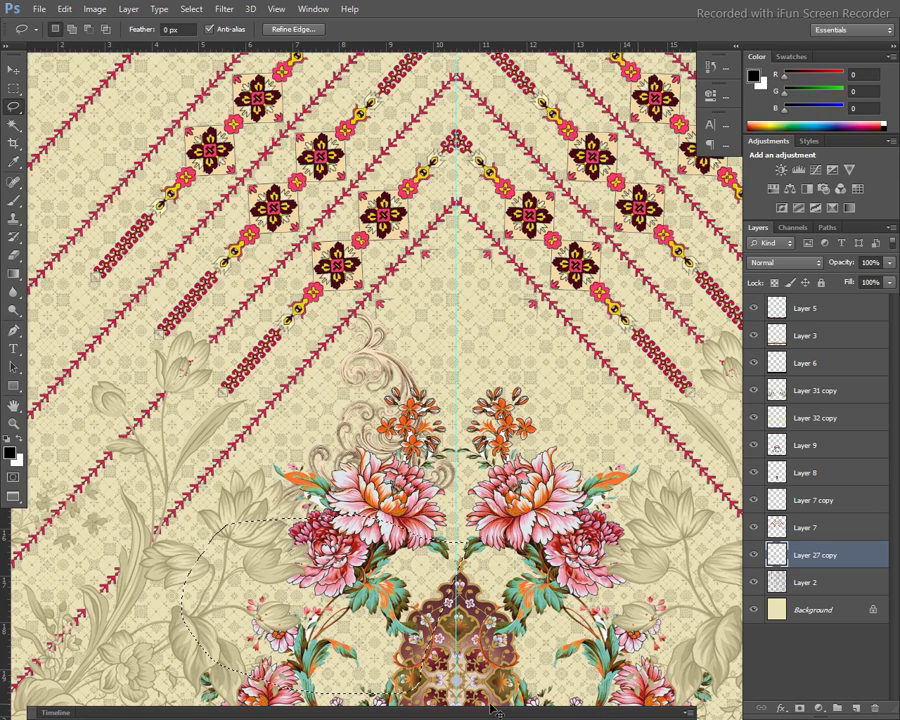
{"action": "key", "text": "ctrl+d"}
{"action": "left_click", "coordinate": [64, 9]}
{"action": "mouse_move", "coordinate": [85, 283]}
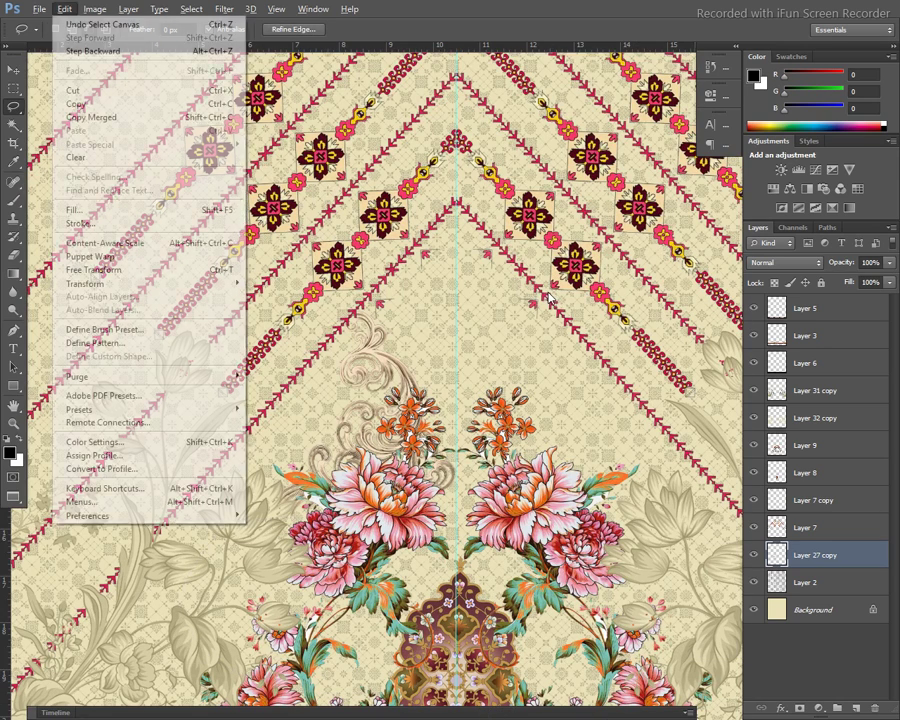
{"action": "key", "text": "shift+ctrl+t"}
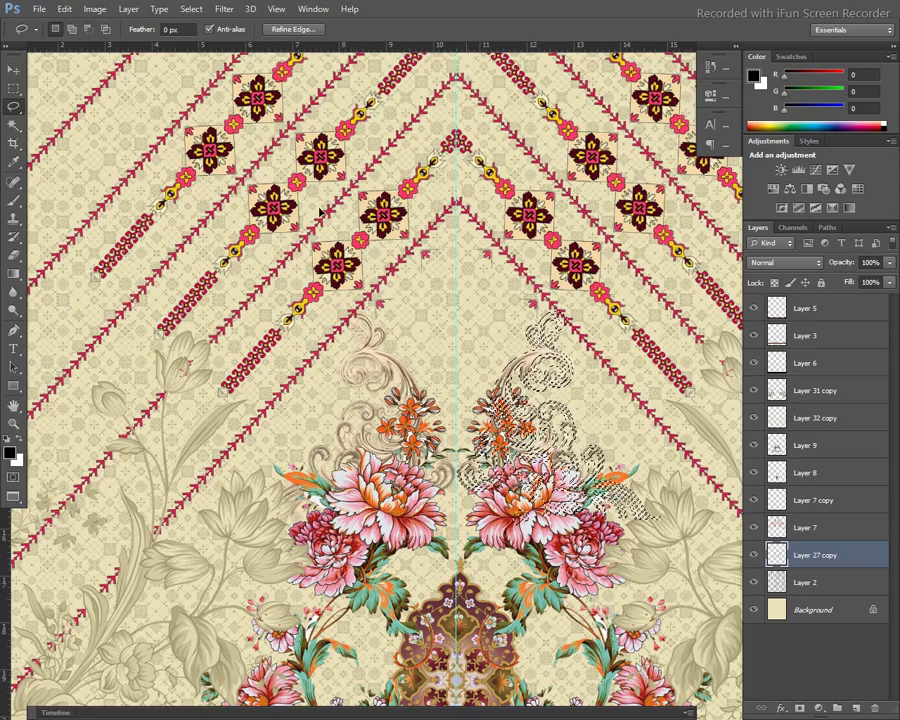
{"action": "key", "text": "ctrl+minus"}
{"action": "key", "text": "ctrl+minus"}
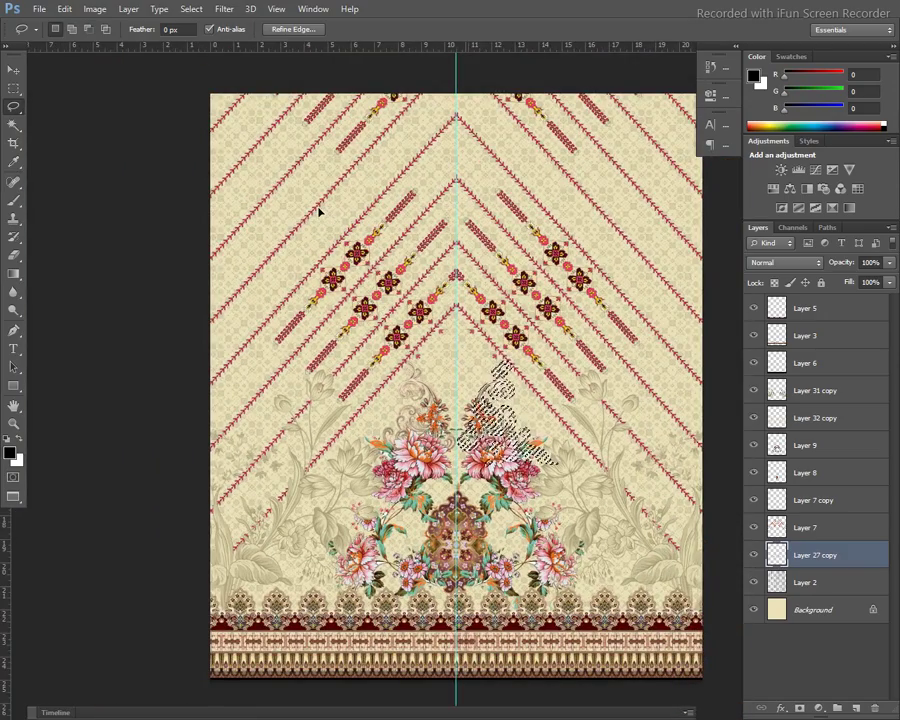
{"action": "key", "text": "ctrl+d"}
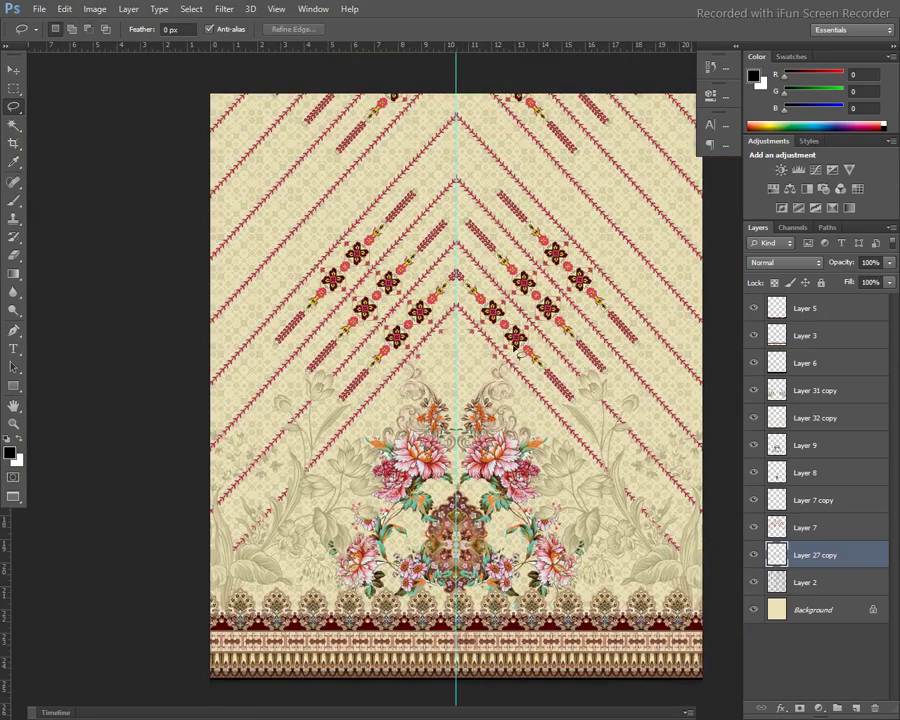
{"action": "key", "text": "v"}
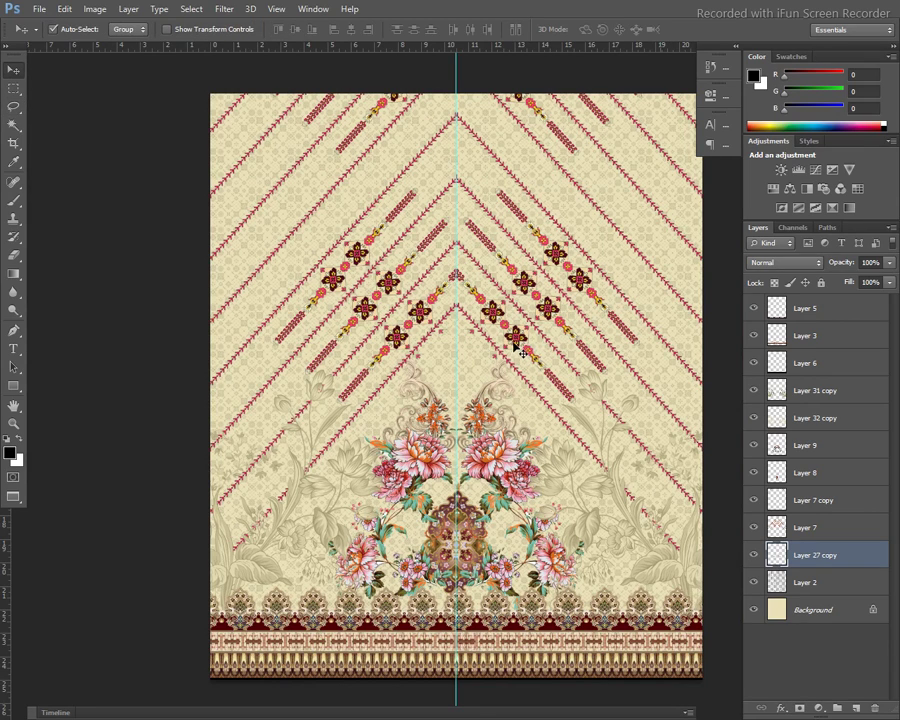
{"action": "left_click", "coordinate": [527, 343]}
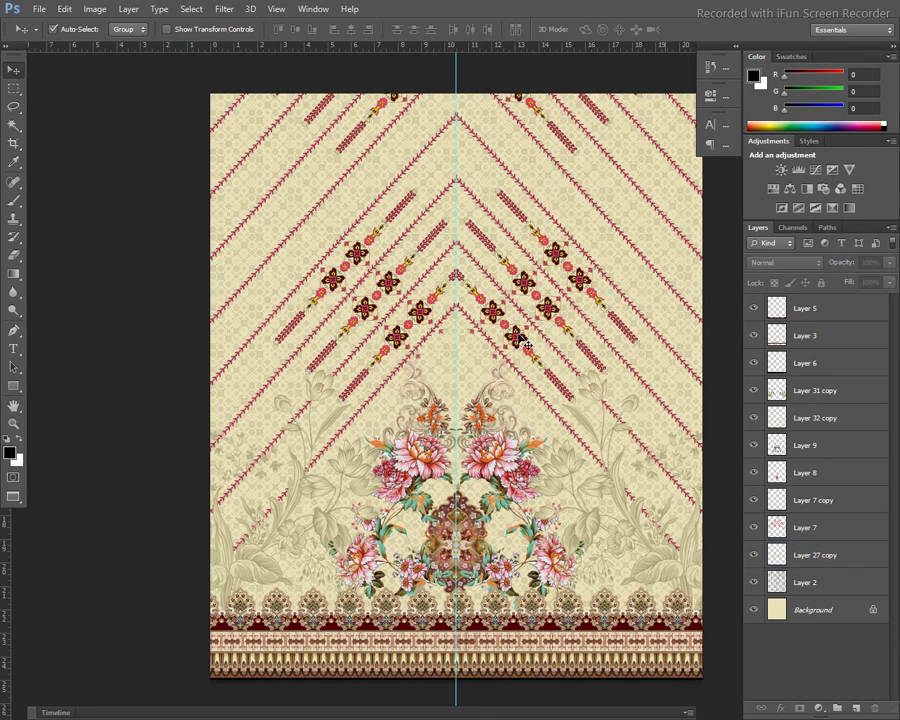
Set the chevron stripe layers' opacity: Layer 7 to 45% and Layer 7 copy to 46%
{"action": "left_click", "coordinate": [527, 345]}
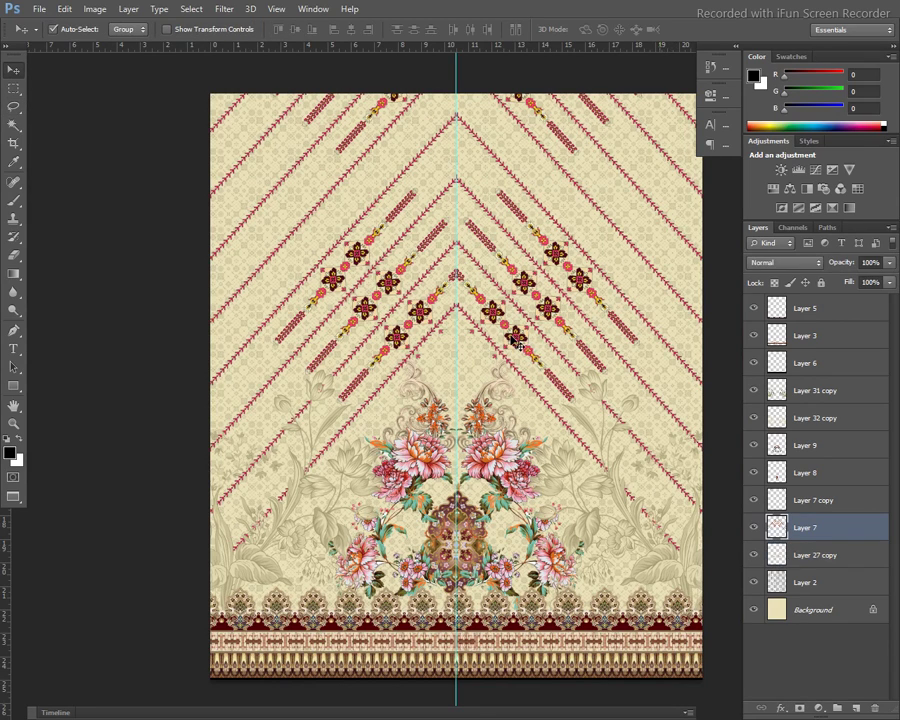
{"action": "left_click", "coordinate": [894, 264]}
{"action": "left_click_drag", "start_coordinate": [894, 280], "coordinate": [851, 283]}
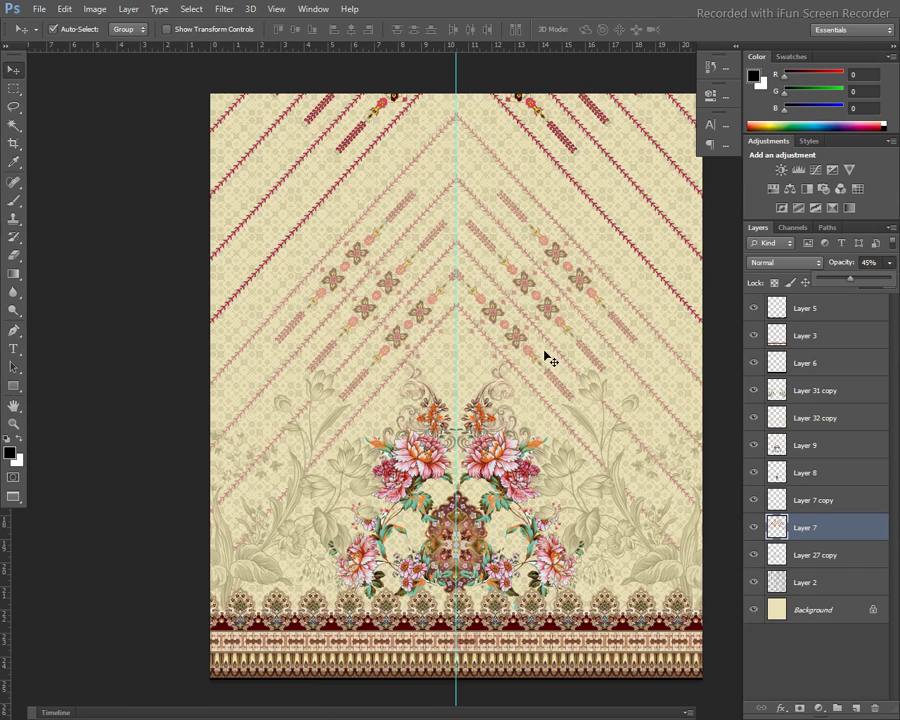
{"action": "left_click", "coordinate": [537, 115]}
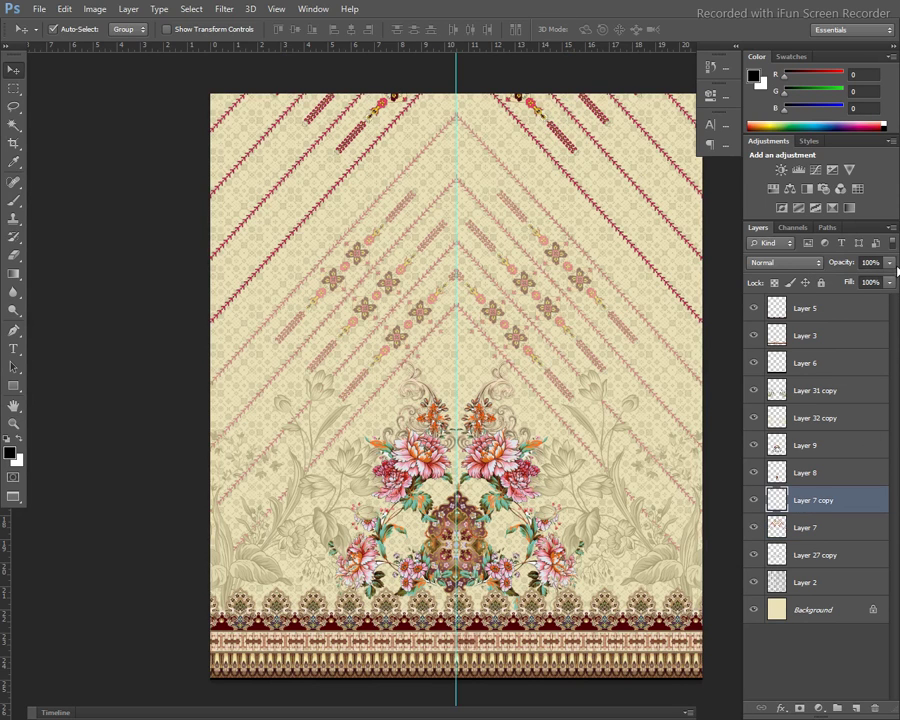
{"action": "left_click", "coordinate": [889, 262]}
{"action": "left_click", "coordinate": [852, 281]}
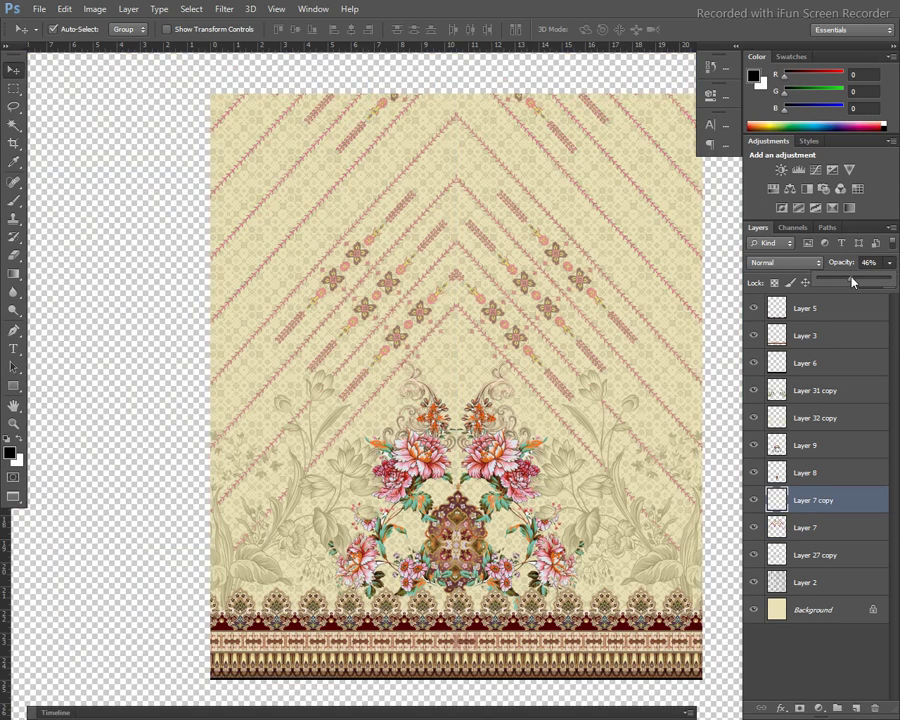
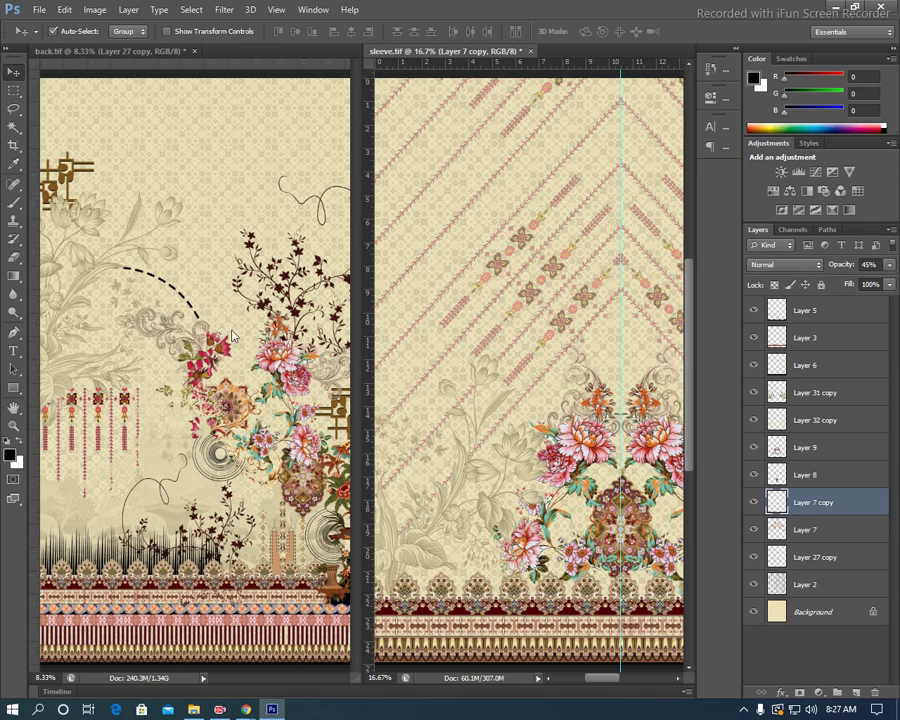
Drag a layer selection including Layer 22 from back.tif into sleeve.tif, then undo it
{"action": "left_click", "coordinate": [77, 186]}
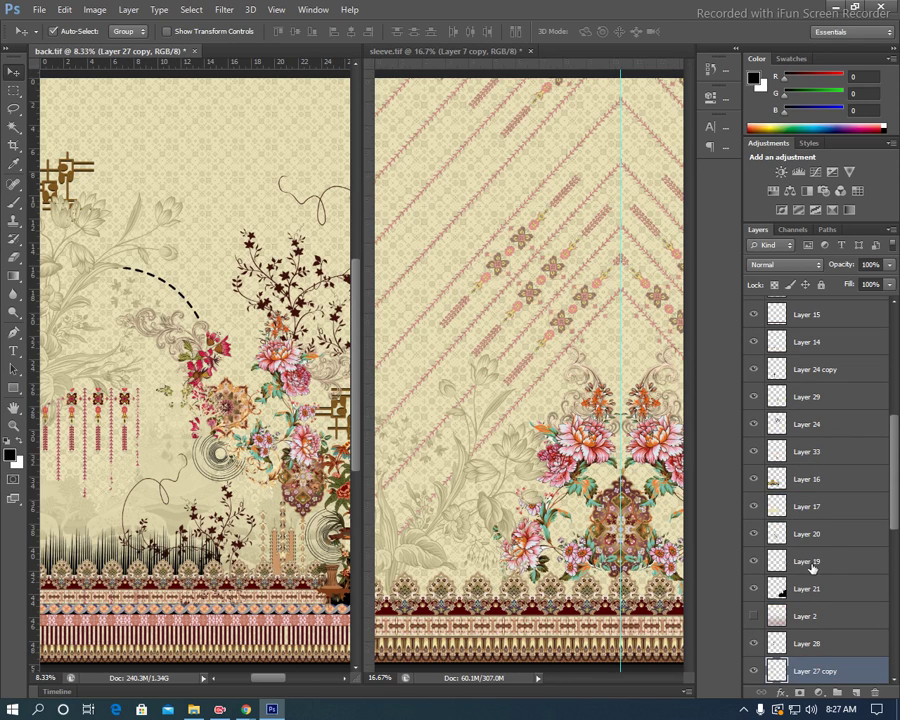
{"action": "scroll", "coordinate": [828, 561], "scroll_direction": "down", "scroll_amount": 2}
{"action": "left_click", "coordinate": [820, 643], "text": "ctrl"}
{"action": "left_click_drag", "start_coordinate": [820, 643], "coordinate": [570, 607]}
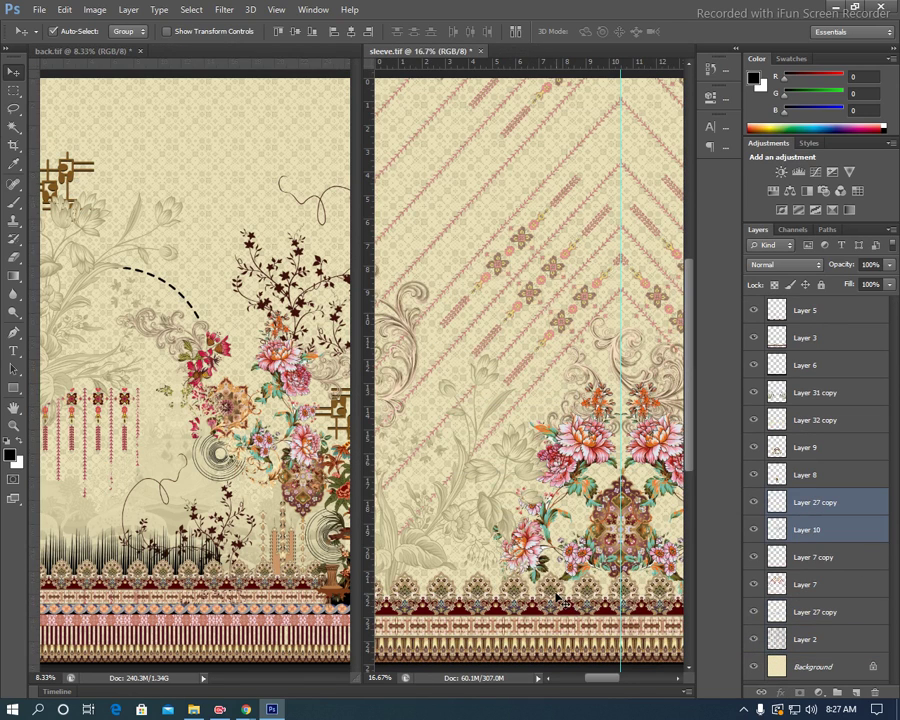
{"action": "key", "text": "ctrl+z"}
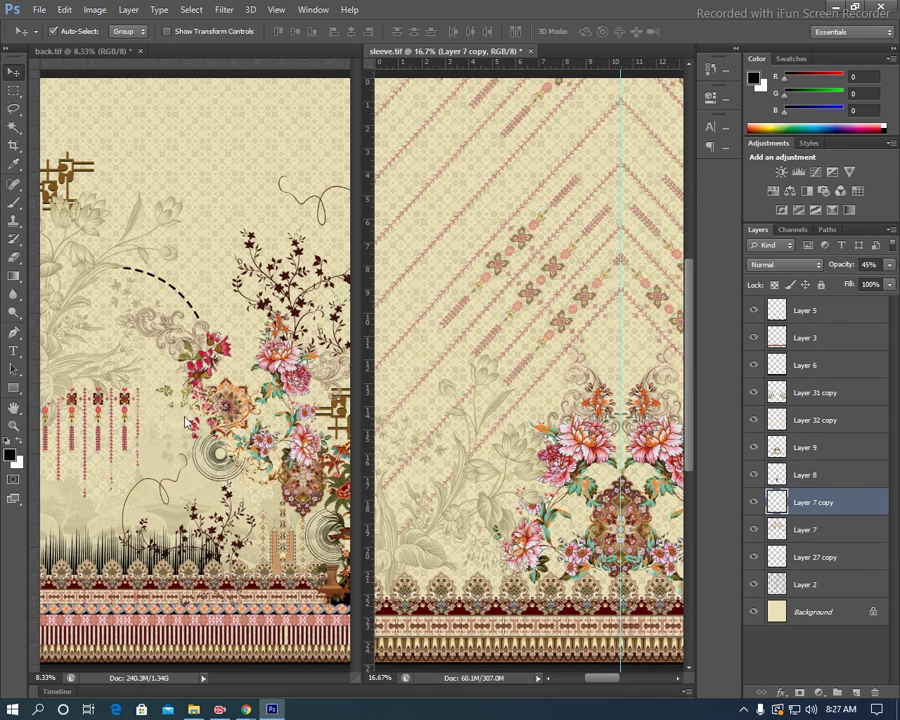
In back.tif, toggle layer visibility to find which layers hold the brown lattice motif
{"action": "left_click", "coordinate": [174, 429]}
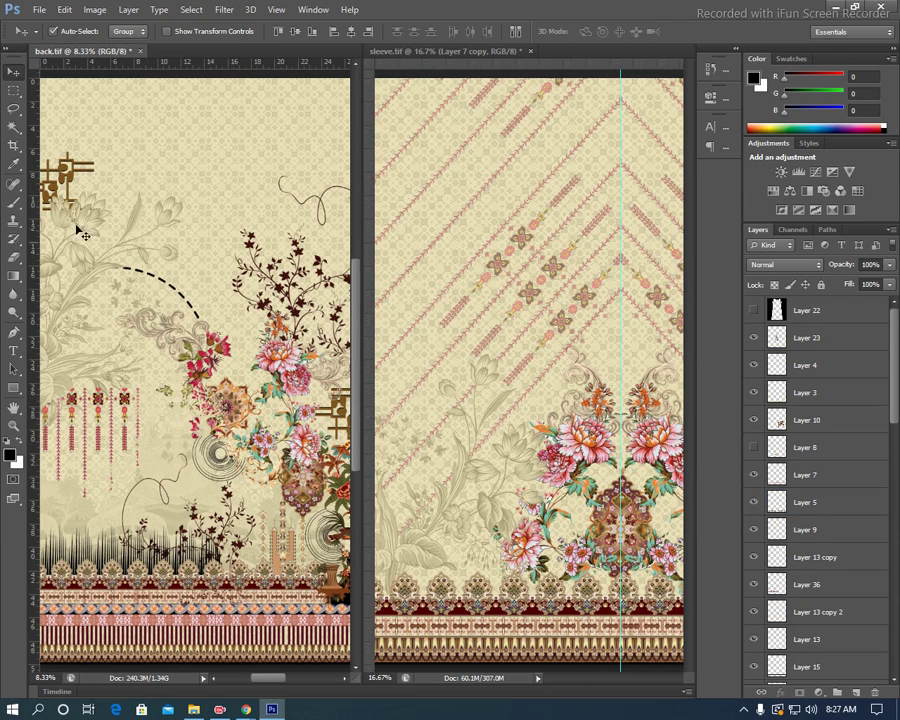
{"action": "left_click", "coordinate": [77, 188]}
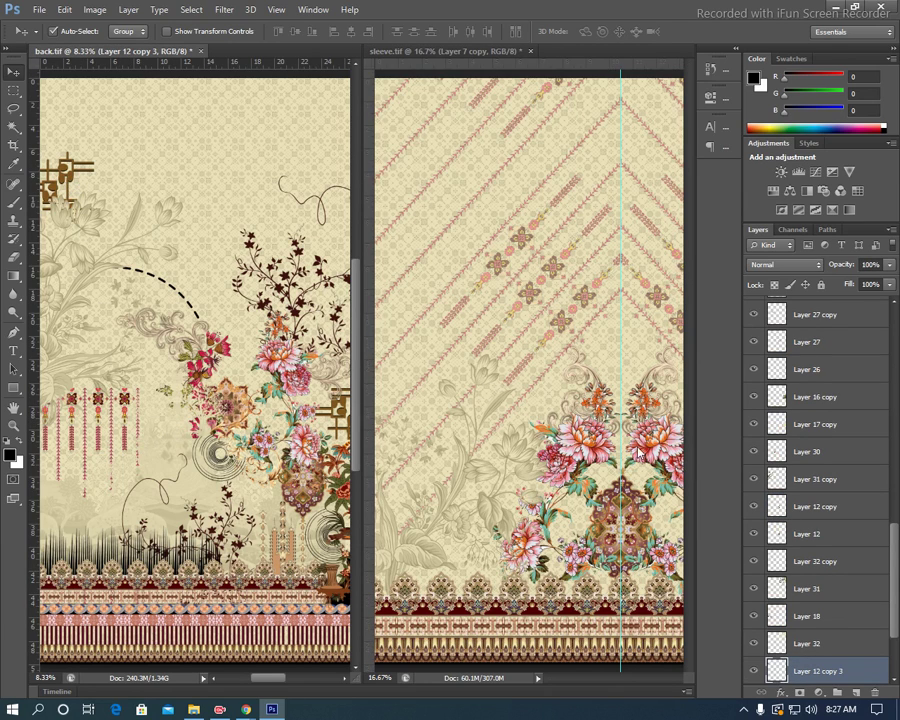
{"action": "scroll", "coordinate": [843, 648], "scroll_direction": "down", "scroll_amount": 2}
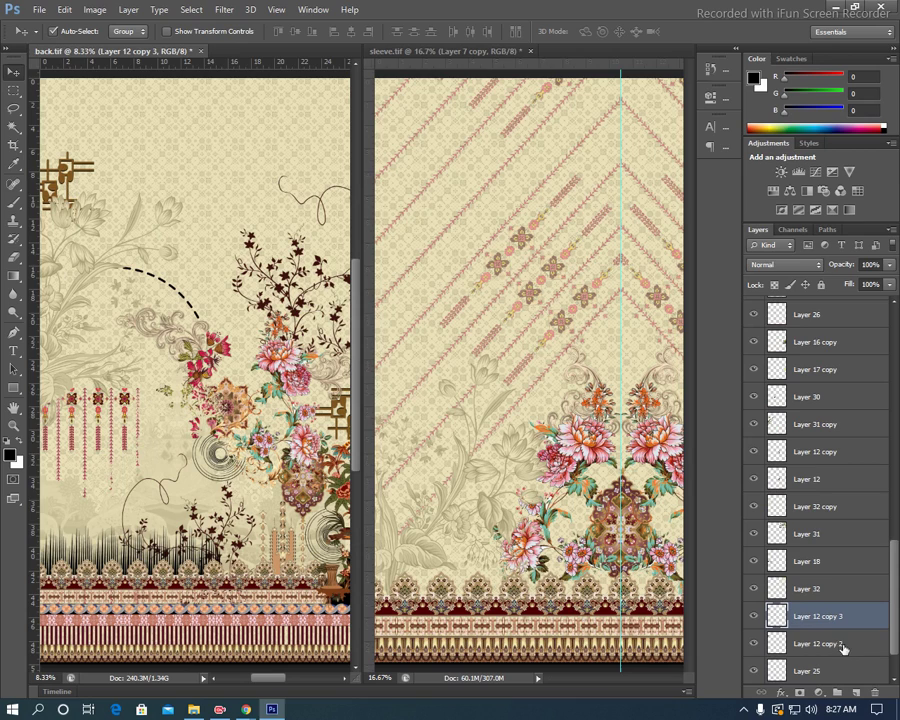
{"action": "left_click", "coordinate": [755, 617]}
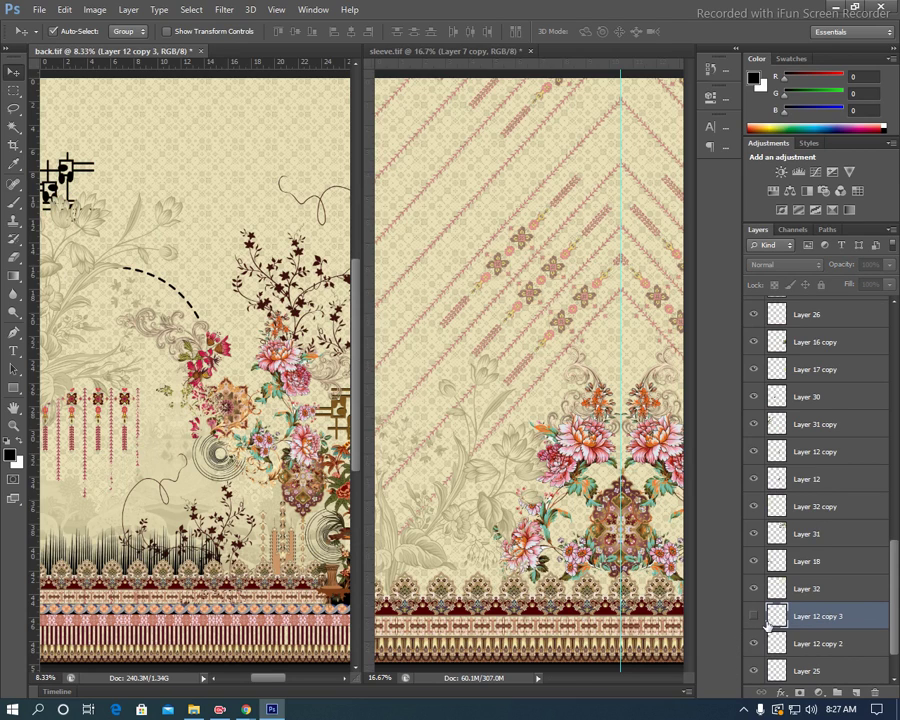
{"action": "scroll", "coordinate": [762, 630], "scroll_direction": "down", "scroll_amount": 2}
{"action": "left_click", "coordinate": [755, 617]}
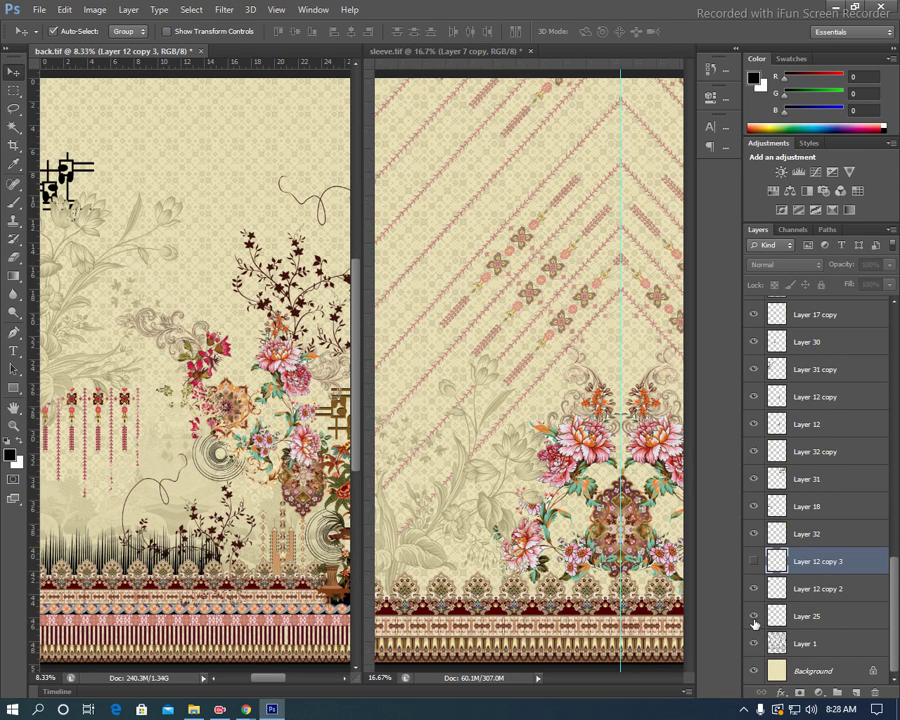
{"action": "left_click", "coordinate": [755, 617]}
{"action": "left_click", "coordinate": [756, 645]}
Copy Layer 12 copy 2 and Layer 12 copy 3 from back.tif into sleeve.tif
{"action": "left_click", "coordinate": [755, 589]}
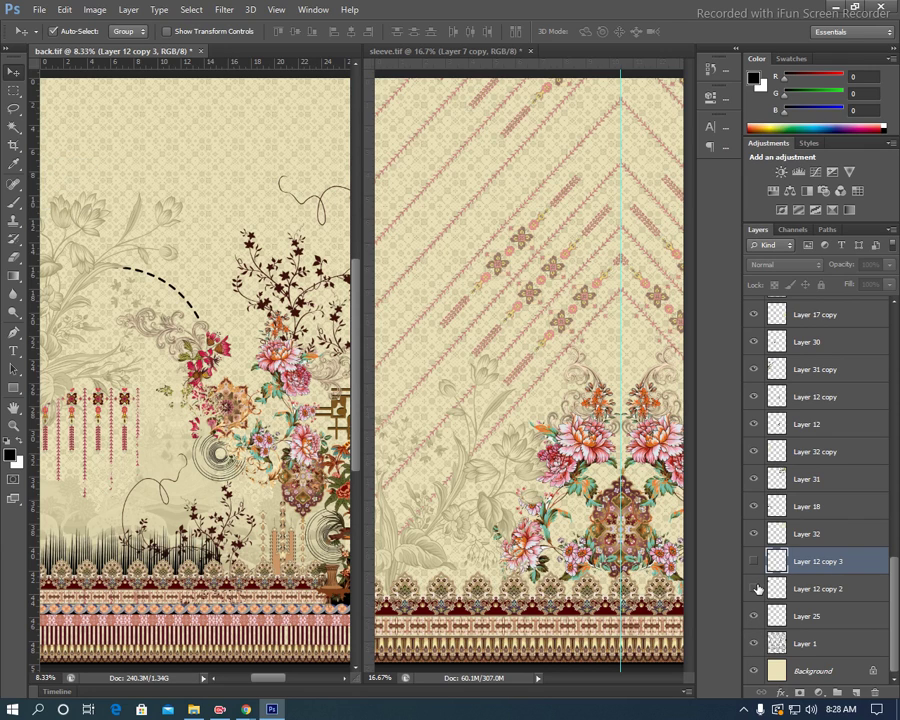
{"action": "left_click", "coordinate": [754, 562]}
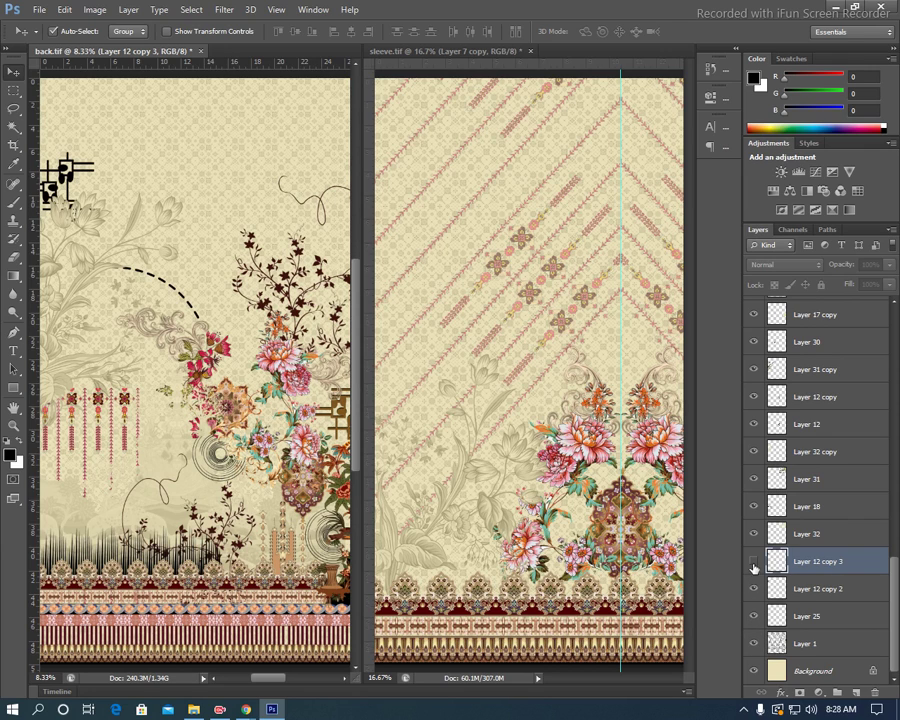
{"action": "left_click", "coordinate": [805, 589], "text": "shift"}
{"action": "left_click_drag", "start_coordinate": [817, 566], "coordinate": [566, 628]}
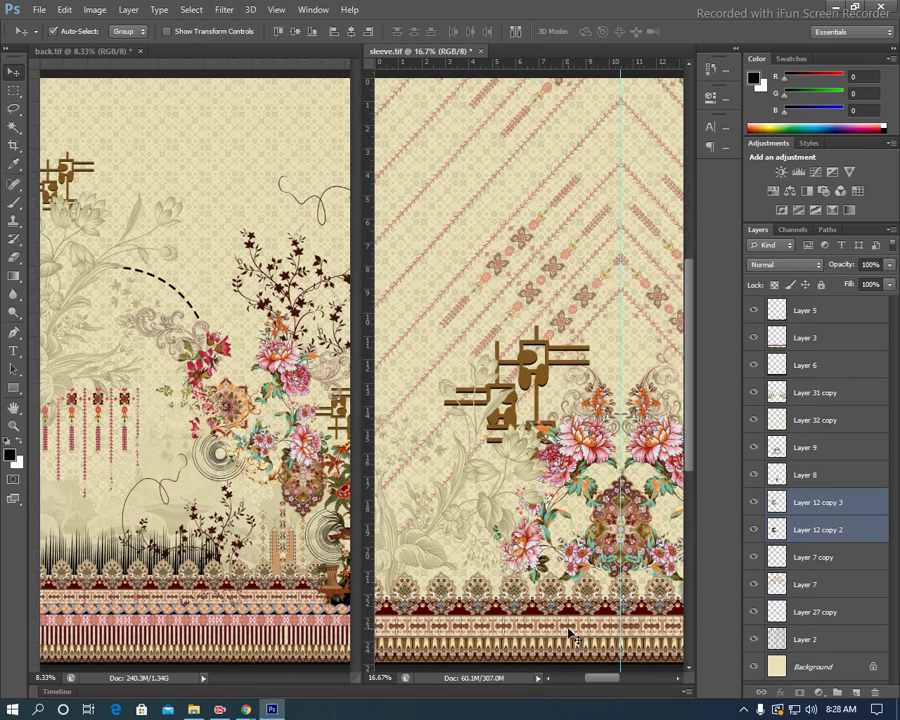
Scale the brown motif to 59%, rotate it 90° counter-clockwise, and place it lower left above the border
{"action": "key", "text": "f"}
{"action": "key", "text": "ctrl+t"}
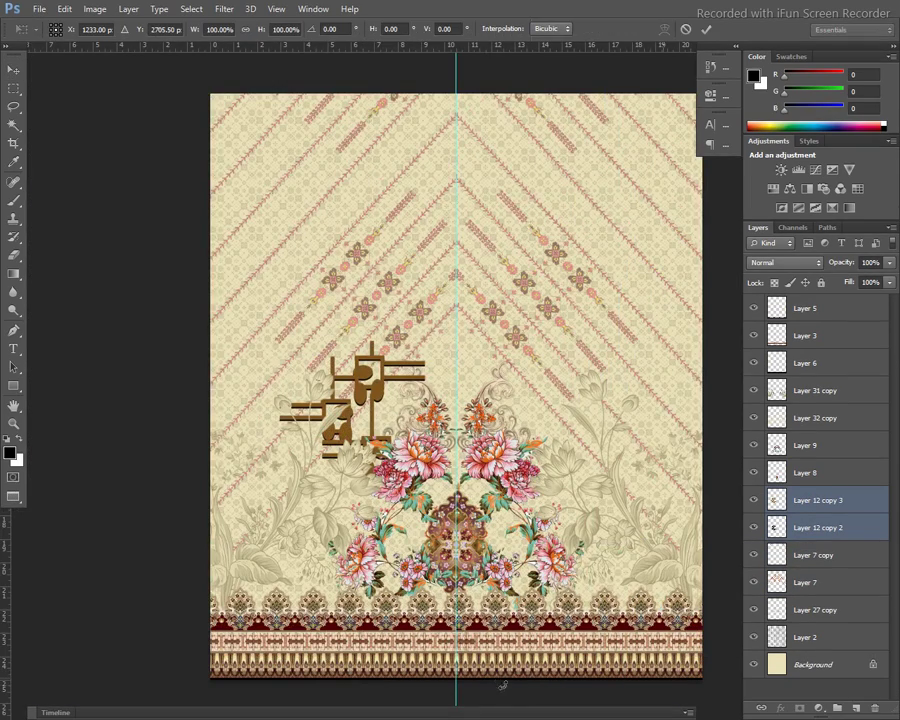
{"action": "left_click_drag", "start_coordinate": [279, 341], "coordinate": [309, 369]}
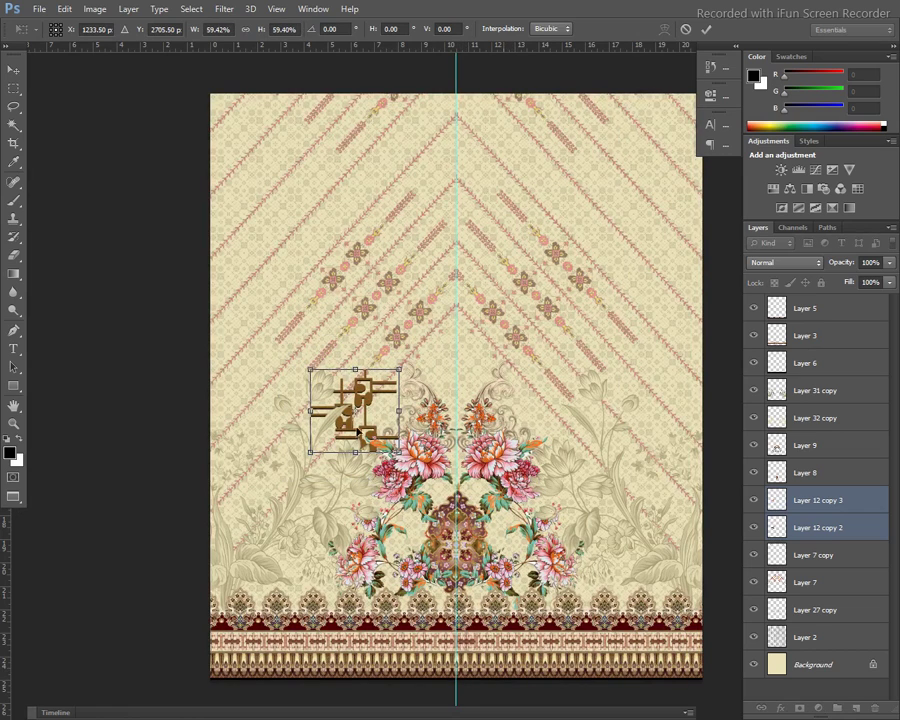
{"action": "right_click", "coordinate": [395, 415]}
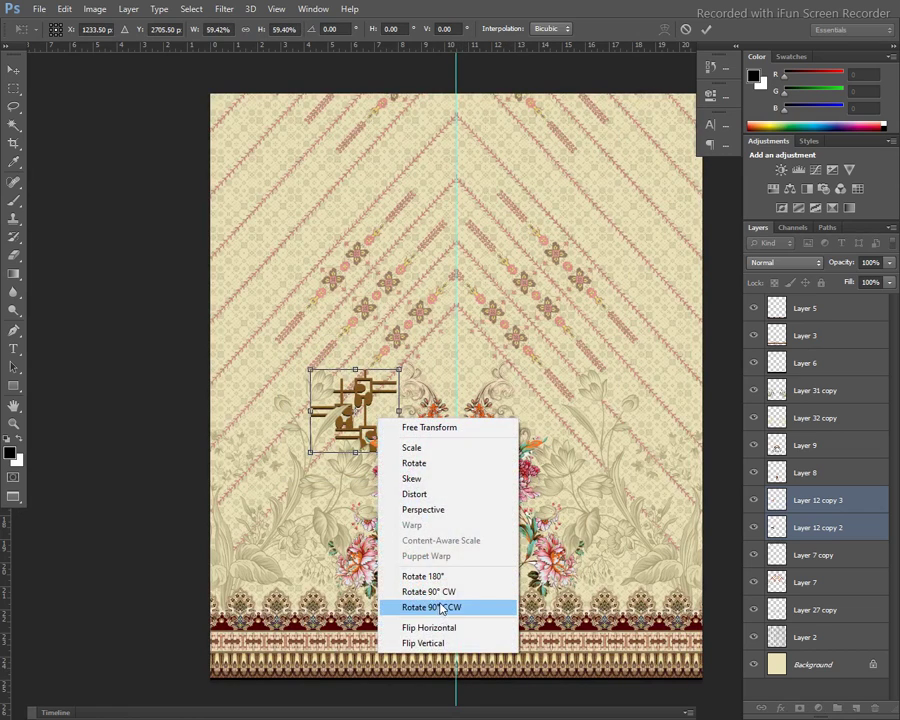
{"action": "left_click", "coordinate": [450, 603]}
{"action": "mouse_move", "coordinate": [377, 435]}
{"action": "left_mouse_down"}
{"action": "mouse_move", "coordinate": [320, 572]}
{"action": "mouse_move", "coordinate": [315, 566]}
{"action": "left_mouse_up"}
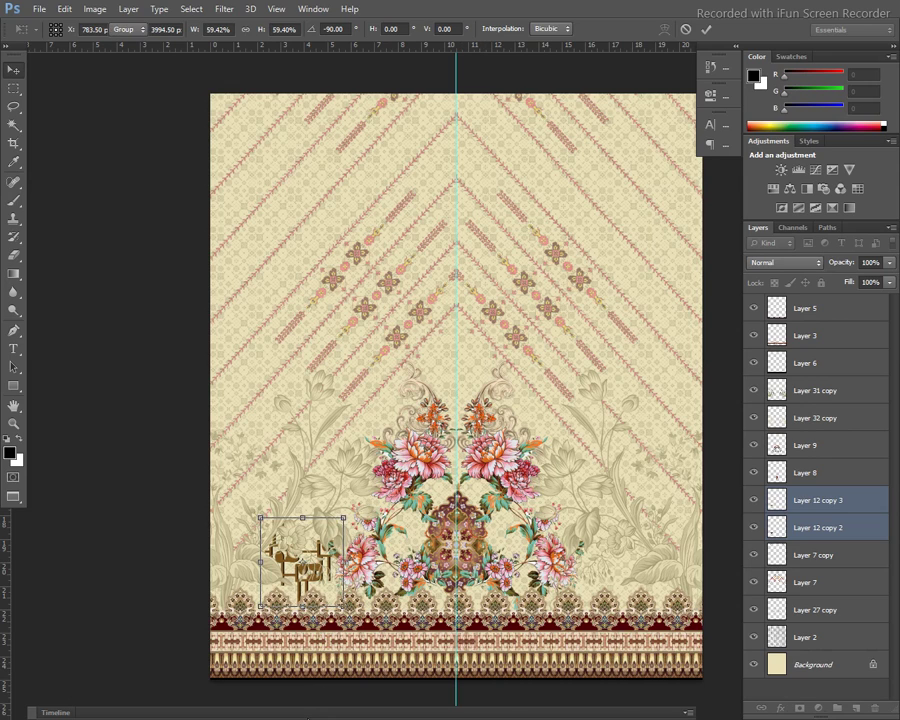
{"action": "key", "text": "Return"}
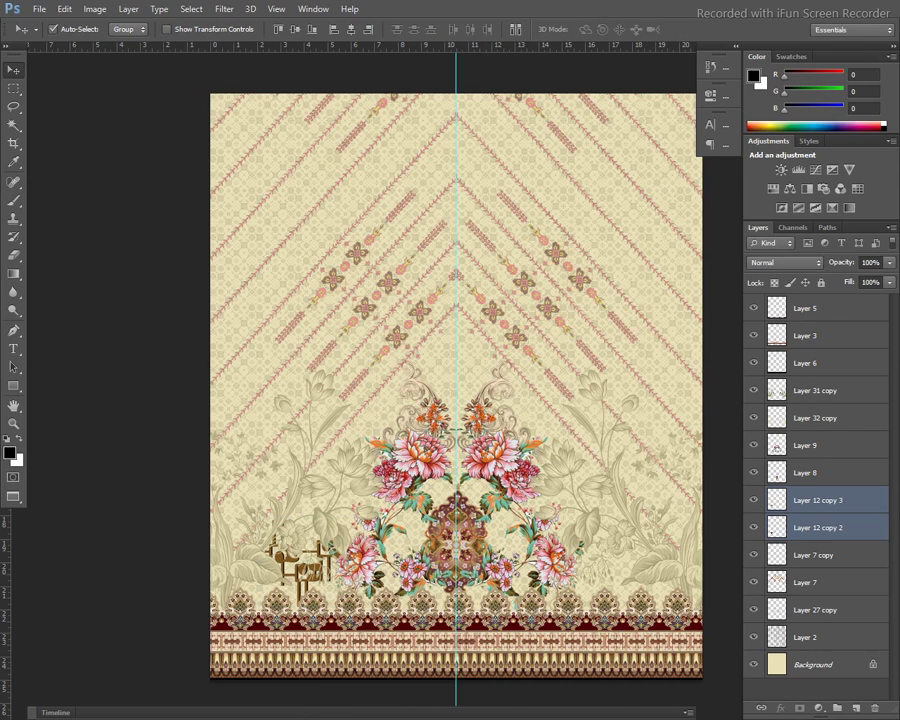
Enlarge the repositioned brown motif to about 122%
{"action": "key", "text": "ctrl+t"}
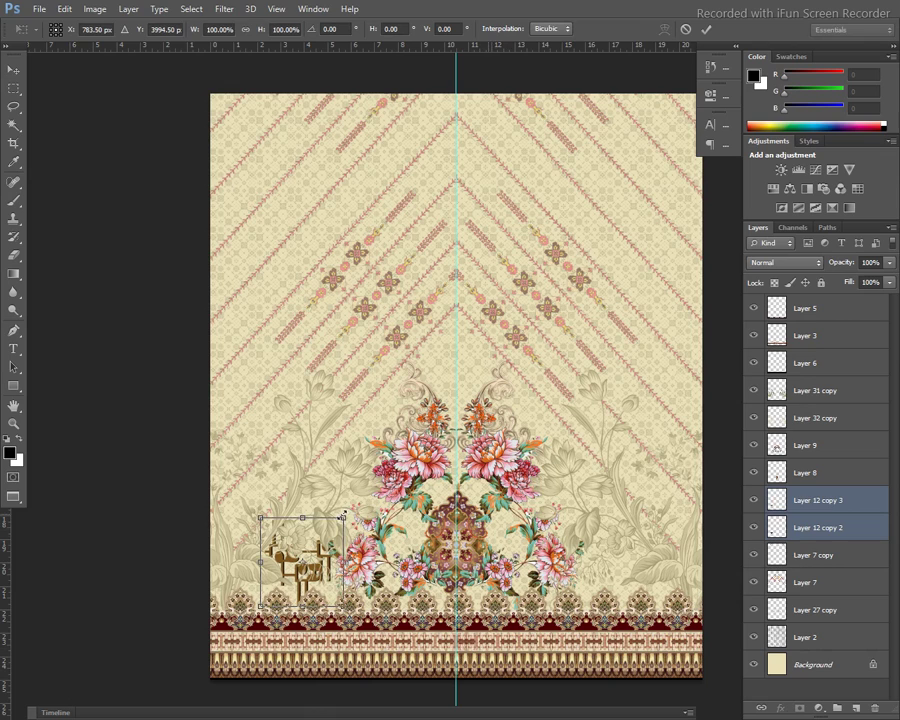
{"action": "left_click_drag", "start_coordinate": [344, 516], "coordinate": [352, 508]}
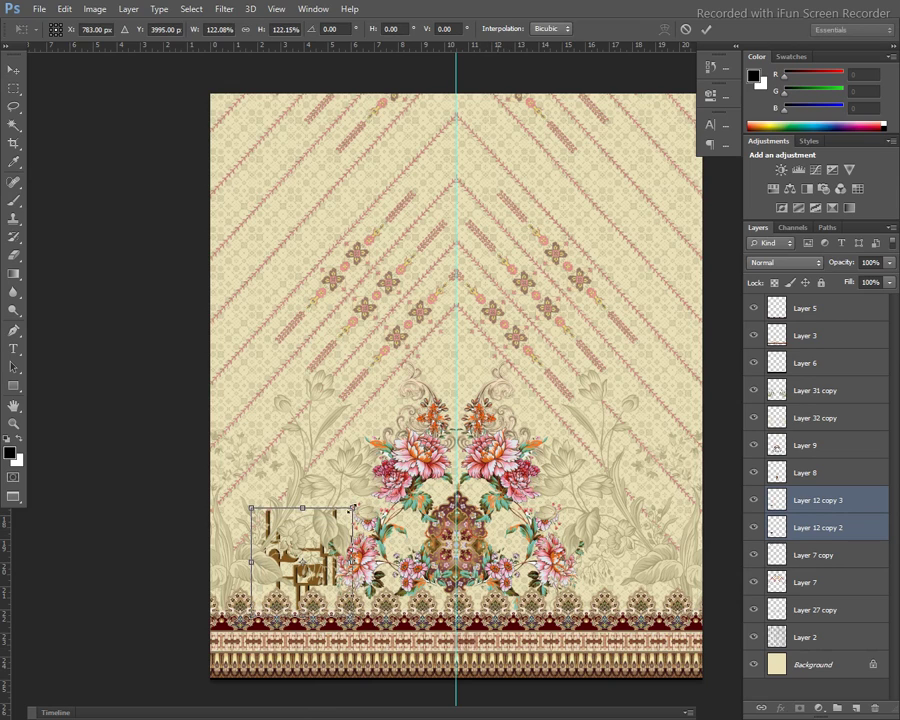
{"action": "key", "text": "Return"}
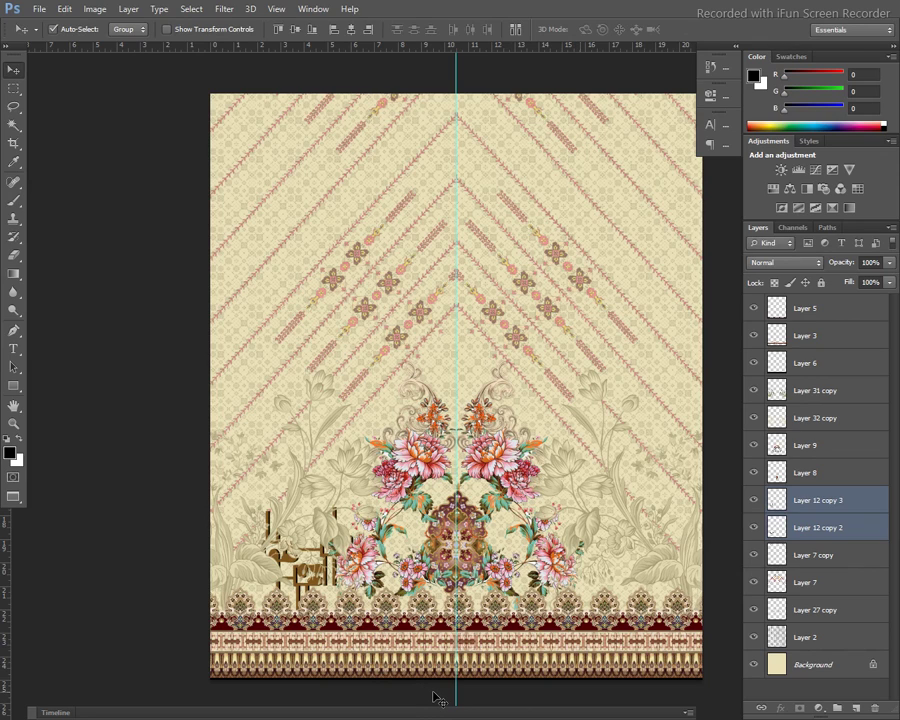
Flip the currently selected motif layer horizontally
{"action": "key", "text": "ctrl+a"}
{"action": "key", "text": "alt+e"}
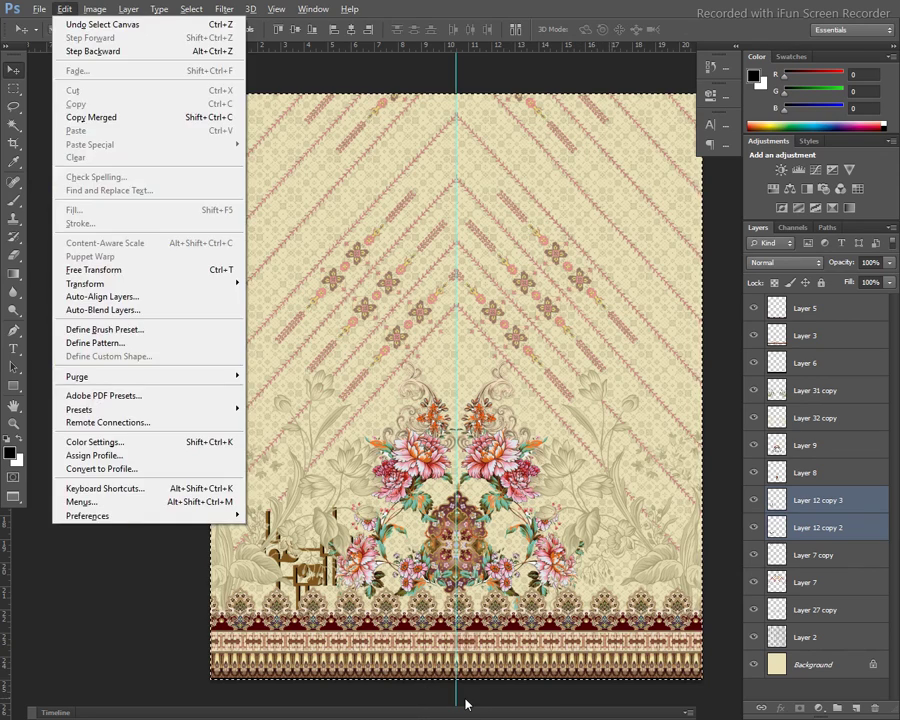
{"action": "key", "text": "a"}
{"action": "key", "text": "h"}
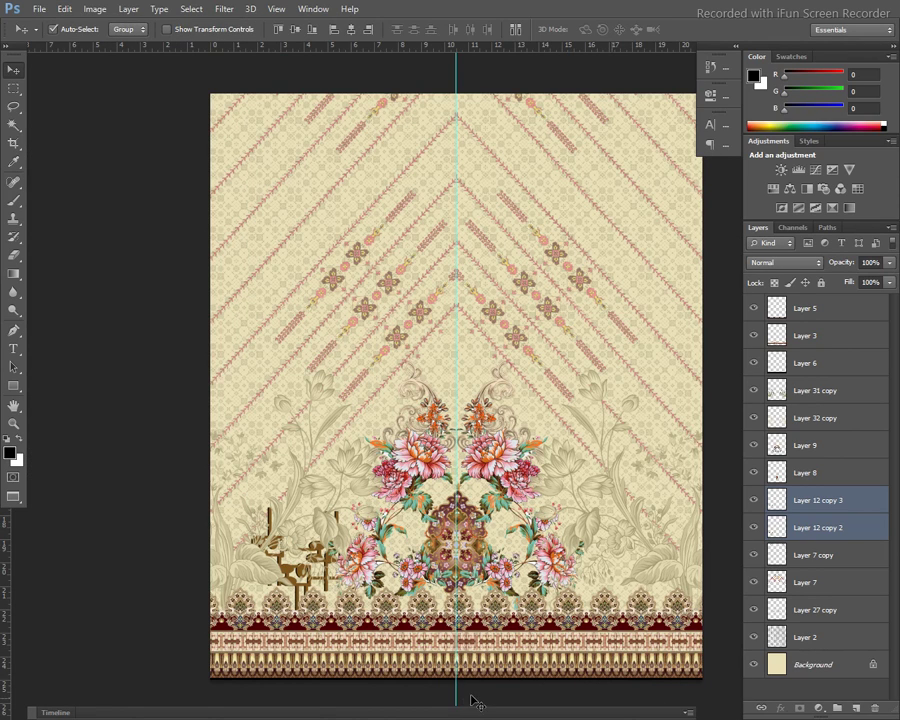
Select only Layer 12 copy 2 and flip it horizontally to mirror it on the right
{"action": "left_click", "coordinate": [813, 503]}
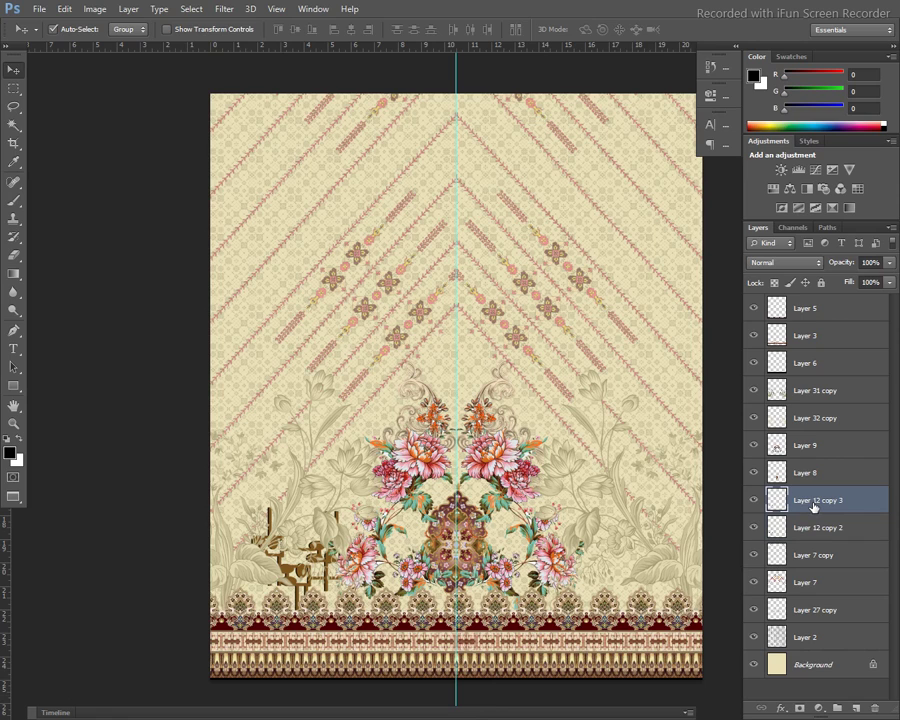
{"action": "left_click", "coordinate": [847, 525]}
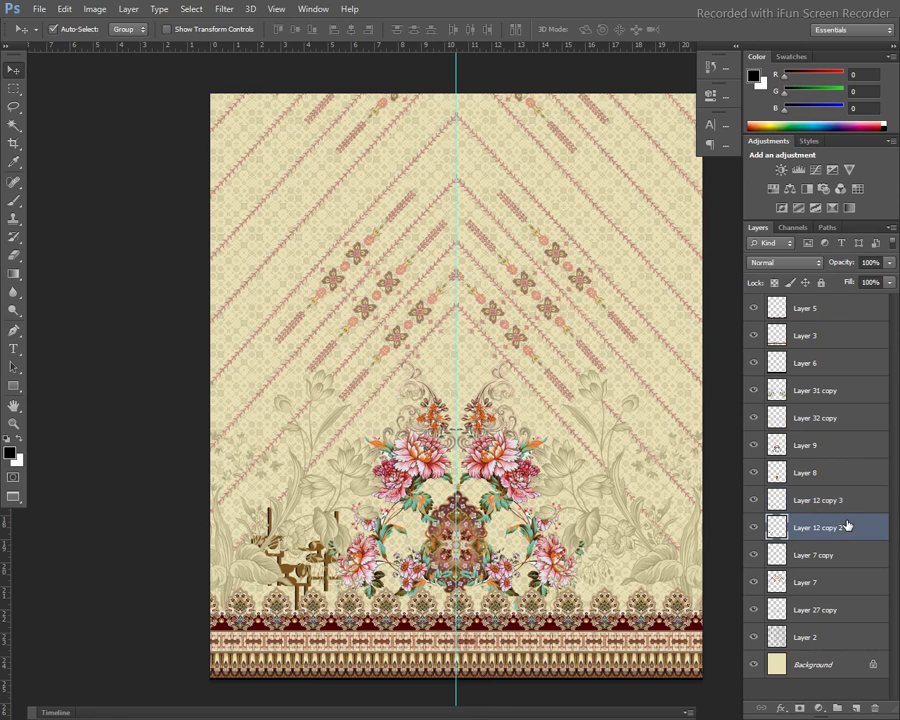
{"action": "key", "text": "ctrl+a"}
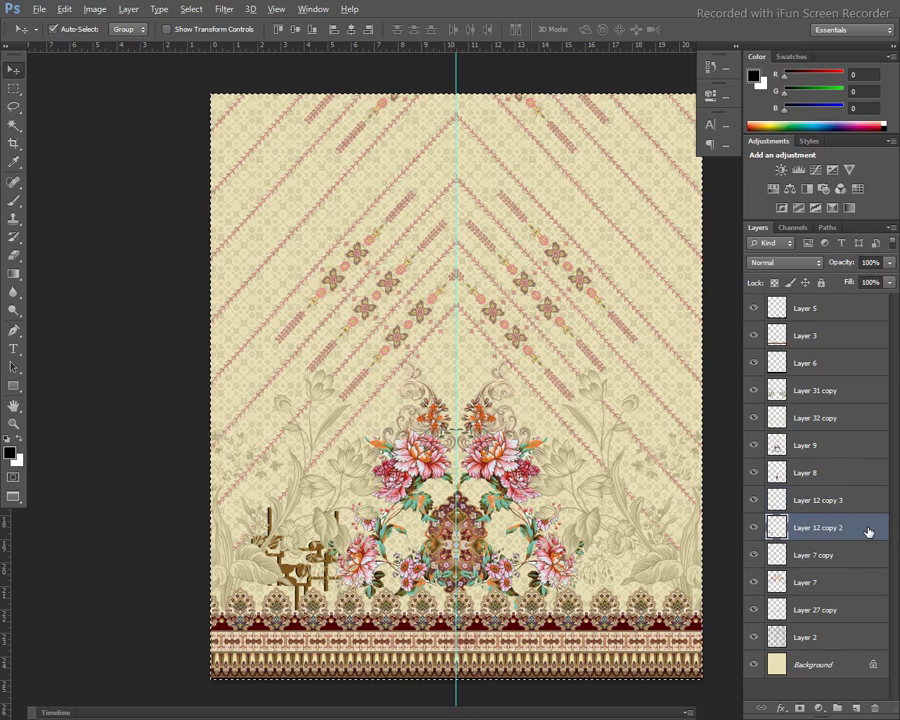
{"action": "key", "text": "alt+e"}
{"action": "key", "text": "a"}
{"action": "key", "text": "h"}
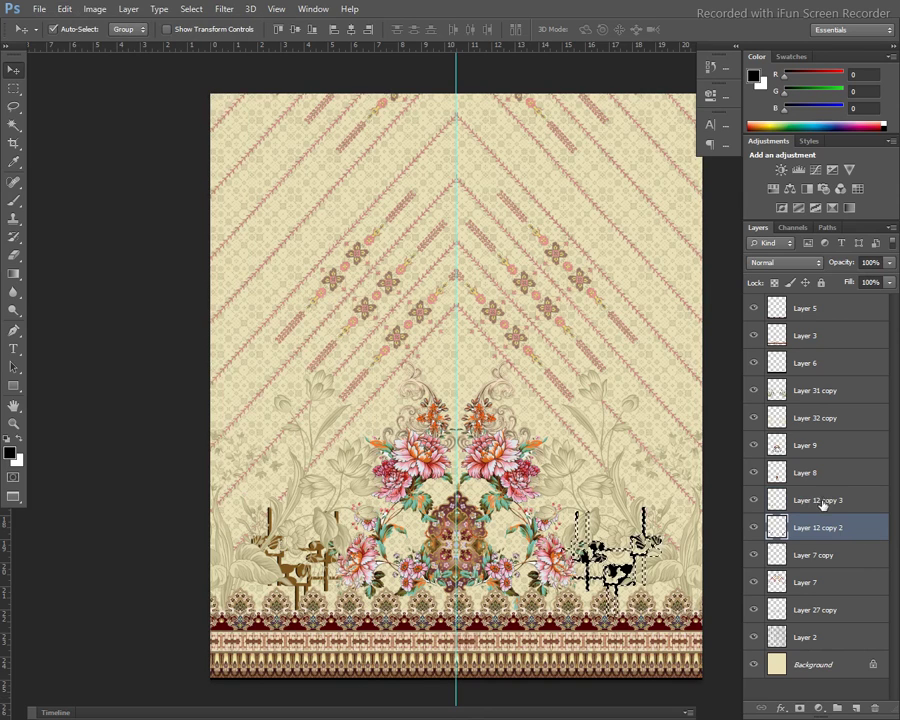
Flip Layer 12 copy 3 horizontally, deselect, and hide the vertical centre guide
{"action": "left_click", "coordinate": [755, 494]}
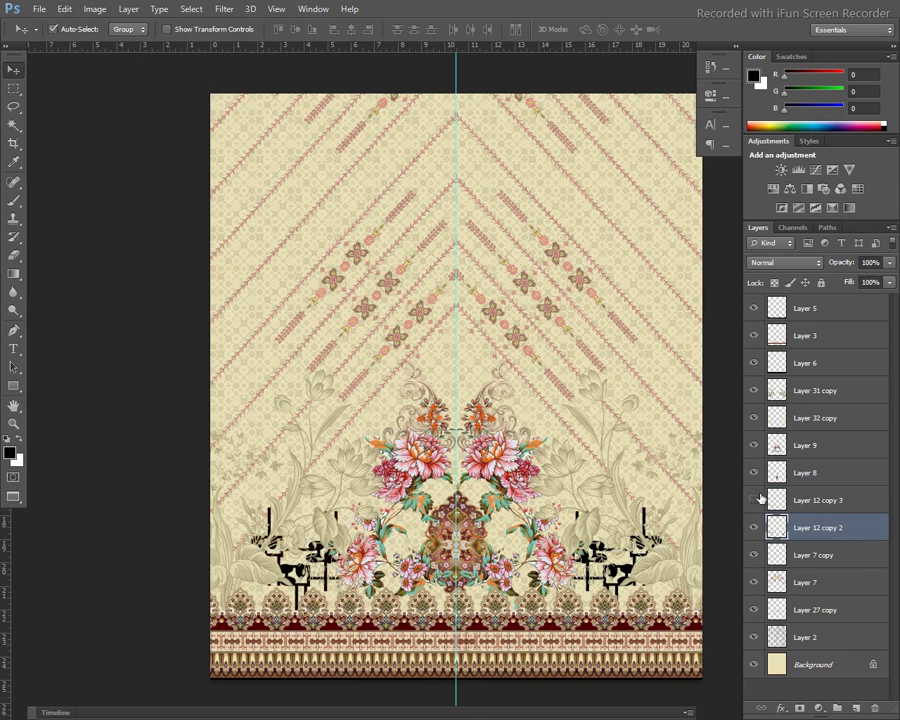
{"action": "left_click", "coordinate": [800, 505]}
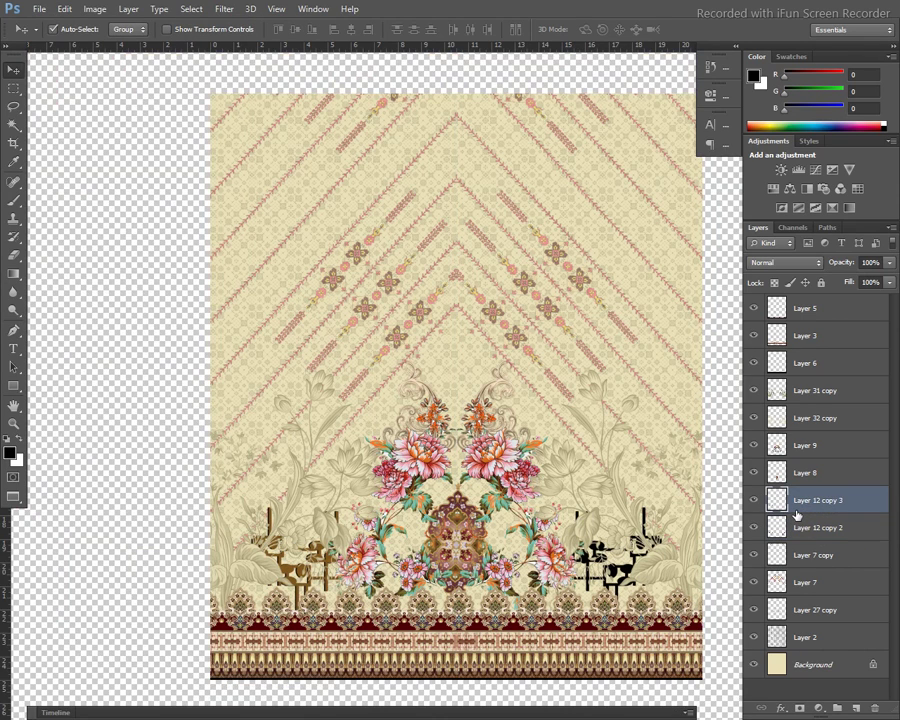
{"action": "key", "text": "ctrl+a"}
{"action": "key", "text": "alt+e"}
{"action": "key", "text": "a"}
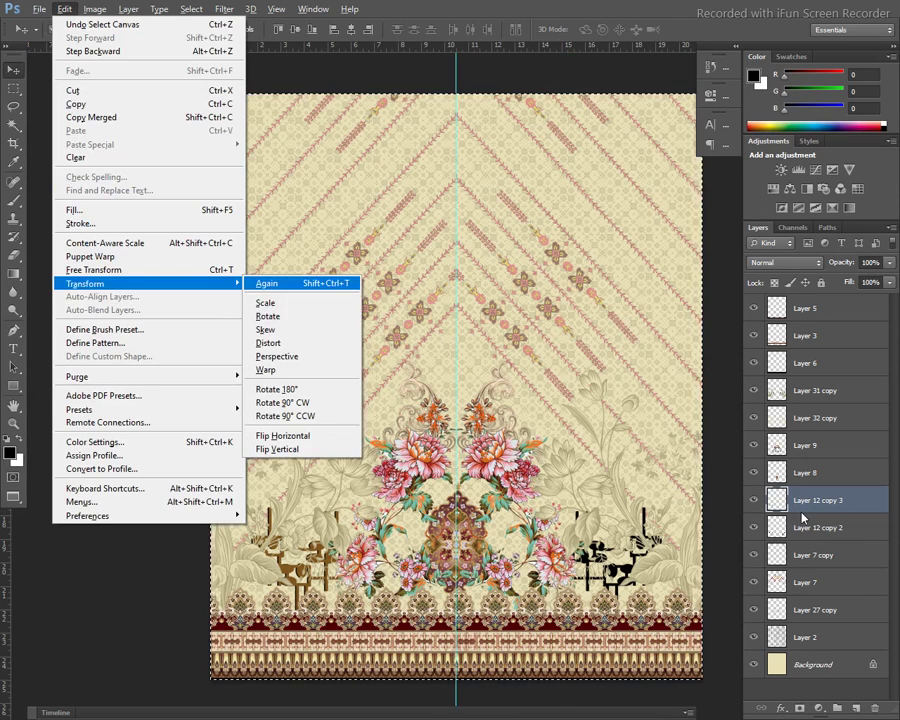
{"action": "key", "text": "h"}
{"action": "key", "text": "ctrl+d"}
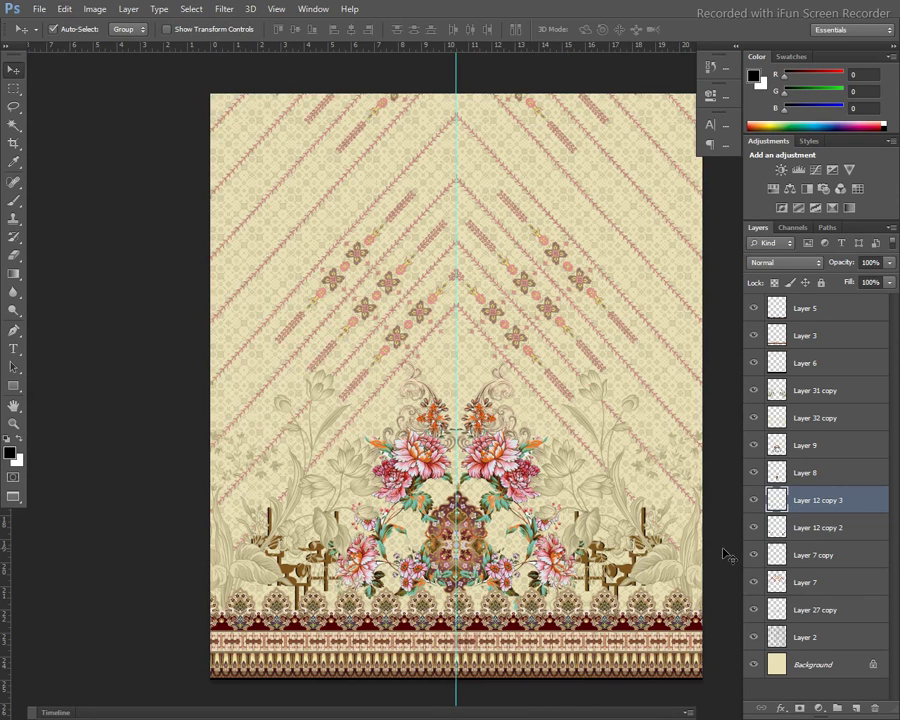
{"action": "key", "text": "ctrl+semicolon"}
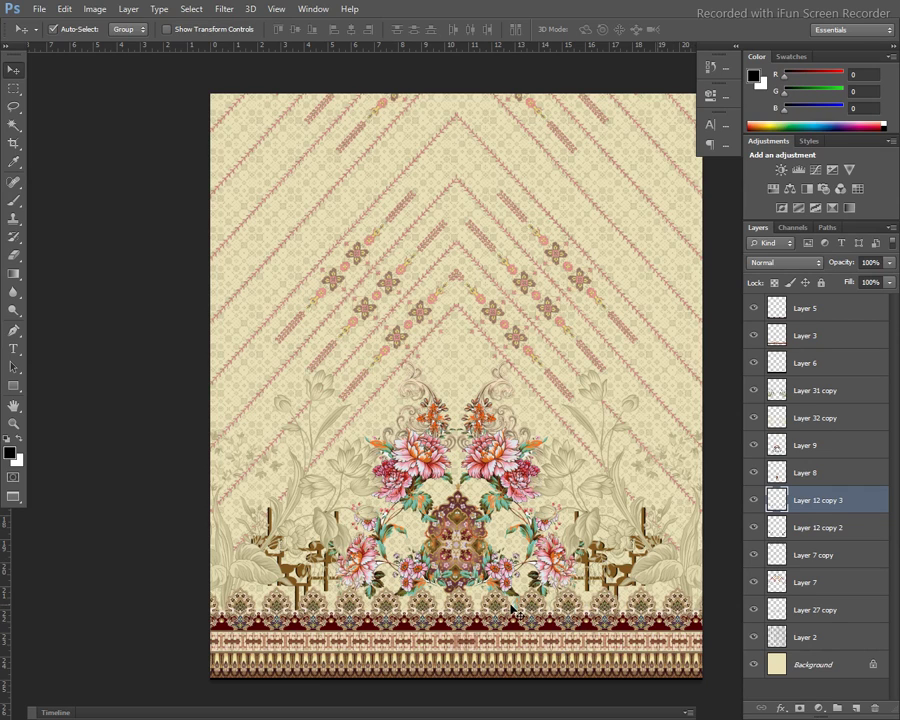
Save the design over the existing sleeve.tif, accepting the default TIFF options
{"action": "key", "text": "ctrl+shift+s"}
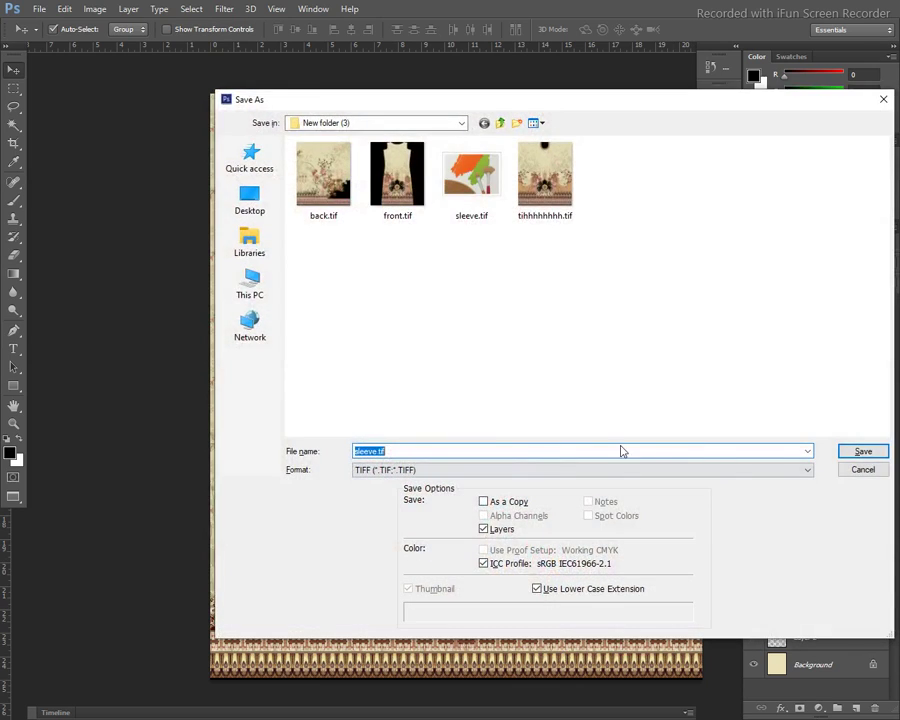
{"action": "left_click", "coordinate": [862, 452]}
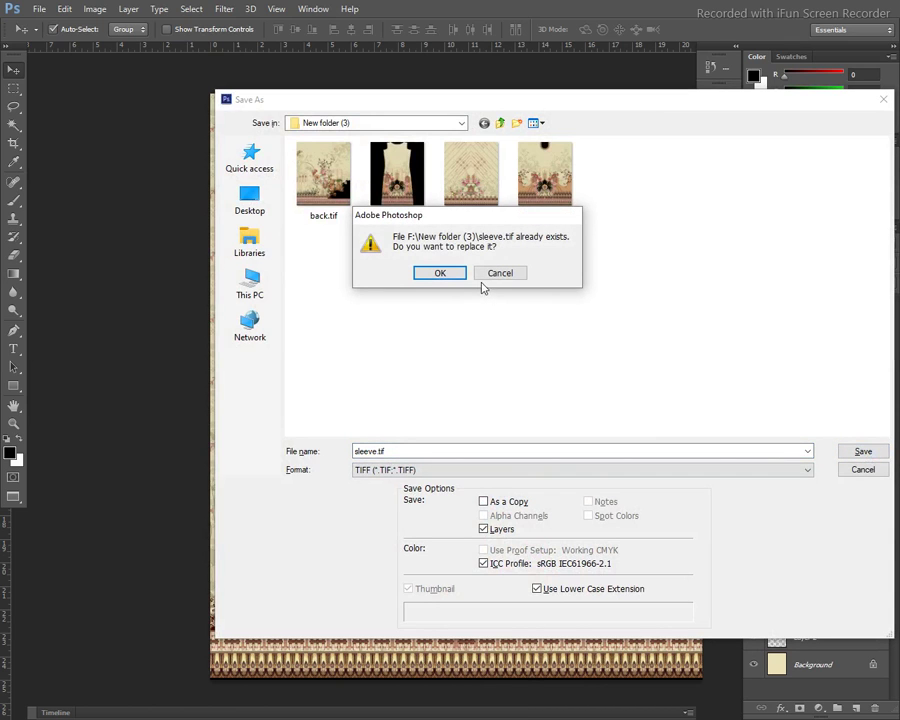
{"action": "left_click", "coordinate": [443, 273]}
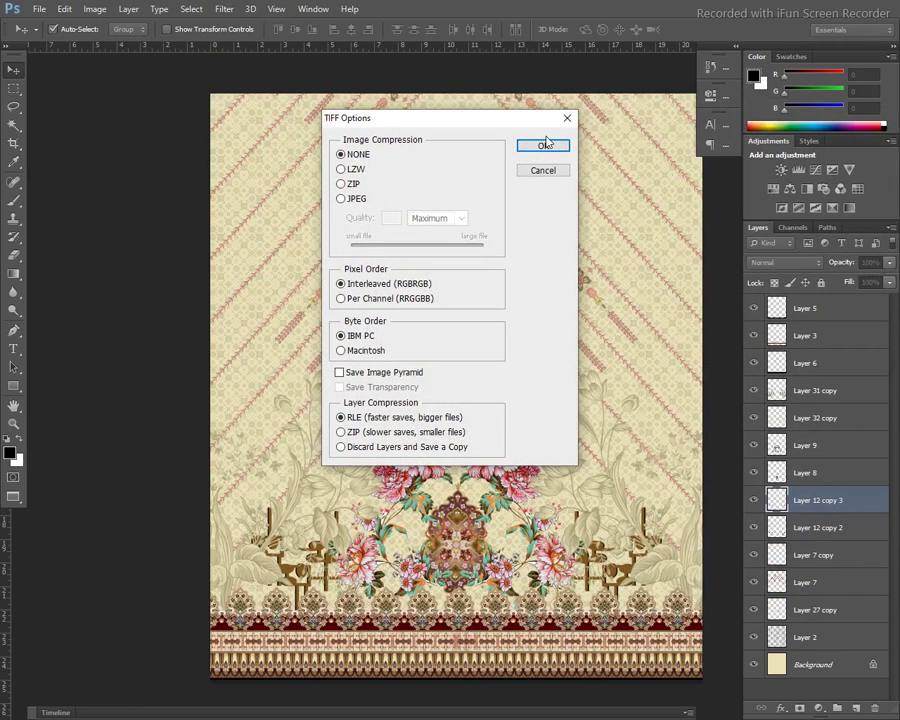
{"action": "left_click", "coordinate": [542, 148]}
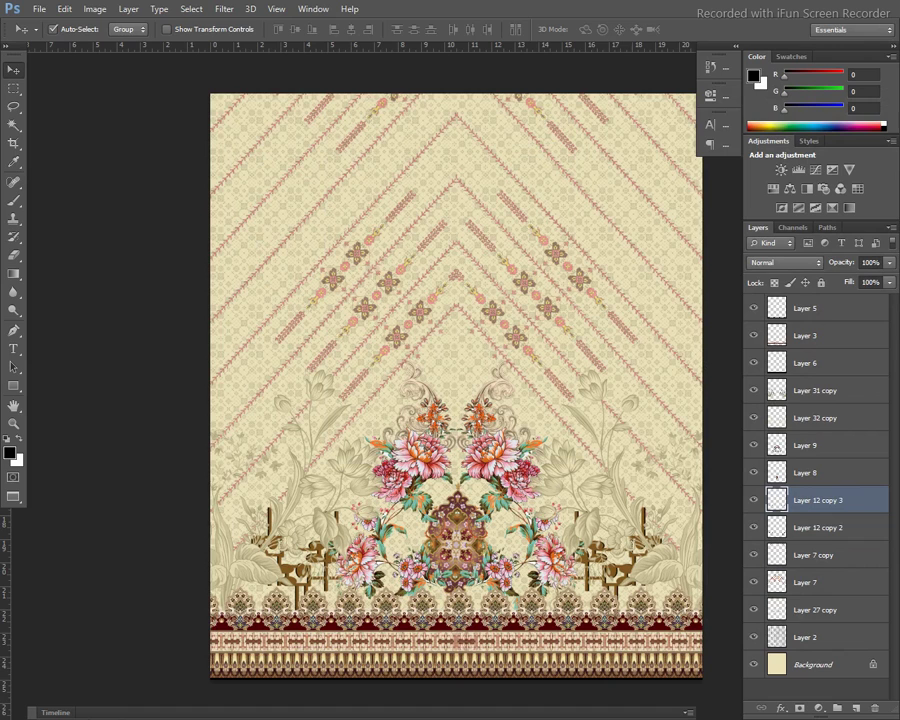
Browse the Open dialog from WORK (F:) into SABA DRESS > STOCK and look through its contents
{"action": "key", "text": "ctrl+o"}
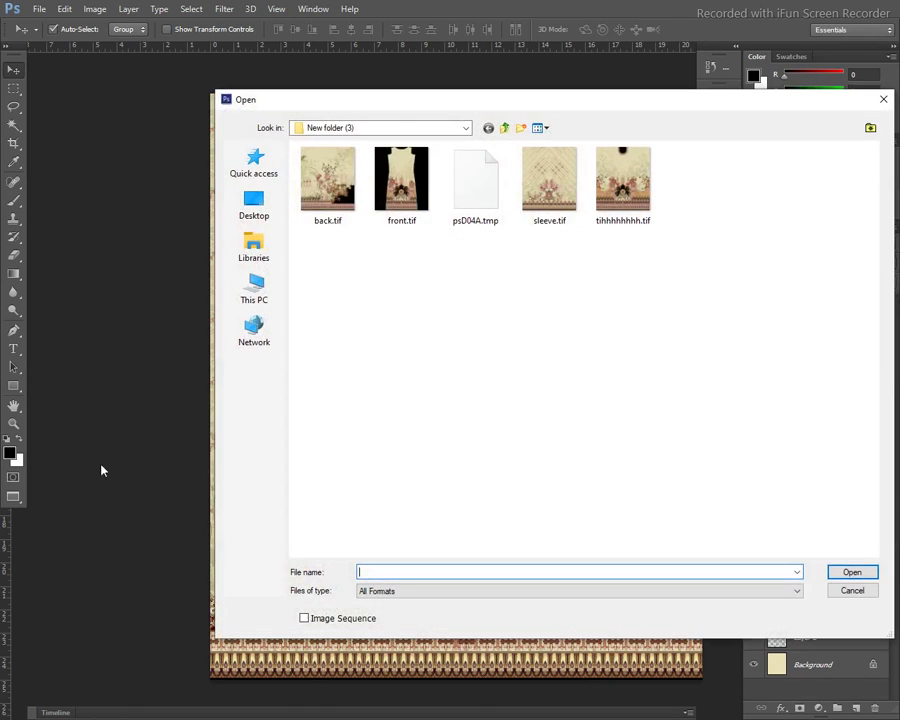
{"action": "left_click", "coordinate": [505, 128]}
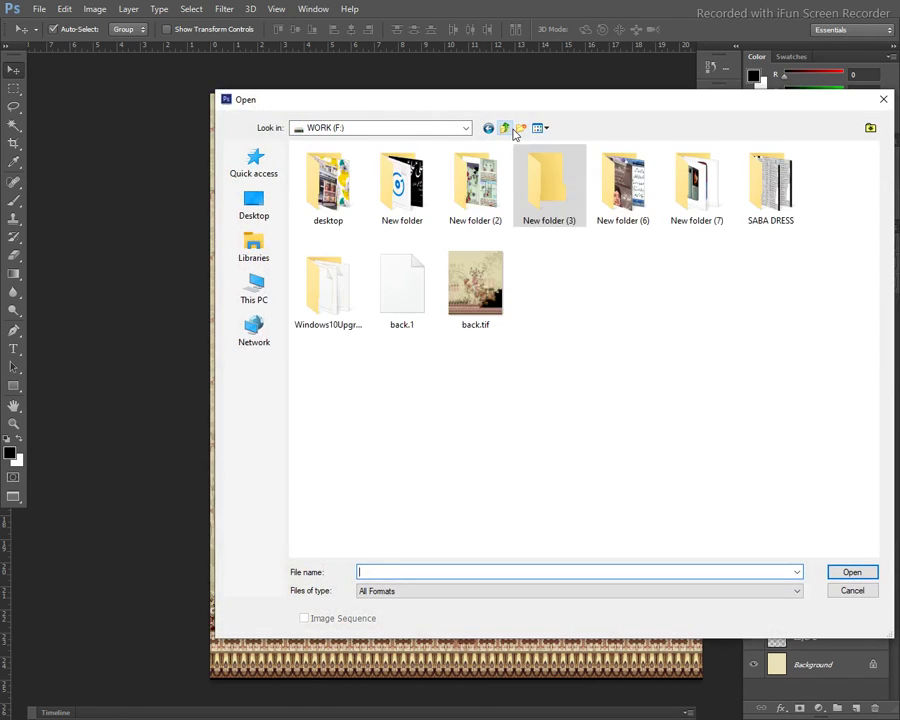
{"action": "double_click", "coordinate": [771, 195]}
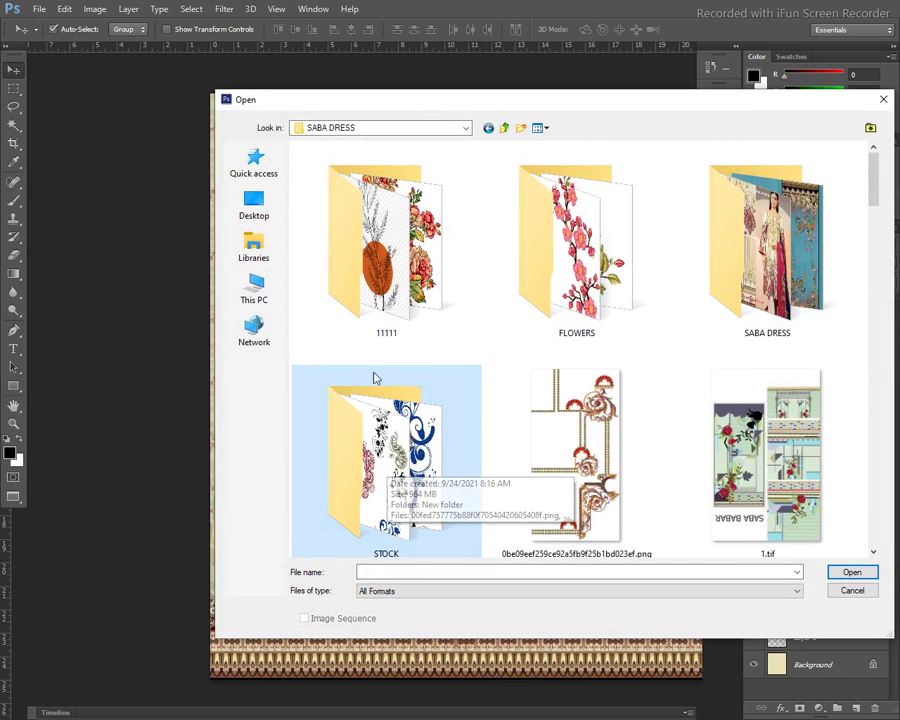
{"action": "double_click", "coordinate": [386, 460]}
{"action": "scroll", "coordinate": [418, 324], "scroll_direction": "down", "scroll_amount": 3}
{"action": "scroll", "coordinate": [420, 326], "scroll_direction": "down", "scroll_amount": 1}
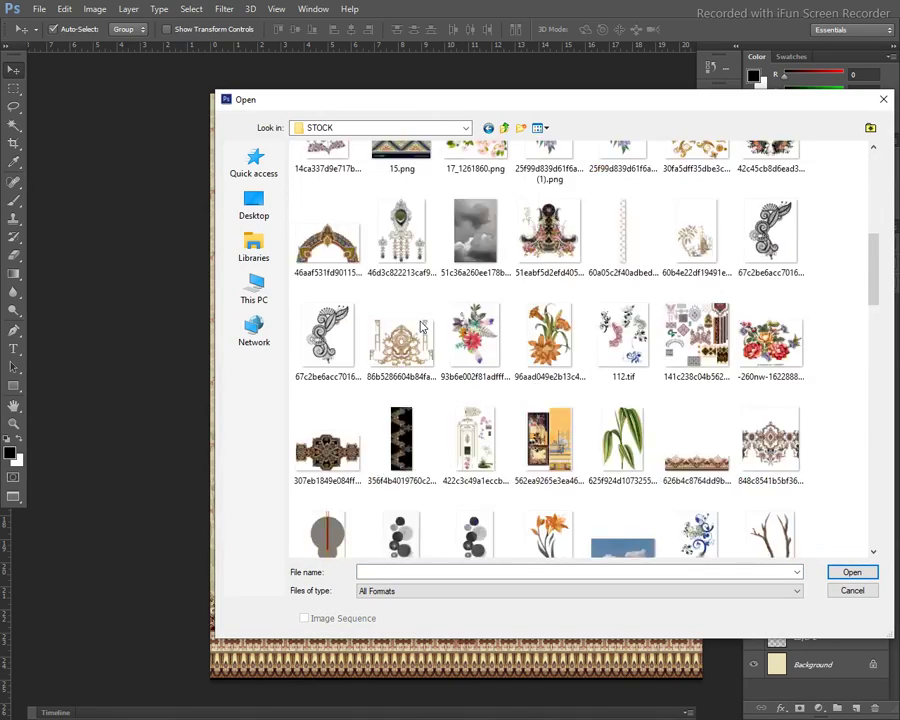
{"action": "scroll", "coordinate": [422, 328], "scroll_direction": "down", "scroll_amount": 2}
{"action": "scroll", "coordinate": [422, 326], "scroll_direction": "down", "scroll_amount": 3}
{"action": "scroll", "coordinate": [422, 326], "scroll_direction": "down", "scroll_amount": 3}
{"action": "scroll", "coordinate": [422, 326], "scroll_direction": "down", "scroll_amount": 3}
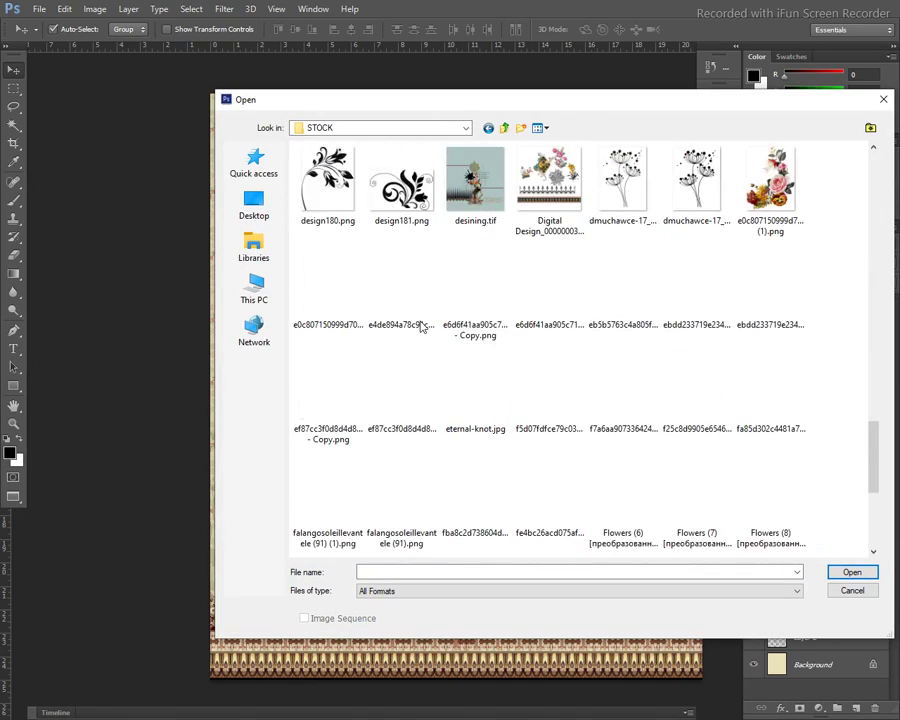
{"action": "scroll", "coordinate": [422, 326], "scroll_direction": "down", "scroll_amount": 2}
{"action": "scroll", "coordinate": [422, 326], "scroll_direction": "down", "scroll_amount": 3}
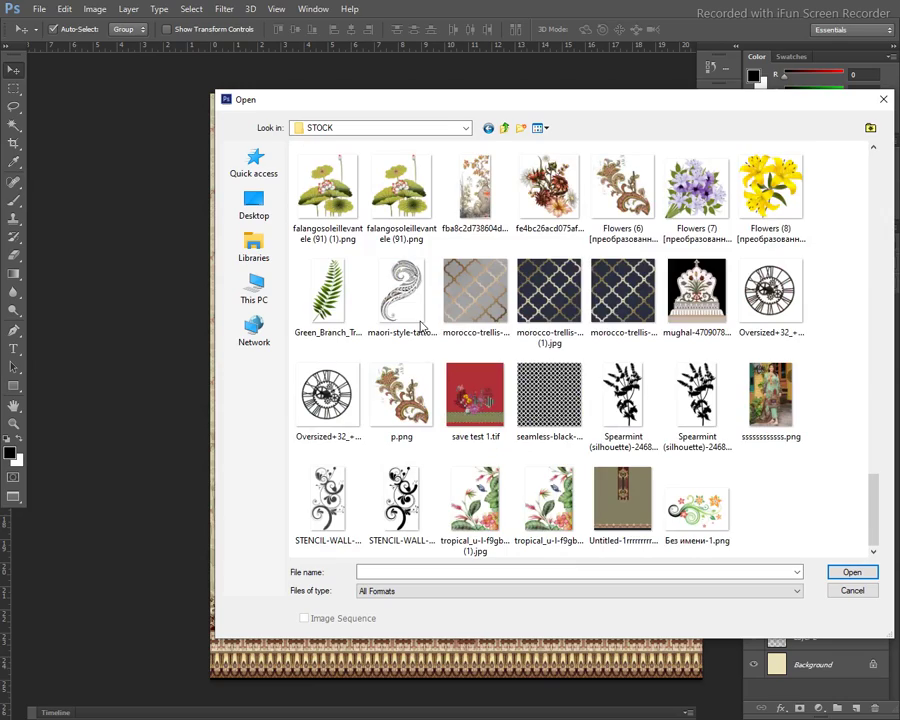
{"action": "scroll", "coordinate": [422, 326], "scroll_direction": "up", "scroll_amount": 10}
{"action": "scroll", "coordinate": [405, 295], "scroll_direction": "up", "scroll_amount": 10}
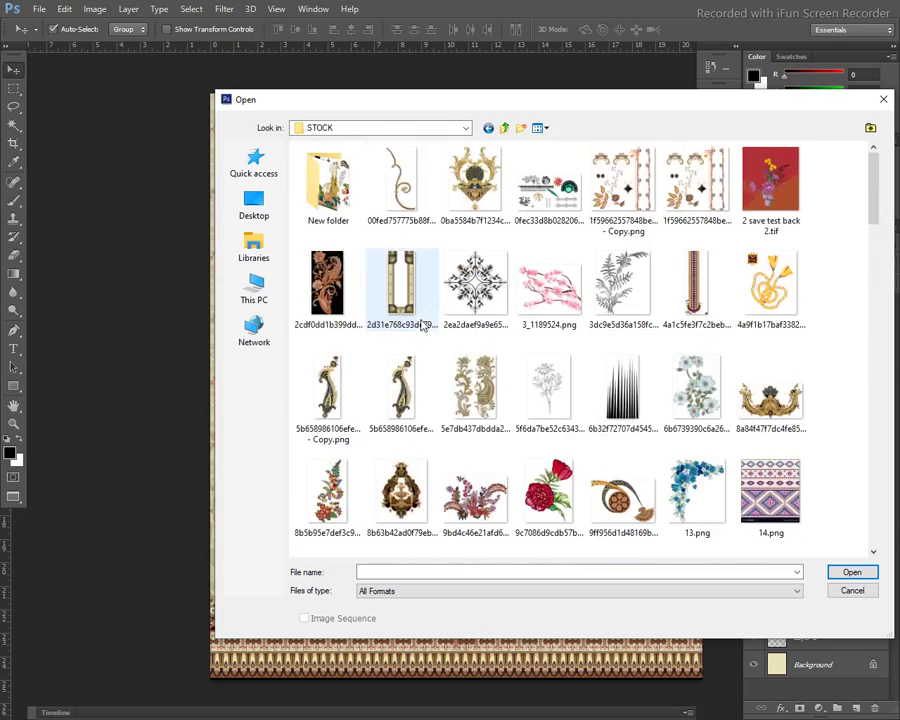
Look through the 'New folder' inside STOCK
{"action": "double_click", "coordinate": [320, 202]}
{"action": "scroll", "coordinate": [748, 302], "scroll_direction": "down", "scroll_amount": 2}
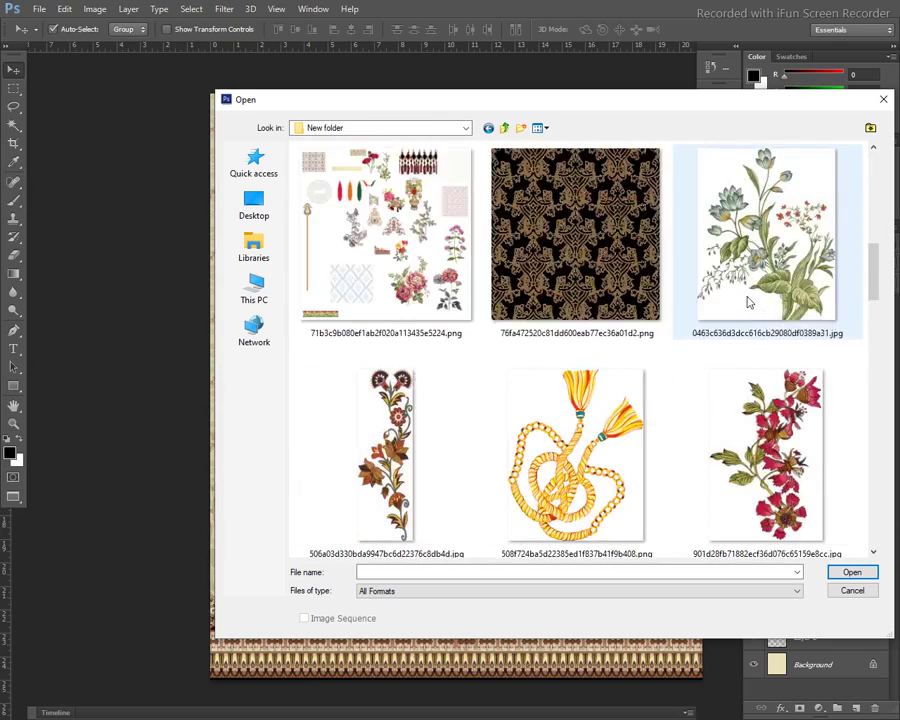
{"action": "scroll", "coordinate": [748, 302], "scroll_direction": "down", "scroll_amount": 3}
{"action": "scroll", "coordinate": [748, 302], "scroll_direction": "down", "scroll_amount": 3}
{"action": "scroll", "coordinate": [748, 302], "scroll_direction": "down", "scroll_amount": 3}
{"action": "scroll", "coordinate": [748, 300], "scroll_direction": "down", "scroll_amount": 1}
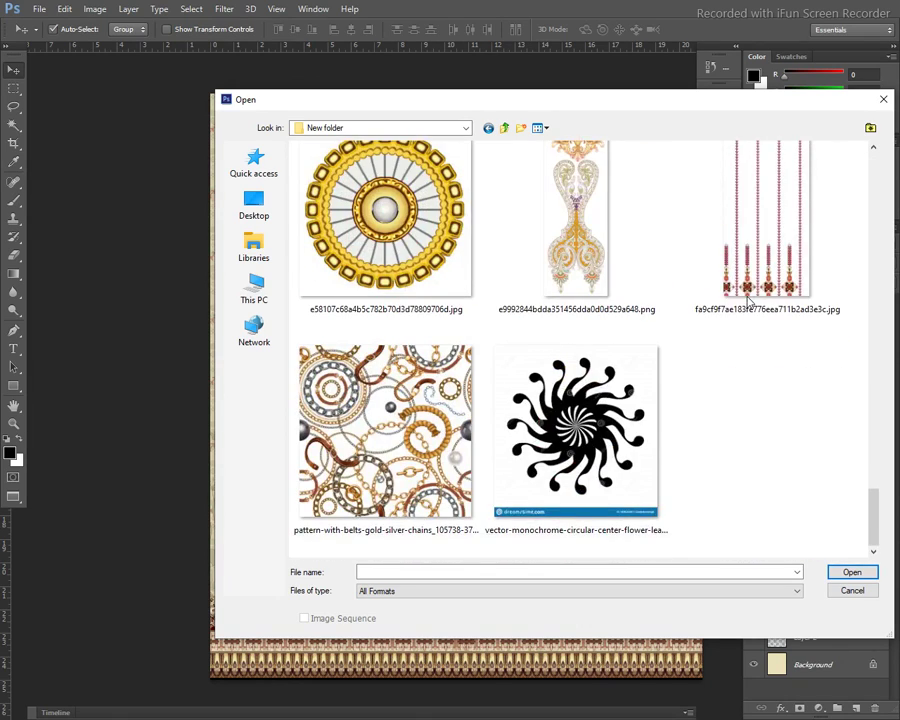
{"action": "scroll", "coordinate": [748, 302], "scroll_direction": "up", "scroll_amount": 5}
{"action": "scroll", "coordinate": [748, 300], "scroll_direction": "up", "scroll_amount": 5}
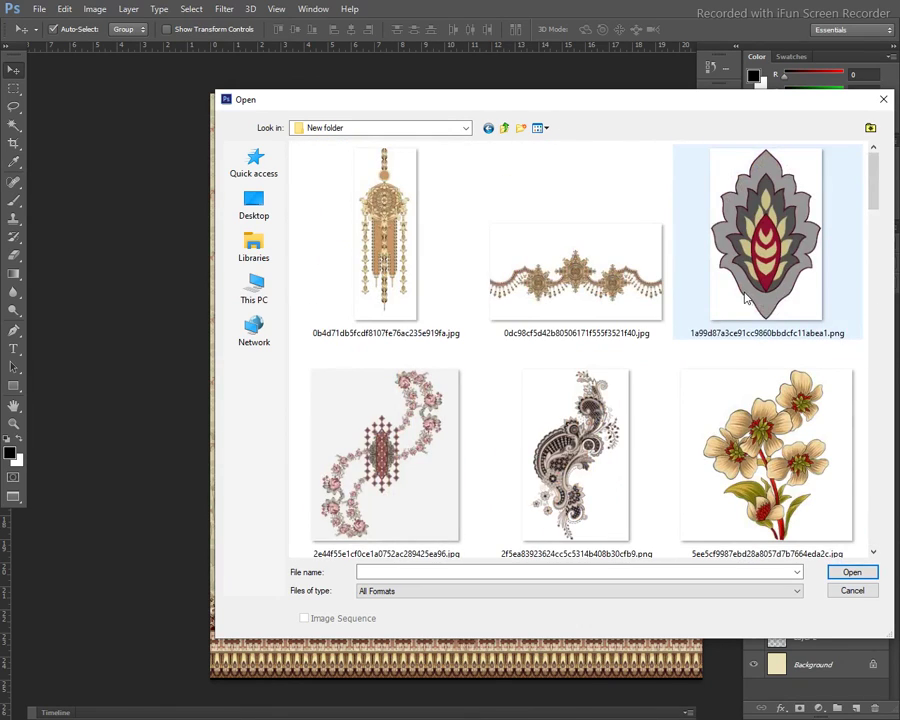
Go back to SABA DRESS, open the FLOWERS folder and choose the black sleeve outline PNG
{"action": "left_click", "coordinate": [504, 129]}
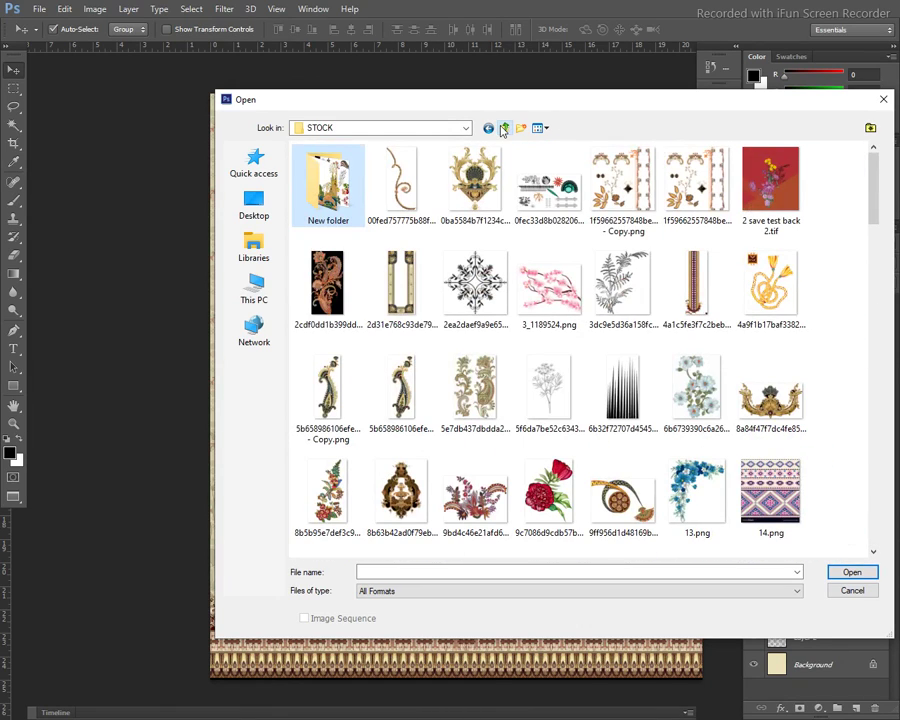
{"action": "left_click", "coordinate": [504, 129]}
{"action": "double_click", "coordinate": [561, 279]}
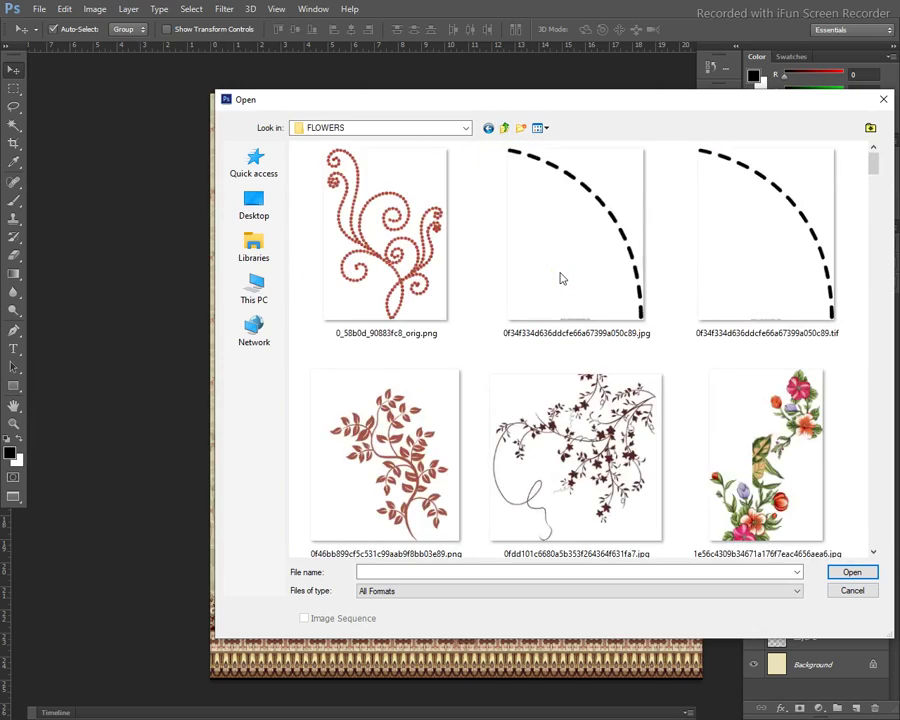
{"action": "scroll", "coordinate": [561, 279], "scroll_direction": "down", "scroll_amount": 3}
{"action": "scroll", "coordinate": [561, 279], "scroll_direction": "down", "scroll_amount": 3}
{"action": "scroll", "coordinate": [561, 279], "scroll_direction": "down", "scroll_amount": 2}
{"action": "scroll", "coordinate": [561, 279], "scroll_direction": "down", "scroll_amount": 3}
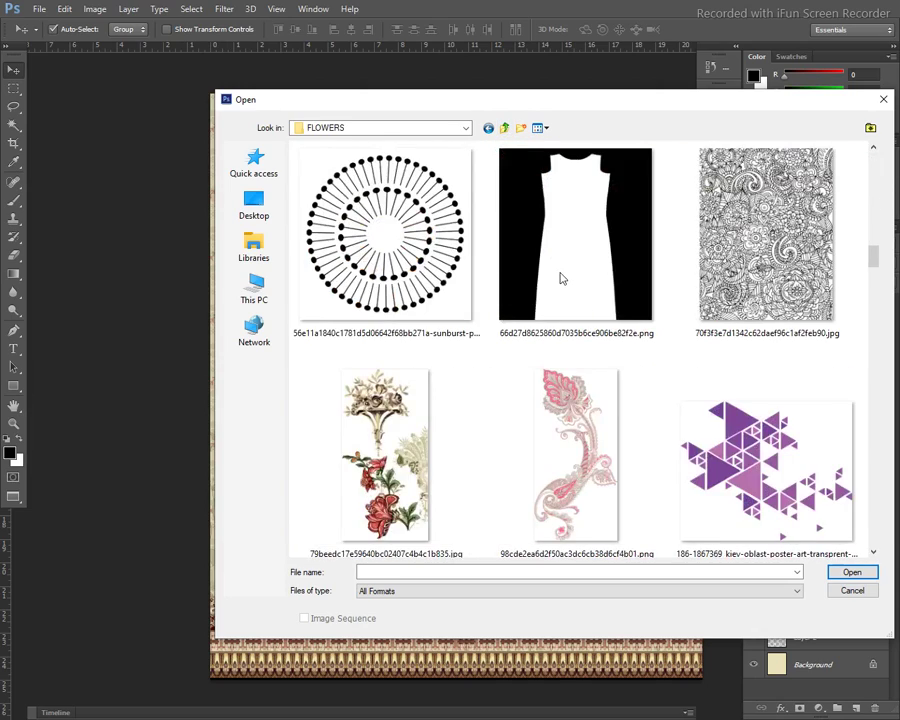
{"action": "scroll", "coordinate": [561, 279], "scroll_direction": "down", "scroll_amount": 3}
{"action": "scroll", "coordinate": [561, 279], "scroll_direction": "down", "scroll_amount": 3}
{"action": "scroll", "coordinate": [561, 279], "scroll_direction": "down", "scroll_amount": 3}
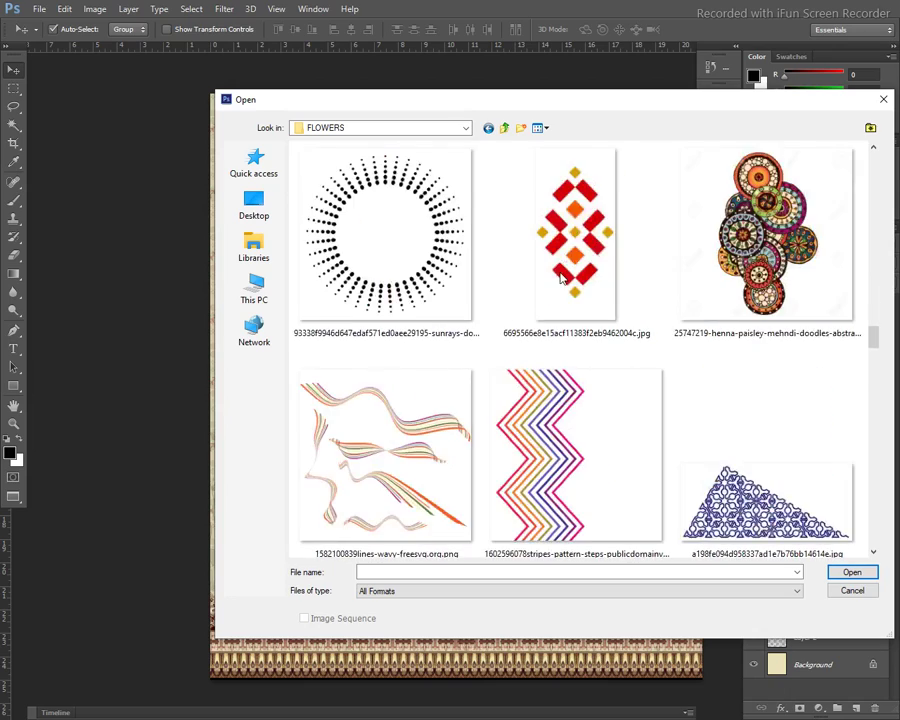
{"action": "scroll", "coordinate": [561, 279], "scroll_direction": "down", "scroll_amount": 3}
{"action": "scroll", "coordinate": [561, 279], "scroll_direction": "down", "scroll_amount": 3}
{"action": "scroll", "coordinate": [561, 279], "scroll_direction": "down", "scroll_amount": 3}
{"action": "scroll", "coordinate": [561, 279], "scroll_direction": "down", "scroll_amount": 3}
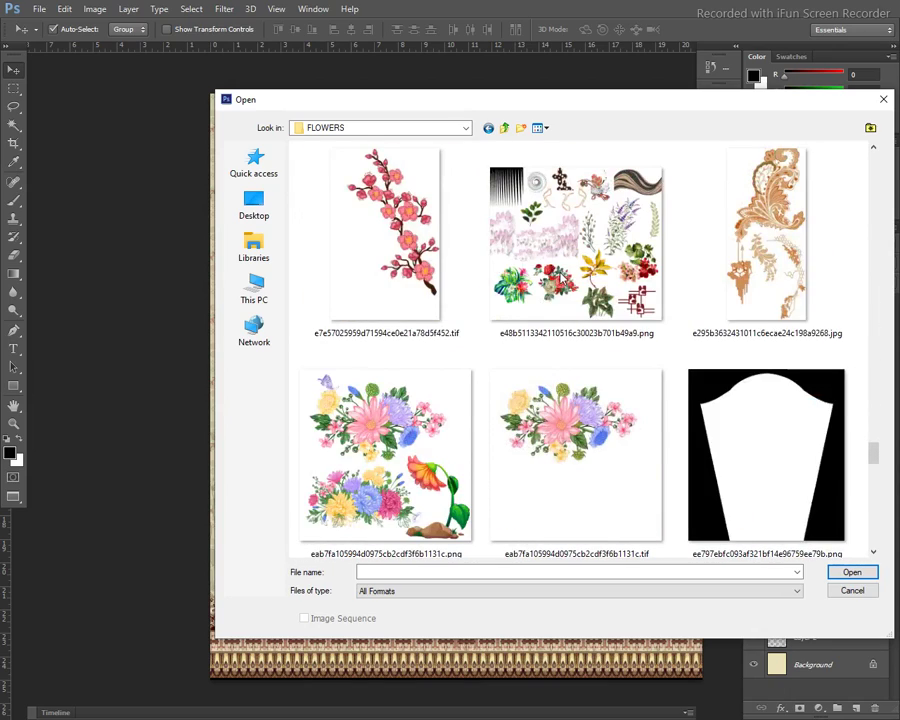
{"action": "scroll", "coordinate": [596, 290], "scroll_direction": "down", "scroll_amount": 3}
{"action": "left_click", "coordinate": [727, 225]}
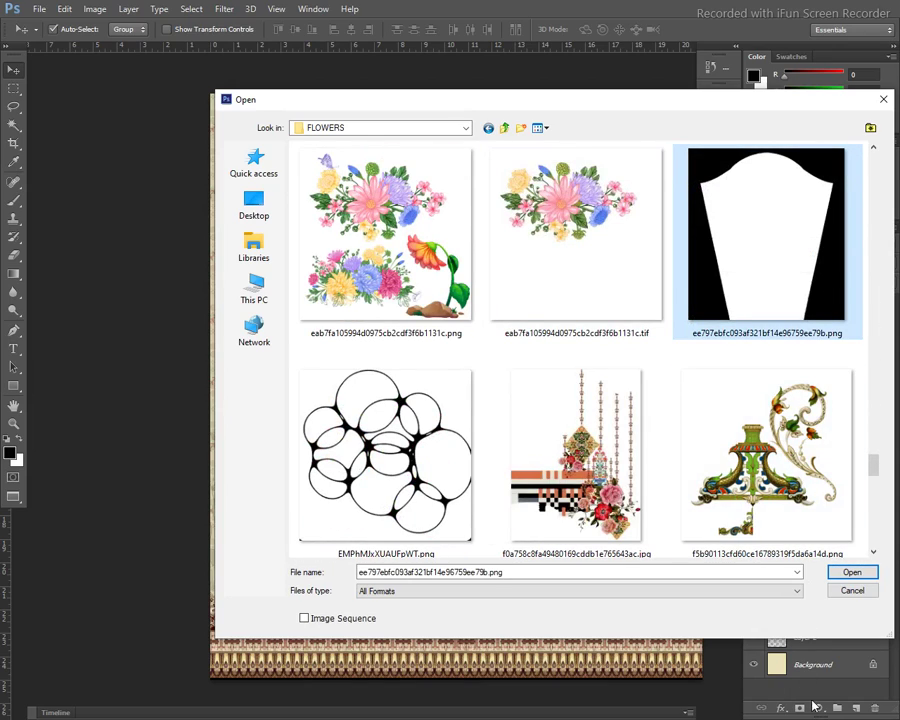
{"action": "left_click", "coordinate": [845, 572]}
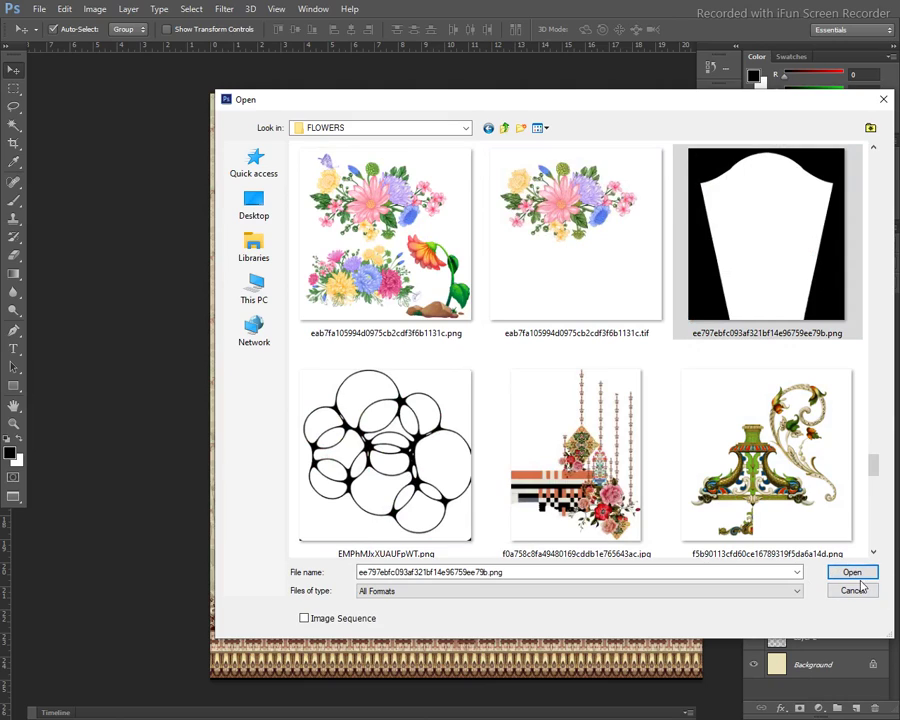
Open the sleeve outline image and convert its Background into Layer 0
{"action": "left_click", "coordinate": [848, 572]}
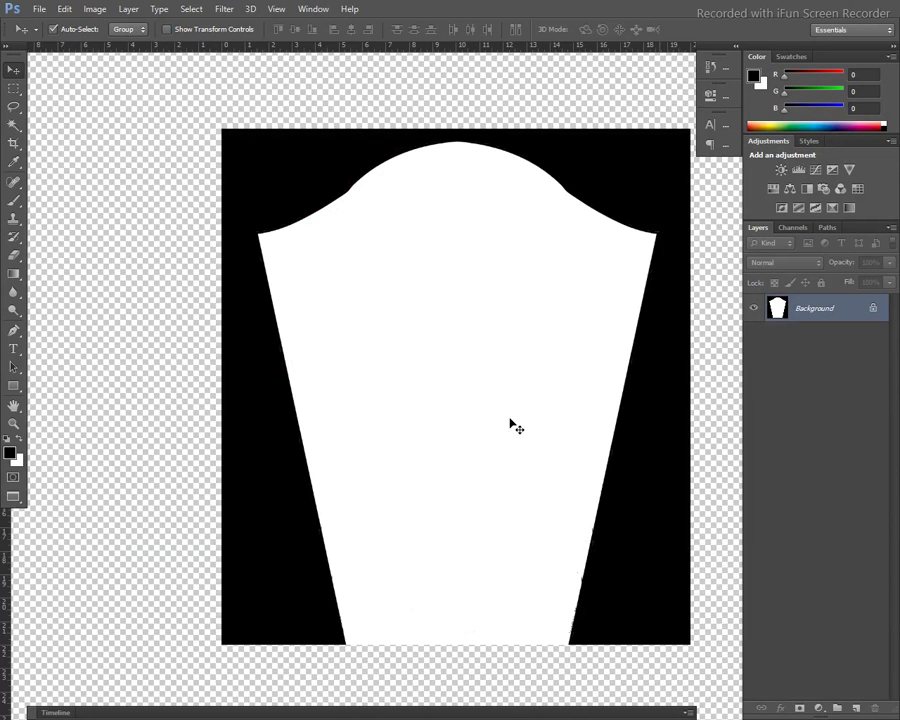
{"action": "double_click", "coordinate": [875, 312]}
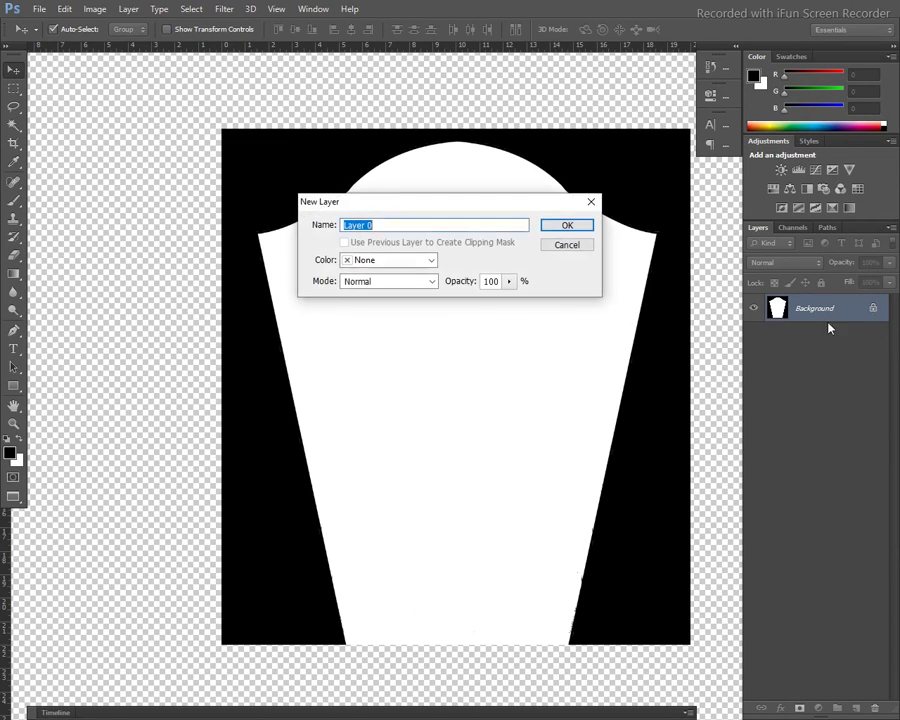
{"action": "left_click", "coordinate": [560, 226]}
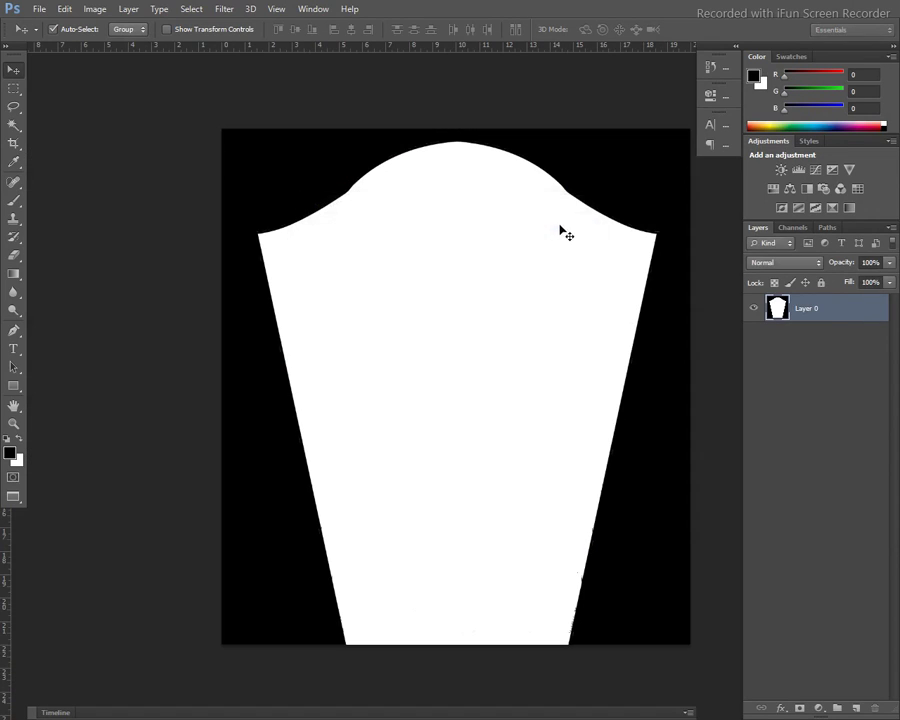
Delete the white sleeve interior with the Magic Wand, select all, and close the file
{"action": "key", "text": "w"}
{"action": "left_click", "coordinate": [454, 525]}
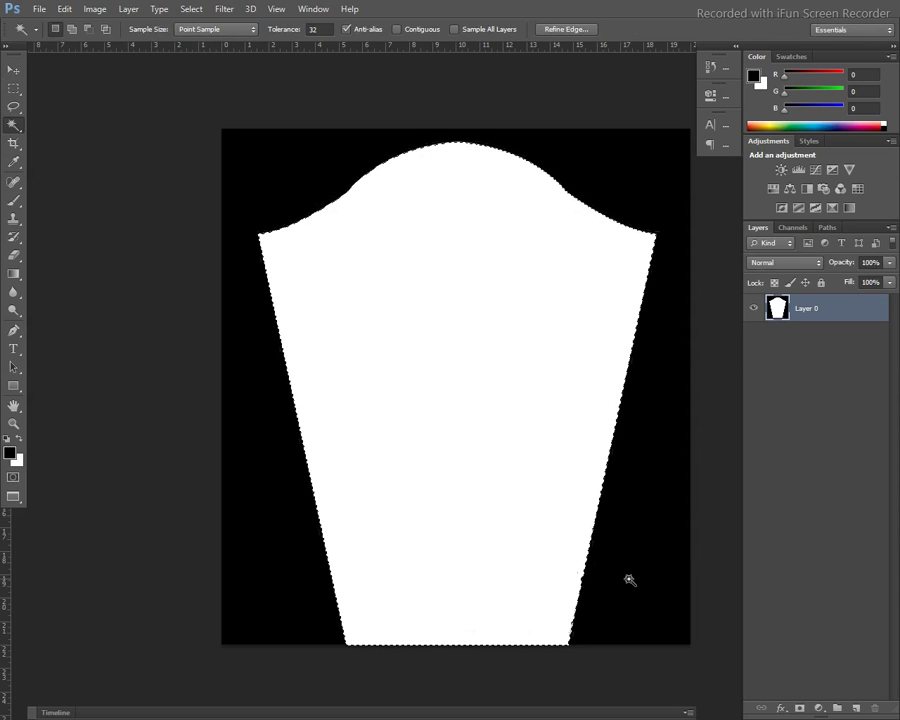
{"action": "key", "text": "Delete"}
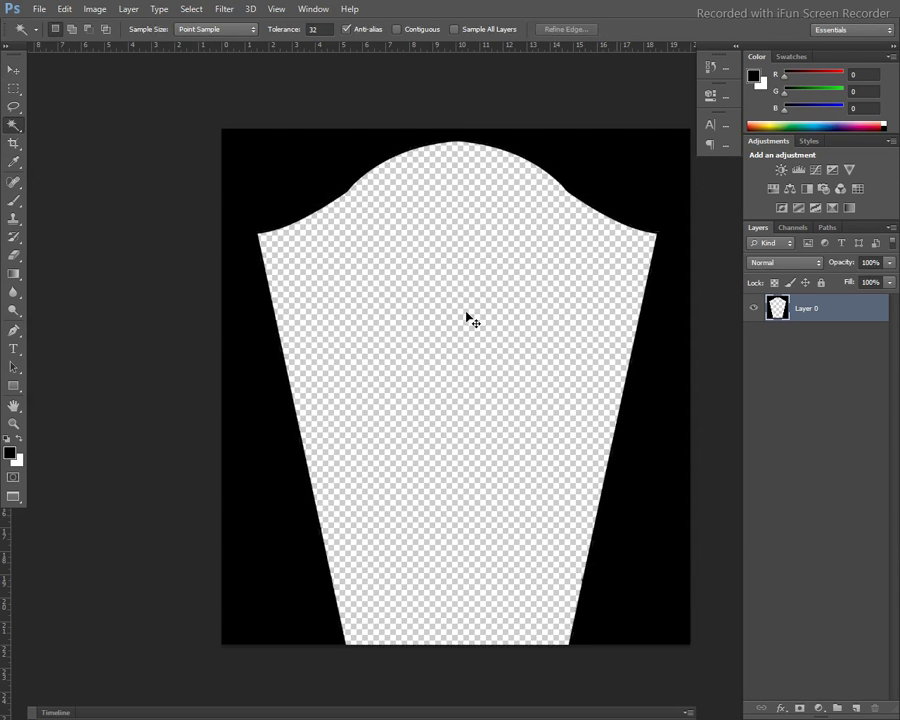
{"action": "key", "text": "ctrl+a"}
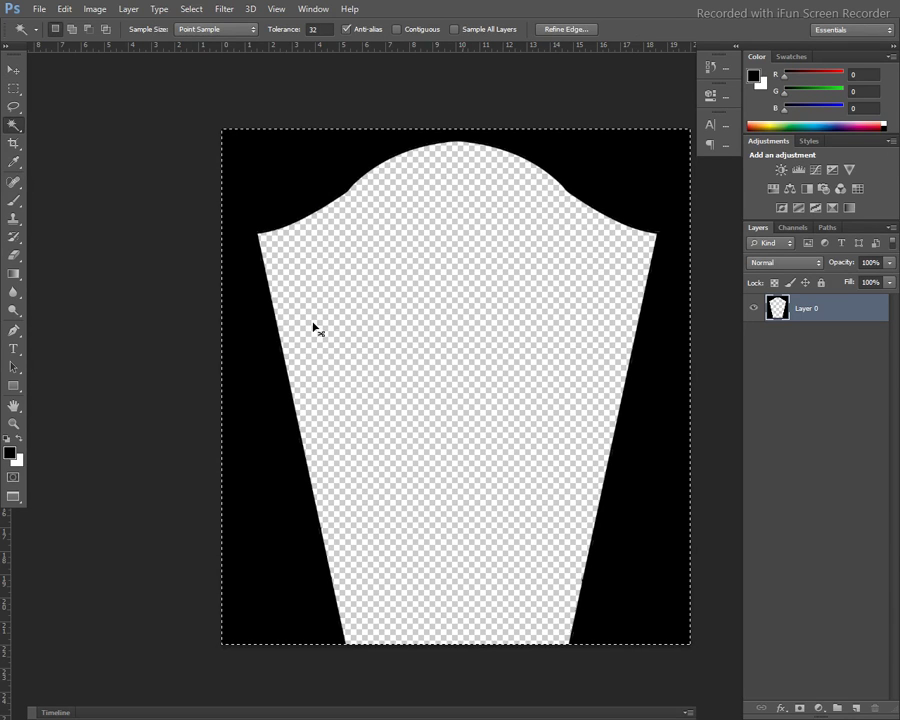
{"action": "key", "text": "ctrl+w"}
Discard the outline file's changes, paste the black cutout, and move it to the top layer
{"action": "left_click", "coordinate": [482, 280]}
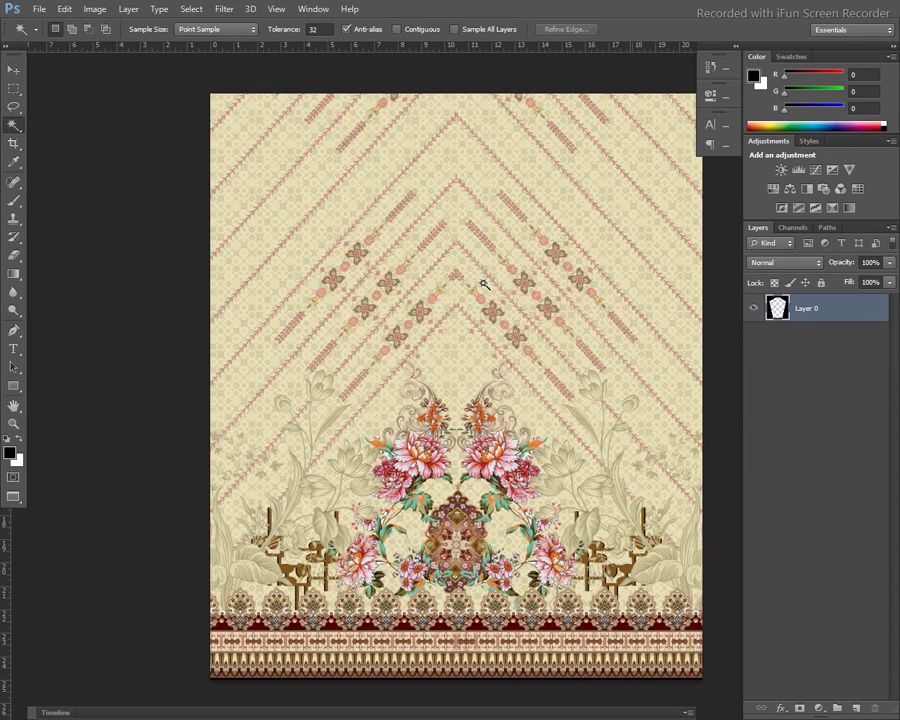
{"action": "key", "text": "ctrl+v"}
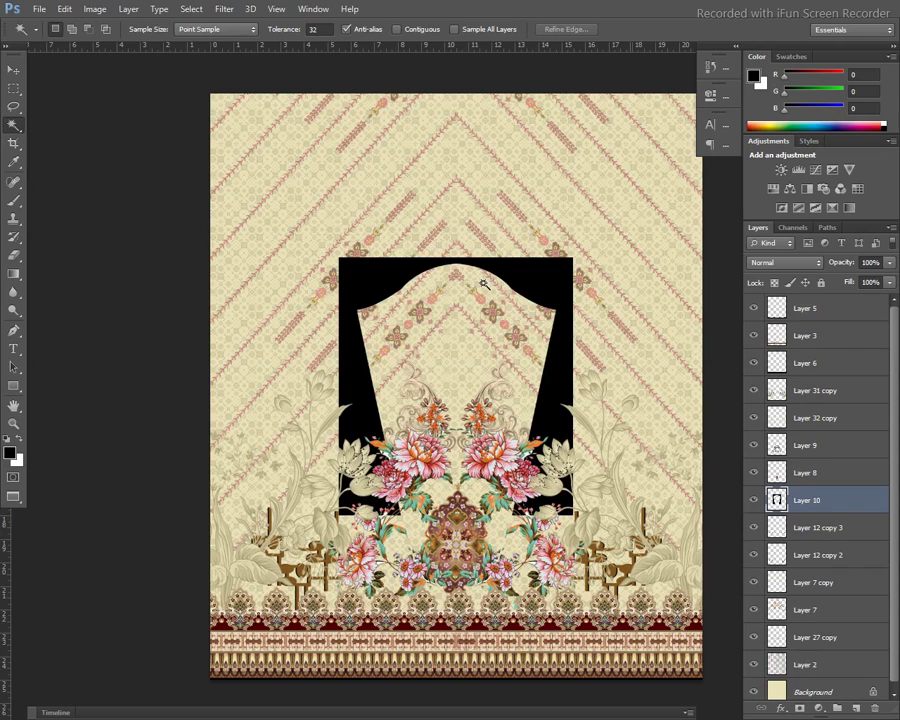
{"action": "left_click_drag", "start_coordinate": [832, 511], "coordinate": [822, 310]}
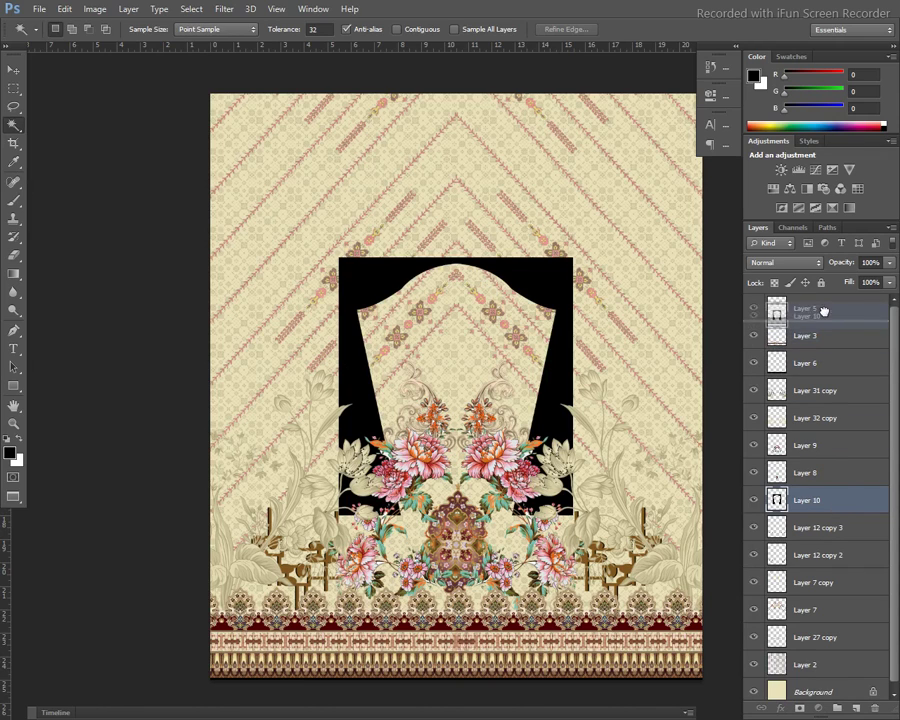
Scale the black cutout to about twice its size and nudge it slightly upward
{"action": "key", "text": "ctrl+t"}
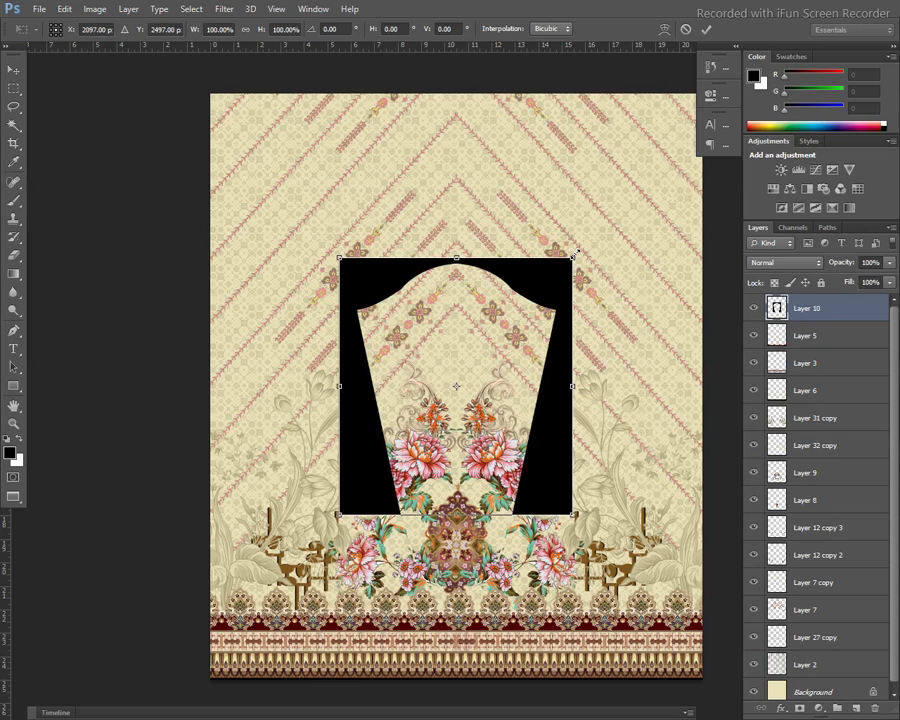
{"action": "mouse_move", "coordinate": [576, 252]}
{"action": "left_mouse_down"}
{"action": "mouse_move", "coordinate": [620, 77]}
{"action": "mouse_move", "coordinate": [617, 244]}
{"action": "mouse_move", "coordinate": [605, 259]}
{"action": "left_mouse_up"}
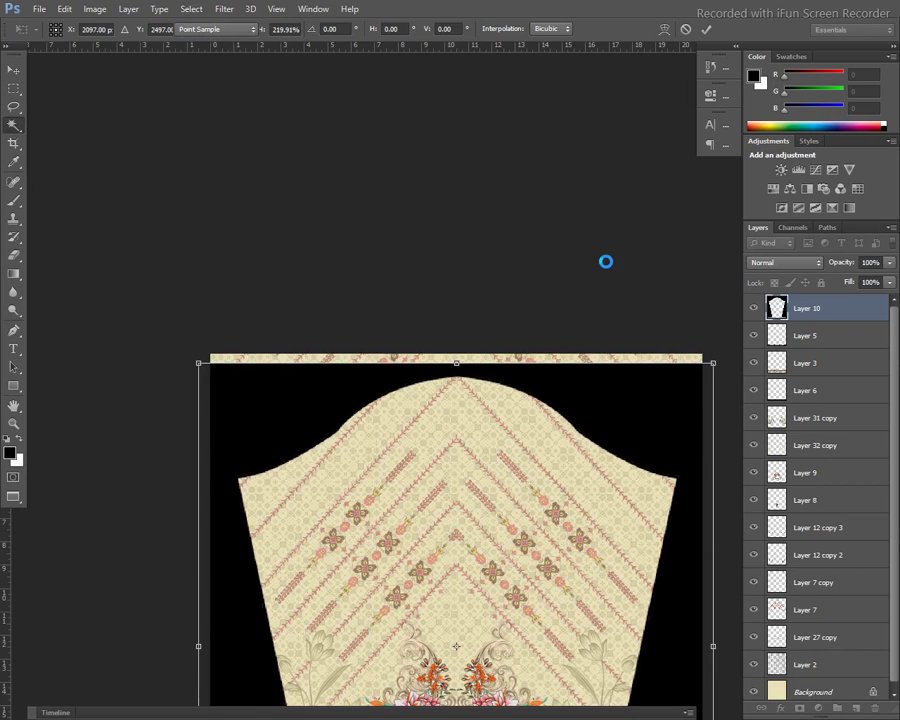
{"action": "key", "text": "ctrl+minus"}
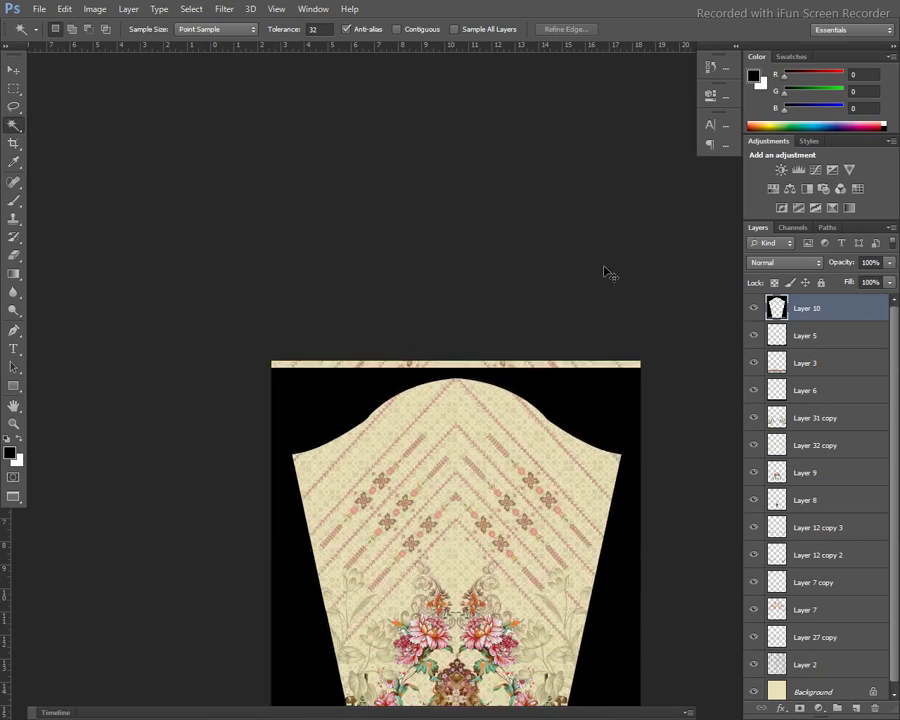
{"action": "key", "text": "ctrl+minus"}
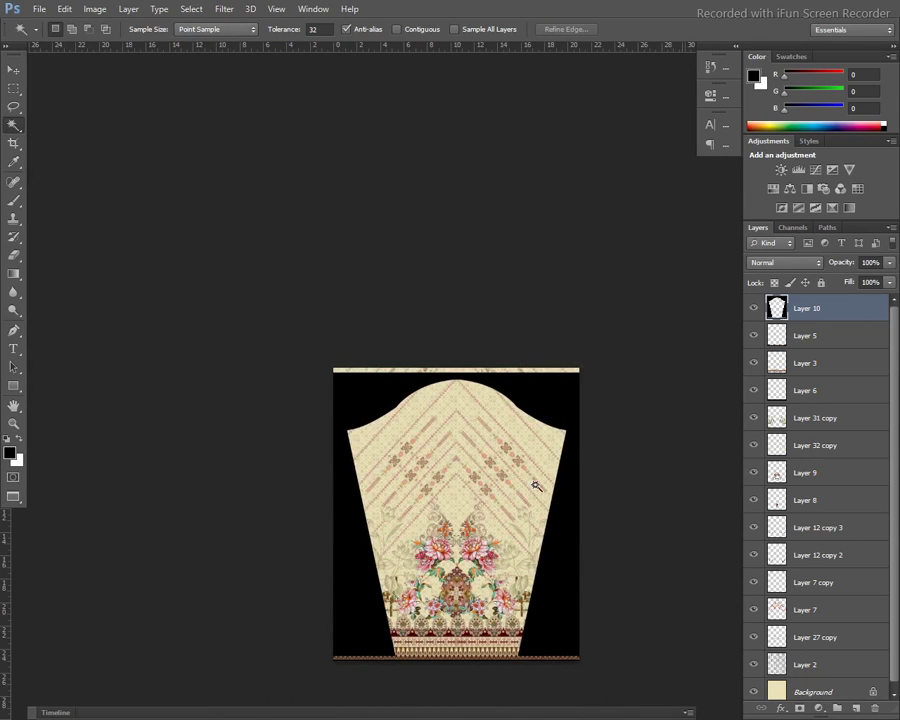
{"action": "key", "text": "v"}
{"action": "left_click_drag", "start_coordinate": [542, 417], "coordinate": [544, 411]}
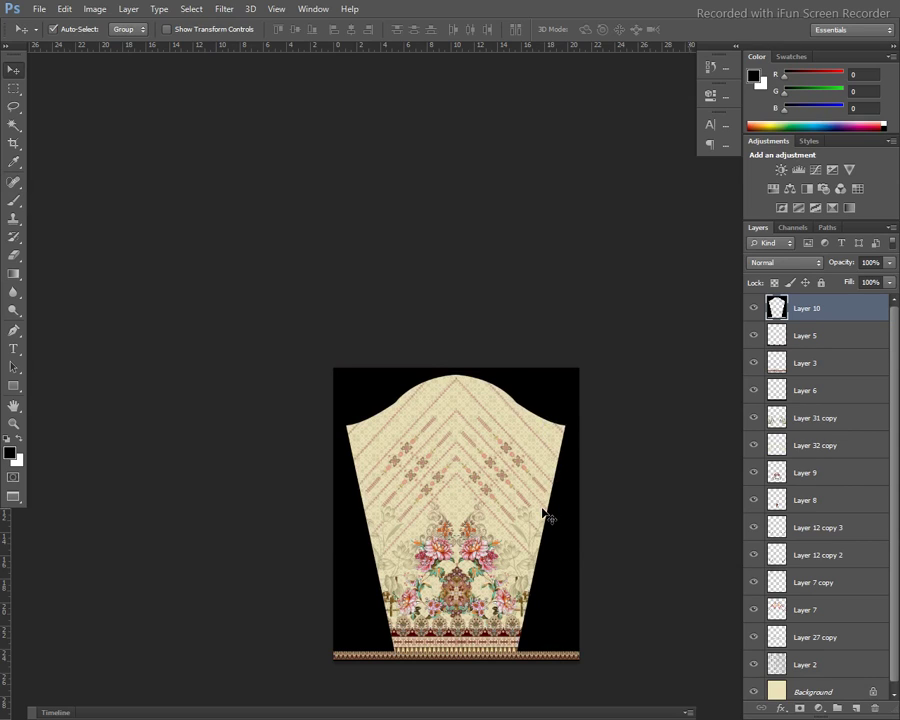
Scale Layer 10's black cutout up to about 104% from its top-right corner
{"action": "key", "text": "ctrl+t"}
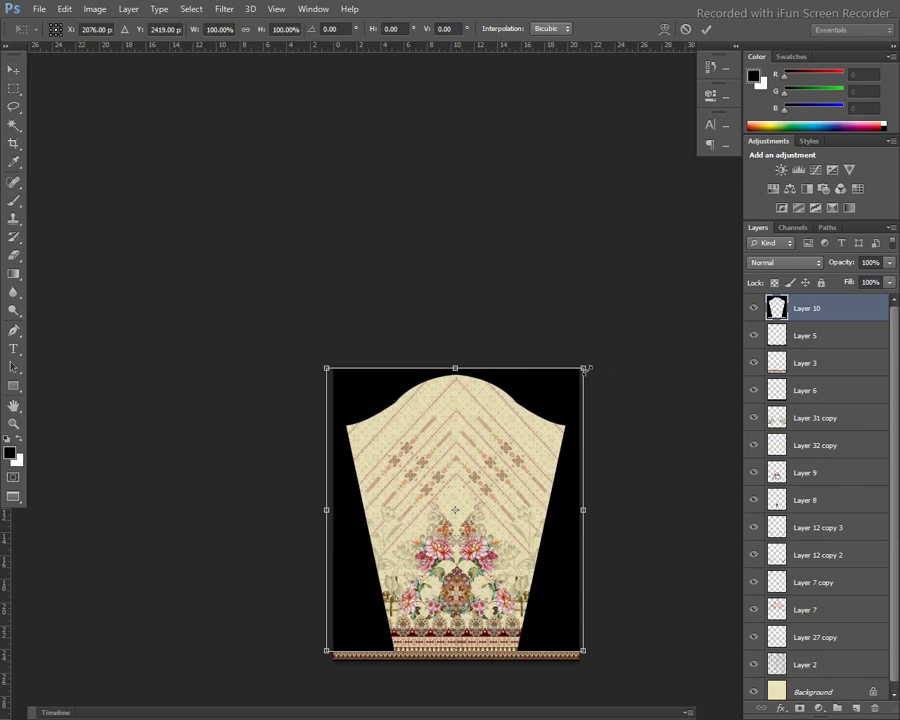
{"action": "mouse_move", "coordinate": [587, 365]}
{"action": "left_mouse_down"}
{"action": "mouse_move", "coordinate": [593, 356]}
{"action": "mouse_move", "coordinate": [586, 360]}
{"action": "left_mouse_up"}
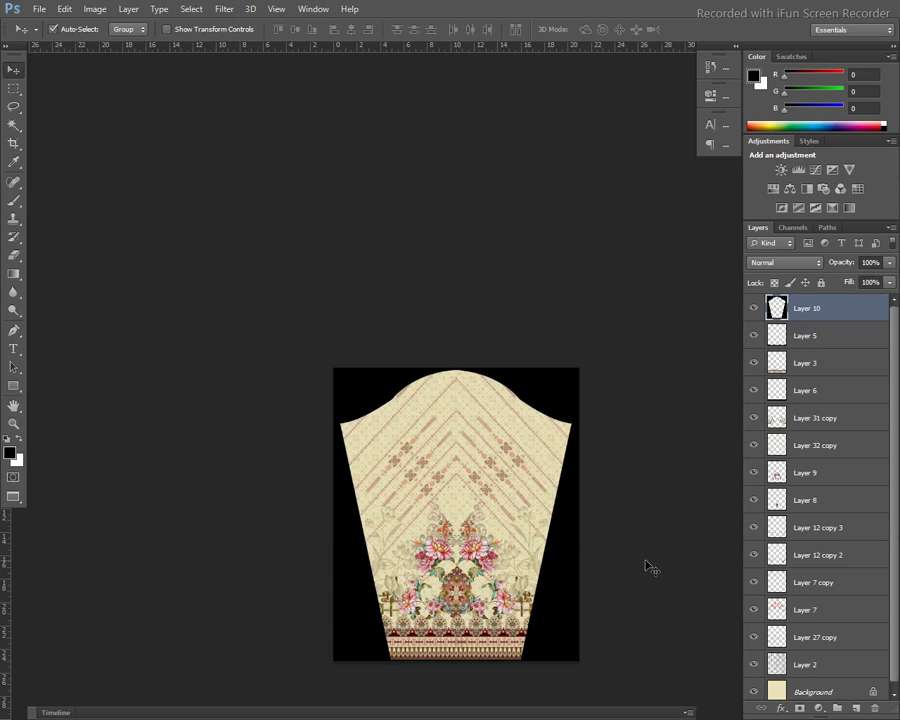
Save the design as a layered TIFF, replacing the existing sleeve.tif
{"action": "key", "text": "ctrl+shift+s"}
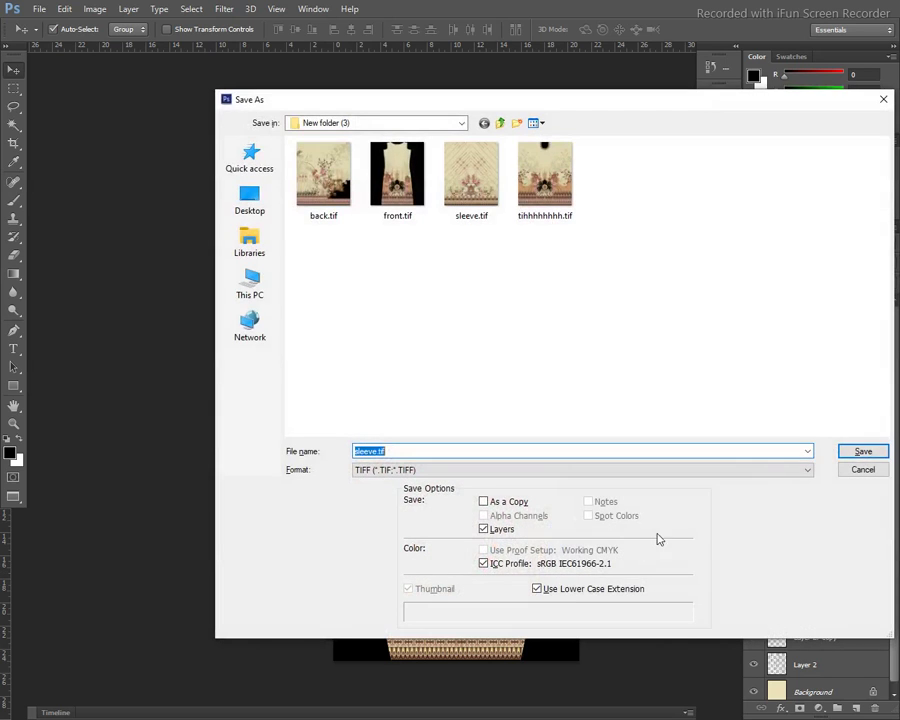
{"action": "left_click", "coordinate": [863, 451]}
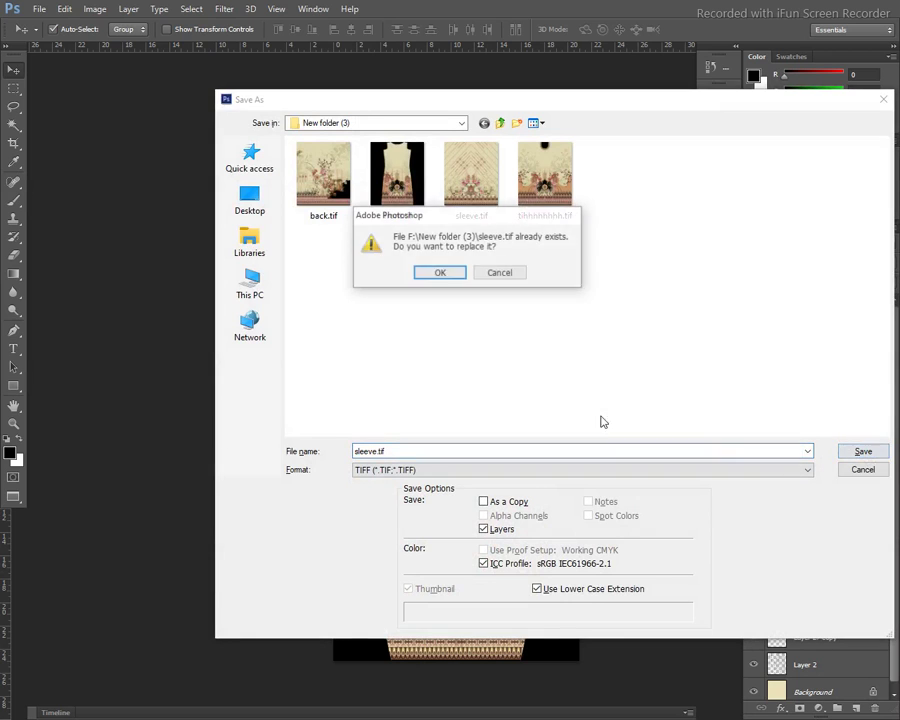
{"action": "left_click", "coordinate": [440, 273]}
{"action": "left_click", "coordinate": [540, 146]}
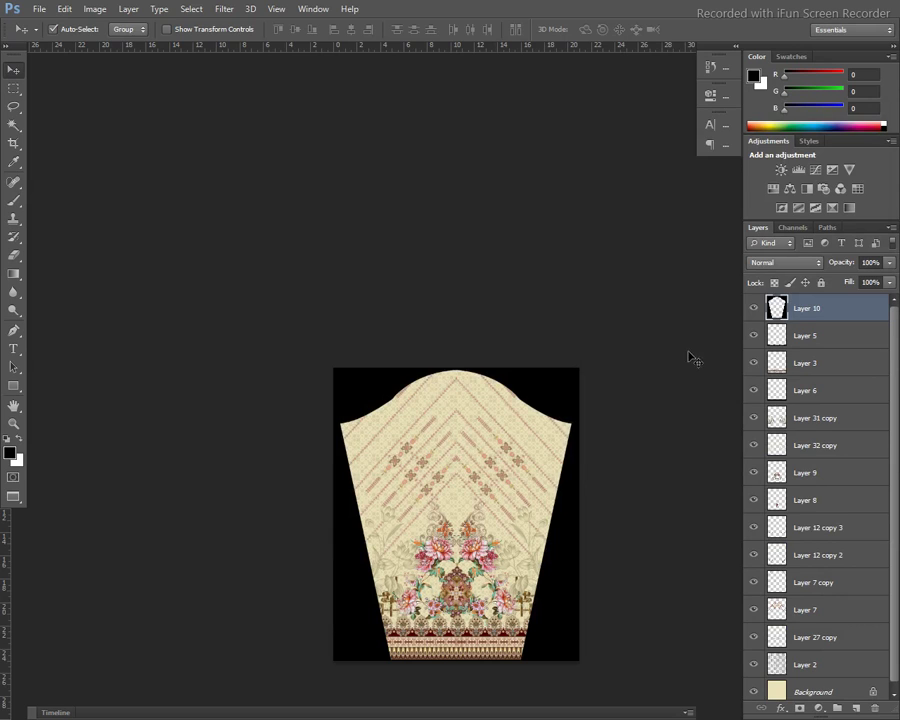
{"action": "left_click", "coordinate": [754, 307]}
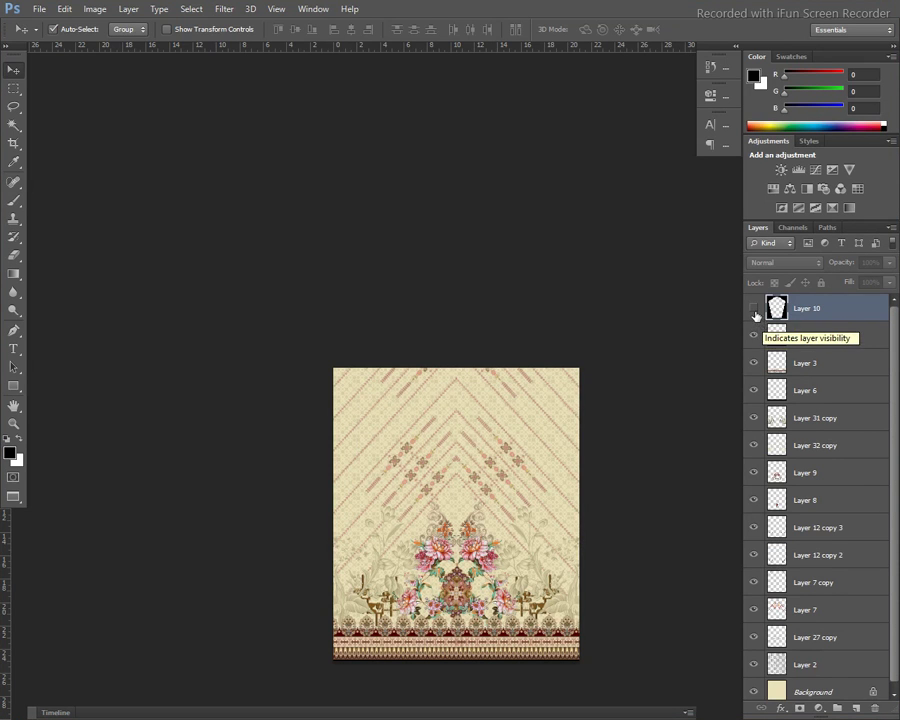
{"action": "left_click", "coordinate": [754, 308]}
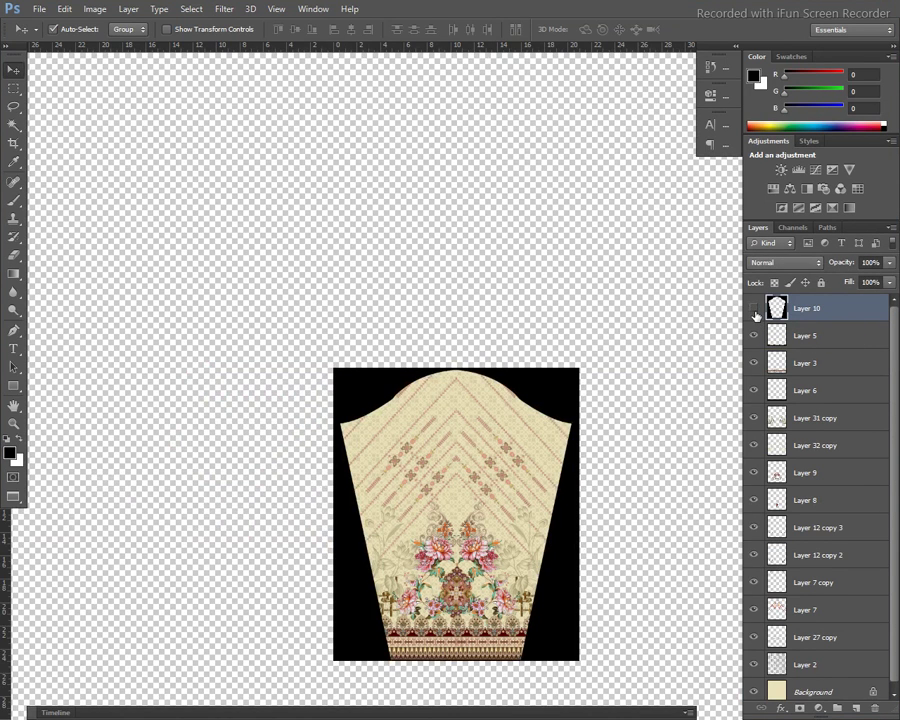
{"action": "left_click", "coordinate": [754, 308]}
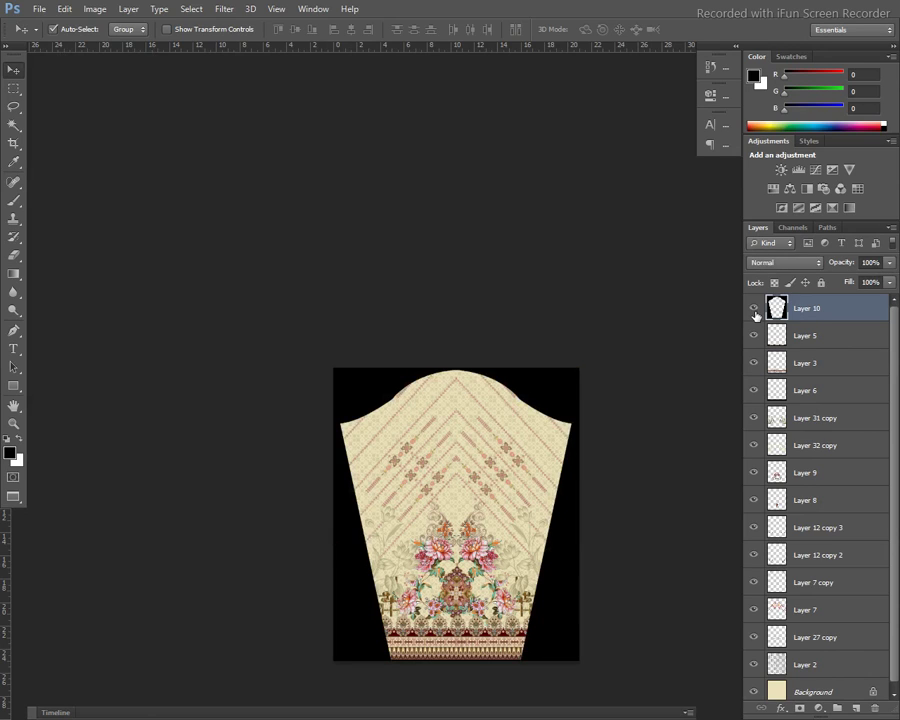